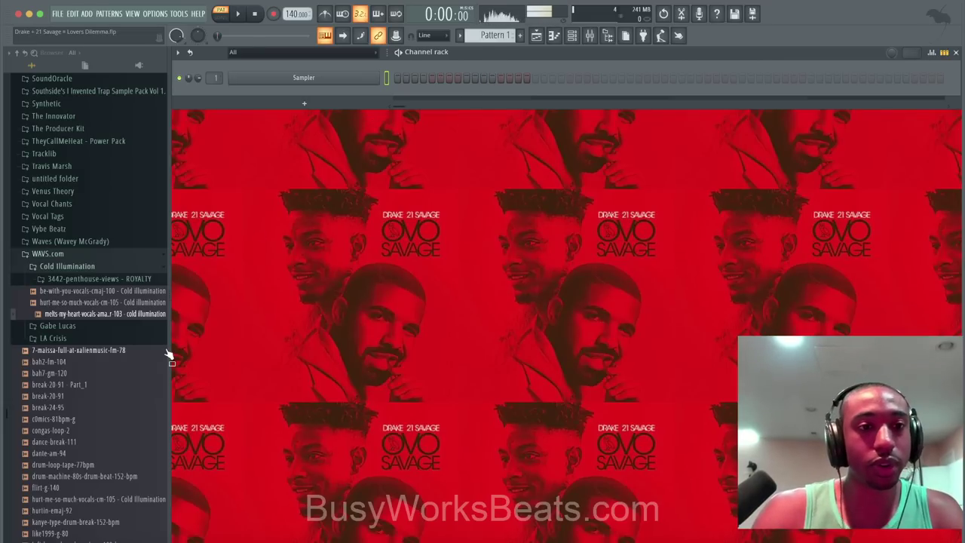
Open the 1154-from-angels folder under Cold Illumination and audition the full cant-stay-with-you, demons and devil-in-the-details loops.
double_click(95, 266)
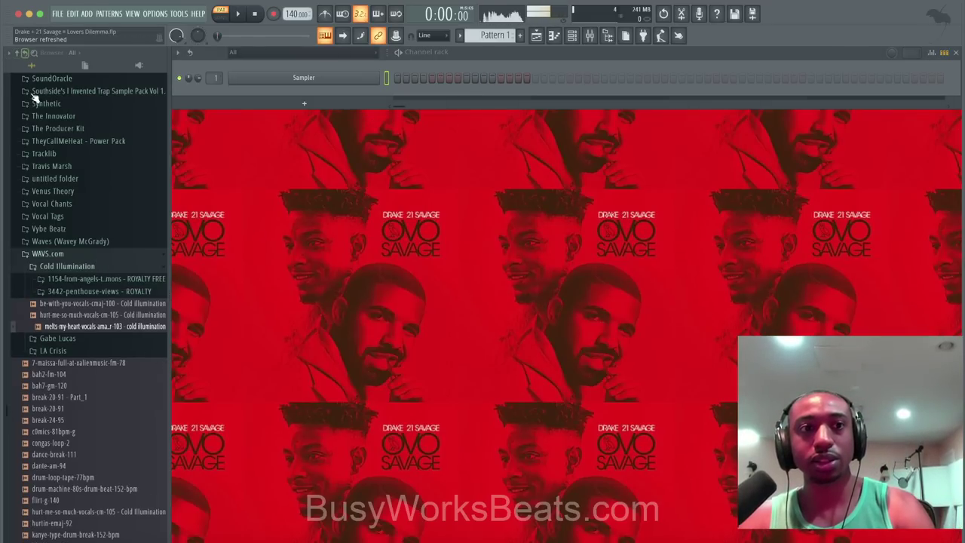
click(90, 280)
scroll(97, 275, up, 2)
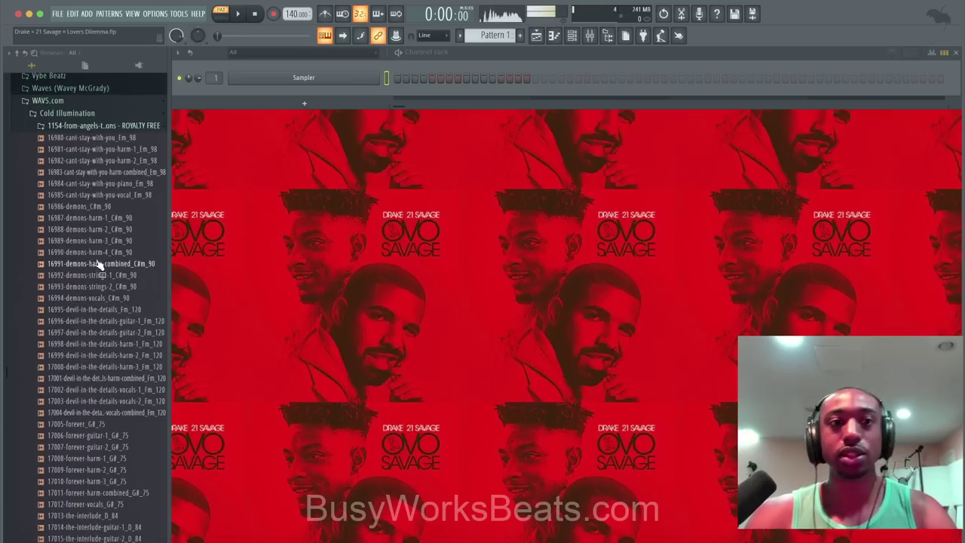
click(105, 138)
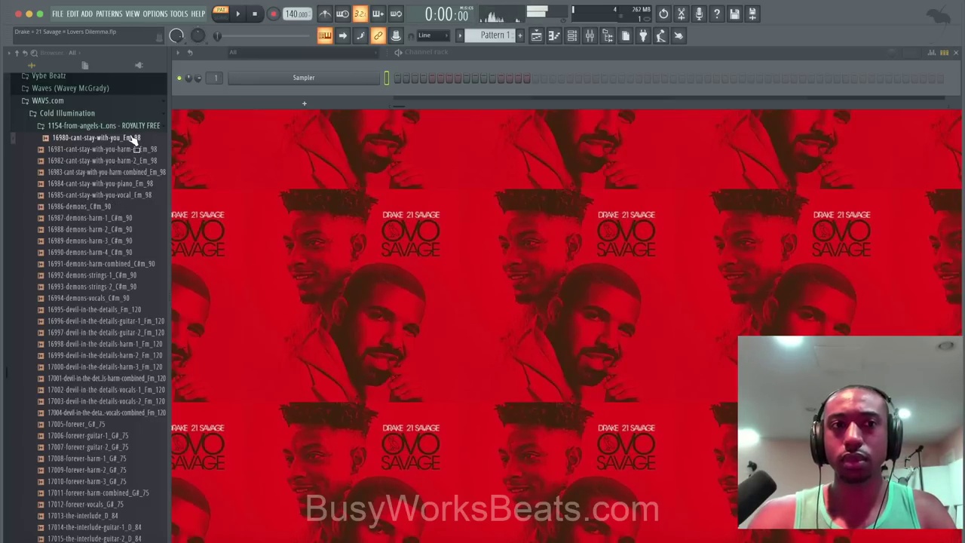
click(115, 205)
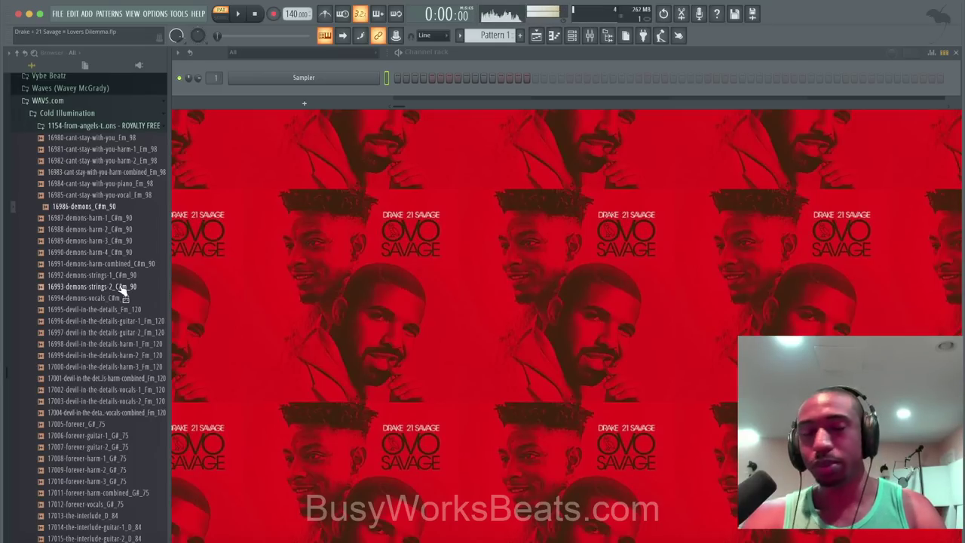
click(110, 310)
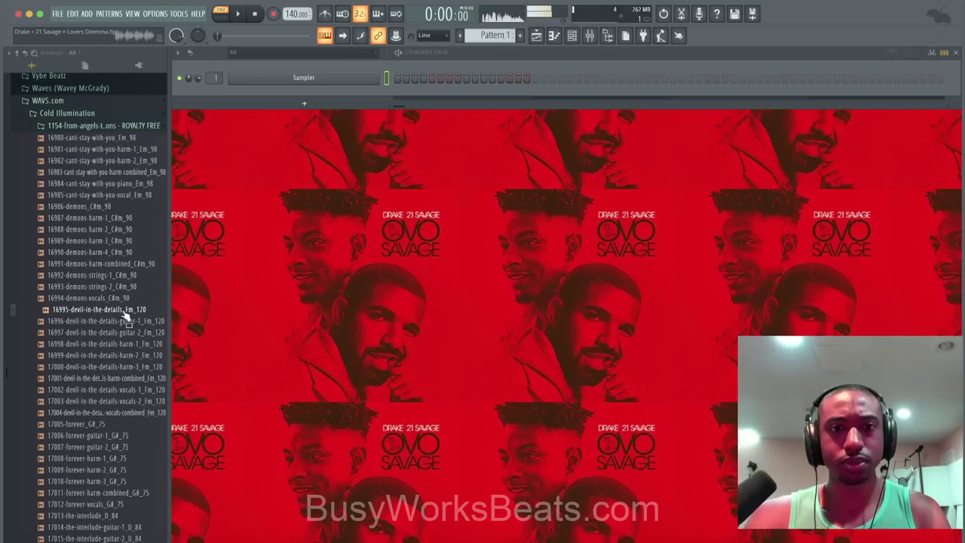
Set the project tempo to 120 BPM and place the 16995-devil-in-the-details_Fm_120 sample at the start of playlist Track 1.
click(539, 37)
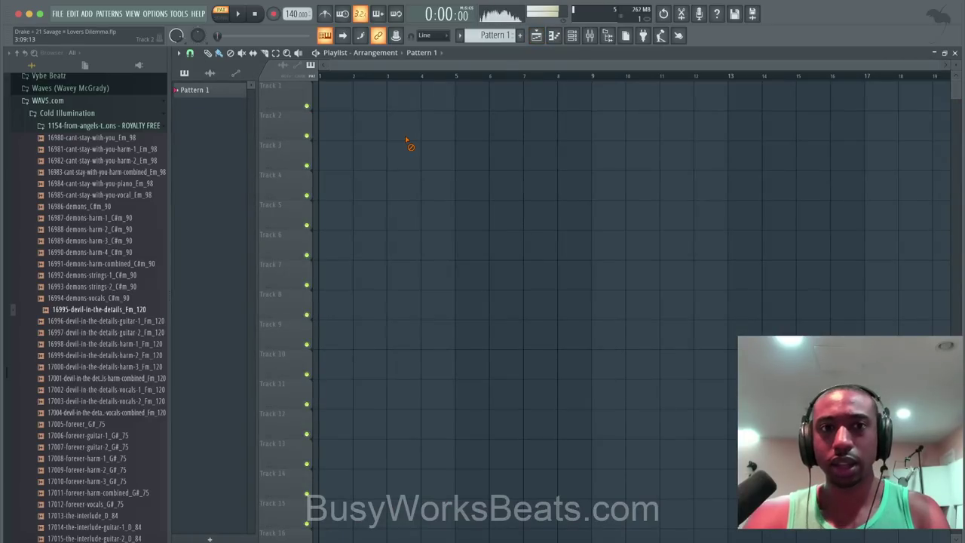
click(131, 311)
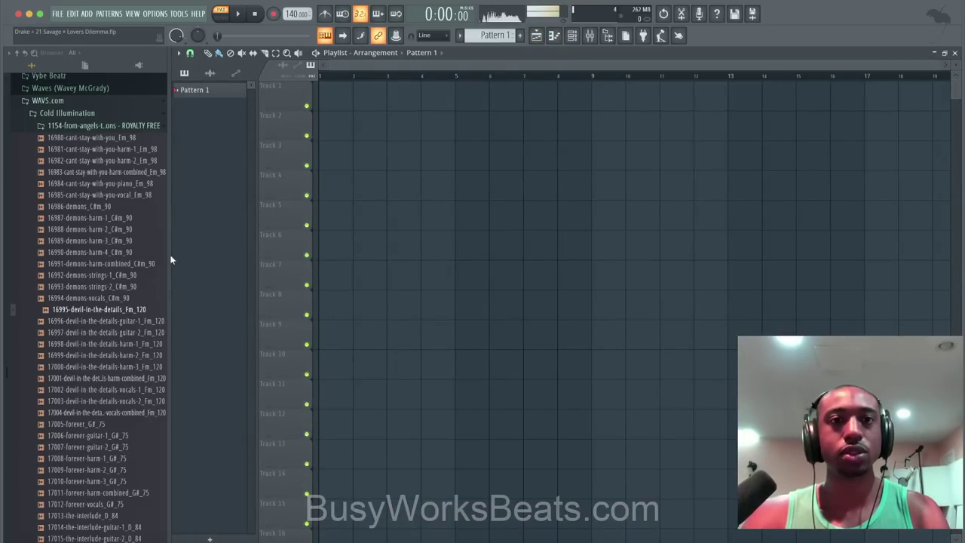
drag(292, 13, 291, 30)
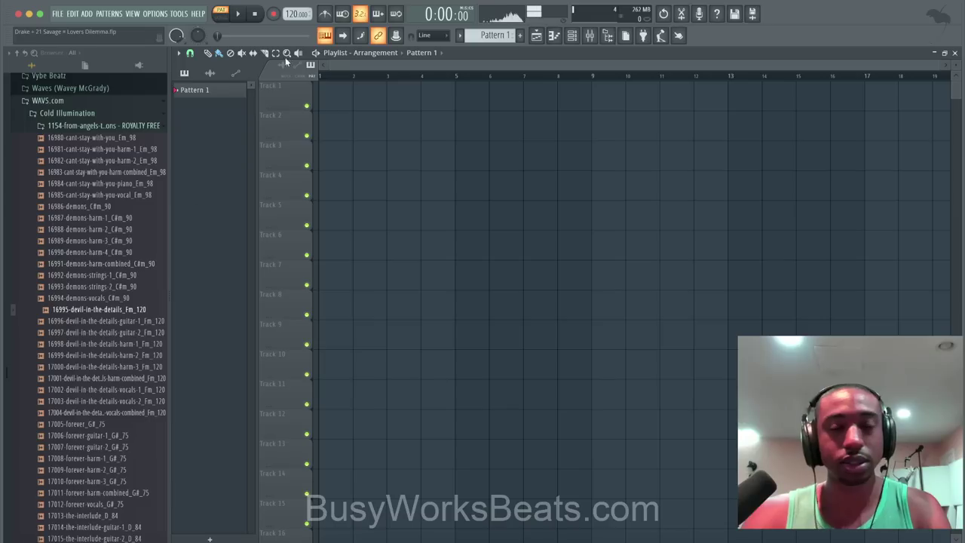
drag(112, 312, 327, 90)
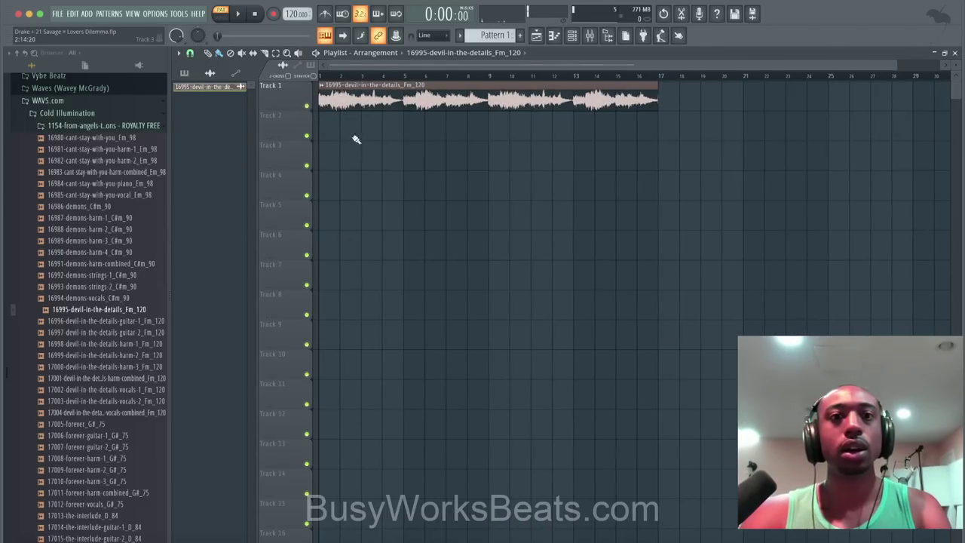
Set the audio clip's time-stretching mode to Stretch and play the start of the arrangement.
click(324, 88)
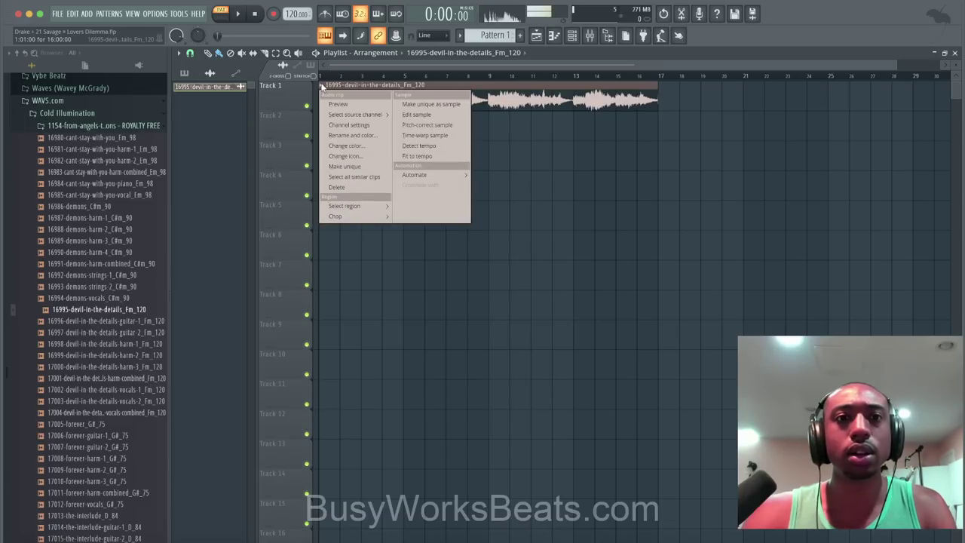
click(343, 126)
click(467, 157)
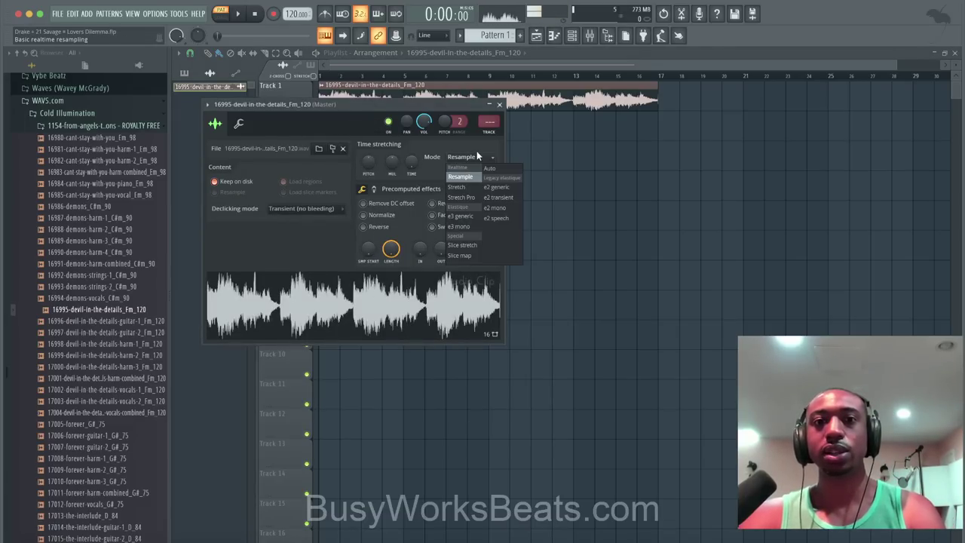
click(460, 183)
click(500, 104)
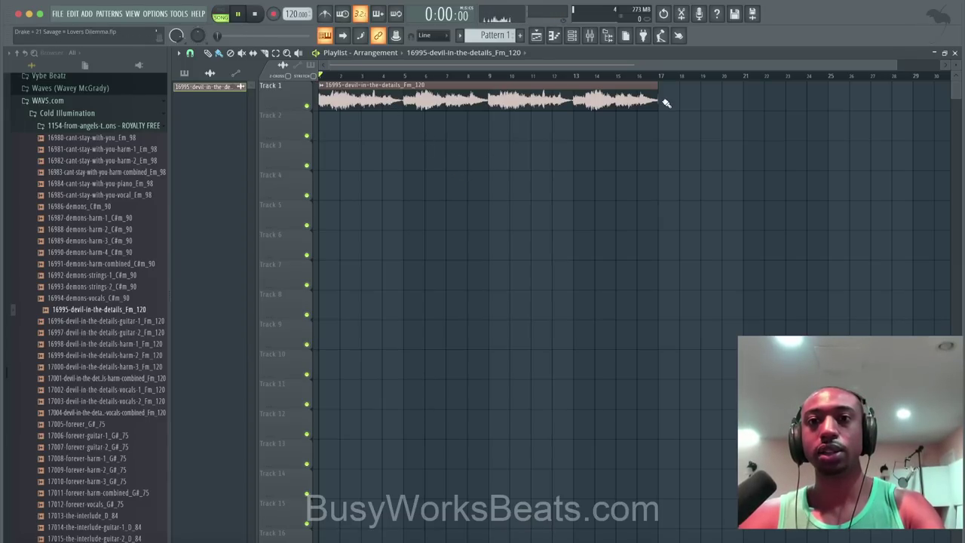
scroll(665, 103, up, 3)
scroll(665, 103, down, 4)
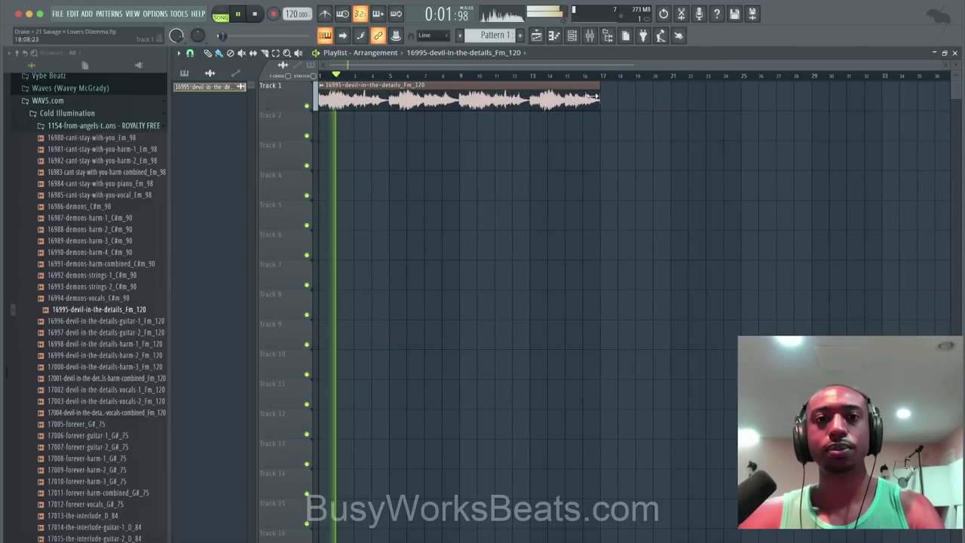
key(space)
Load the clip's sample into a new Fruity Slicer channel and slice it by Beat.
click(326, 86)
click(346, 122)
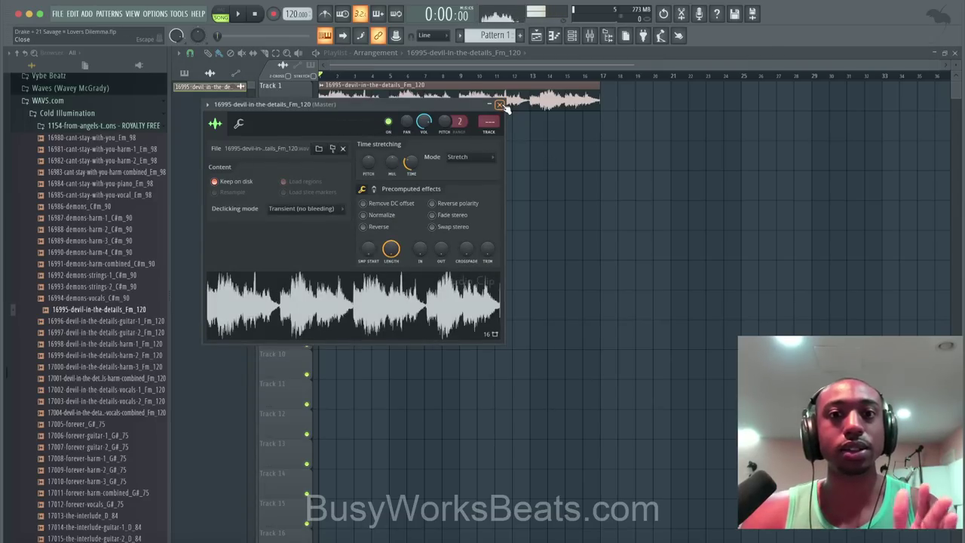
right_click(375, 300)
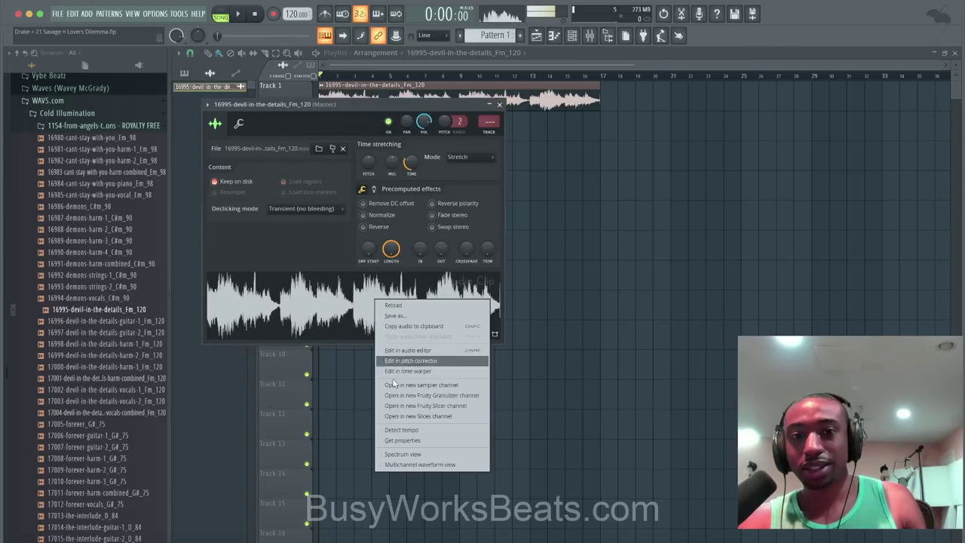
click(425, 407)
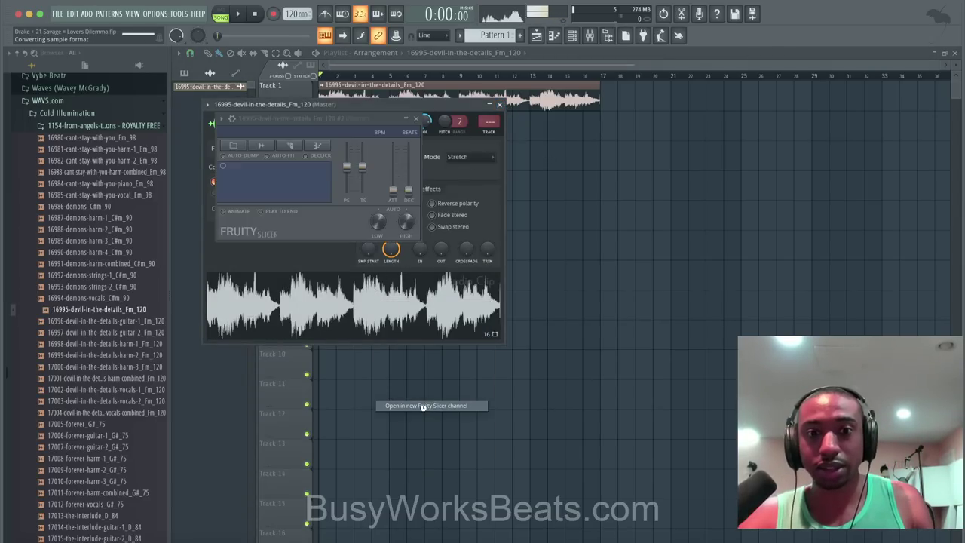
click(313, 147)
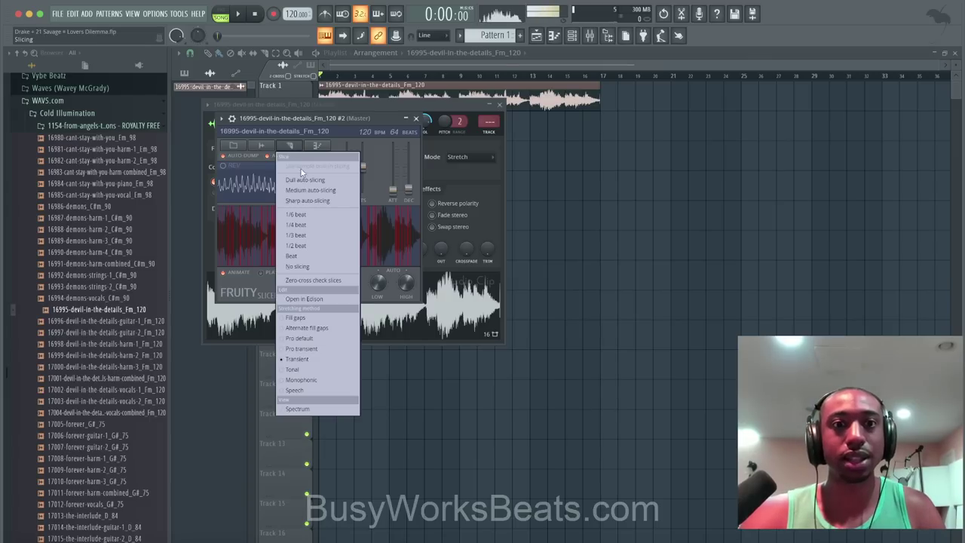
click(316, 250)
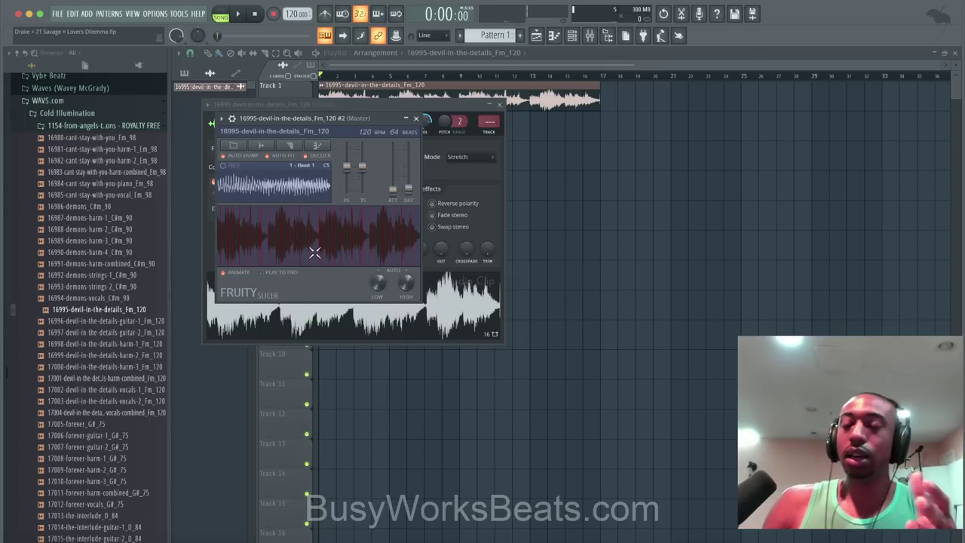
click(416, 117)
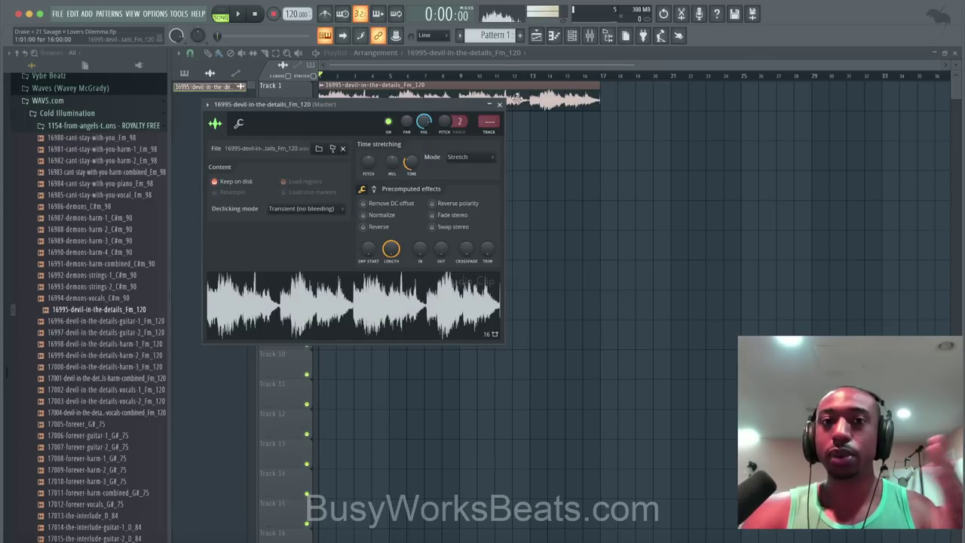
click(499, 104)
Raise the attack, time-stretch and pitch-shift settings of the Fruity Slicer channel.
click(571, 36)
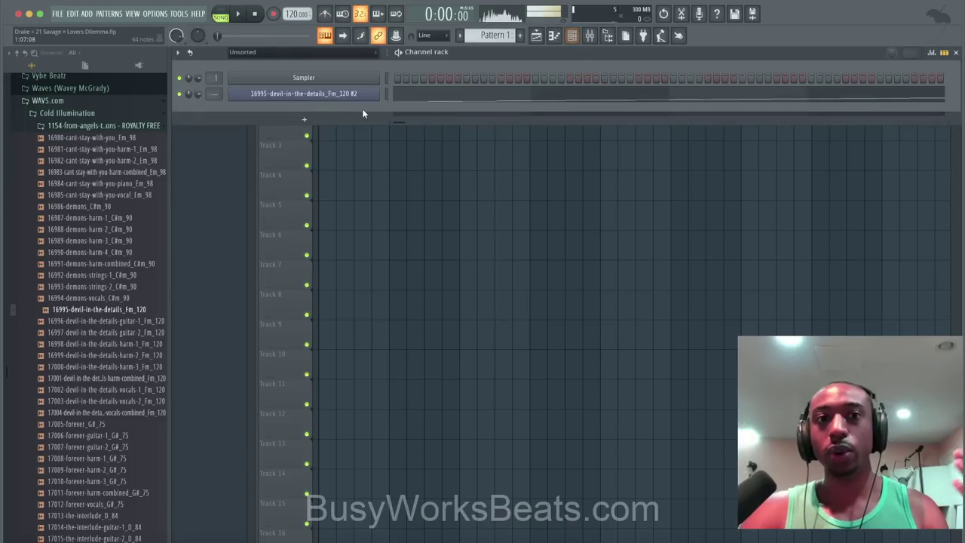
click(371, 95)
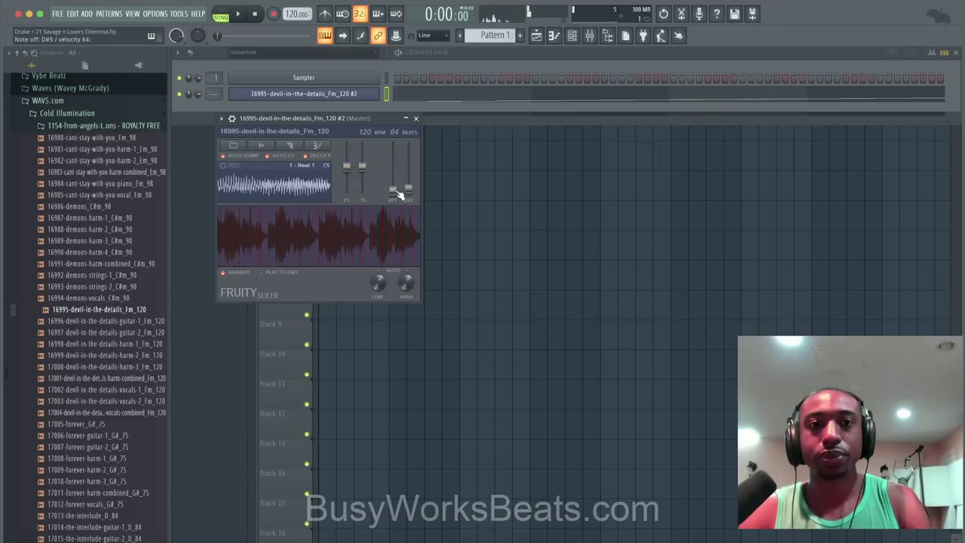
drag(394, 191, 362, 155)
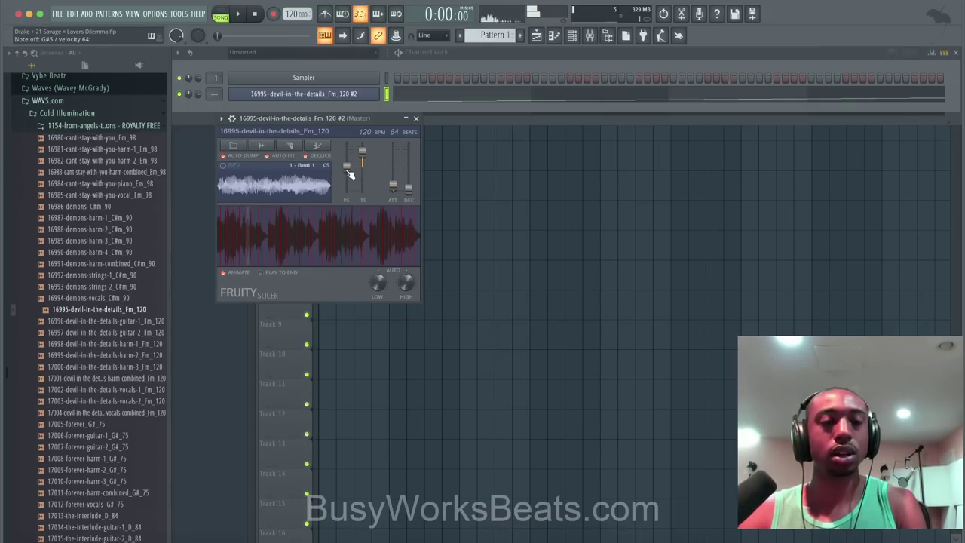
drag(346, 166, 347, 159)
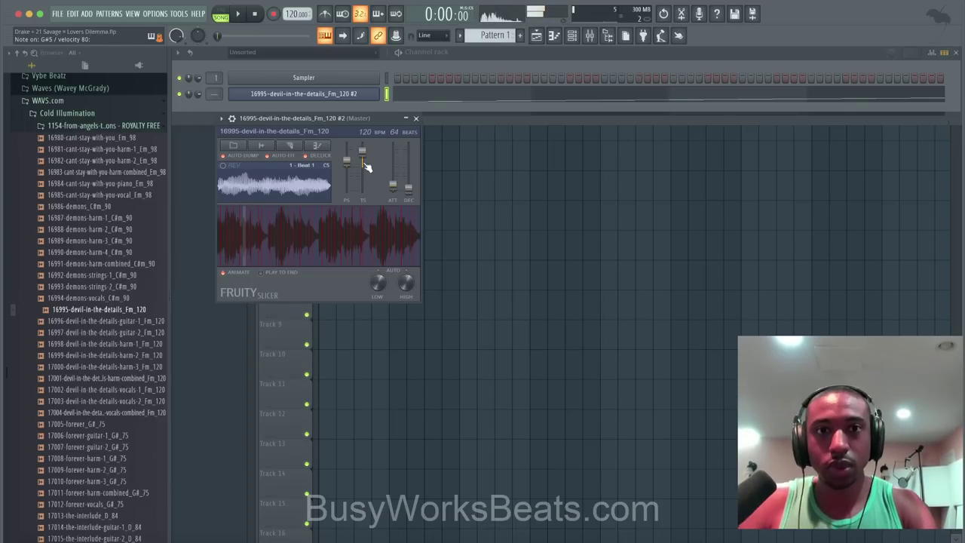
Cut the existing notes from the slicer channel and arm recording of notes and automation with the metronome on.
click(388, 101)
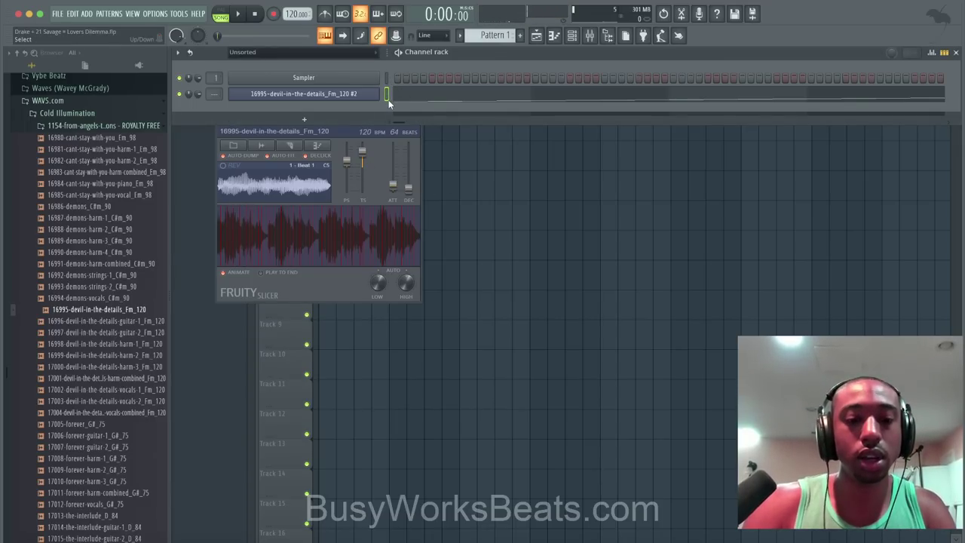
key(super+x)
click(325, 15)
click(272, 14)
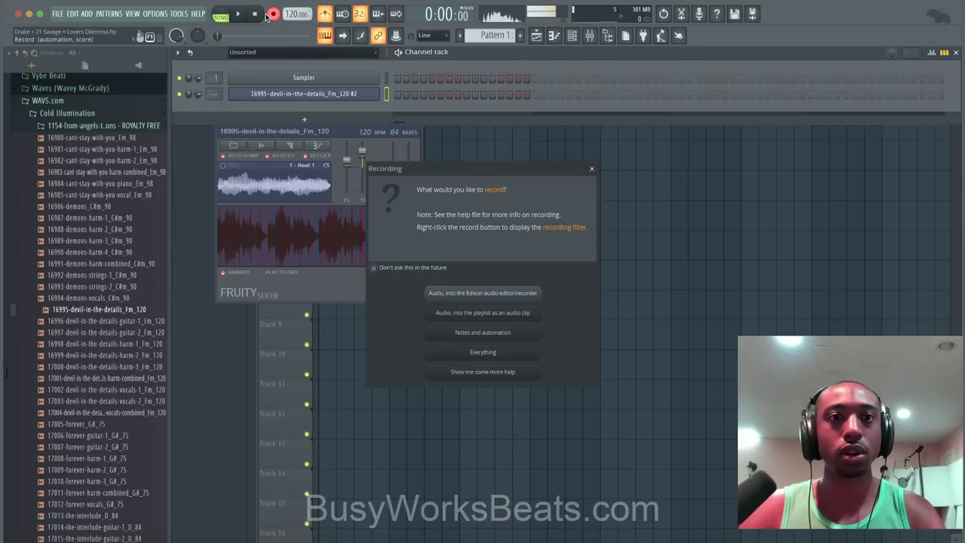
click(507, 334)
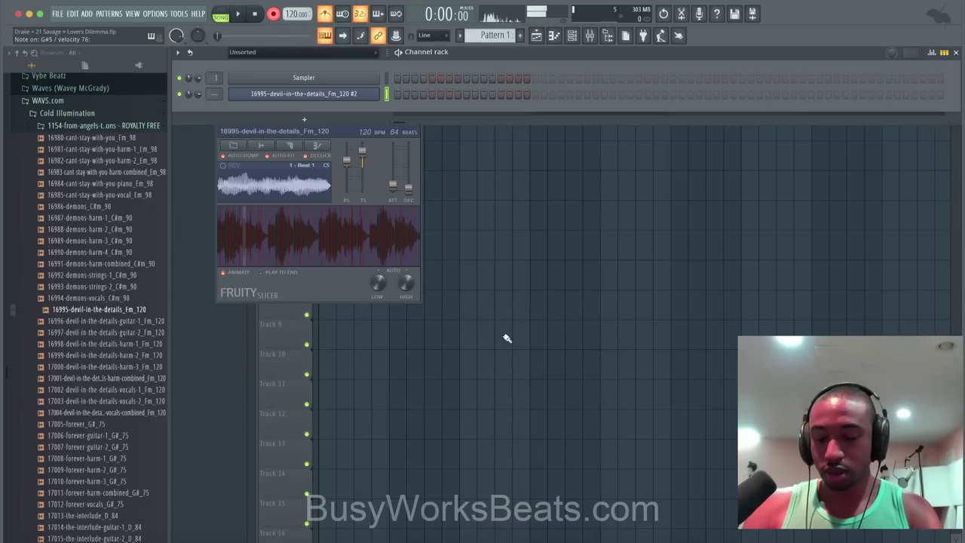
Try a short recording take on the slicer channel, and mute Track 1 in the playlist.
key(space)
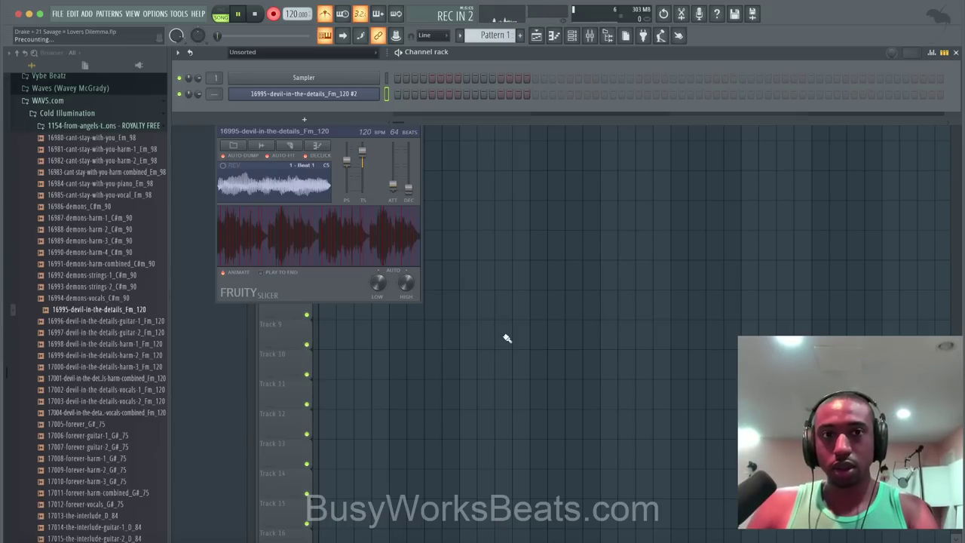
key(space)
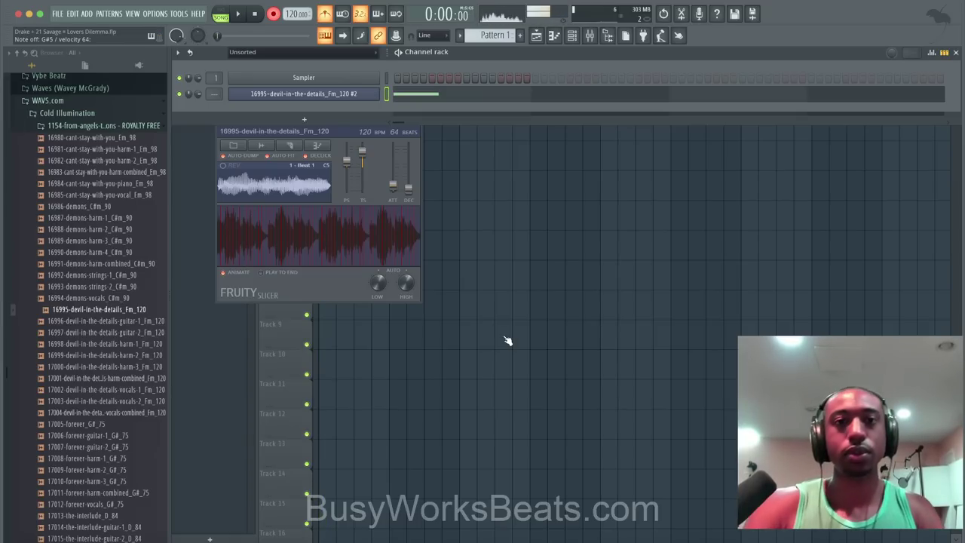
key(F5)
click(307, 106)
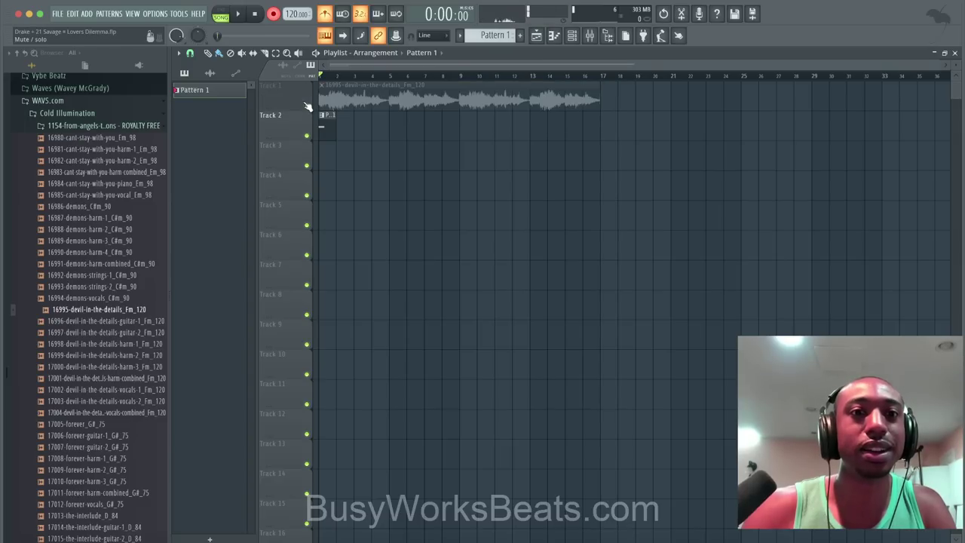
Record about eight bars of played slices on the slicer channel and save the project as a new version.
key(F6)
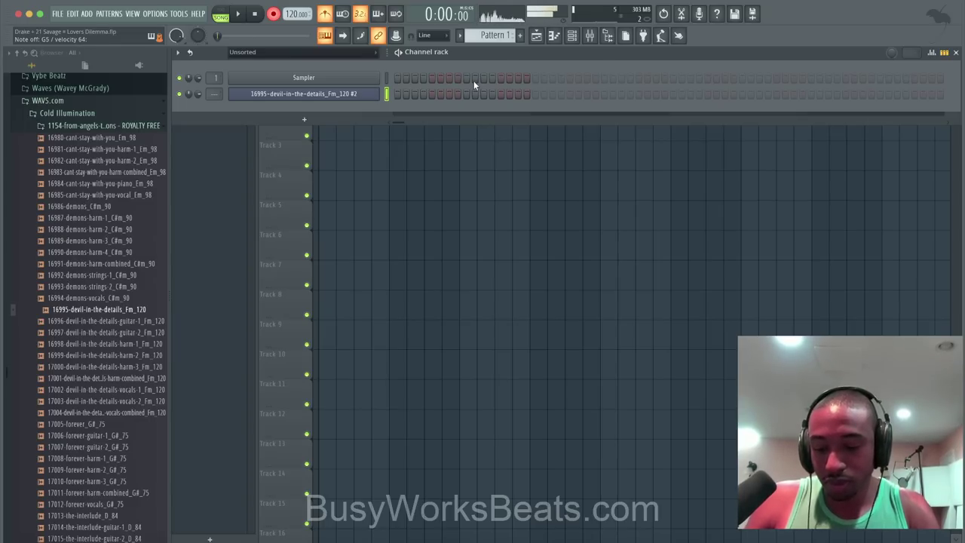
key(space)
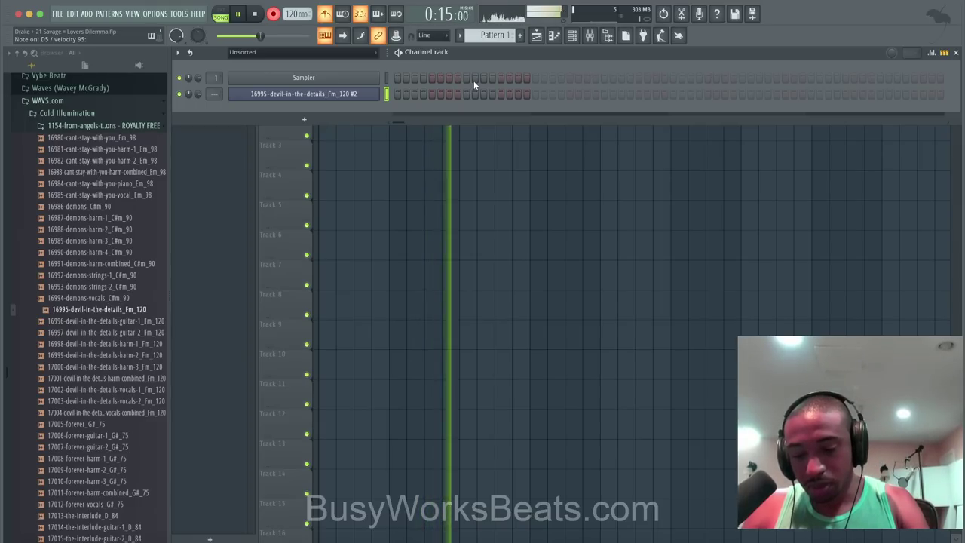
key(space)
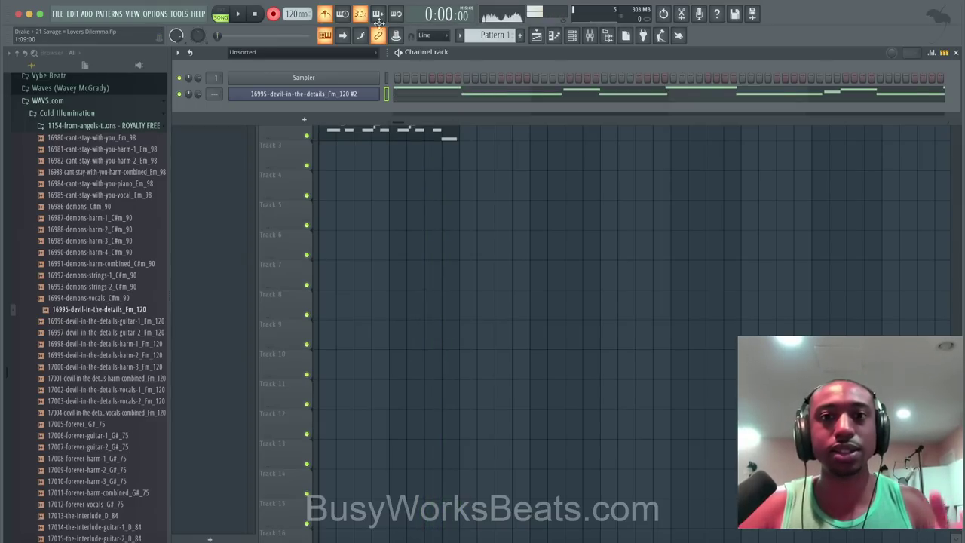
click(276, 14)
key(super+n)
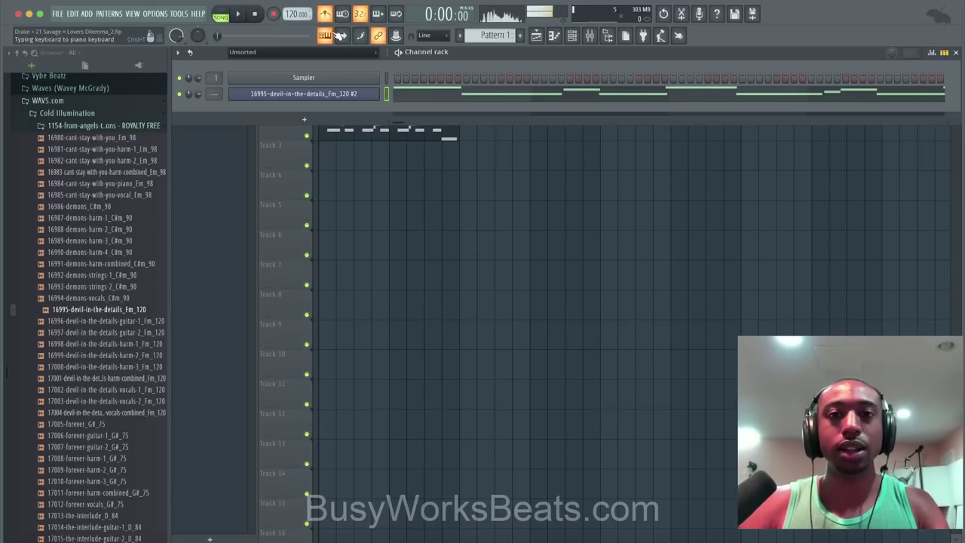
Examine the recorded slice notes in the slicer channel's piano roll and play back their start.
click(517, 93)
scroll(476, 149, up, 3)
key(space)
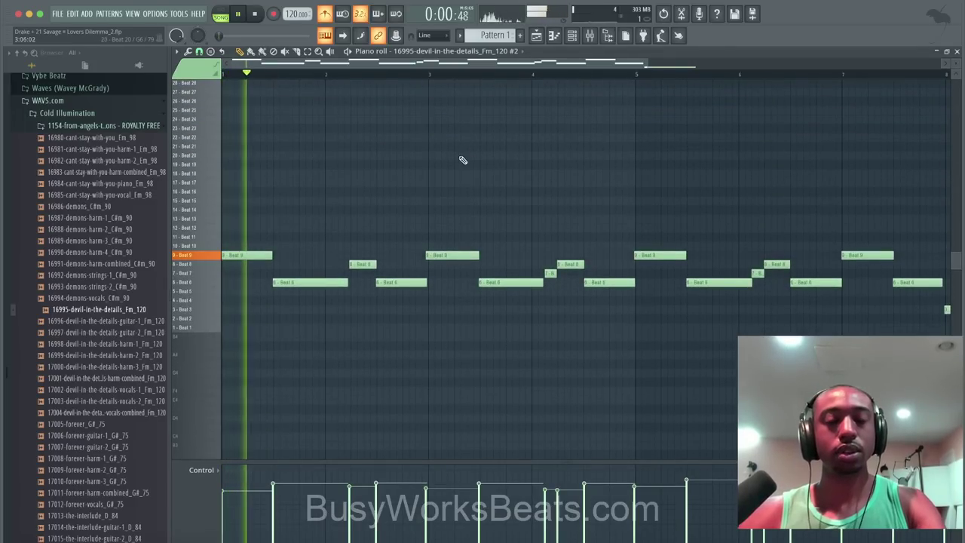
key(space)
scroll(527, 252, down, 3)
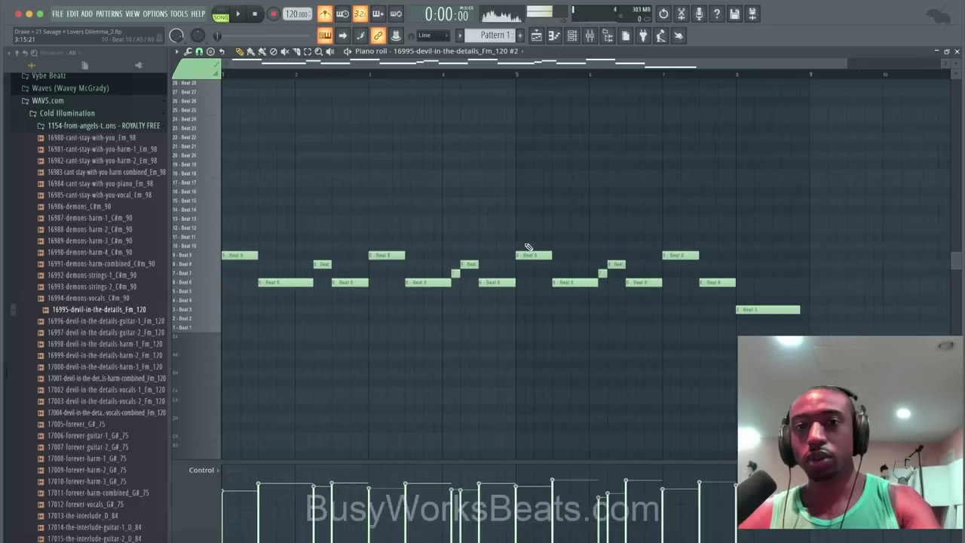
Shorten the Beat 6 slice note that starts in bar 1 to a length of 0:10:00.
key(space)
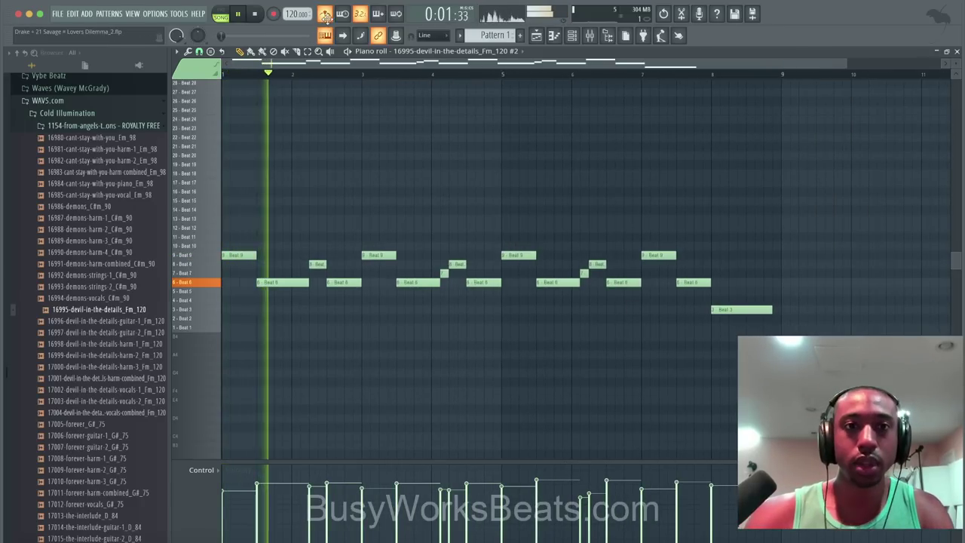
key(space)
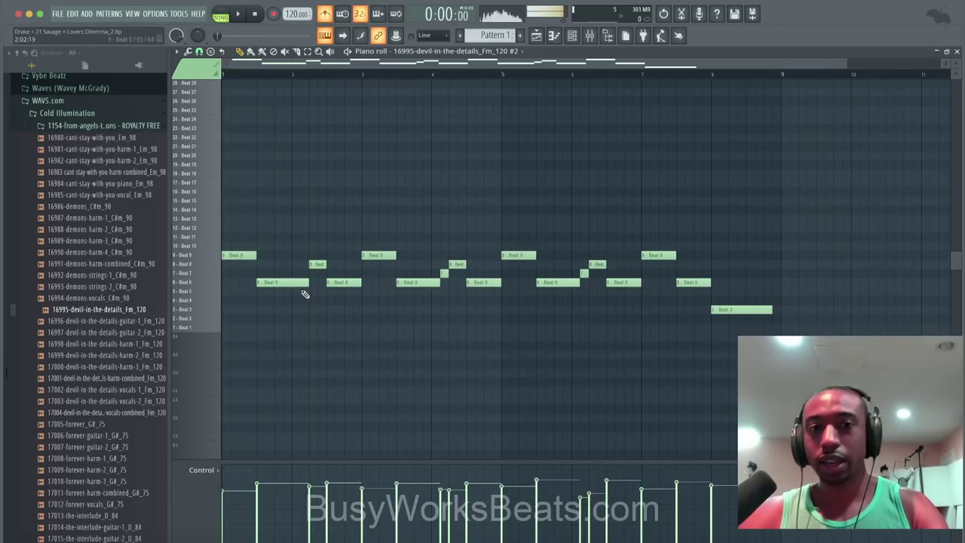
scroll(294, 277, up, 2)
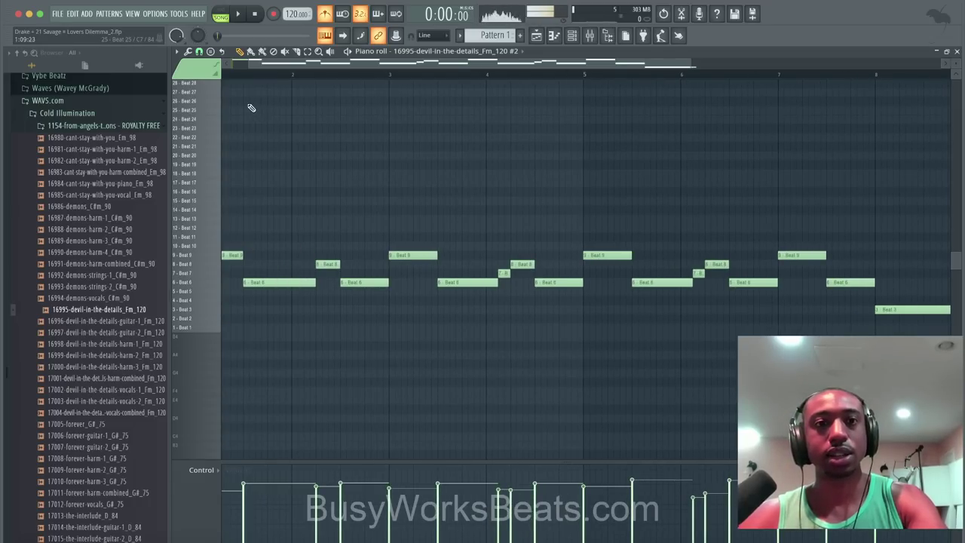
key(space)
drag(314, 281, 303, 280)
key(space)
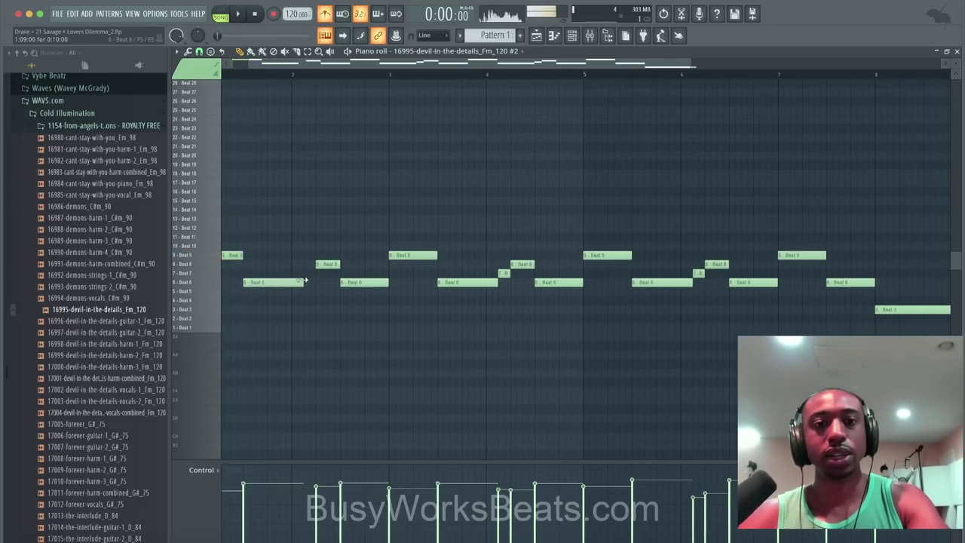
Fill the gap at the start of bar 2 with a Beat 7 note and listen to the pattern with the metronome off.
click(296, 245)
key(space)
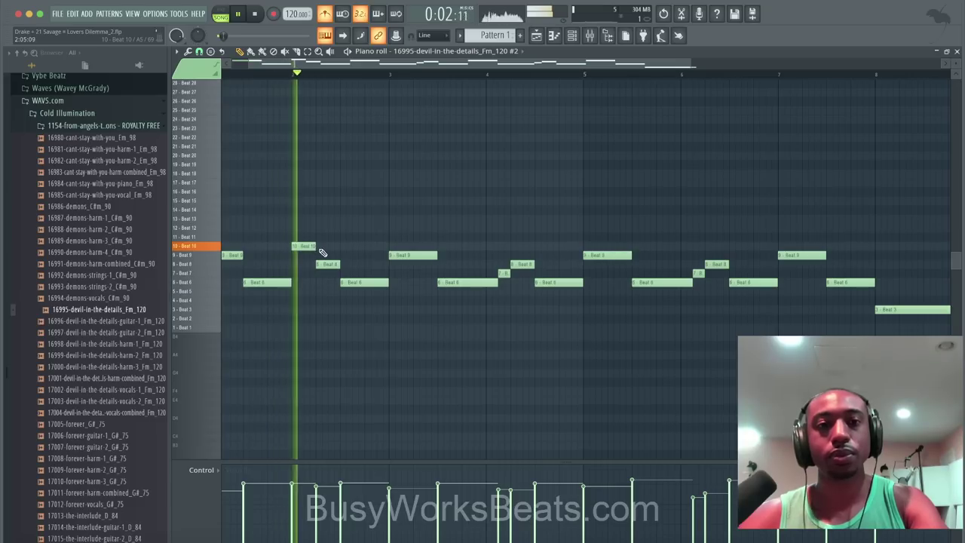
key(space)
drag(303, 246, 302, 273)
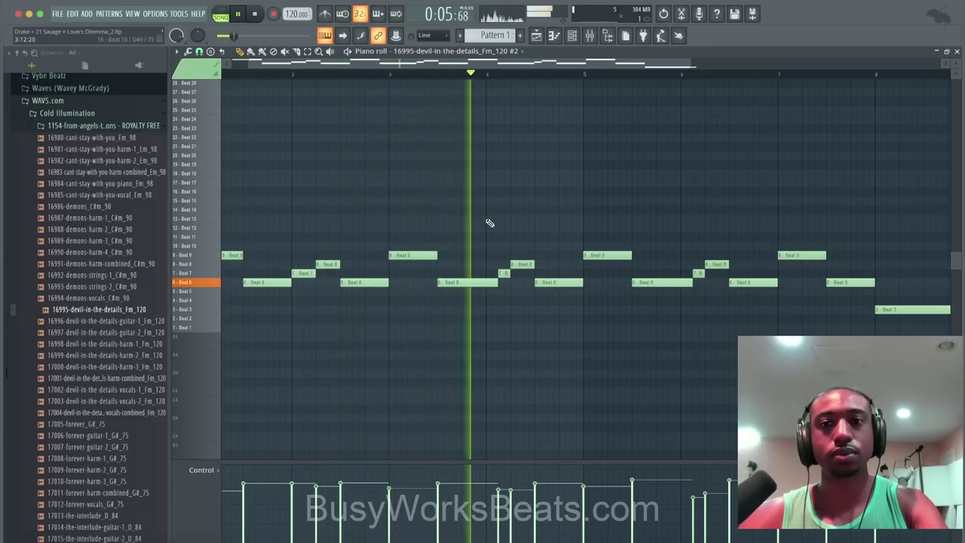
scroll(644, 262, down, 1)
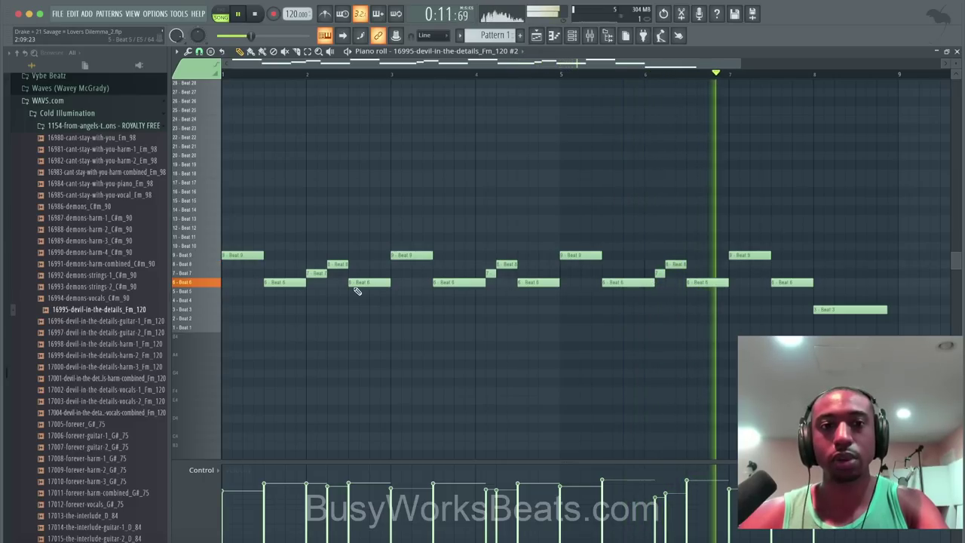
key(space)
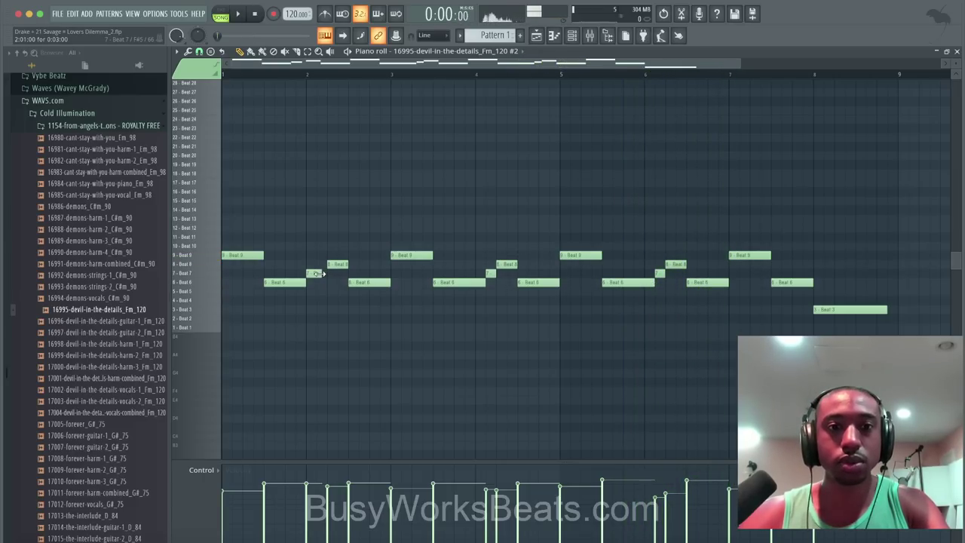
Make the bar 2 Beat 7 note short like its later repeats and extend the preceding Beat 6 note to 0:10:00.
double_click(317, 274)
click(538, 339)
scroll(334, 286, up, 2)
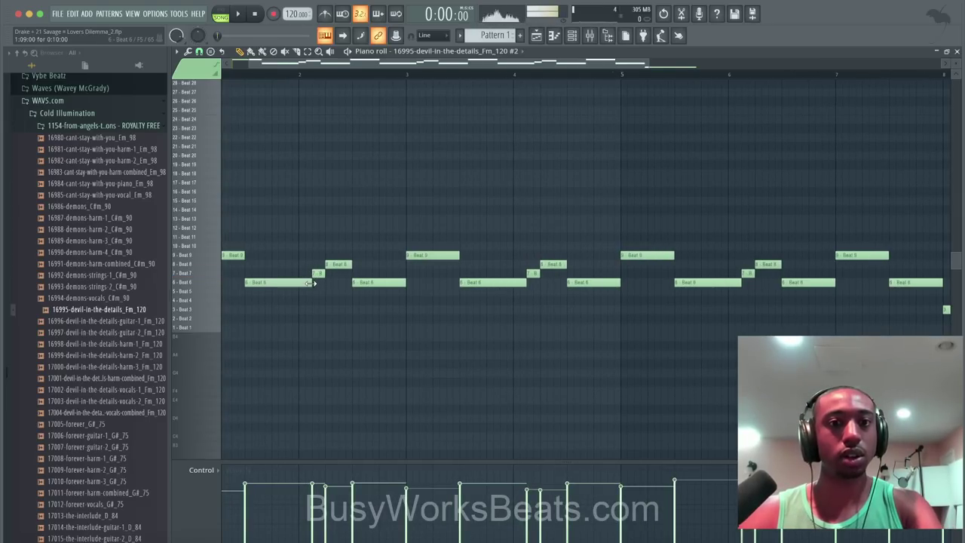
drag(309, 283, 342, 247)
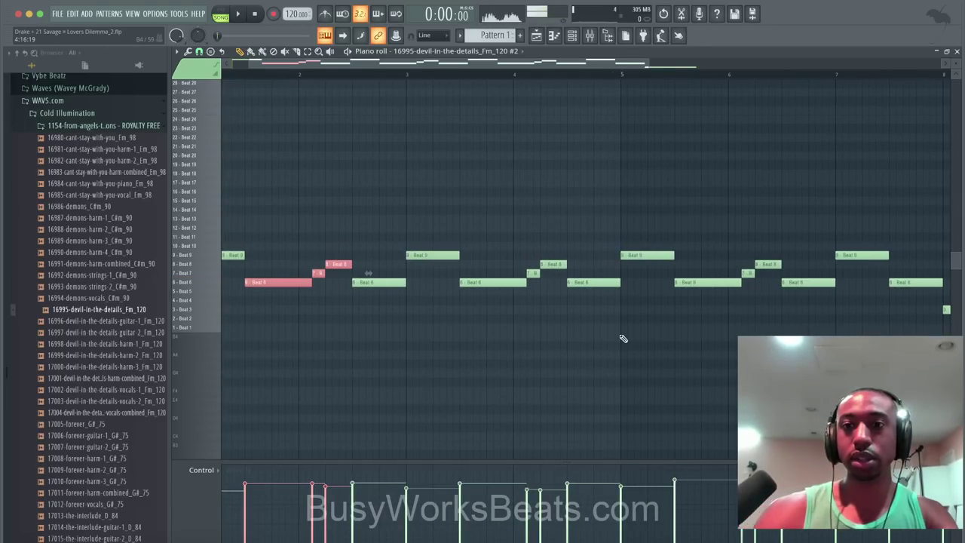
Play back from the middle of bar 7 and shorten the final Beat 3 note in bar 8 to 0:08:00.
scroll(623, 338, right, 3)
scroll(623, 339, down, 3)
click(682, 75)
key(space)
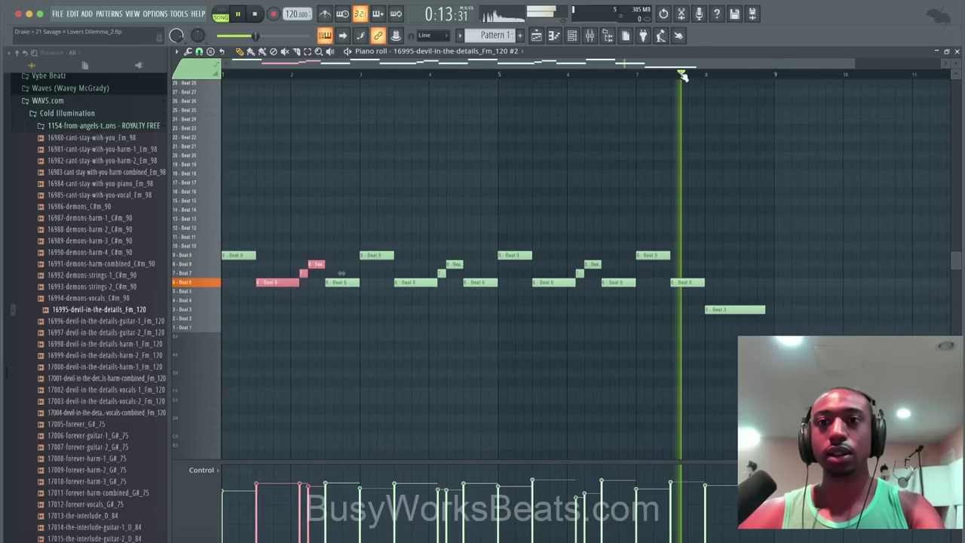
key(space)
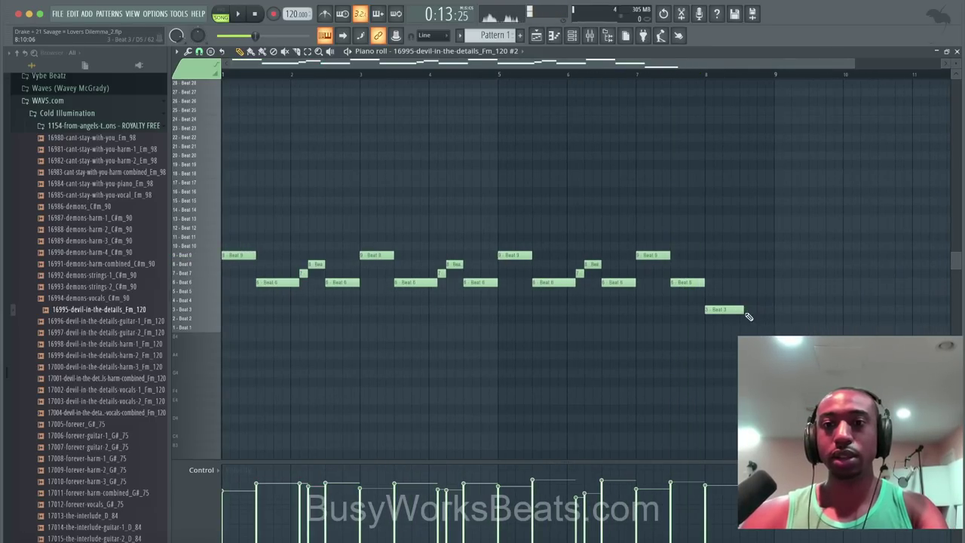
scroll(716, 324, up, 2)
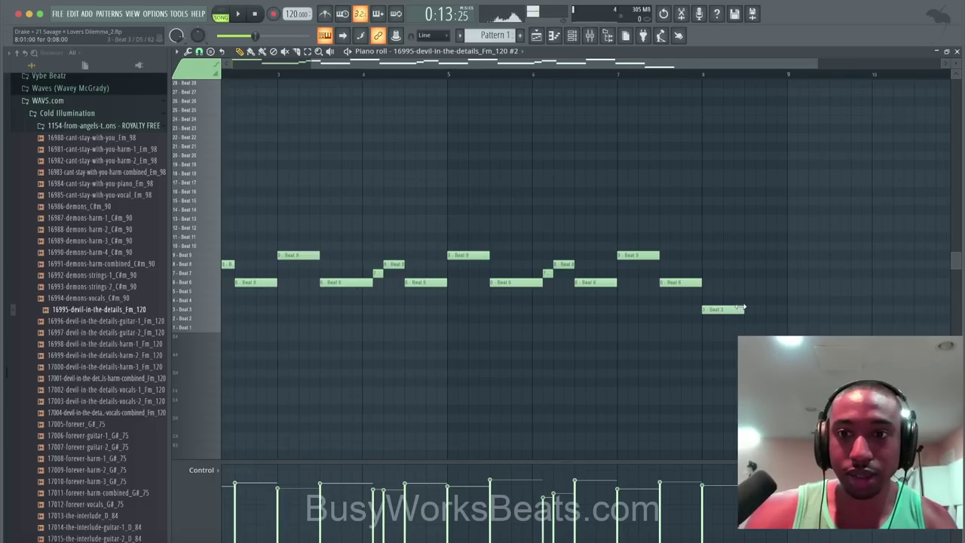
Try a Beat 12 note at 8:09:00 and a Beat 20 note at 8:13:00, each 0:04:00 long, to end bar 8.
key(space)
key(space)
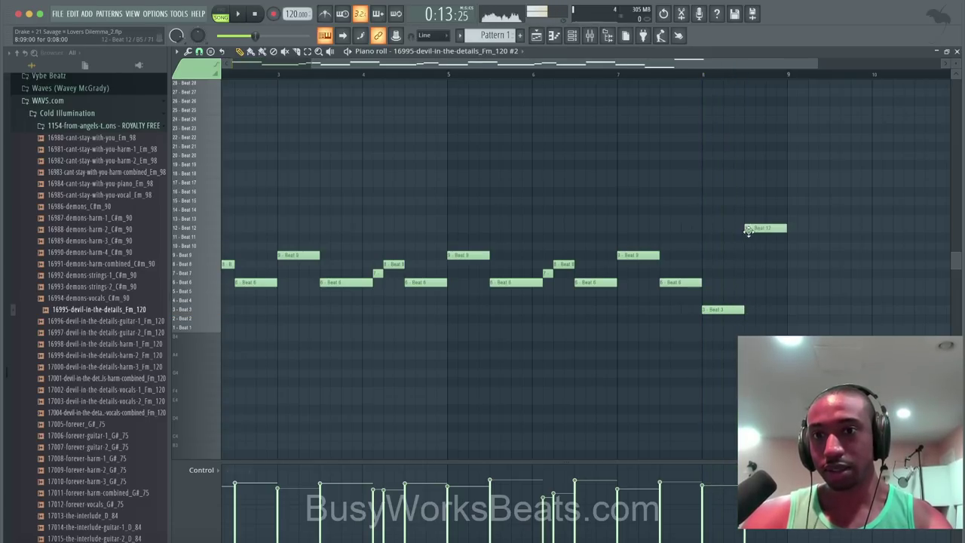
key(ctrl+s)
key(space)
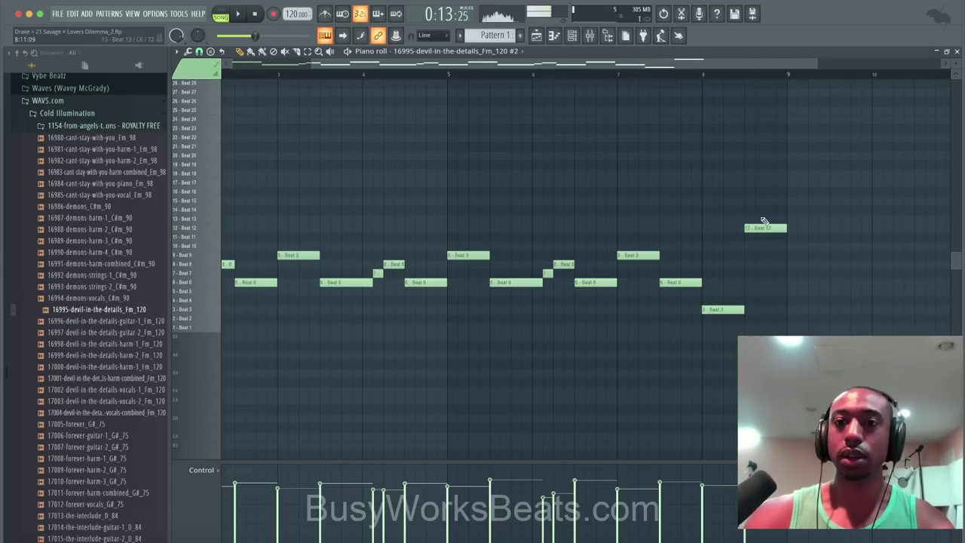
drag(766, 202, 763, 156)
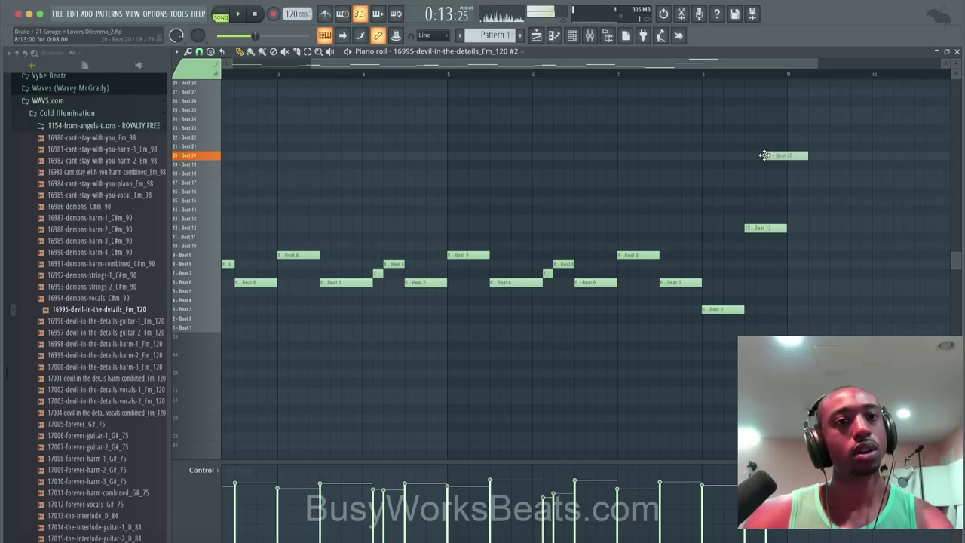
key(space)
drag(786, 226, 765, 225)
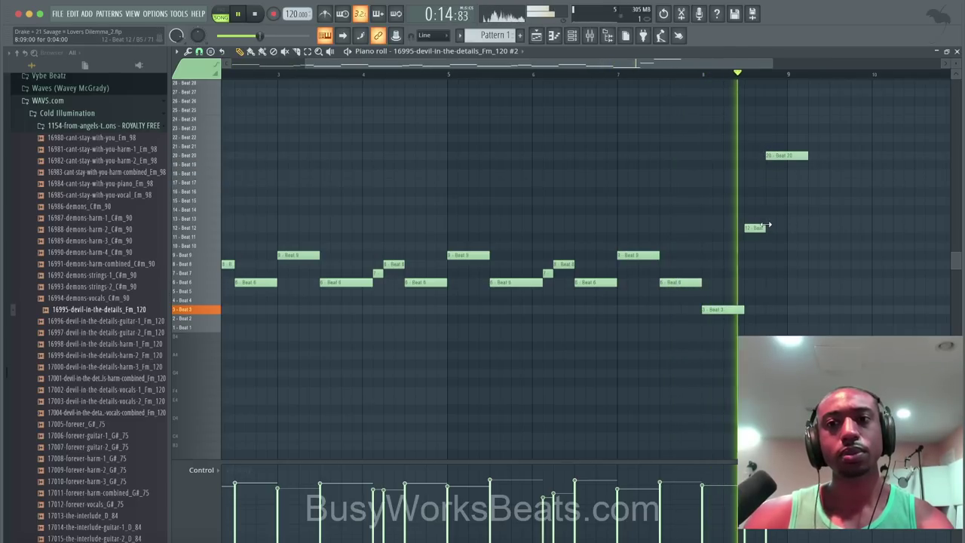
drag(807, 156, 788, 156)
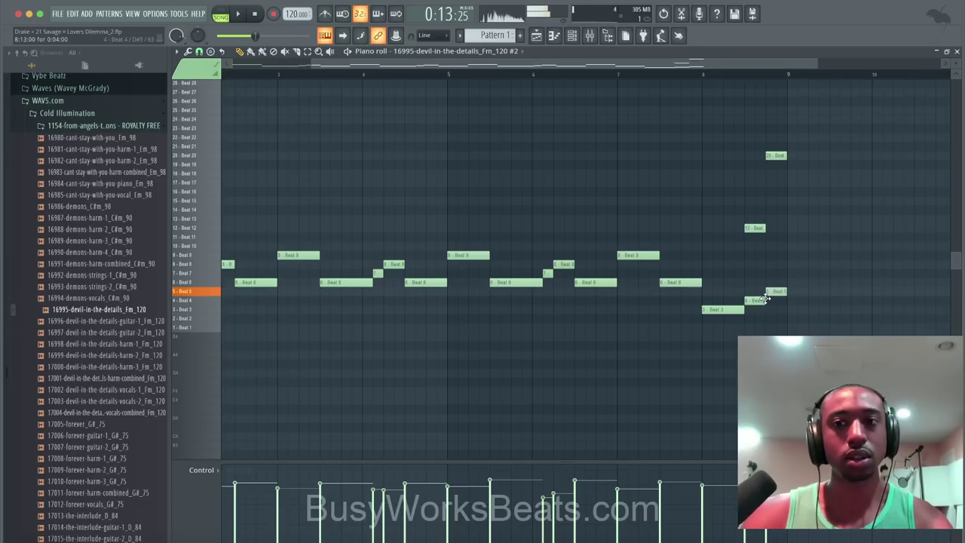
Replace the Beat 12 and Beat 20 notes in bar 8 with Beat 4 and Beat 5 notes, and save the project from the playlist.
right_click(759, 229)
key(space)
right_click(784, 155)
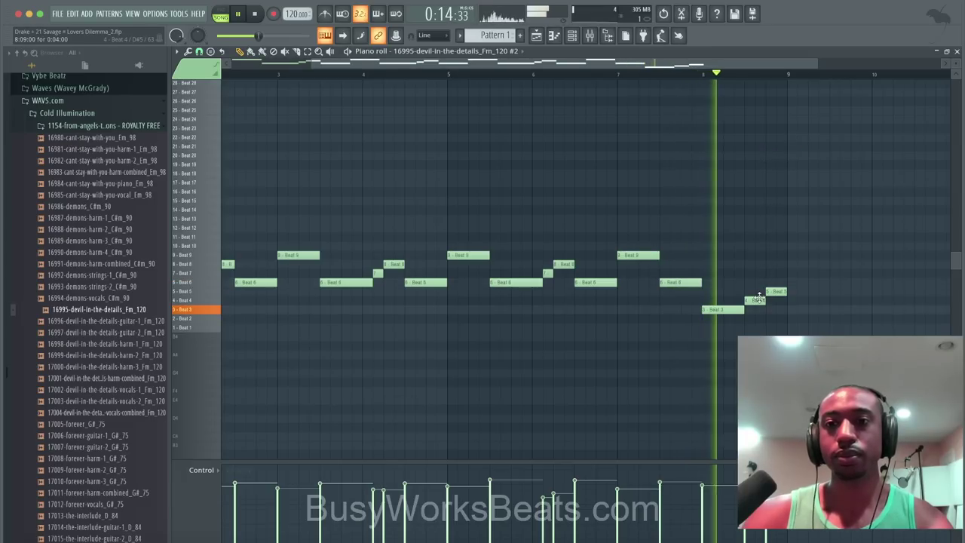
click(955, 51)
key(space)
key(ctrl+s)
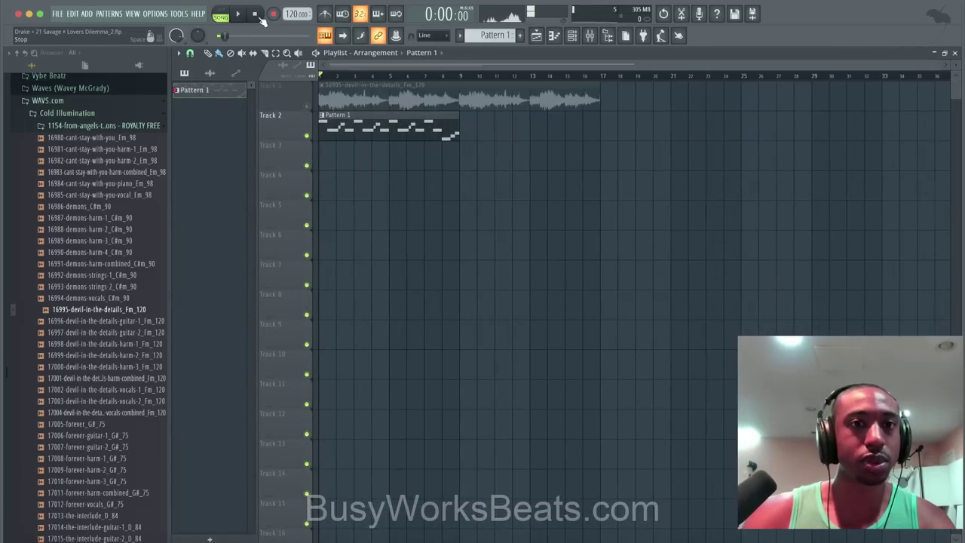
Level the velocities of all slice notes in the slicer channel's piano roll and return to the channel rack.
click(571, 35)
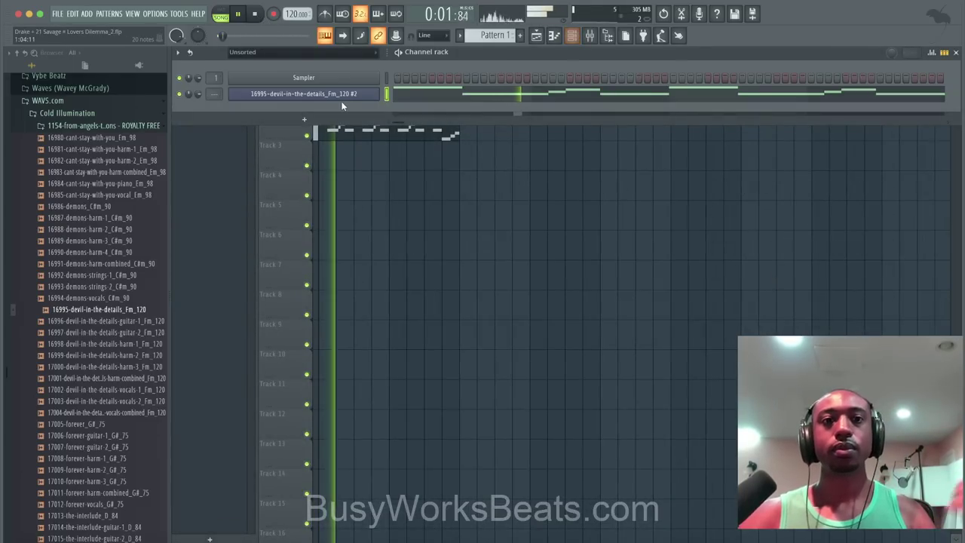
click(406, 96)
scroll(387, 254, down, 4)
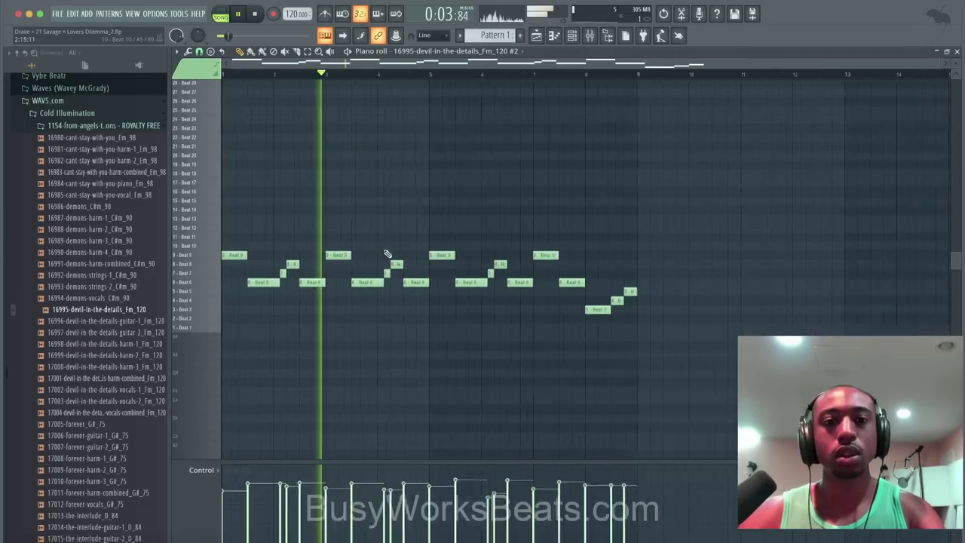
key(space)
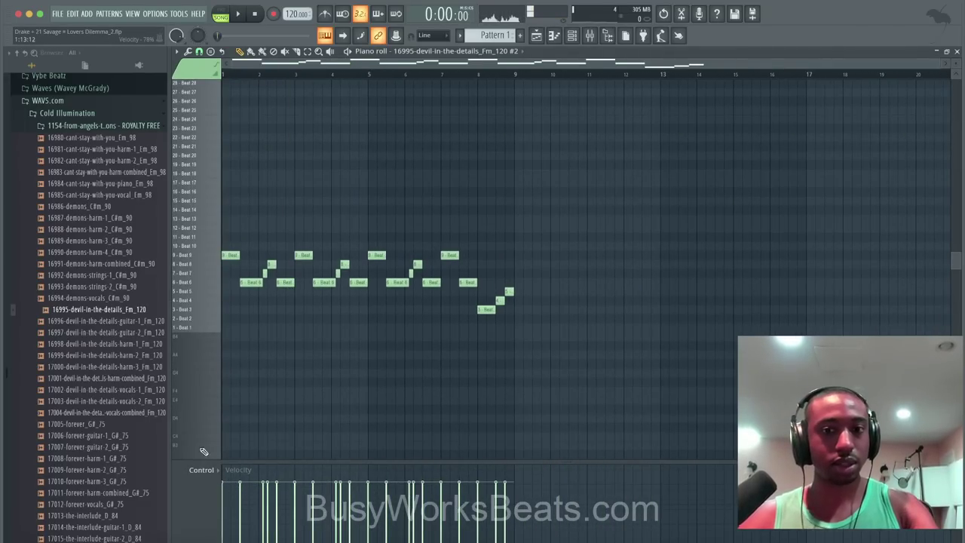
key(space)
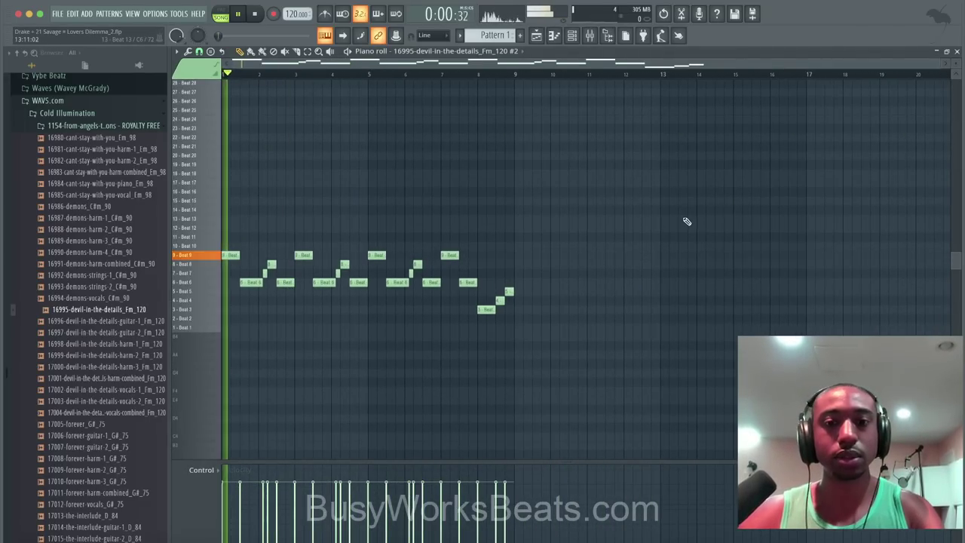
click(957, 52)
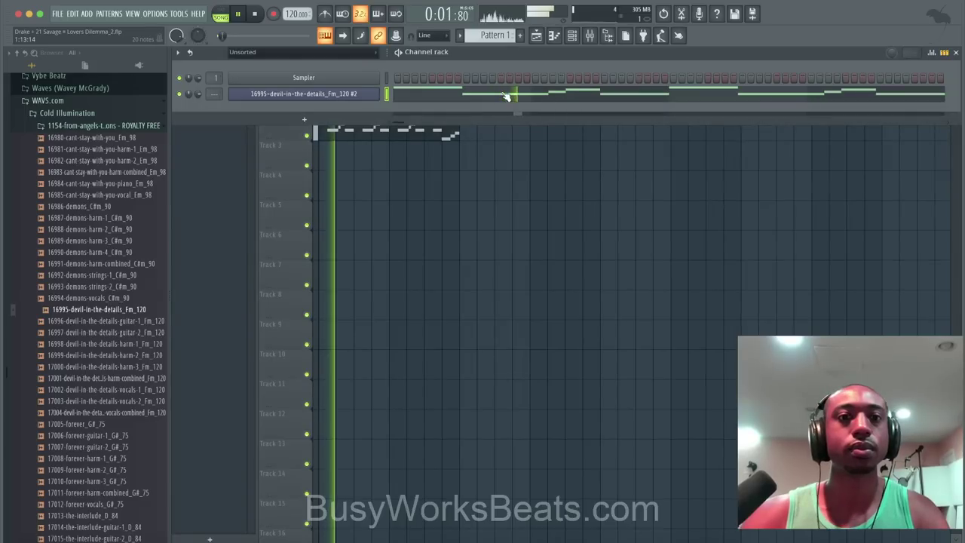
Try the pitch shift control in Fruity Slicer and raise the slices' attack slightly during playback.
click(373, 94)
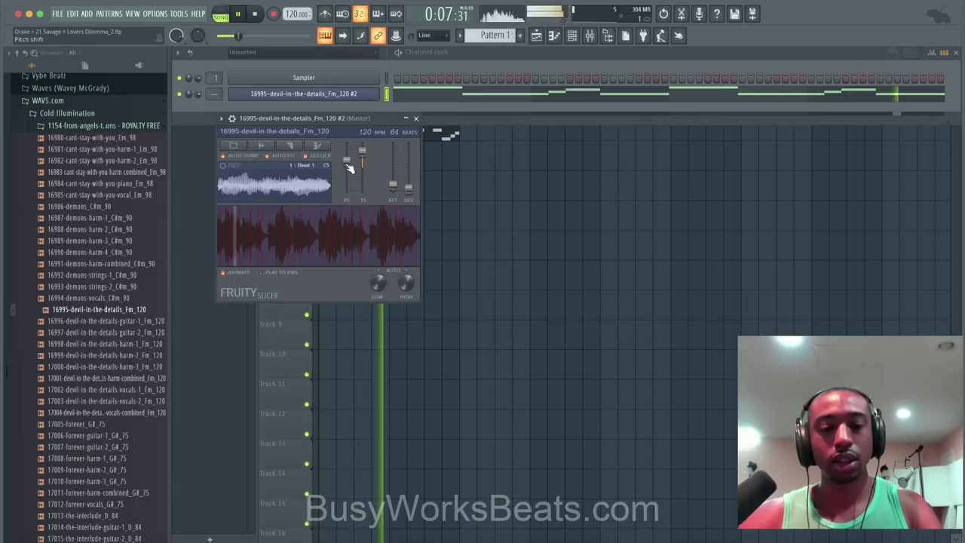
right_click(347, 167)
click(365, 175)
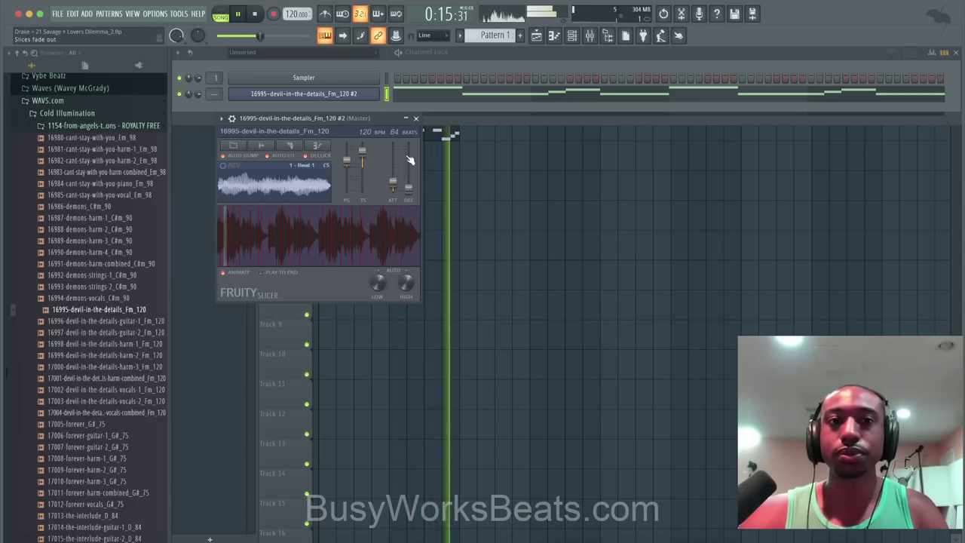
click(417, 119)
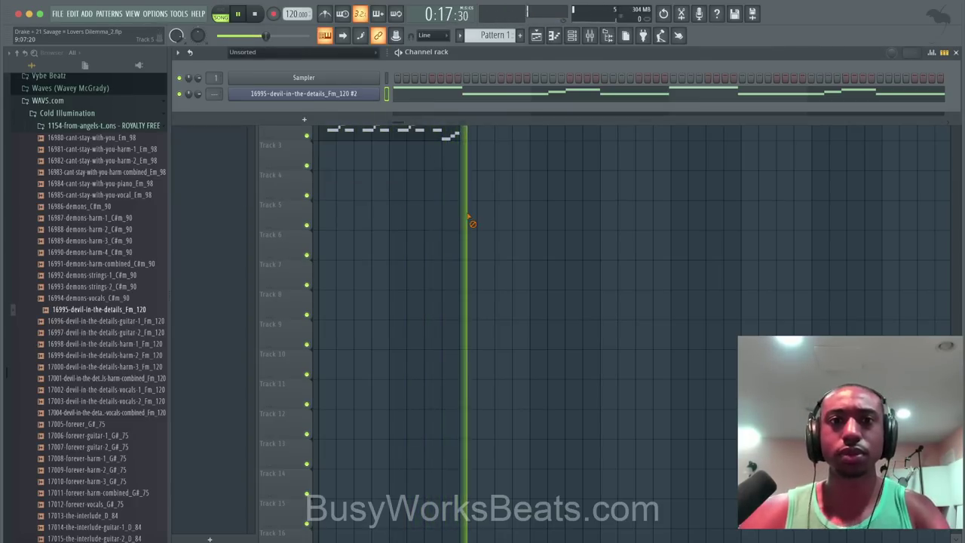
Stop playback and place a second copy of Pattern 1 at bar 9 on playlist Track 2.
right_click(470, 219)
key(space)
click(477, 136)
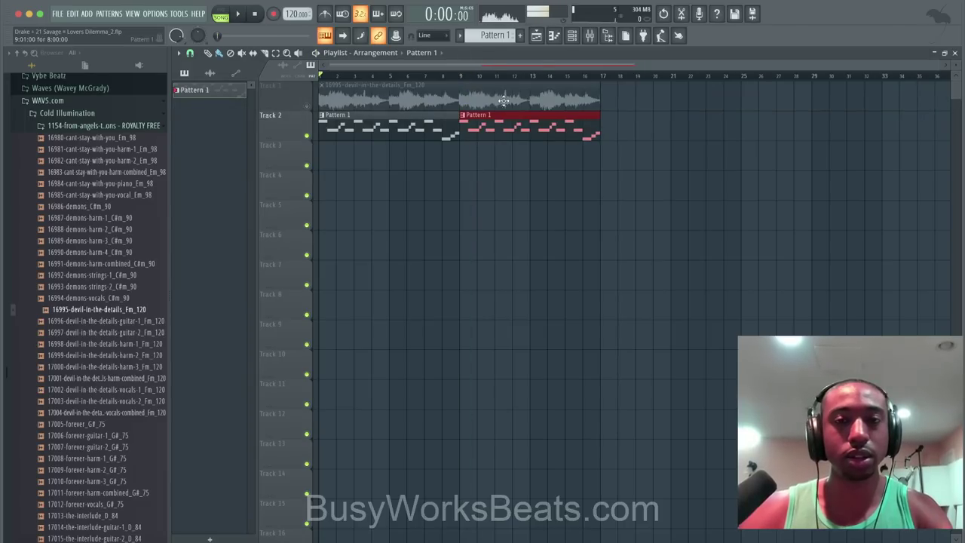
Route the slicer channel to mixer track 2.
click(588, 36)
key(space)
click(572, 35)
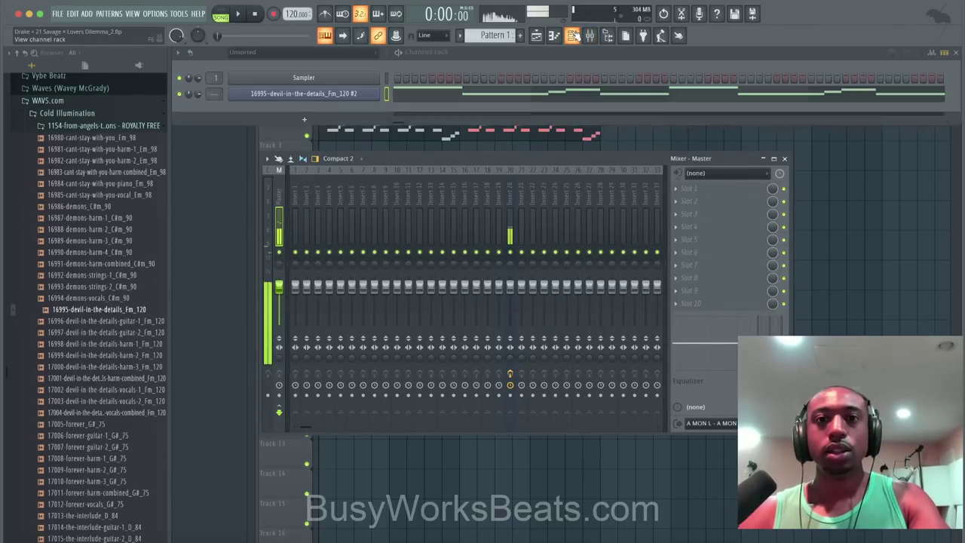
key(ctrl+l)
Load ValhallaShimmer in the first effect slot of the slicer's mixer track with the mix at 0.29.
click(704, 202)
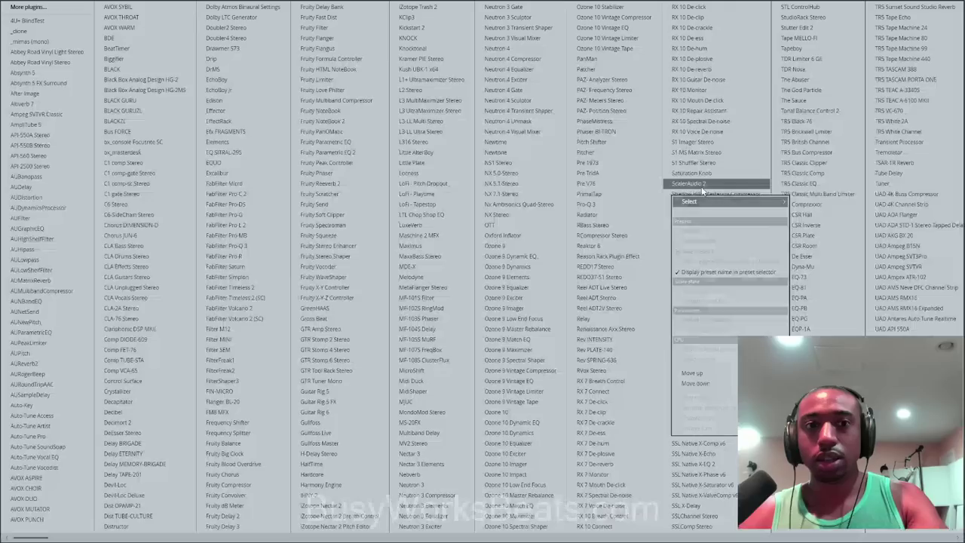
scroll(697, 191, down, 3)
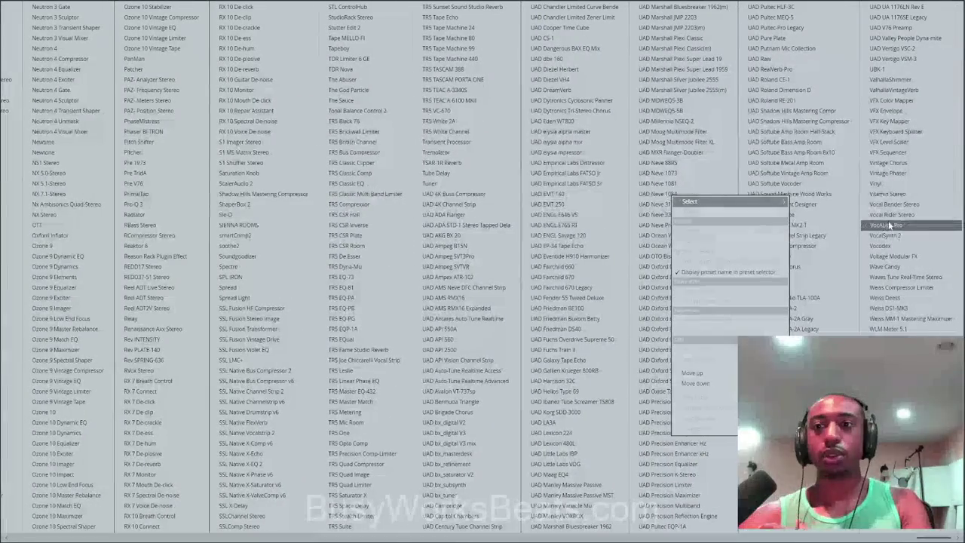
click(893, 79)
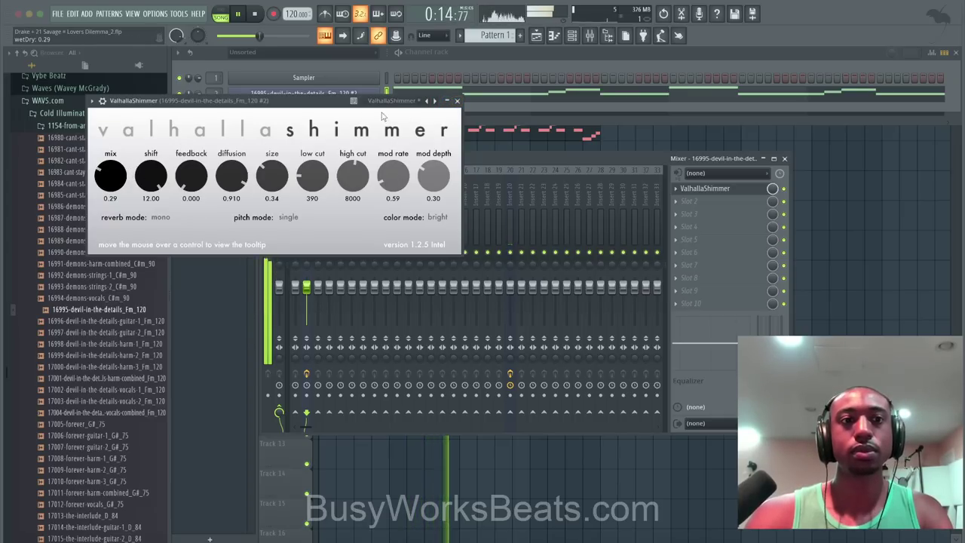
click(457, 101)
Save the project as a new version and bring up the channel rack.
key(F5)
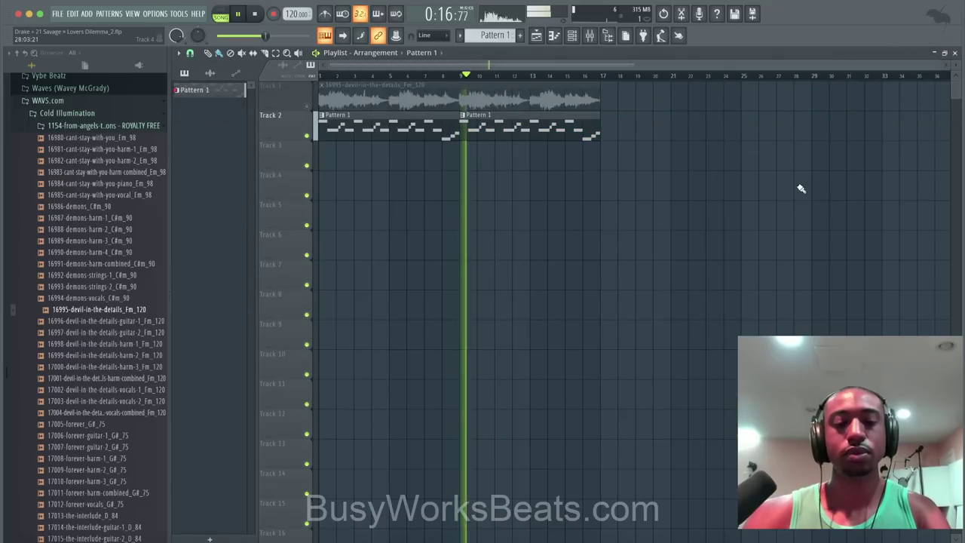
key(ctrl+n)
click(572, 36)
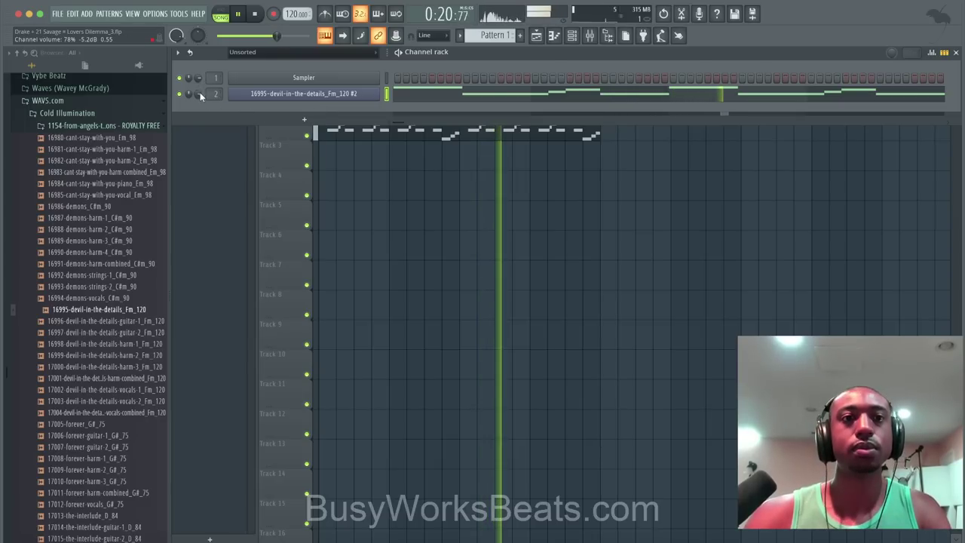
Save the project under the next numbered file name, Lovers Dilemma_4.flp.
right_click(349, 186)
key(ctrl+n)
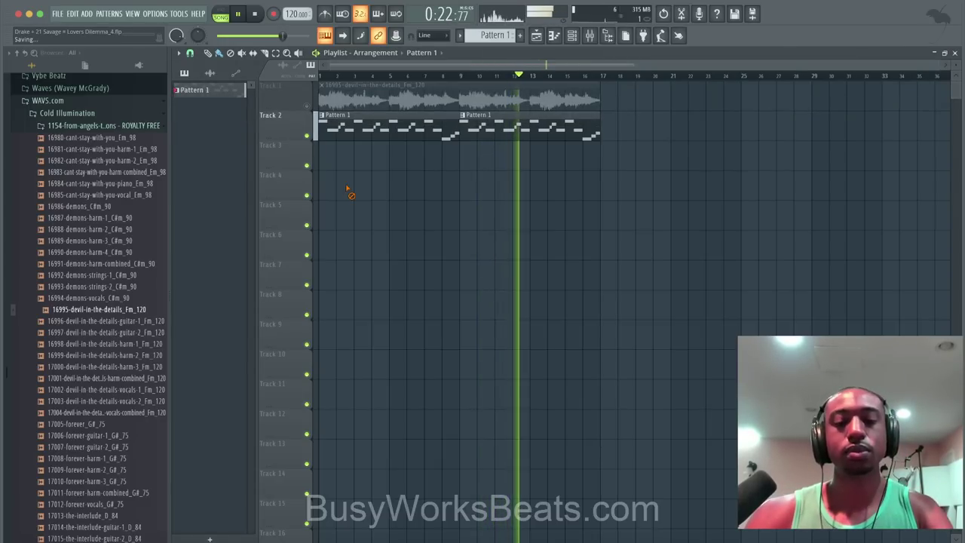
click(572, 36)
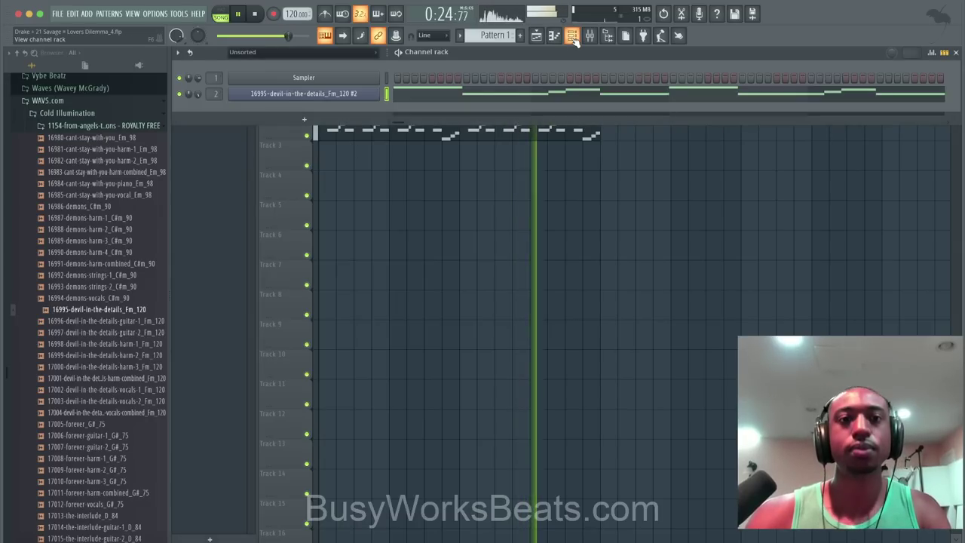
Stop playback, then unmute playlist Track 1 and move its vocal sample clip to start at bar 17.
right_click(387, 187)
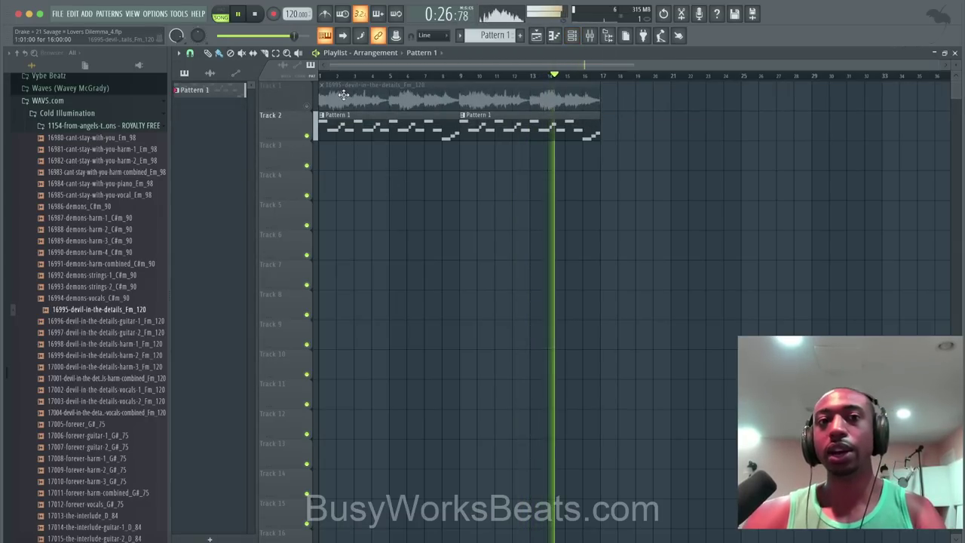
key(space)
drag(324, 90, 580, 90)
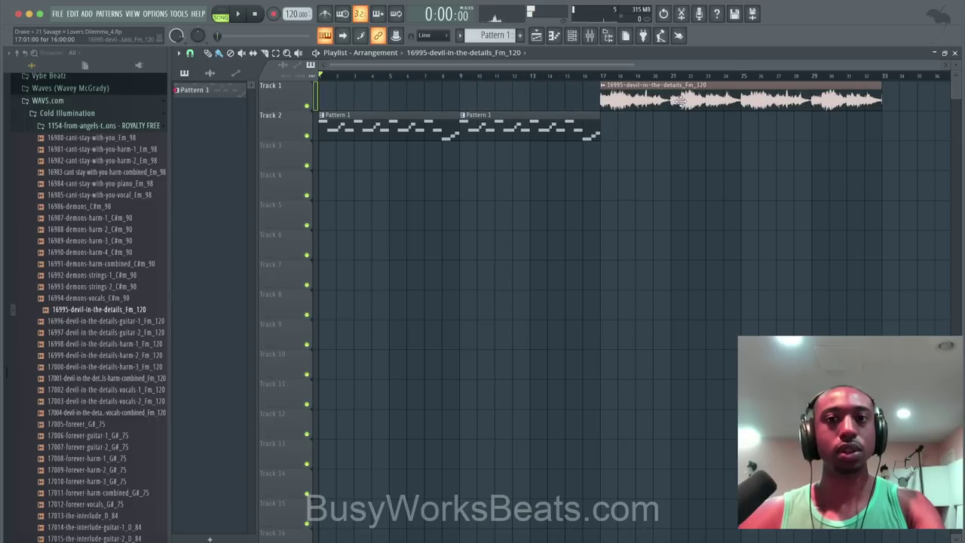
Route the 16995-devil-in-the-details_Fm_120 audio clip channel to mixer track 3.
click(603, 87)
click(632, 125)
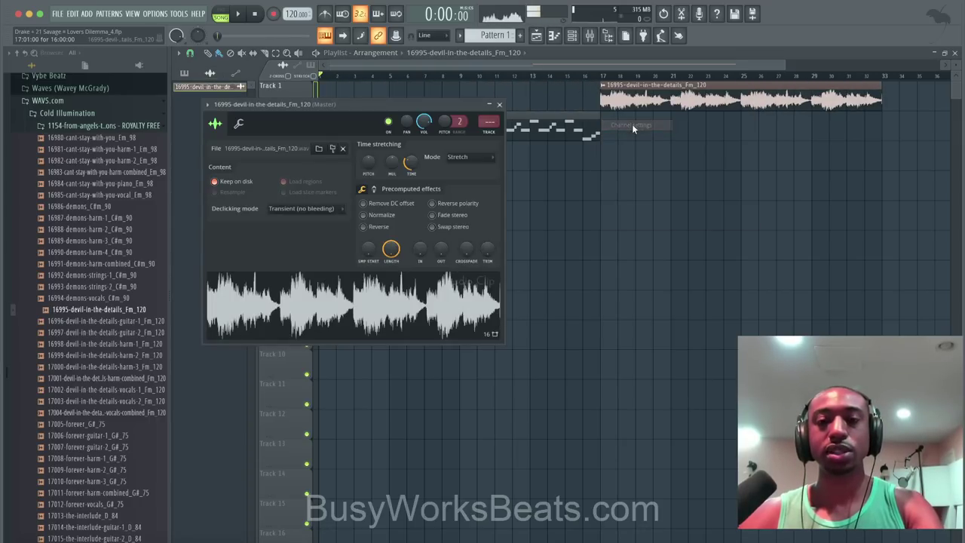
click(501, 104)
key(space)
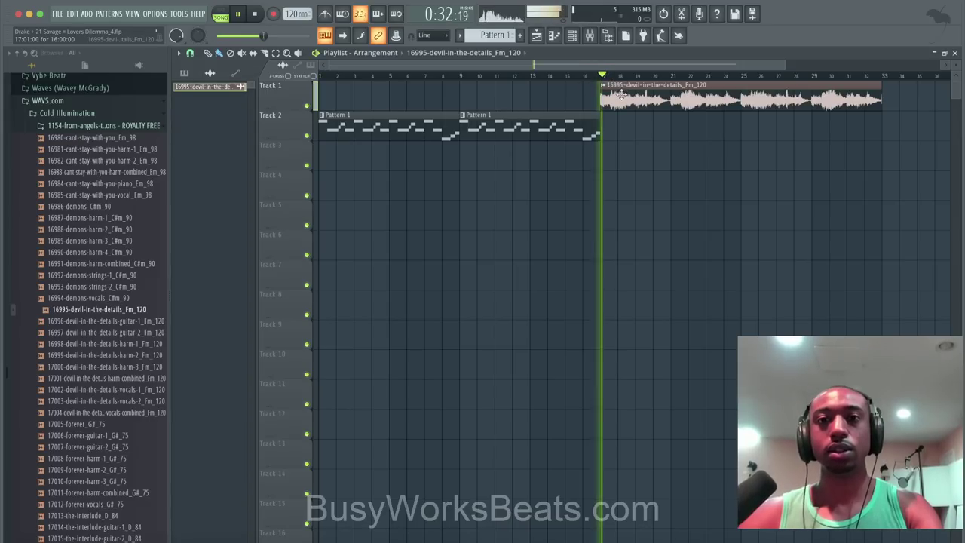
scroll(577, 101, down, 2)
click(571, 35)
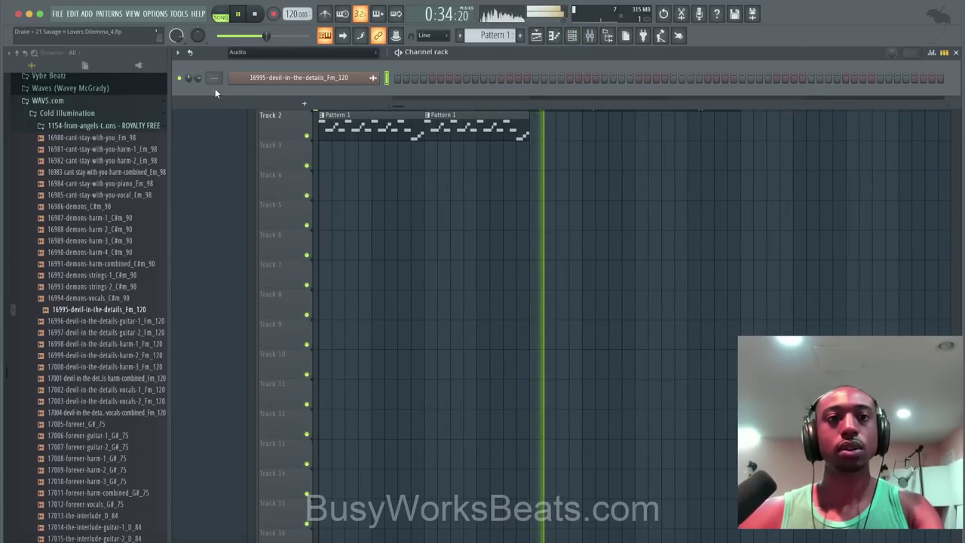
key(ctrl+l)
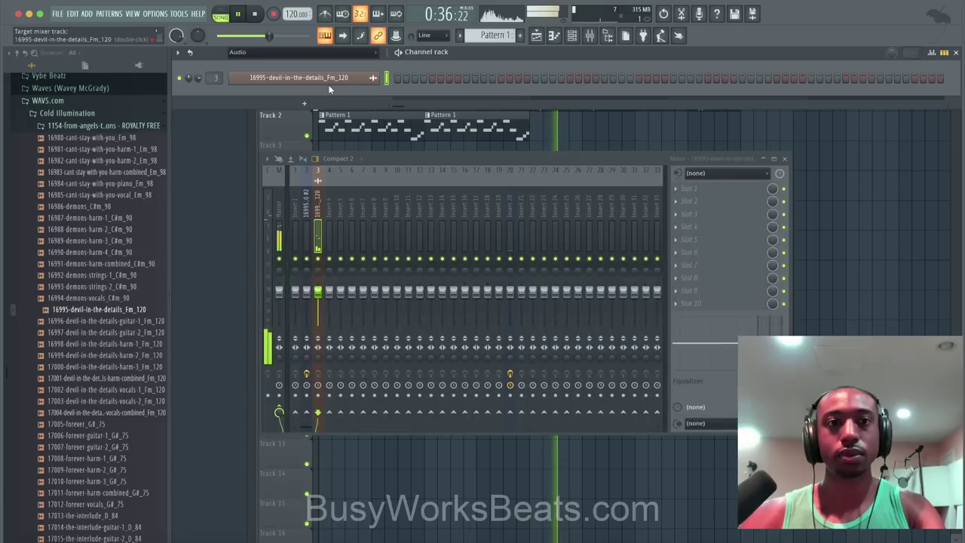
right_click(842, 213)
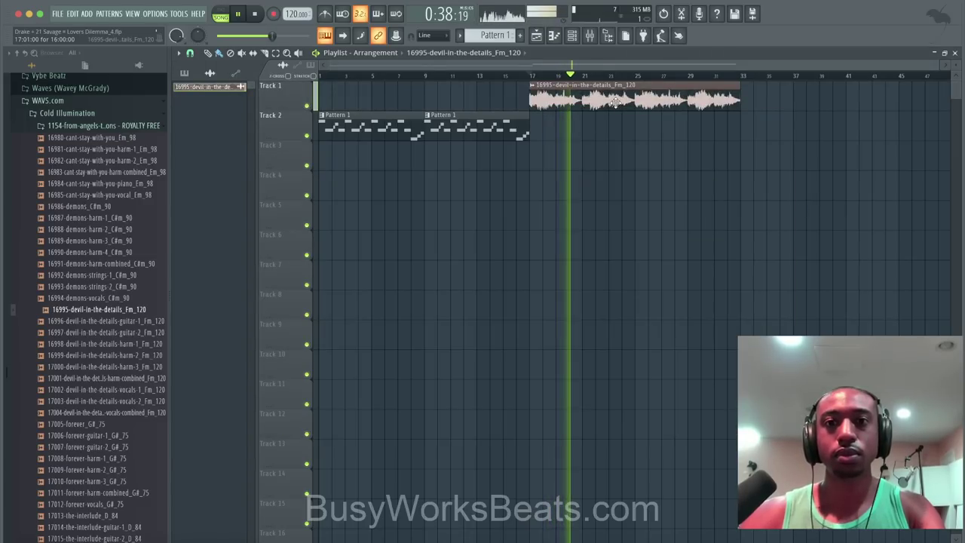
Slice the vocal sample clip on Track 1 at bar 25 and delete the second half.
click(265, 54)
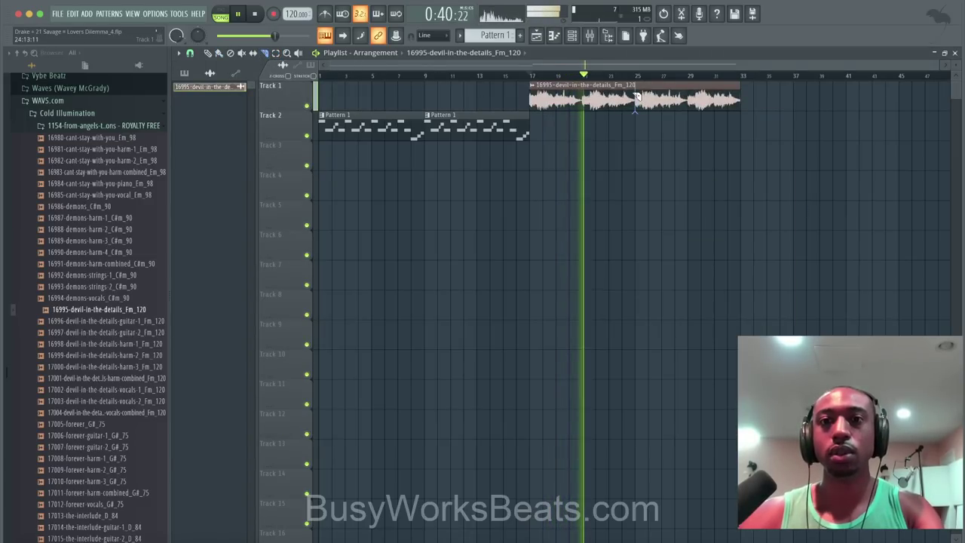
click(635, 96)
click(214, 53)
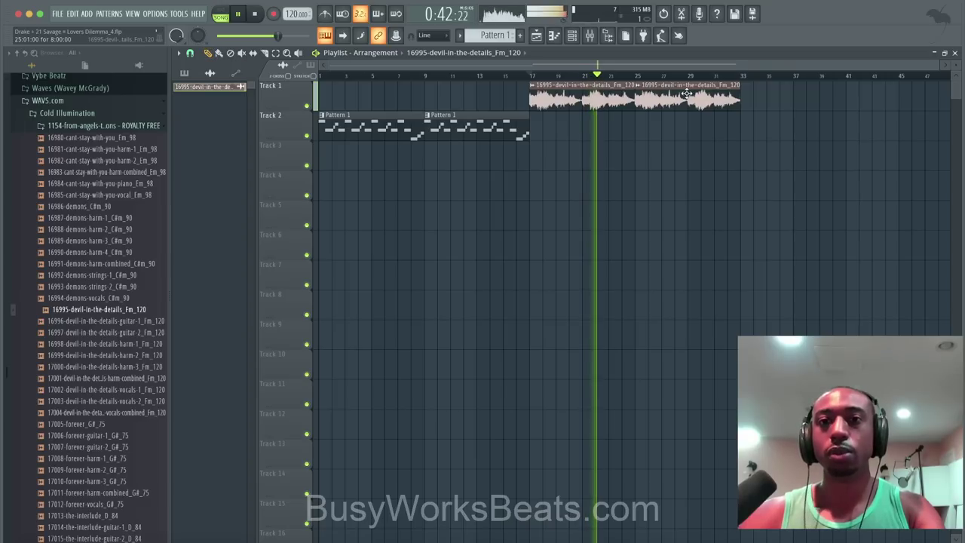
right_click(655, 98)
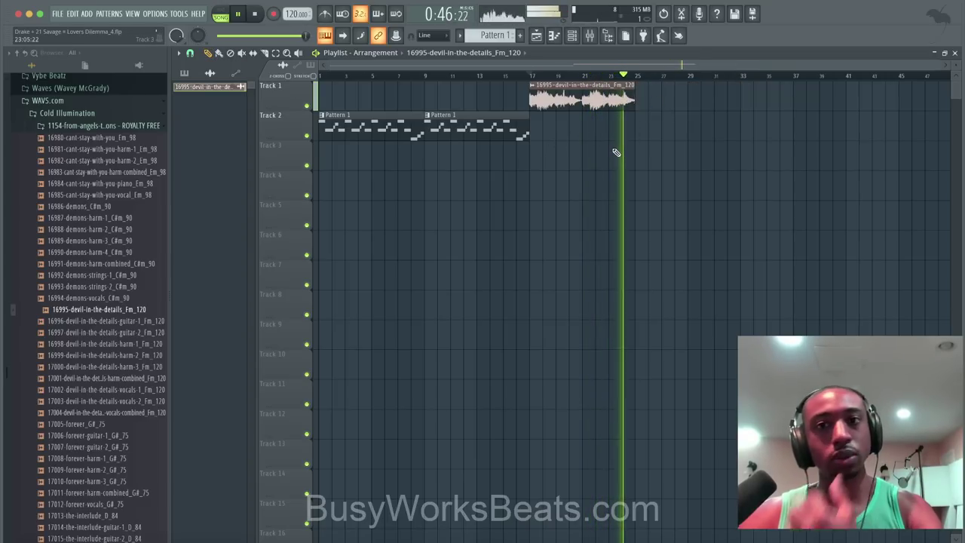
Change the playlist snap setting and slice the final bar of the Track 1 sample clip, from bar 24, into short pieces.
scroll(615, 151, up, 3)
key(space)
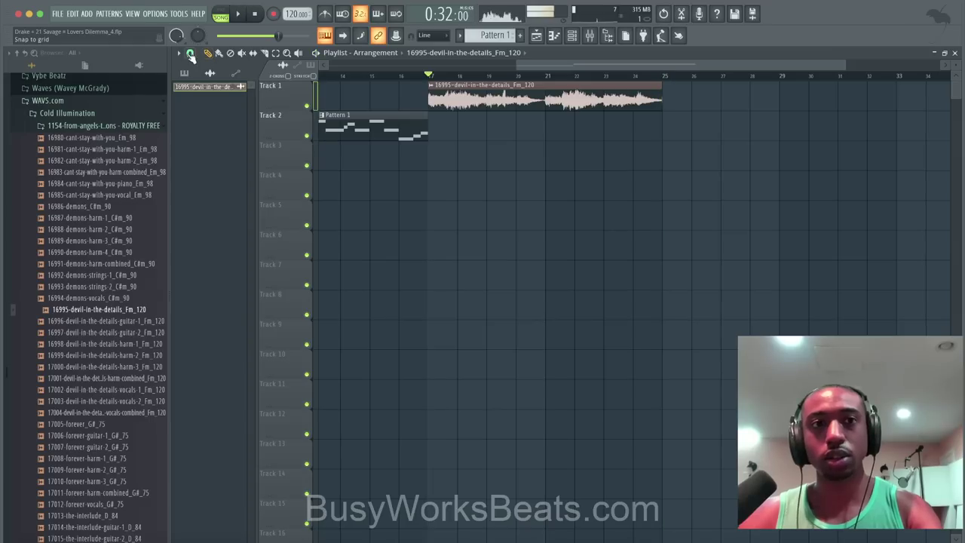
click(190, 53)
click(210, 208)
scroll(585, 135, up, 3)
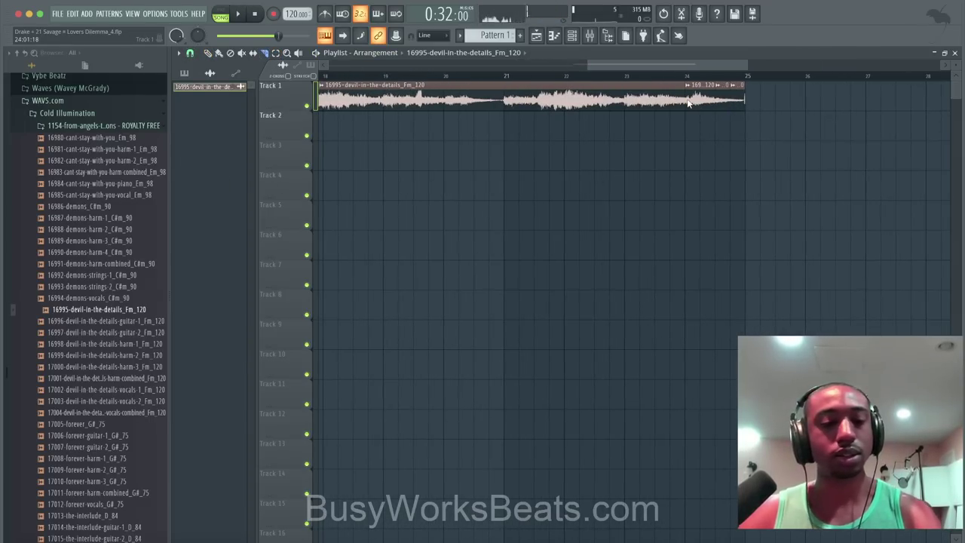
scroll(580, 165, down, 3)
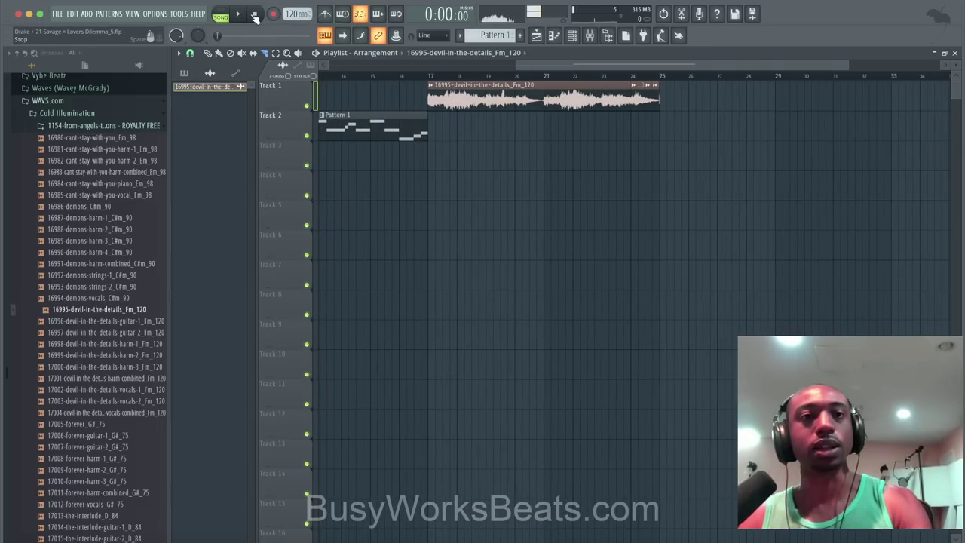
scroll(427, 272, down, 3)
scroll(407, 240, down, 1)
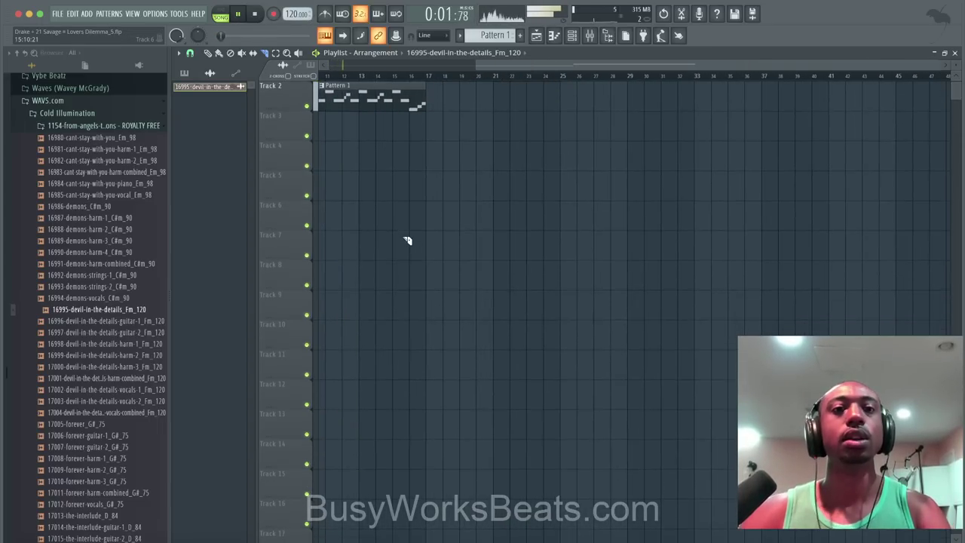
scroll(407, 240, up, 1)
scroll(408, 239, left, 4)
Collapse the open sample folders in the browser and expand the Lunch77 STS FULL PACK folder.
click(88, 126)
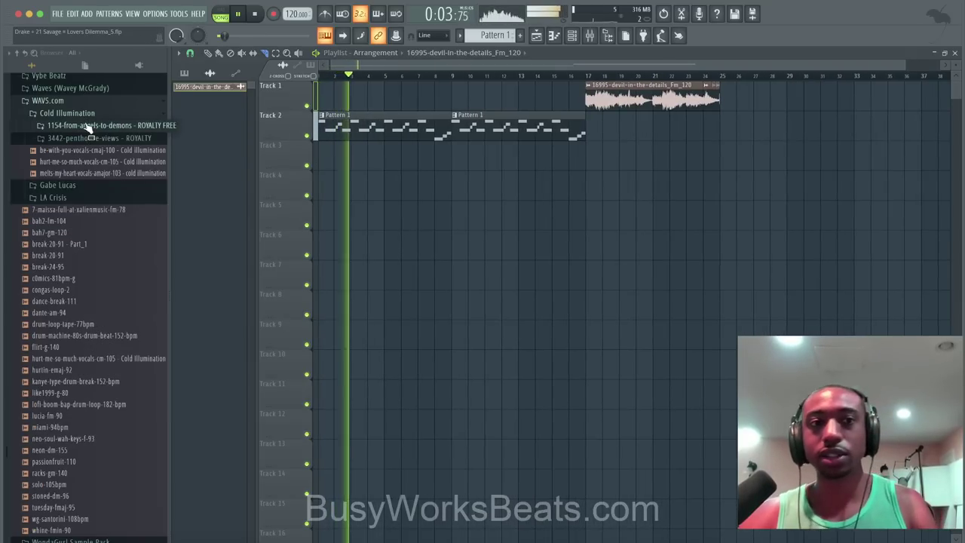
click(17, 53)
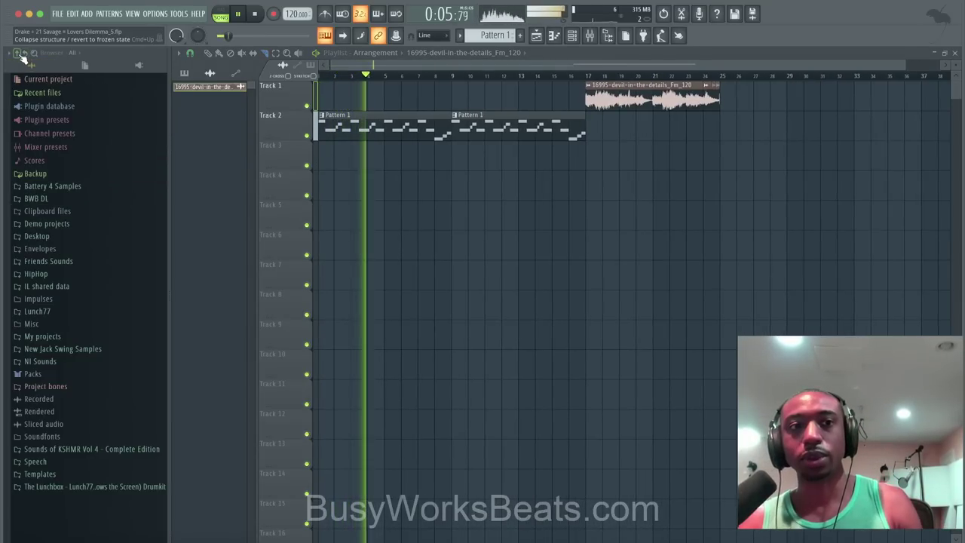
click(66, 311)
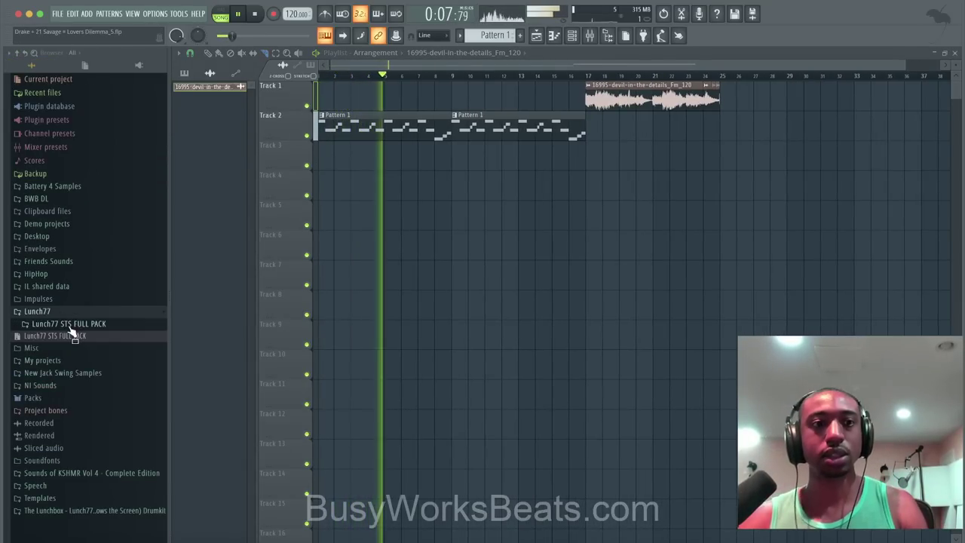
click(75, 325)
Look through the drumkit folders in Lunch77 STS FULL PACK for a suitable kit while the arrangement plays.
scroll(86, 326, down, 7)
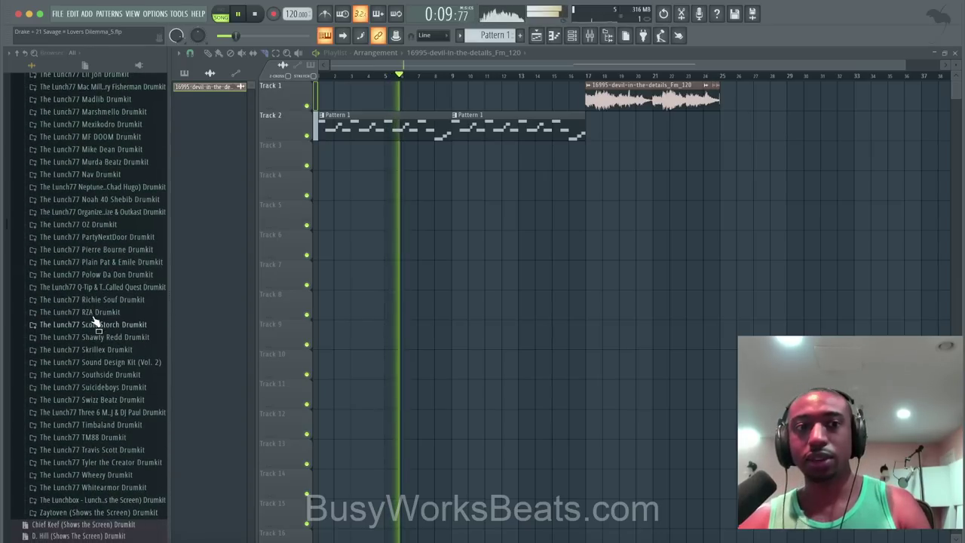
scroll(127, 296, up, 2)
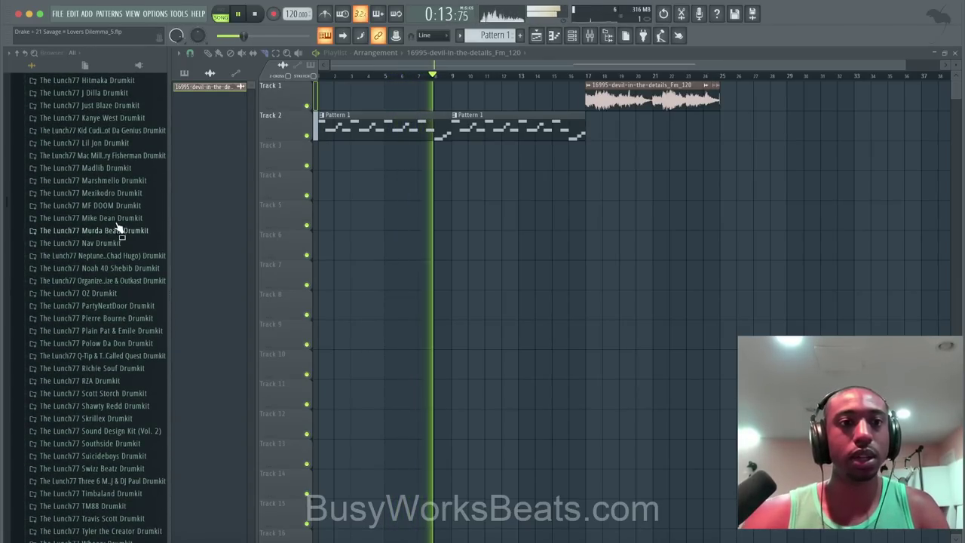
scroll(121, 219, up, 3)
scroll(118, 215, up, 2)
scroll(119, 217, down, 4)
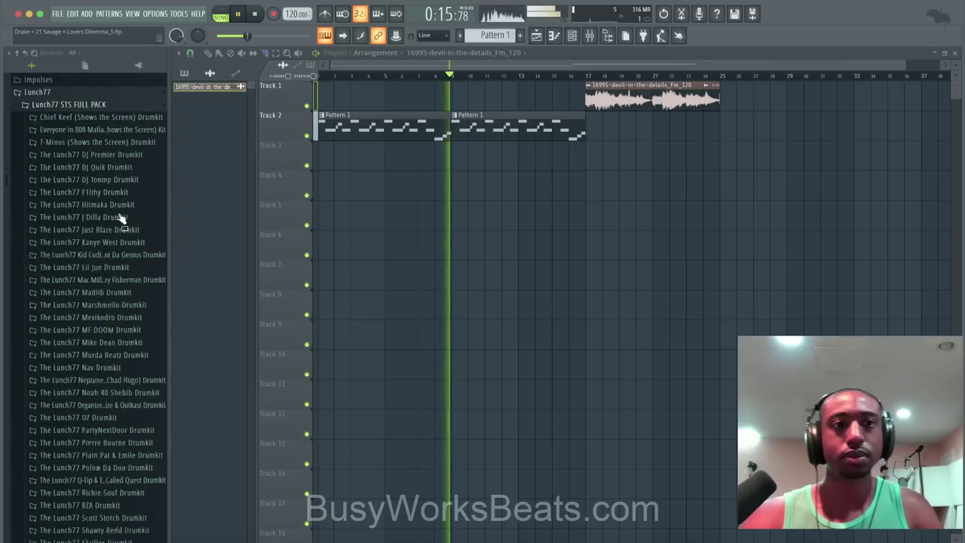
scroll(122, 237, down, 5)
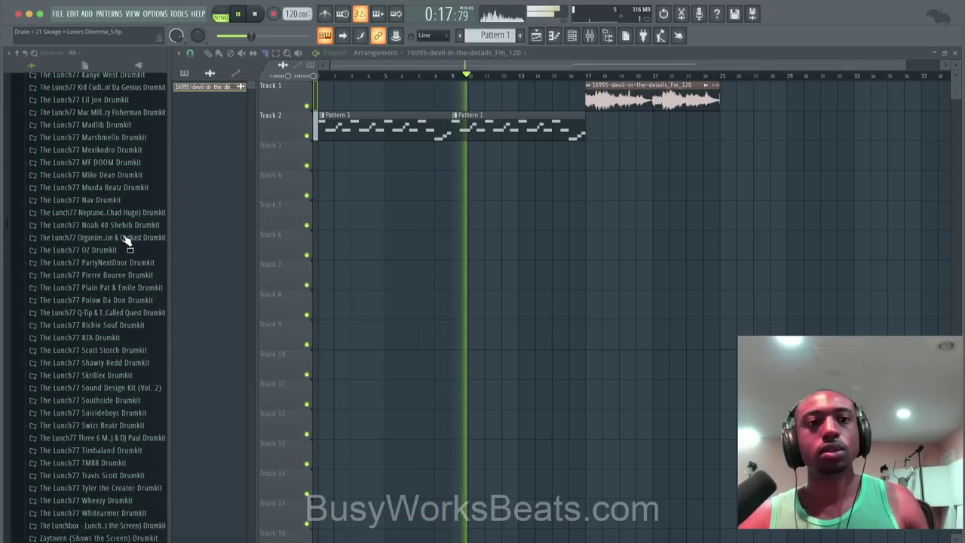
scroll(126, 243, down, 1)
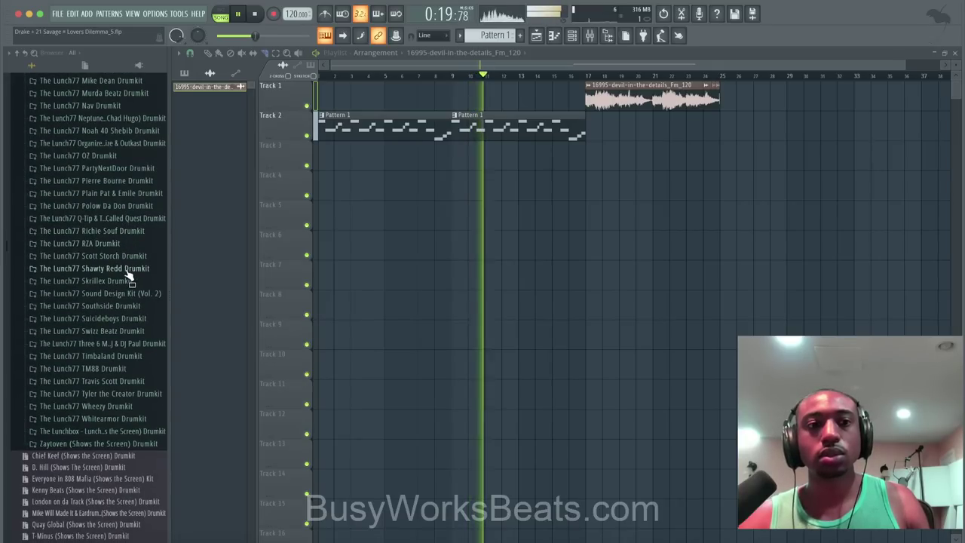
scroll(128, 275, up, 2)
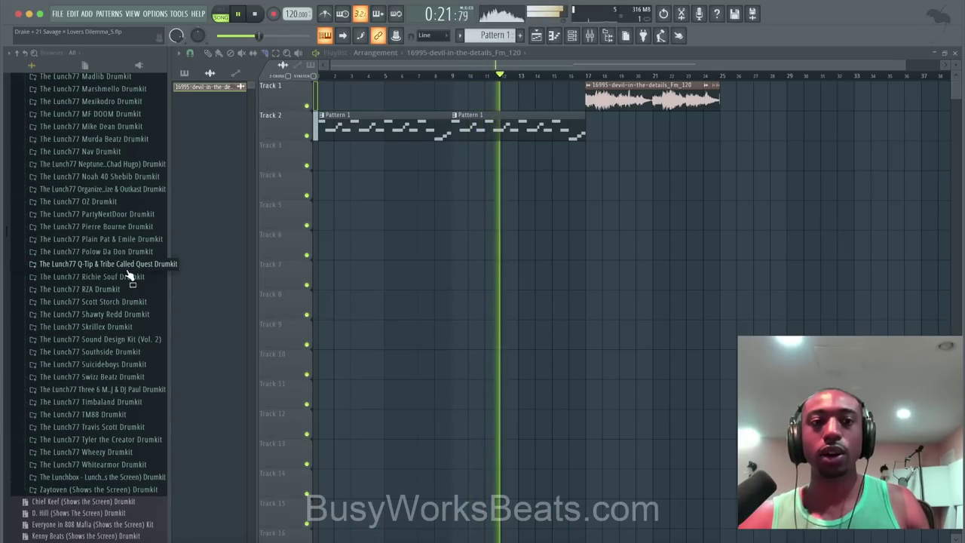
key(space)
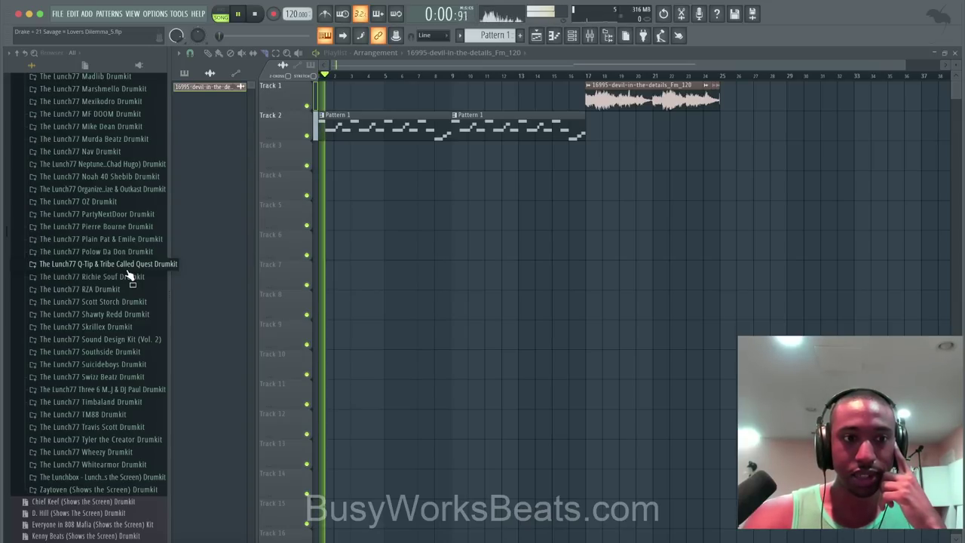
scroll(128, 279, up, 3)
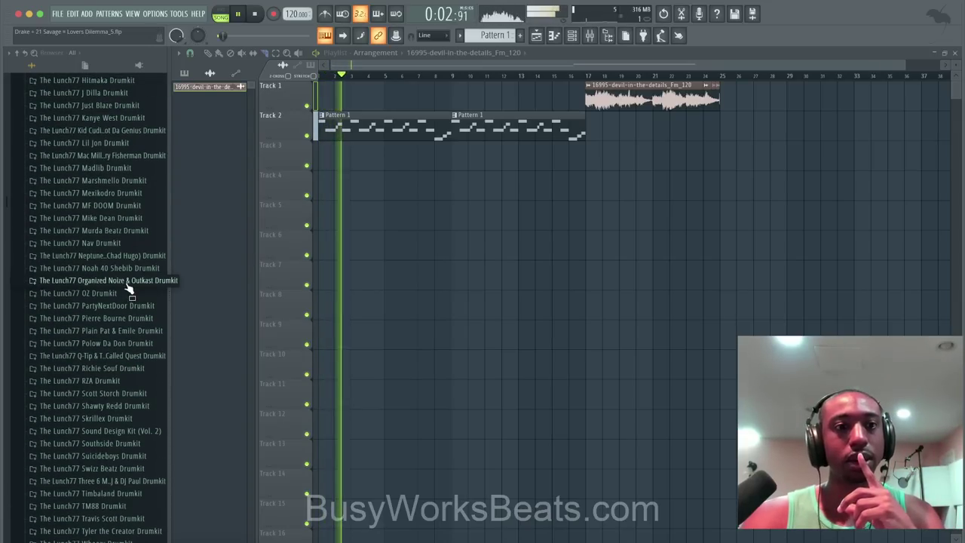
scroll(128, 289, up, 3)
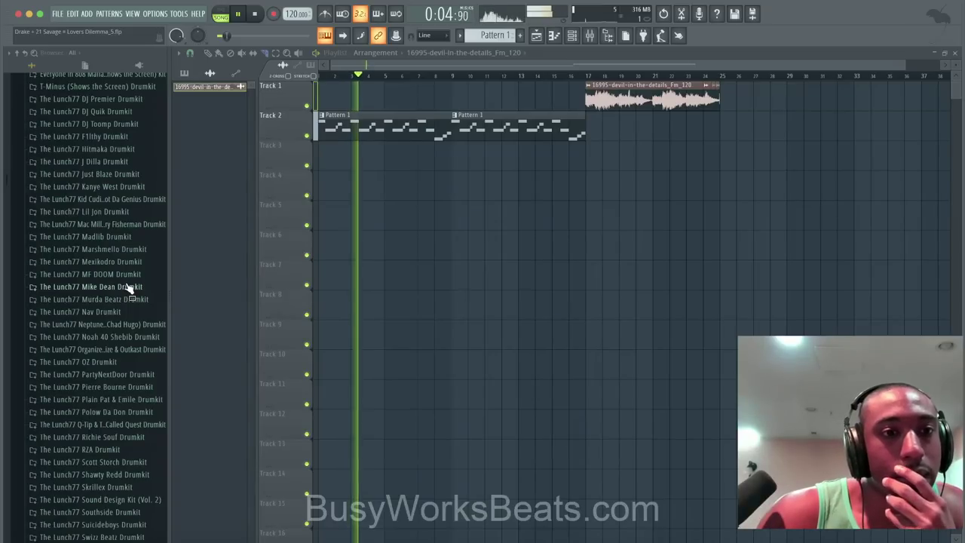
scroll(128, 287, up, 2)
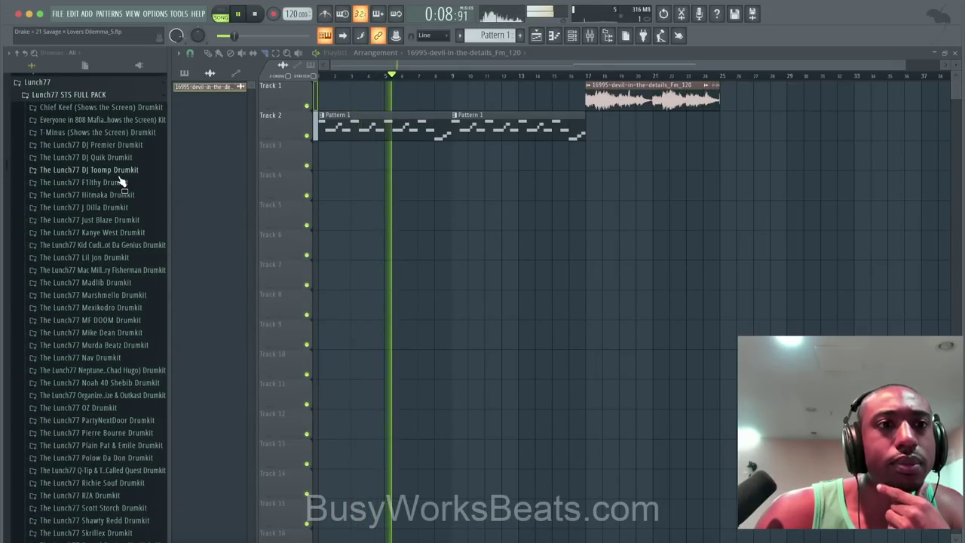
scroll(119, 188, down, 3)
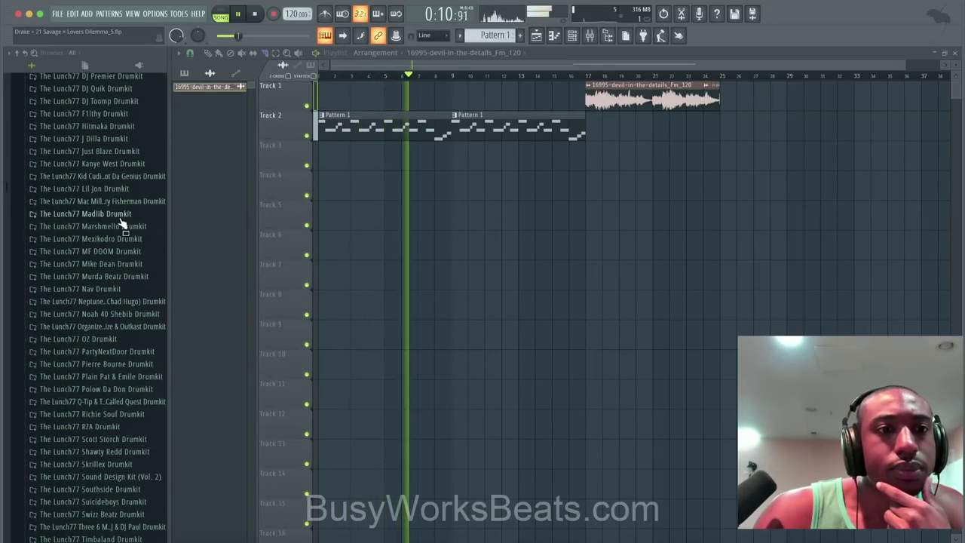
scroll(121, 224, down, 3)
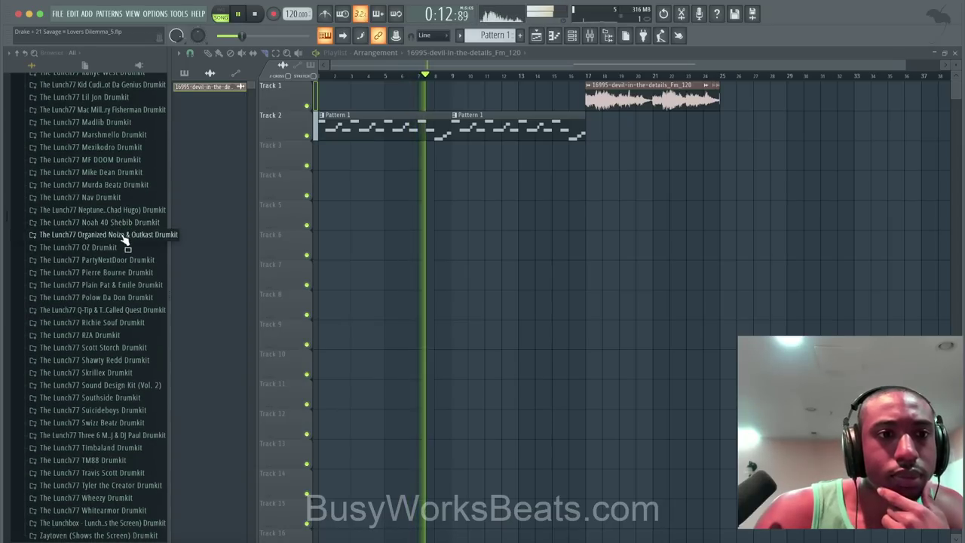
scroll(122, 227, down, 2)
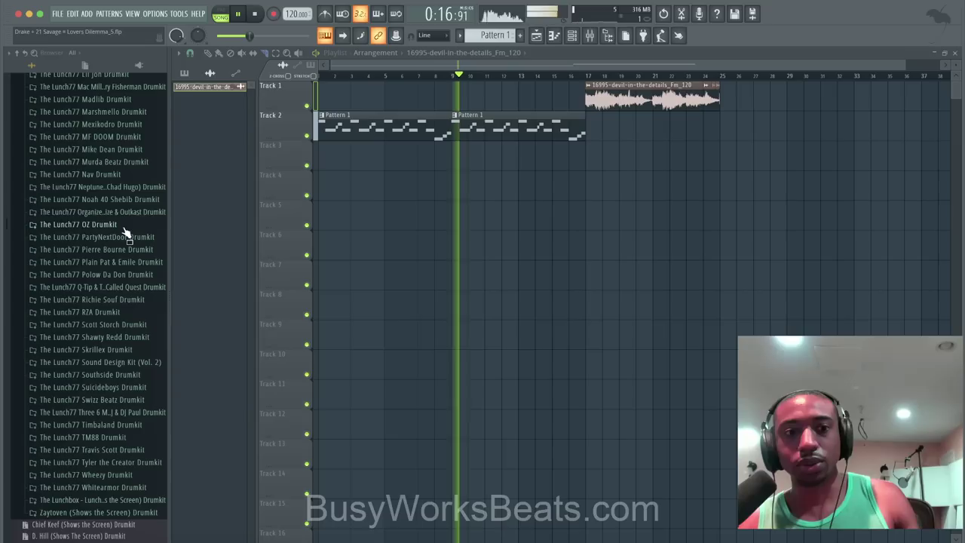
Open the 808s folder of The Lunch77 Travis Scott Drumkit and preview its samples, including 808 (SICKO MODE), then stop playback.
click(110, 451)
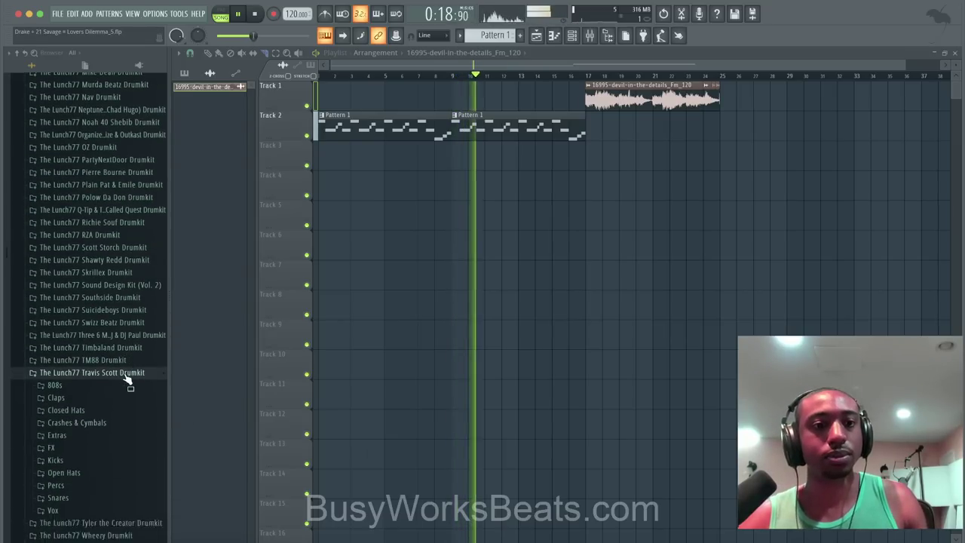
click(95, 323)
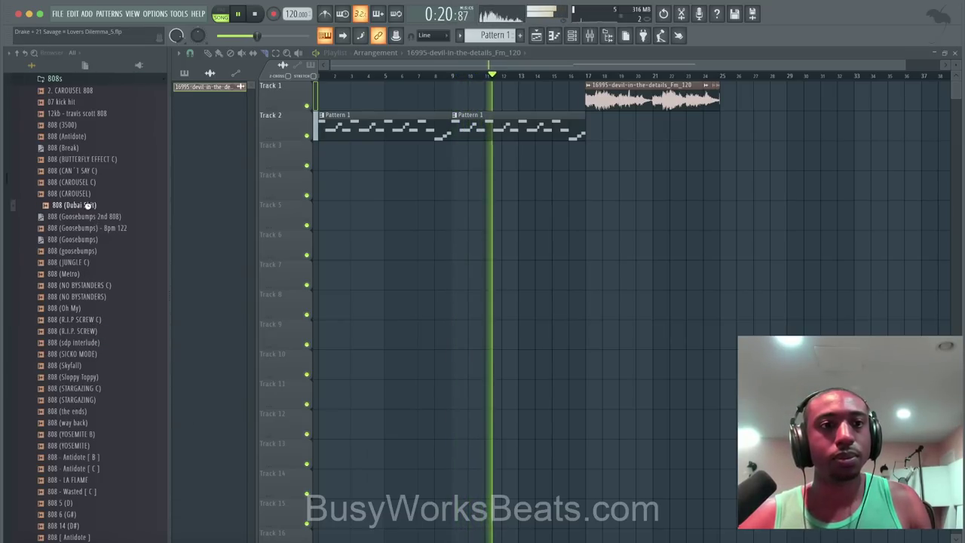
key(space)
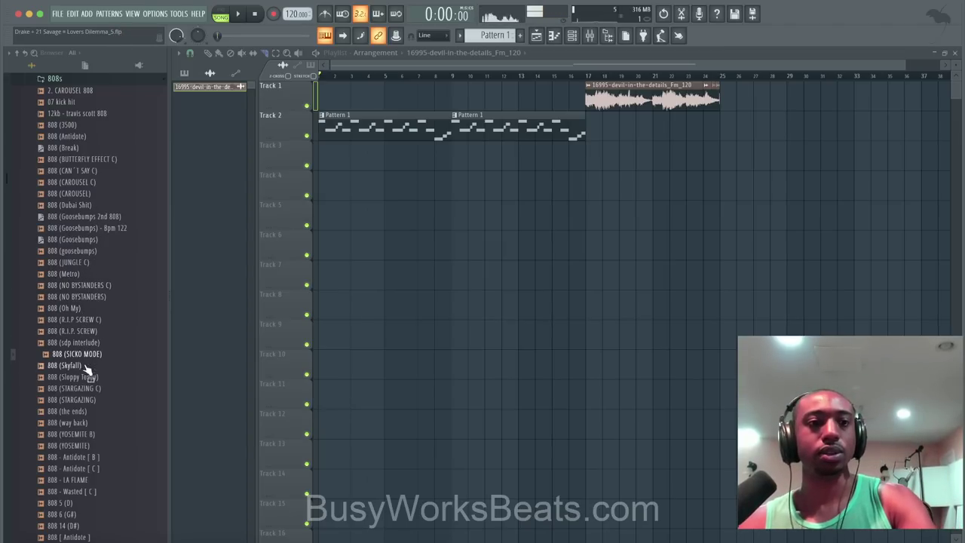
Preview 808 (Sloppy Toppy) over the playing arrangement, then collapse The Lunch77 Travis Scott Drumkit folder and stop playback.
key(space)
scroll(96, 377, up, 2)
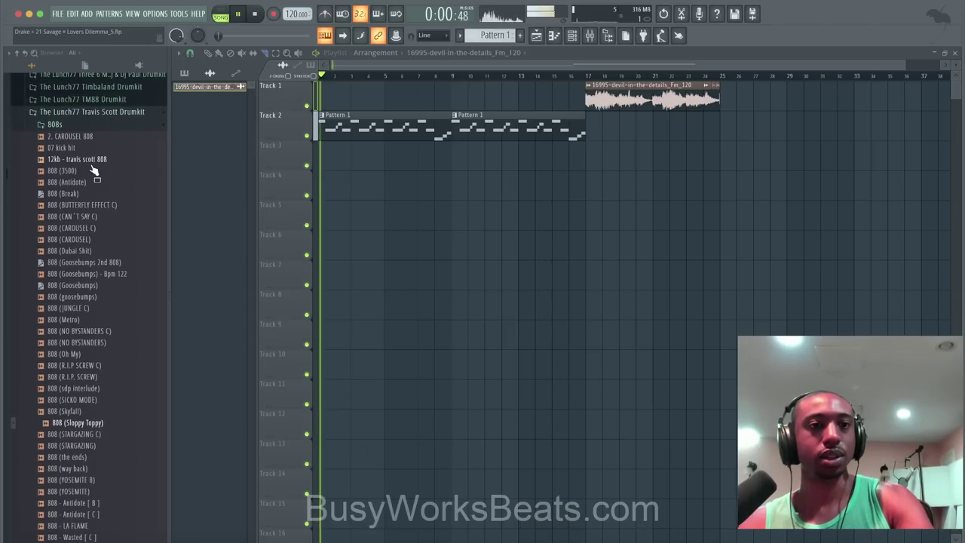
click(92, 116)
scroll(94, 121, up, 5)
scroll(98, 212, up, 6)
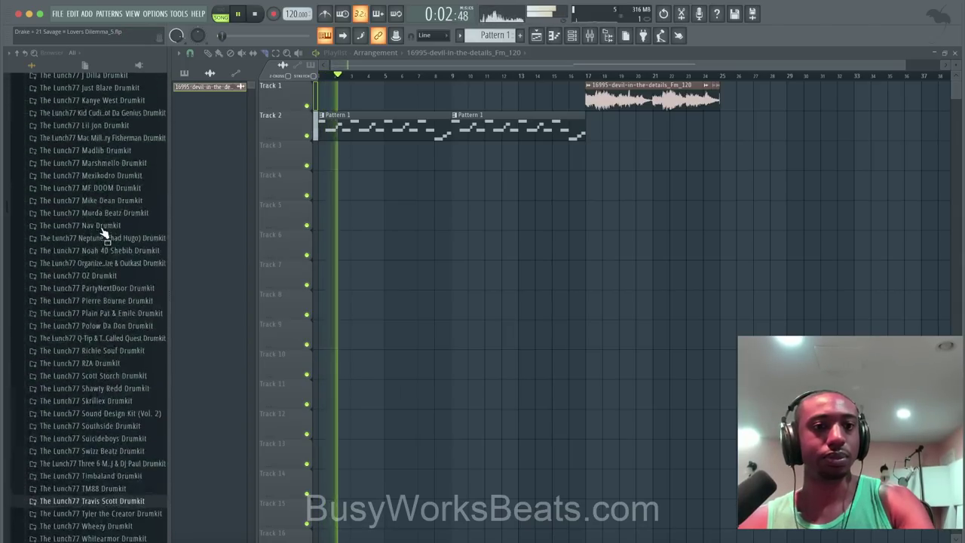
scroll(104, 234, up, 9)
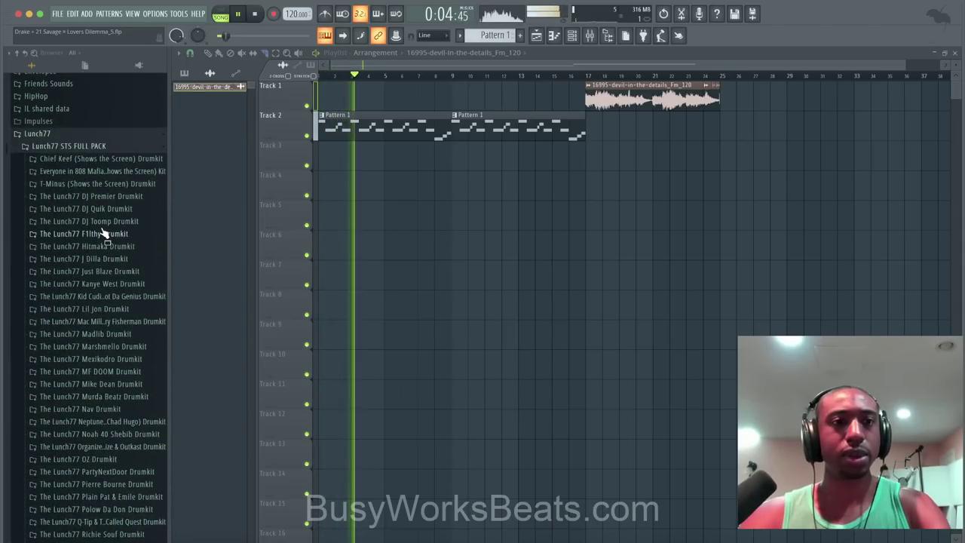
key(space)
Expand The Lunch77 Metro Boomin Drumkit inside the Desktop folder and open its 808s folder.
click(69, 215)
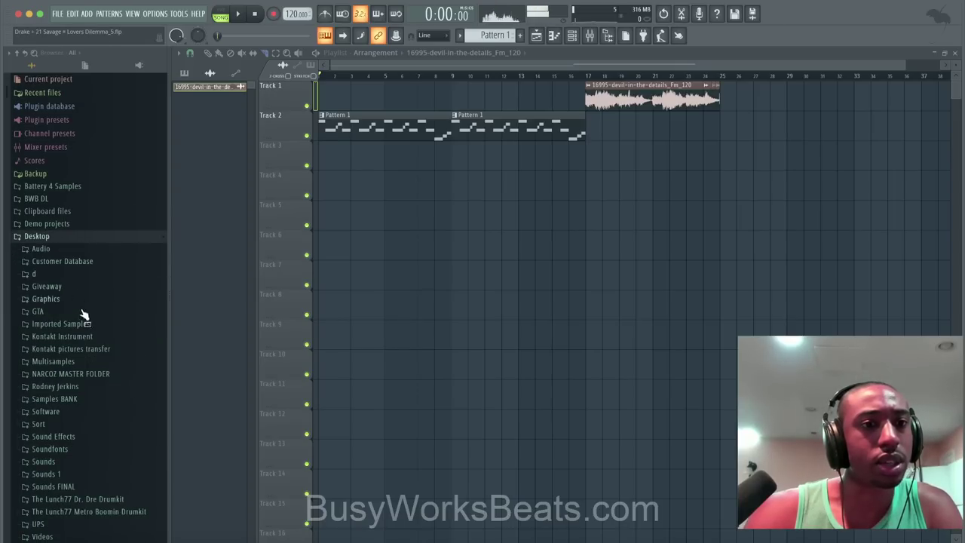
scroll(83, 332, down, 8)
click(98, 240)
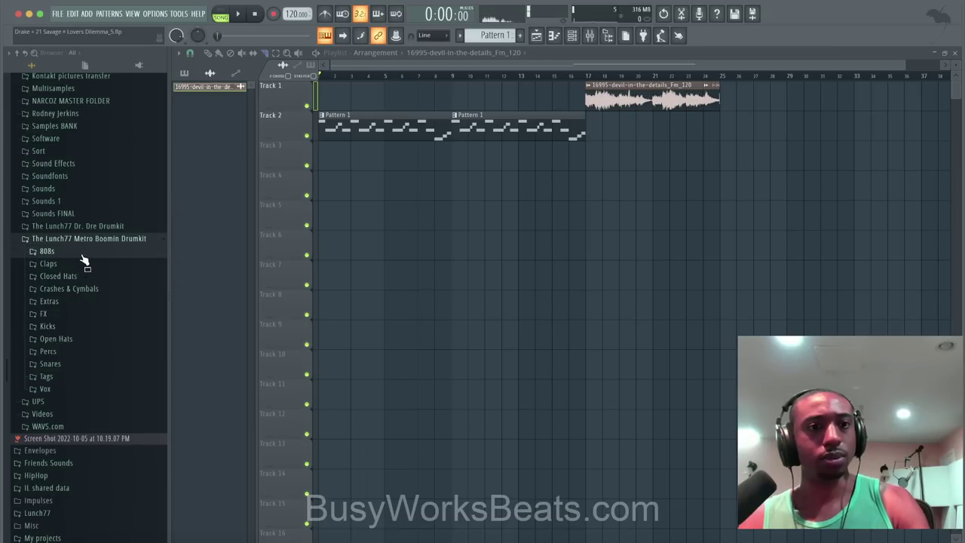
click(51, 251)
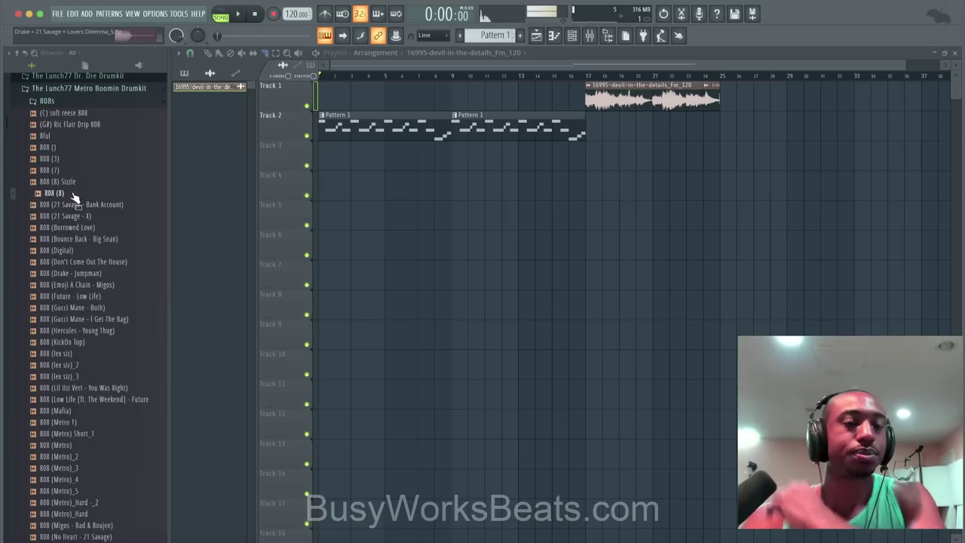
Load 808 (21 Savage - Bank Account) into a new sampler channel and close its channel window.
key(space)
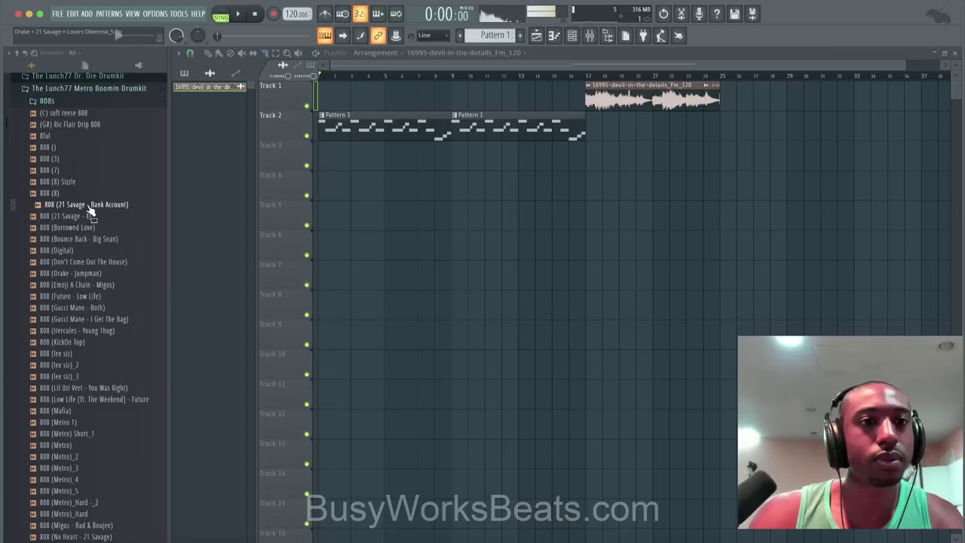
right_click(91, 205)
click(99, 216)
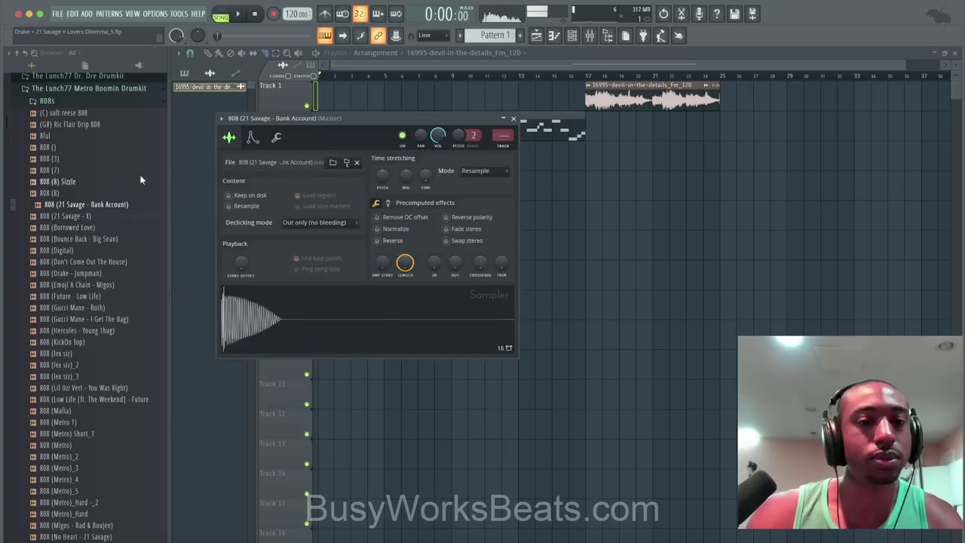
click(513, 119)
Play the arrangement while checking the mixer, and collapse the 808s folder in the browser.
key(space)
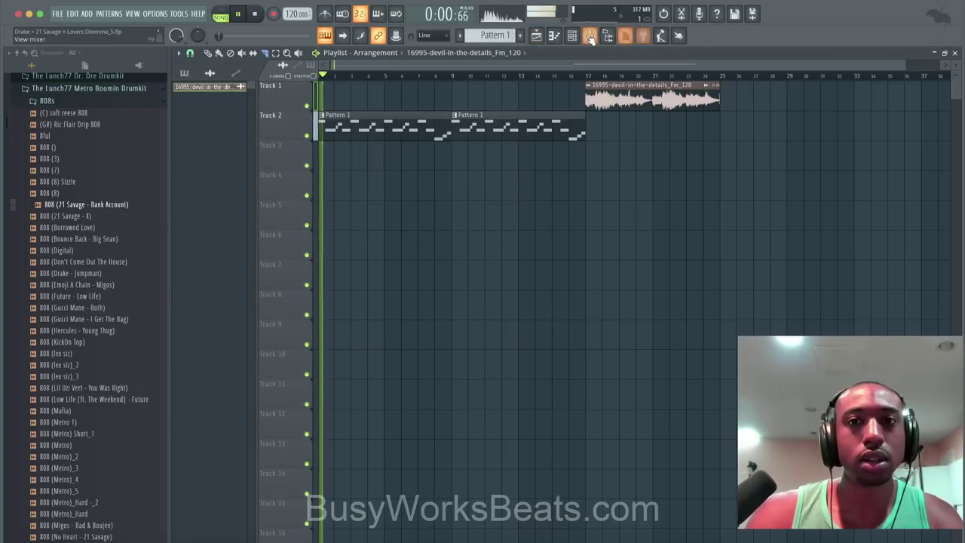
key(F9)
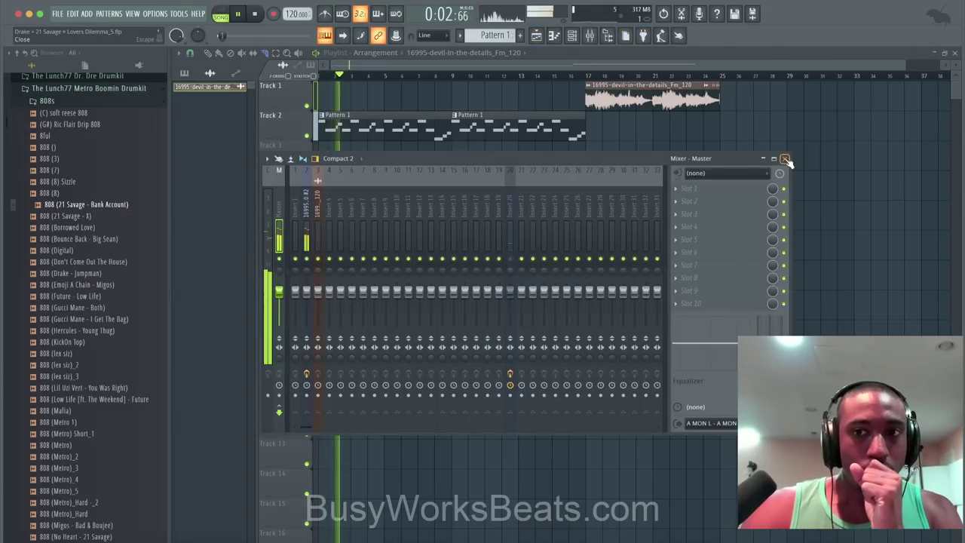
click(785, 160)
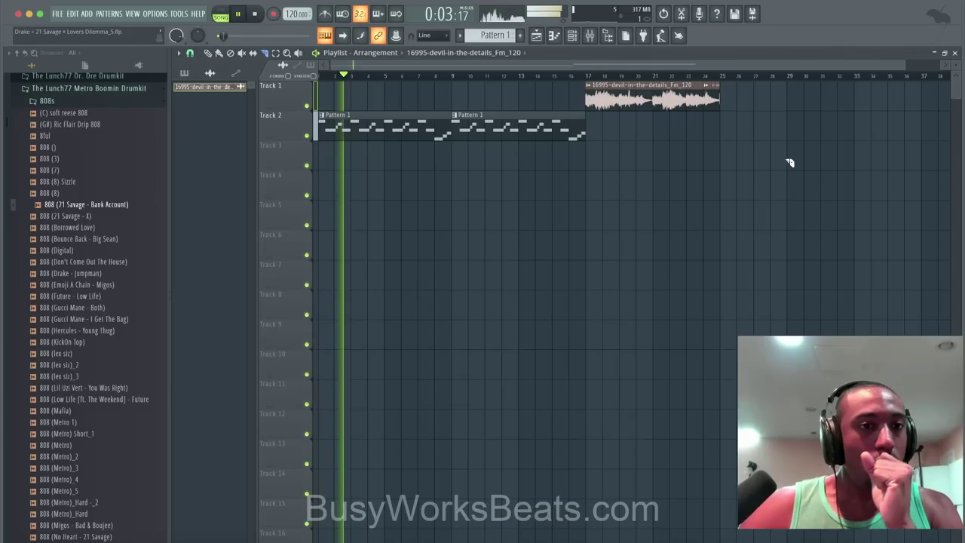
click(93, 101)
key(F9)
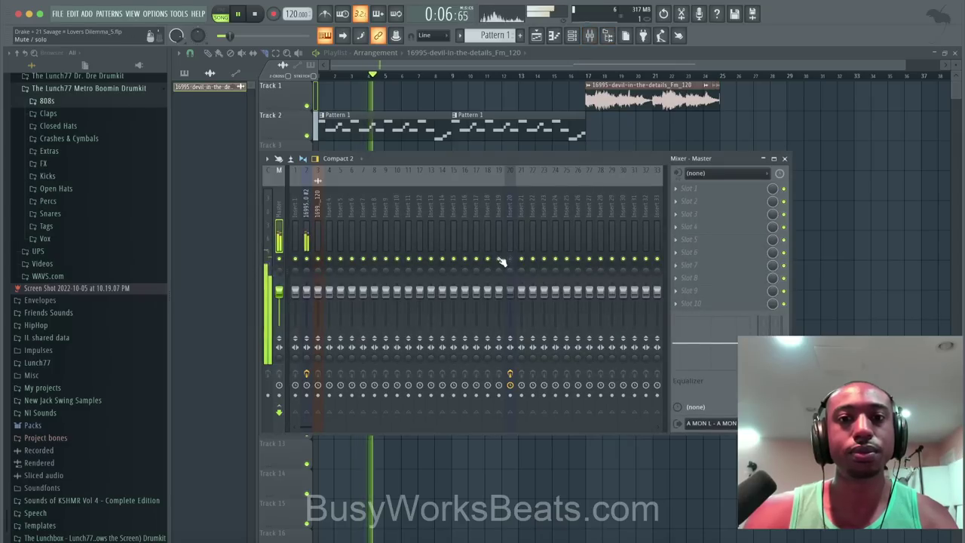
click(785, 159)
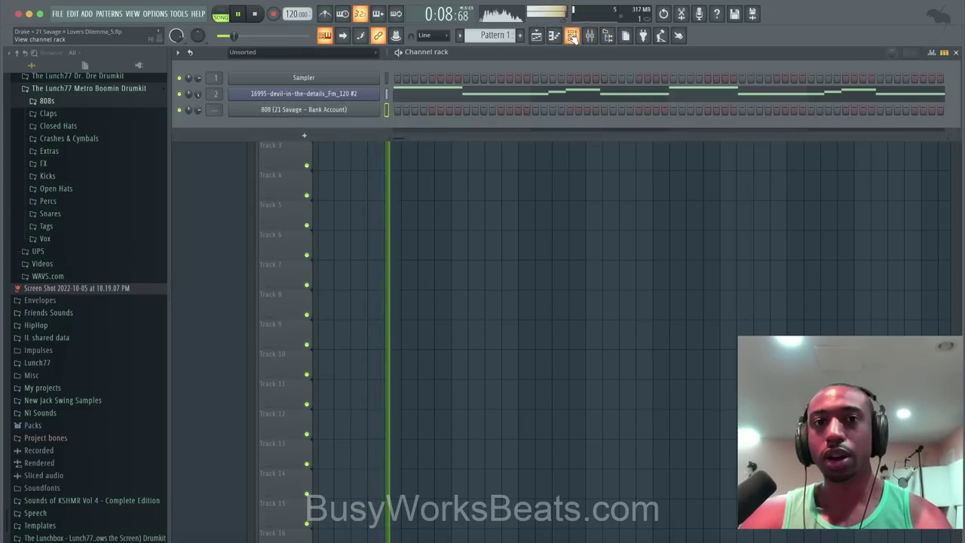
Switch to the empty Pattern 2 in the channel rack and preview !Savage Mode [Snare] from the kit's Snares folder.
click(571, 35)
scroll(493, 35, down, 1)
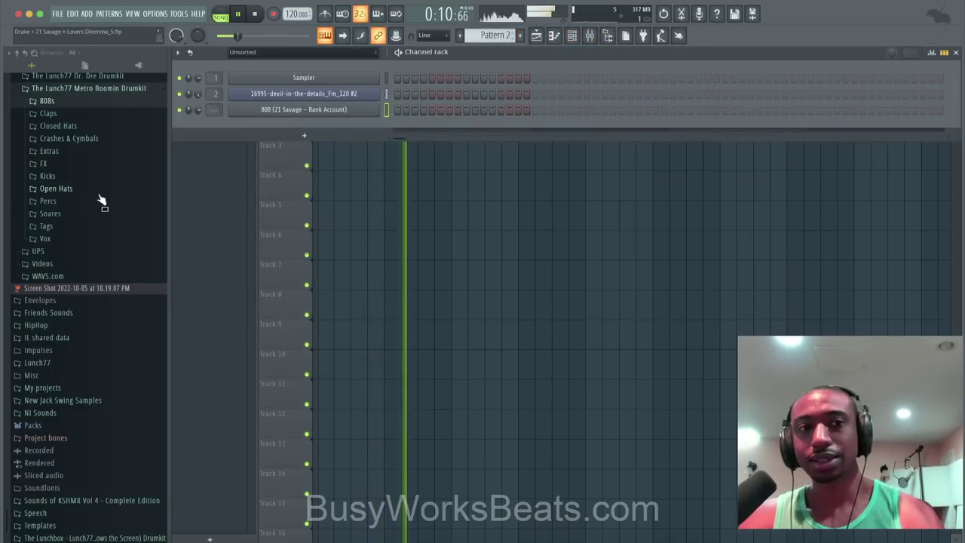
click(85, 217)
click(86, 225)
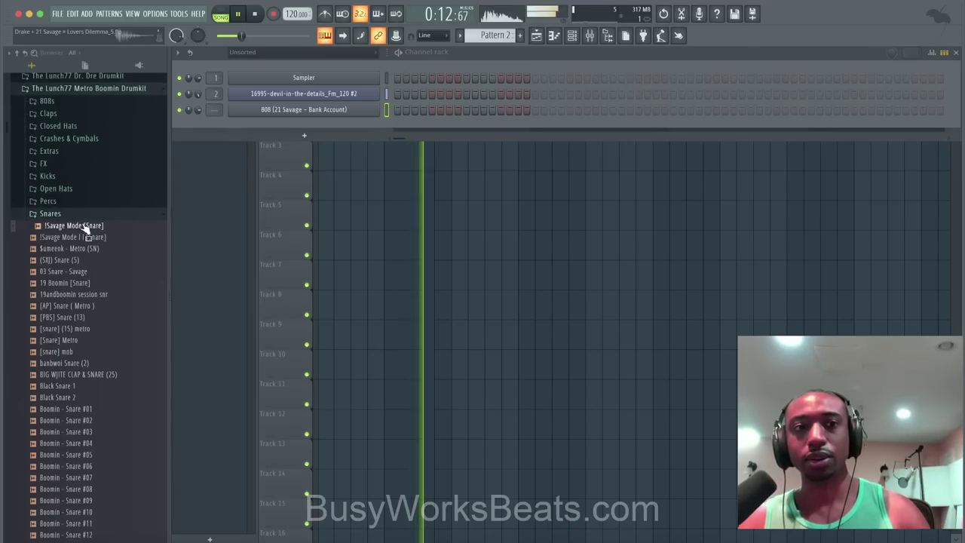
Load !Savage Mode [Snare], $umeenk - Metro (SN) and 19 Boomin [Snare] into new sampler channels, then collapse the Snares folder.
right_click(84, 225)
click(122, 235)
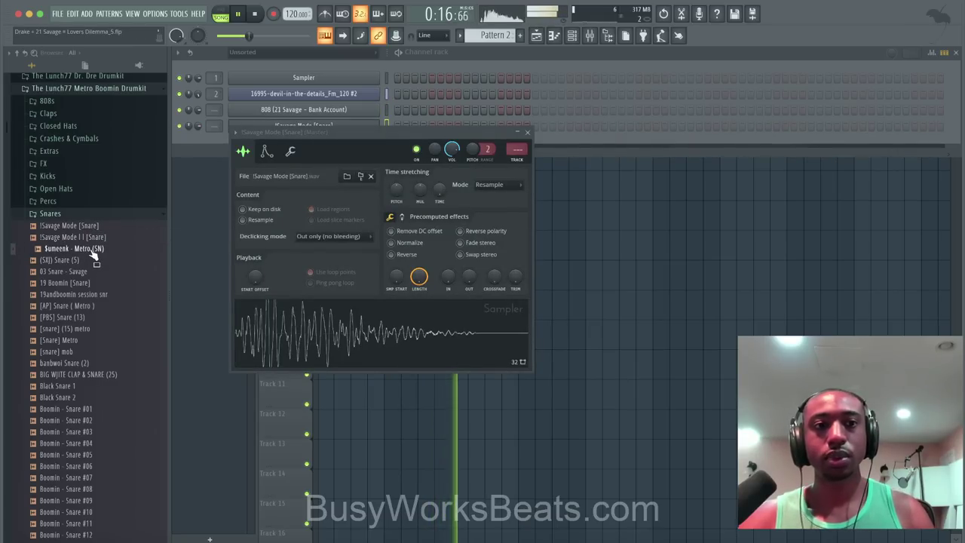
right_click(91, 253)
click(103, 257)
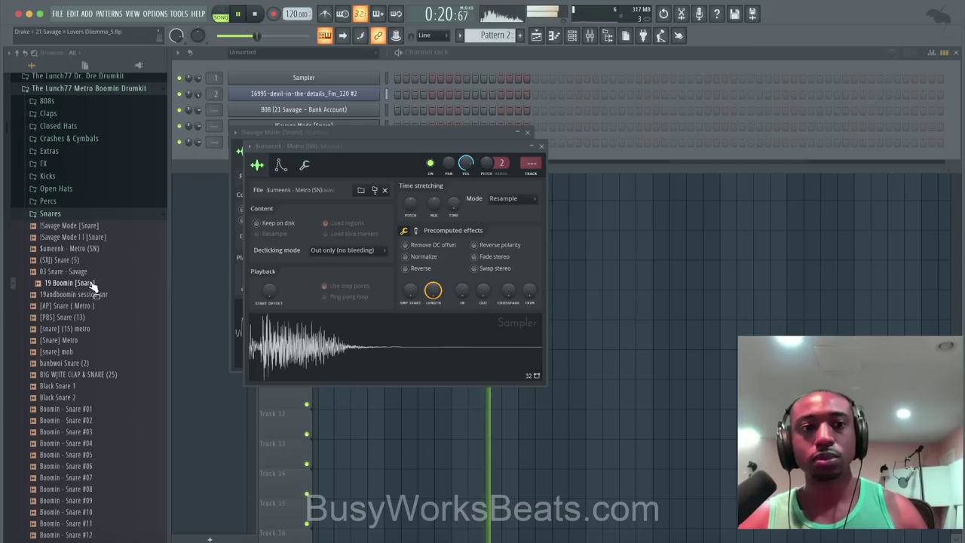
right_click(90, 283)
click(90, 285)
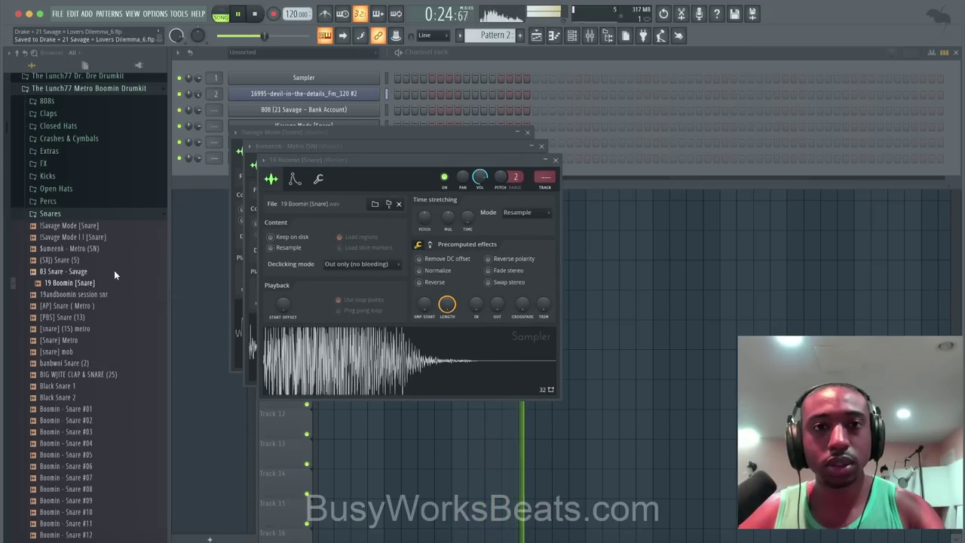
key(space)
click(105, 213)
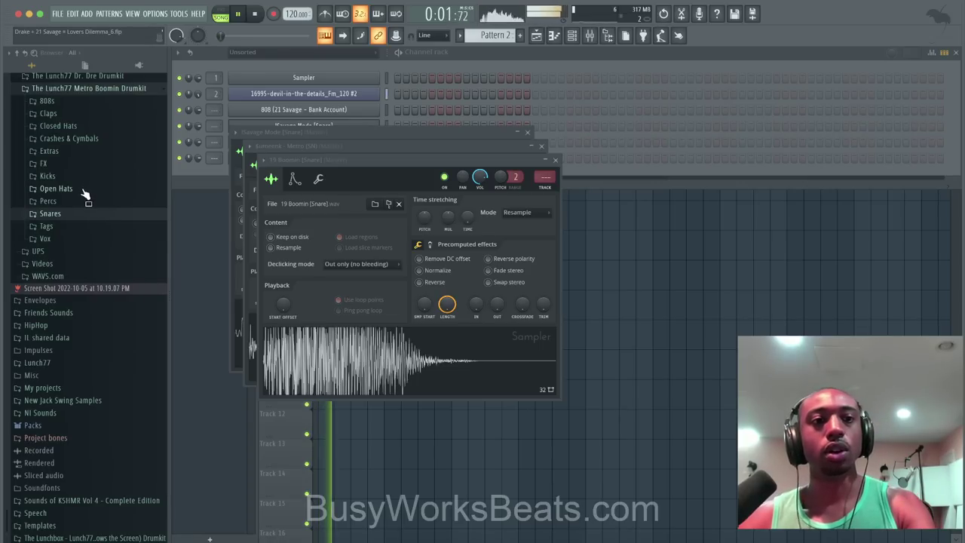
Open the kit's Open Hats folder and preview samples from BOOMIN OPEN HAT 1 down to Digi OH.
click(84, 189)
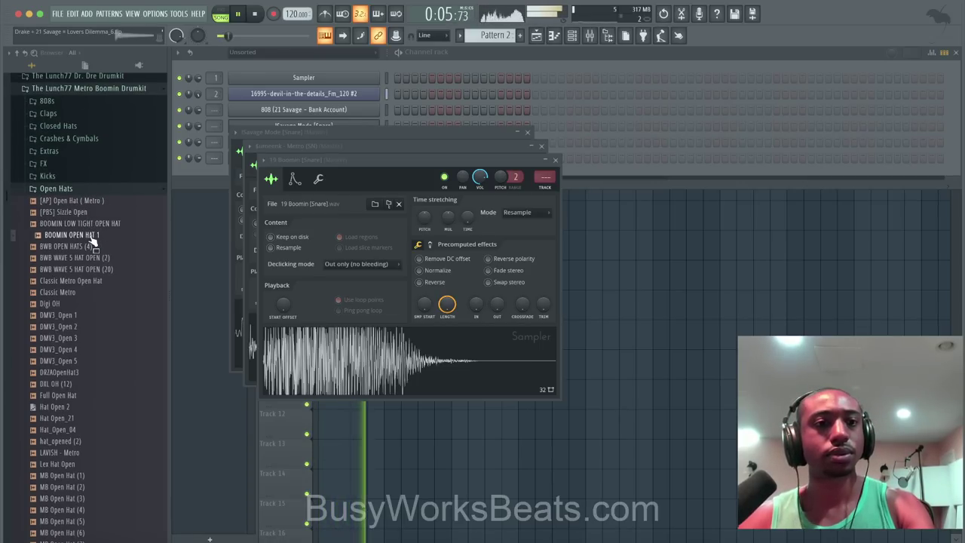
click(90, 237)
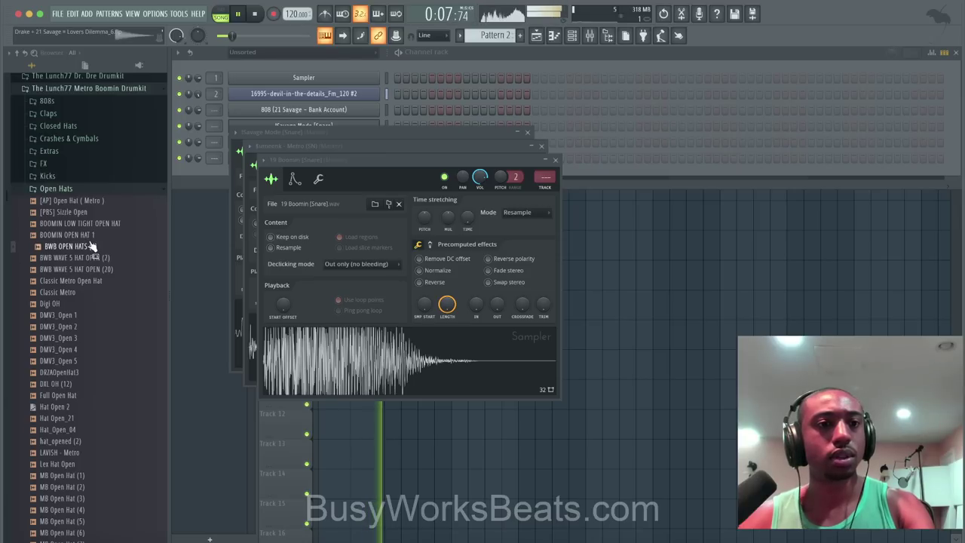
click(95, 262)
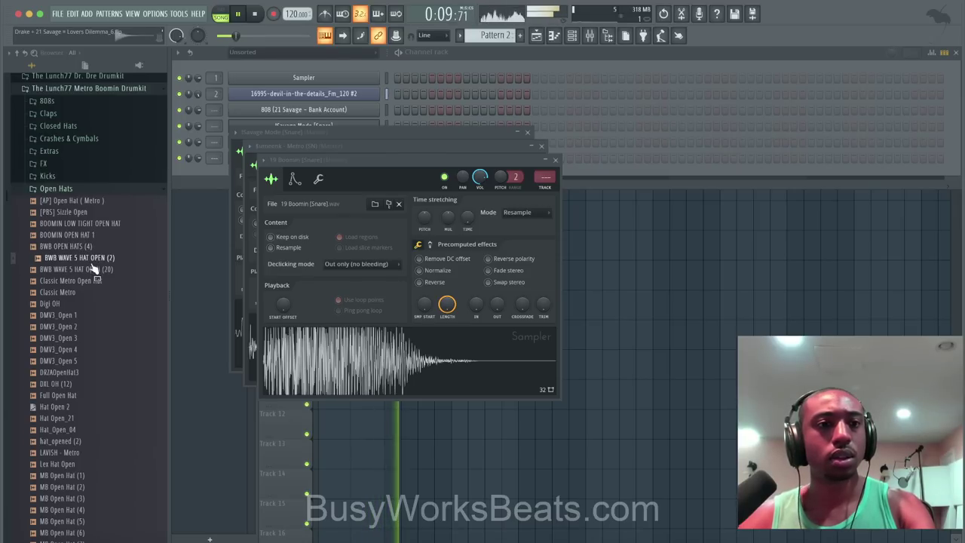
click(93, 281)
click(94, 292)
click(95, 303)
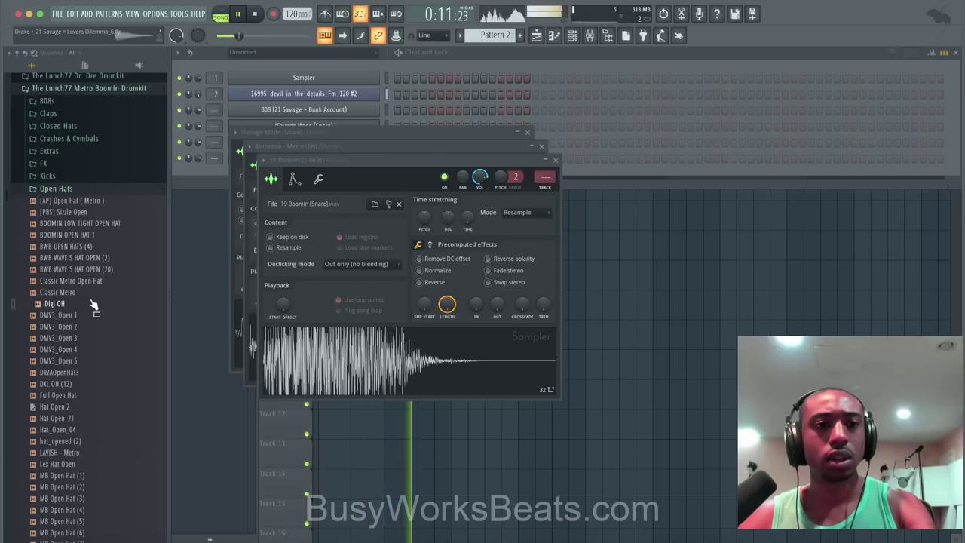
Load [PBS] Sizzle Open into a new sampler channel and collapse the Open Hats folder.
click(98, 211)
right_click(101, 210)
click(115, 223)
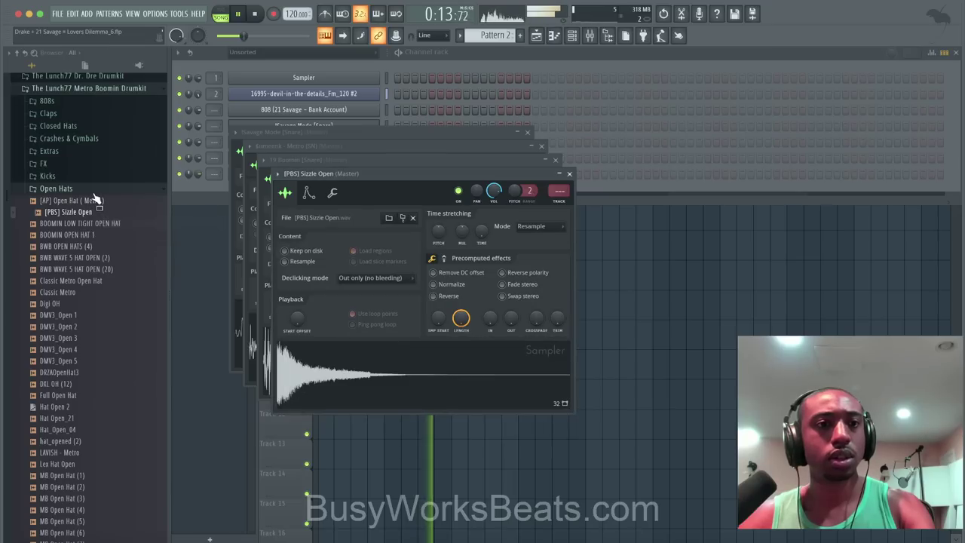
click(56, 188)
From the Kicks folder, load 808_Tm88 x Wheezy 2018 new Kik, [kick] (11) metro and [Kick] Metro into new sampler channels.
click(48, 176)
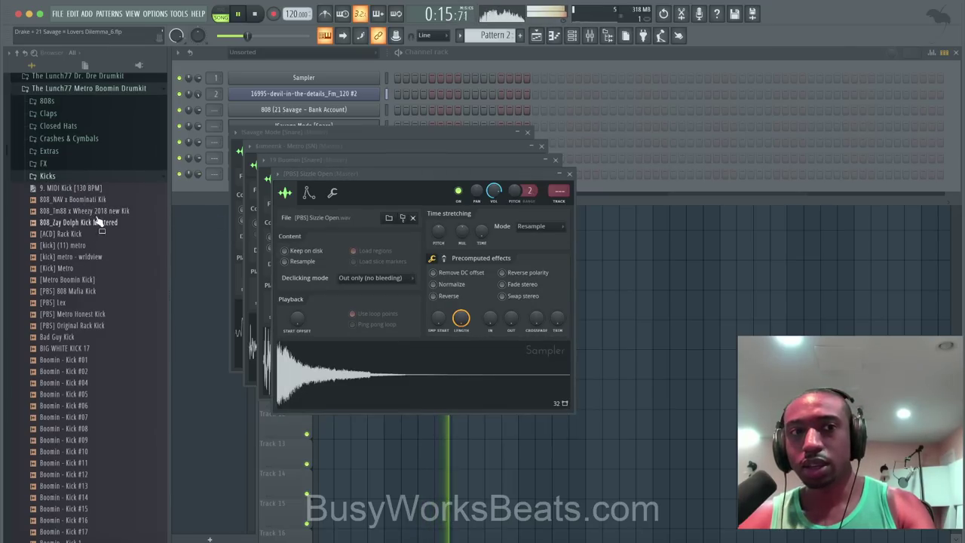
click(98, 211)
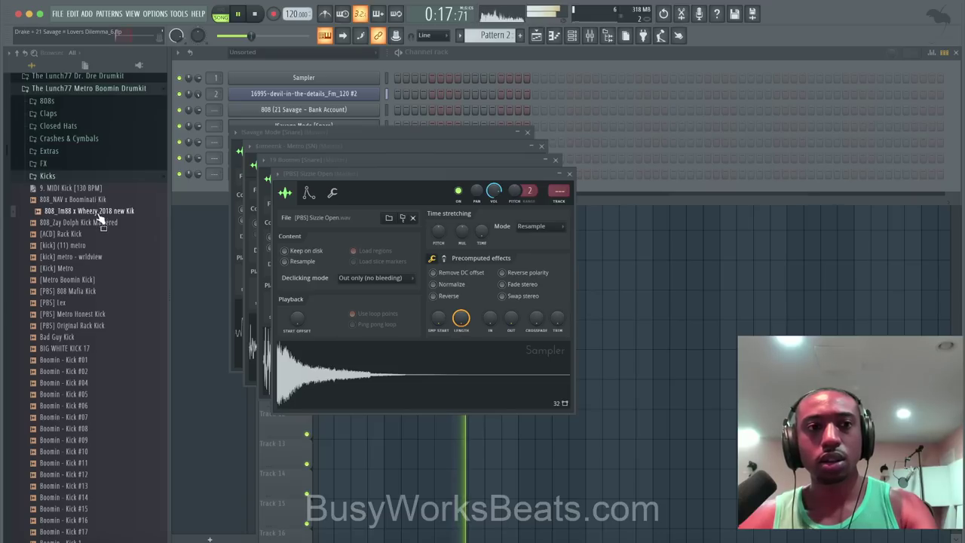
right_click(100, 213)
click(114, 222)
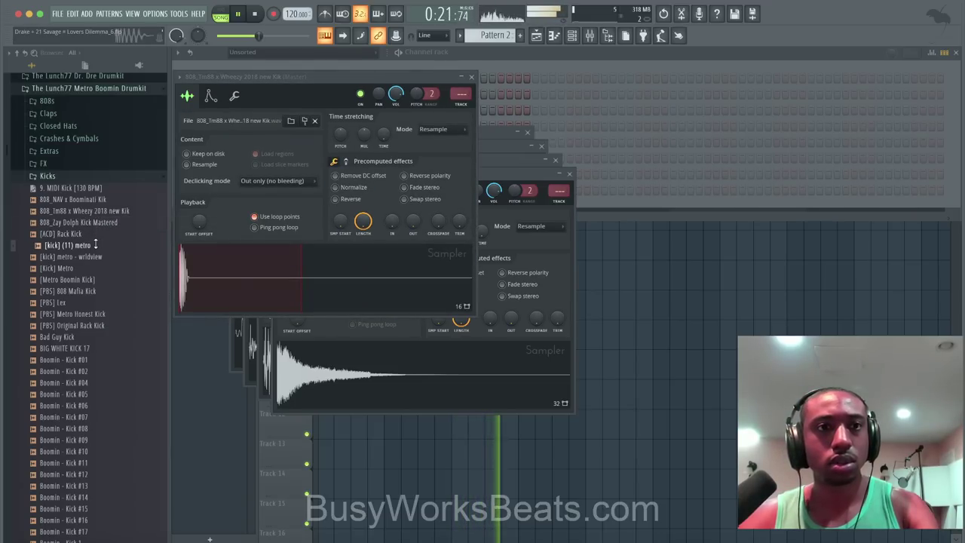
right_click(96, 245)
click(113, 254)
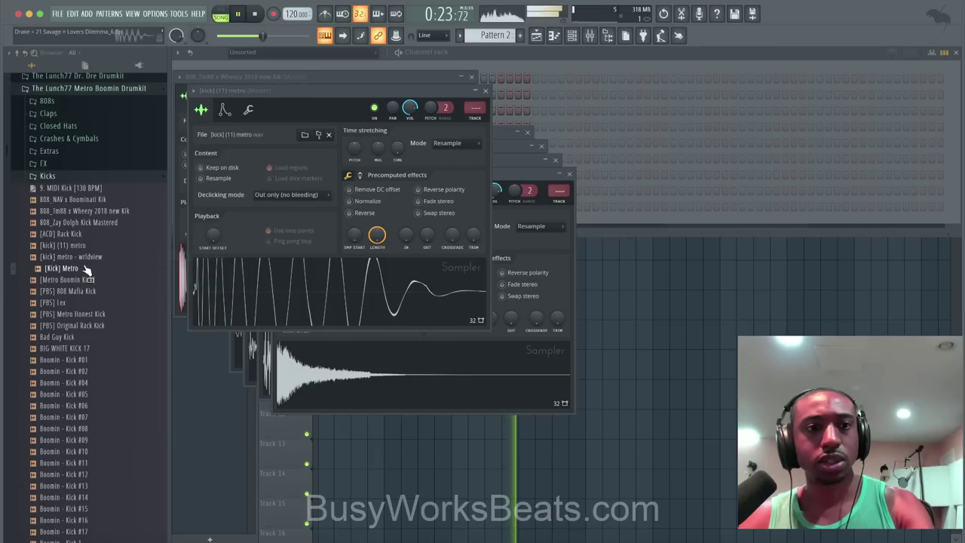
right_click(86, 268)
click(113, 277)
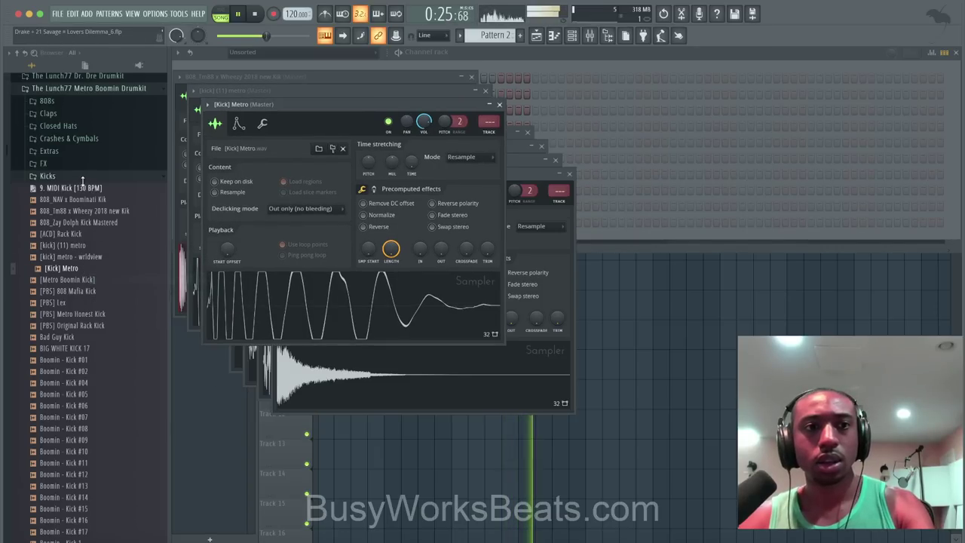
Open the Closed Hats folder and load $umeenk - Metro HH (Hats) into a new sampler channel.
click(66, 125)
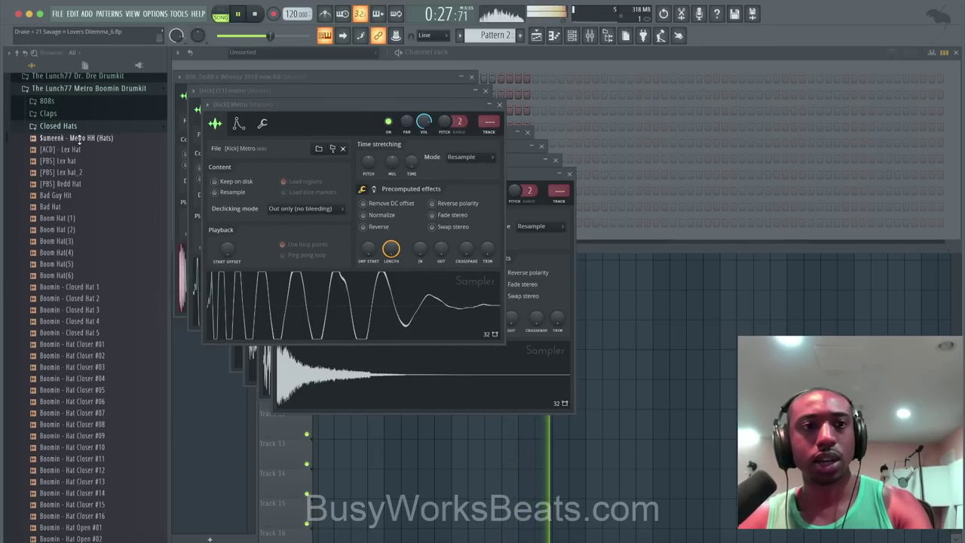
right_click(83, 140)
click(123, 148)
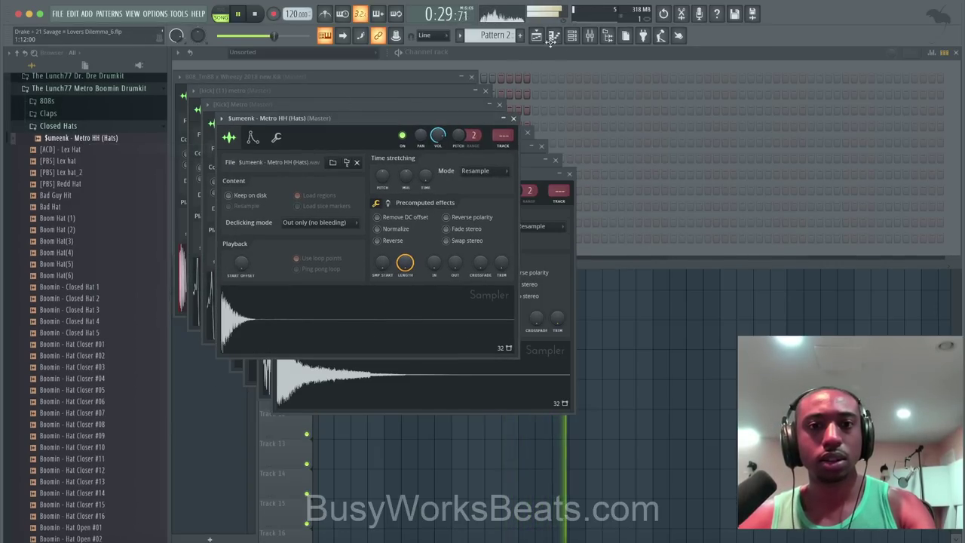
Stop playback and route the 808 and all newly loaded drum channels to mixer tracks 4 to 12.
click(554, 36)
click(571, 38)
key(space)
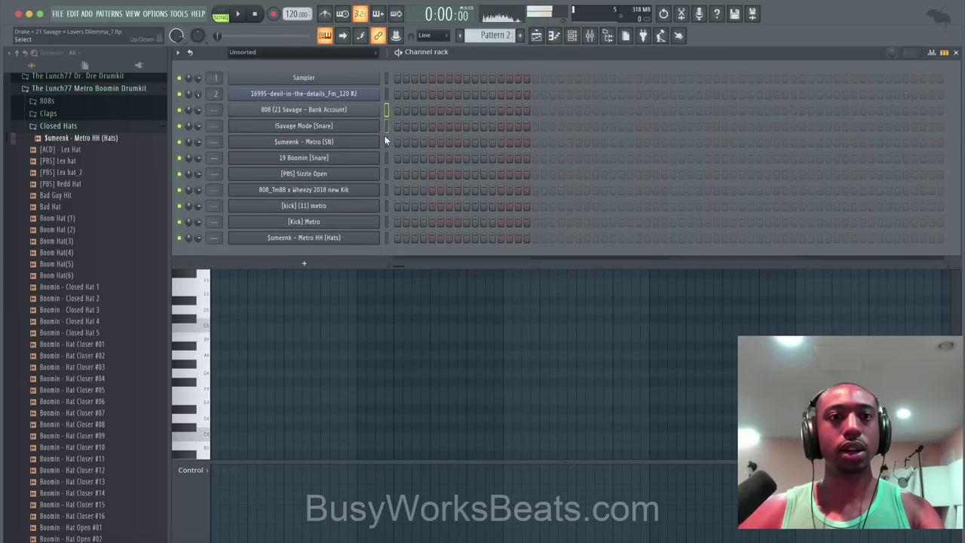
key(super+l)
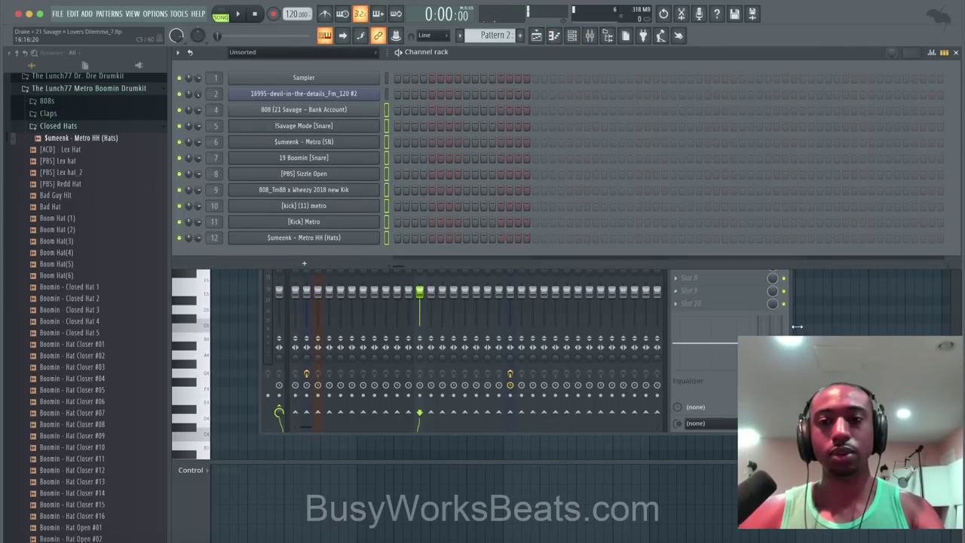
Close the piano roll and bring the channel rack with Pattern 2 up over the playlist.
click(814, 316)
click(955, 52)
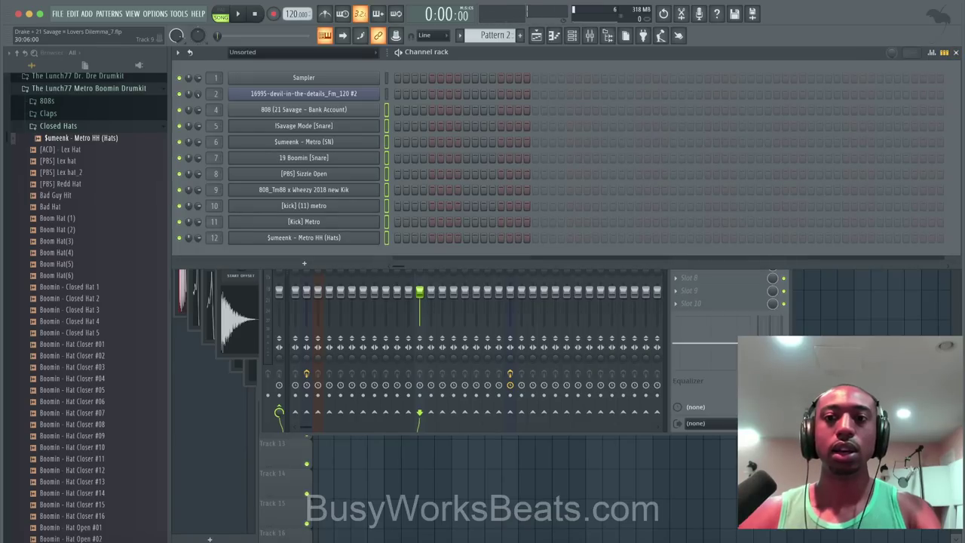
key(F5)
click(572, 38)
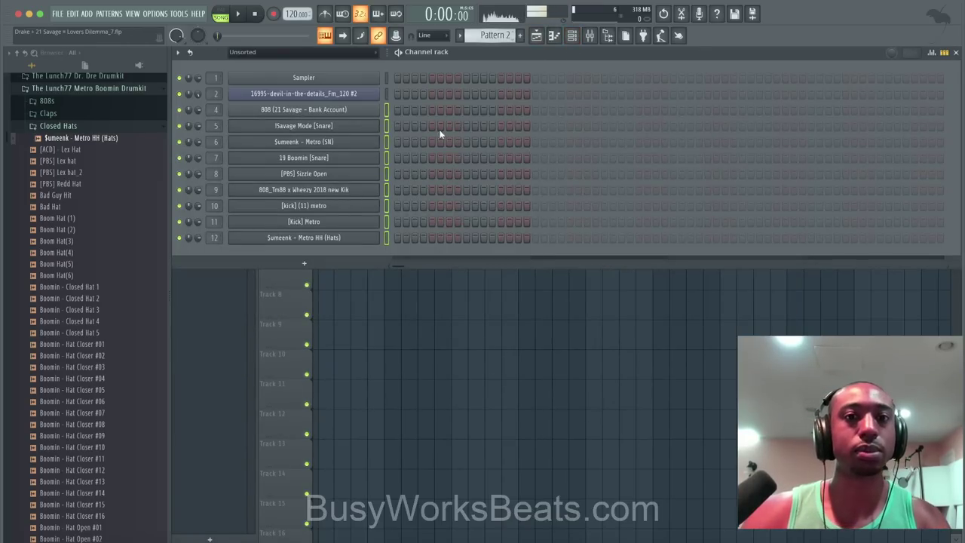
In Pattern 2, fill the $umeenk - Metro HH (Hats) channel on every second step and extend it beyond the first bar.
right_click(371, 236)
click(490, 272)
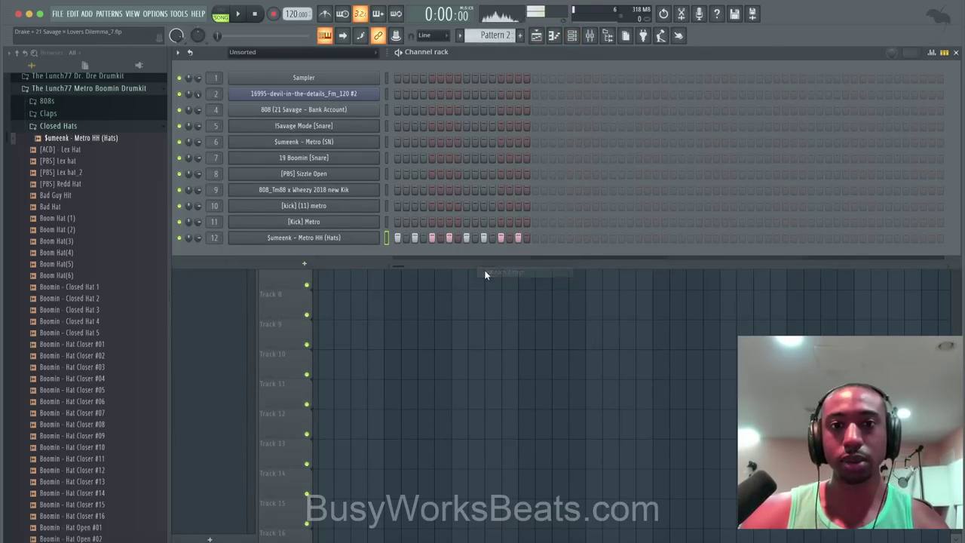
click(534, 238)
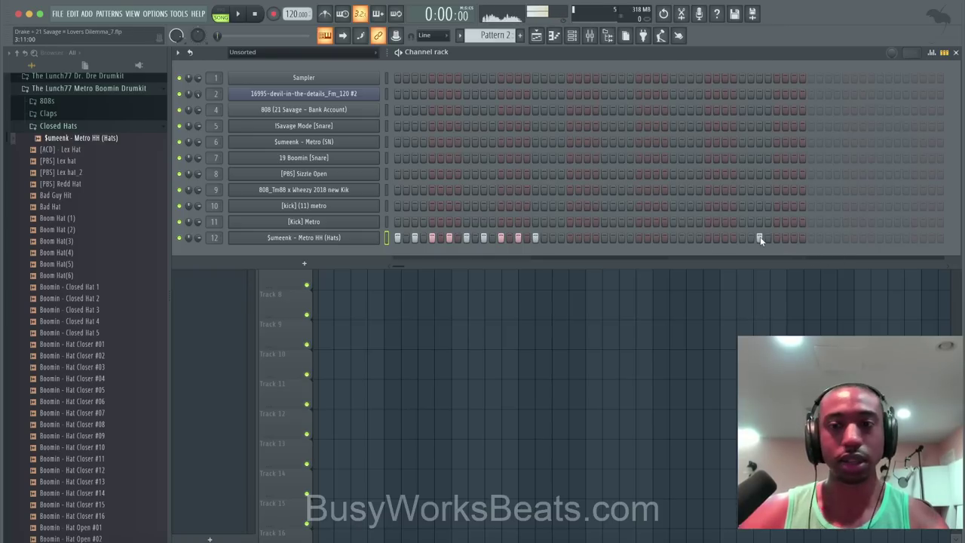
right_click(366, 237)
click(498, 272)
key(F6)
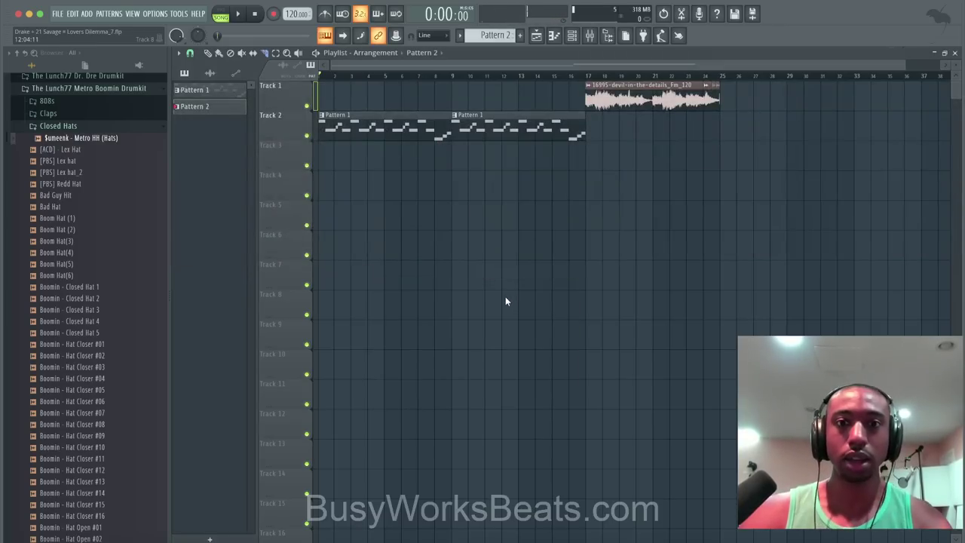
Place Pattern 2 at the start of Track 3, set the playlist snap to Bar and start playback.
click(345, 162)
click(190, 53)
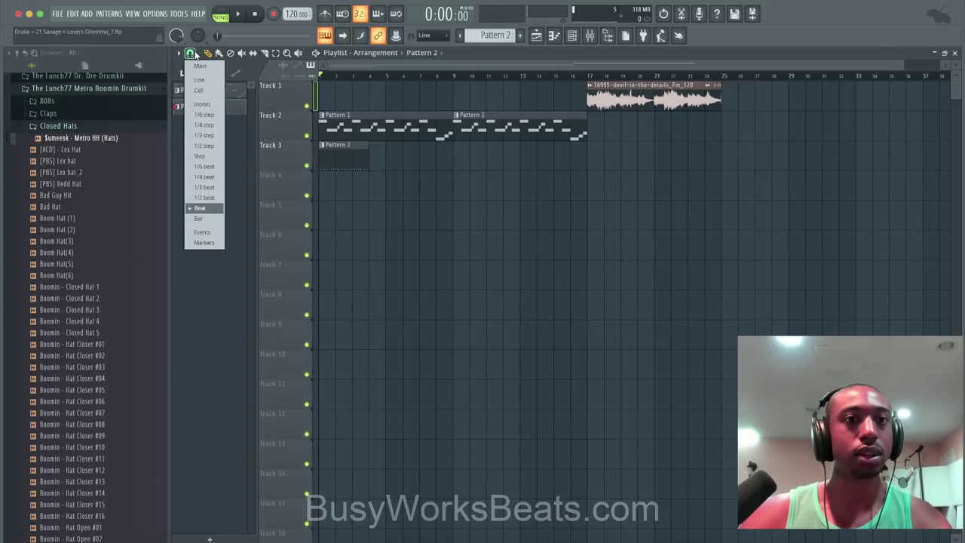
click(216, 219)
key(space)
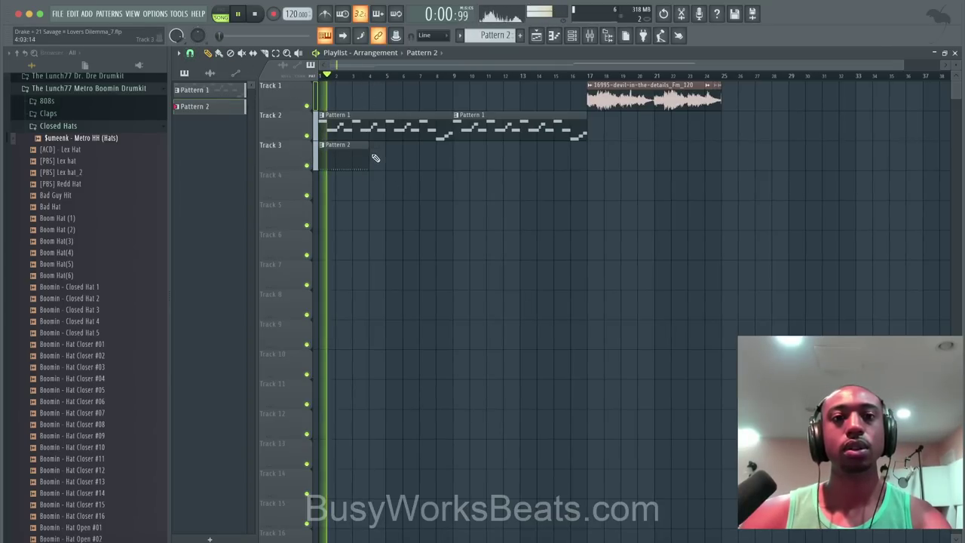
click(375, 155)
click(422, 155)
right_click(445, 157)
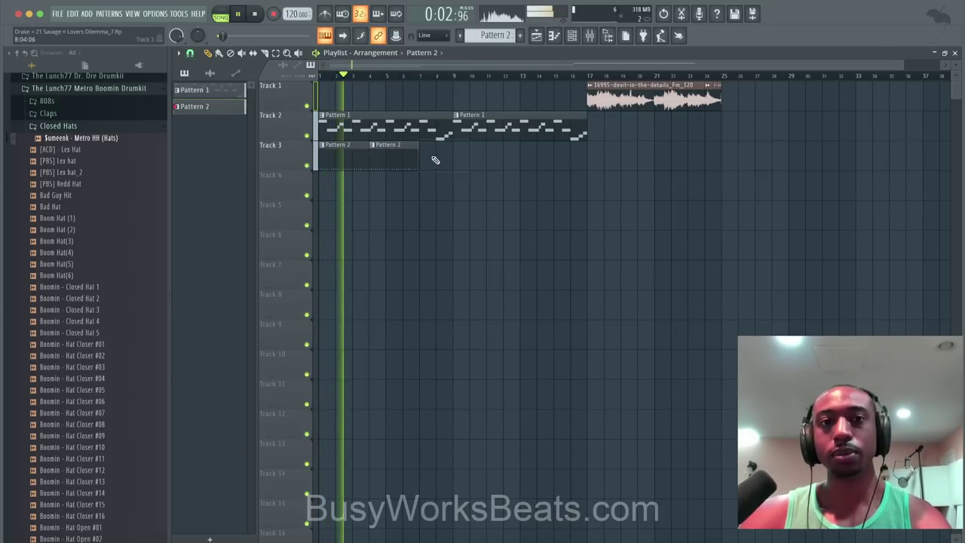
right_click(399, 156)
Complete the $umeenk - Metro HH (Hats) line with hits on every second step to the end of bar four.
double_click(361, 155)
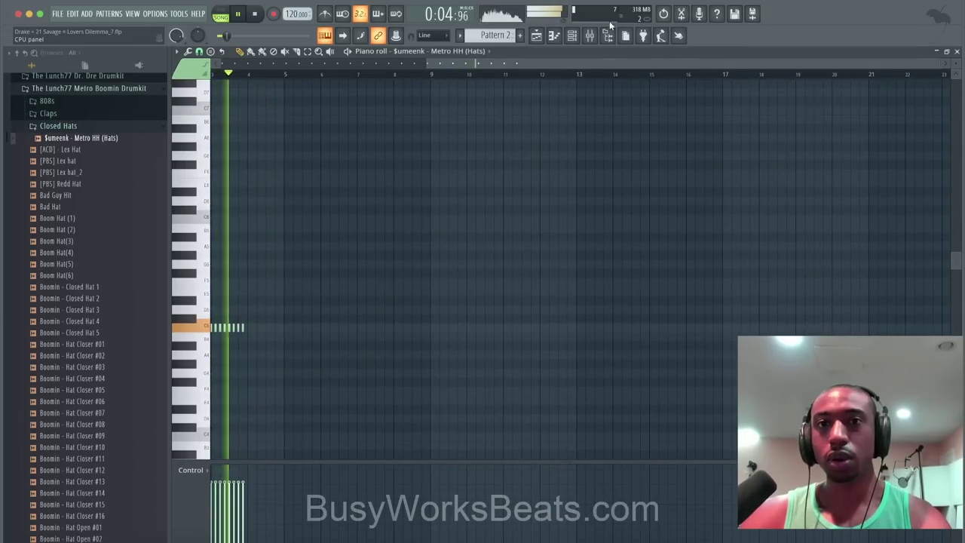
key(F6)
key(space)
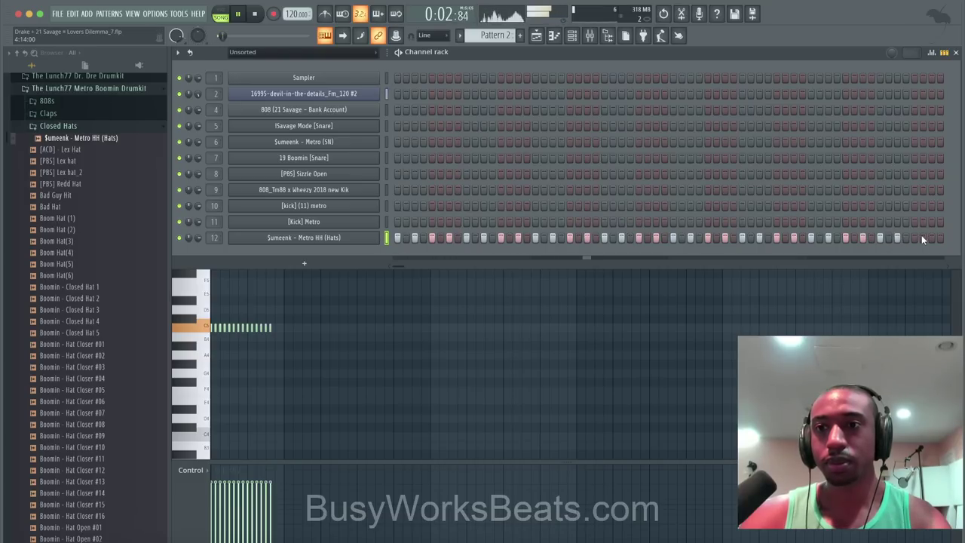
click(915, 238)
click(932, 238)
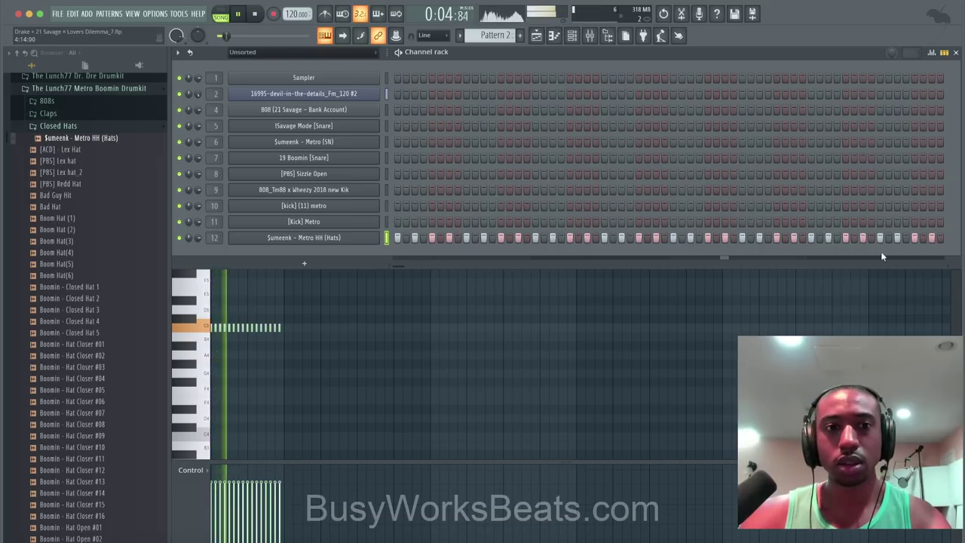
click(551, 351)
click(956, 54)
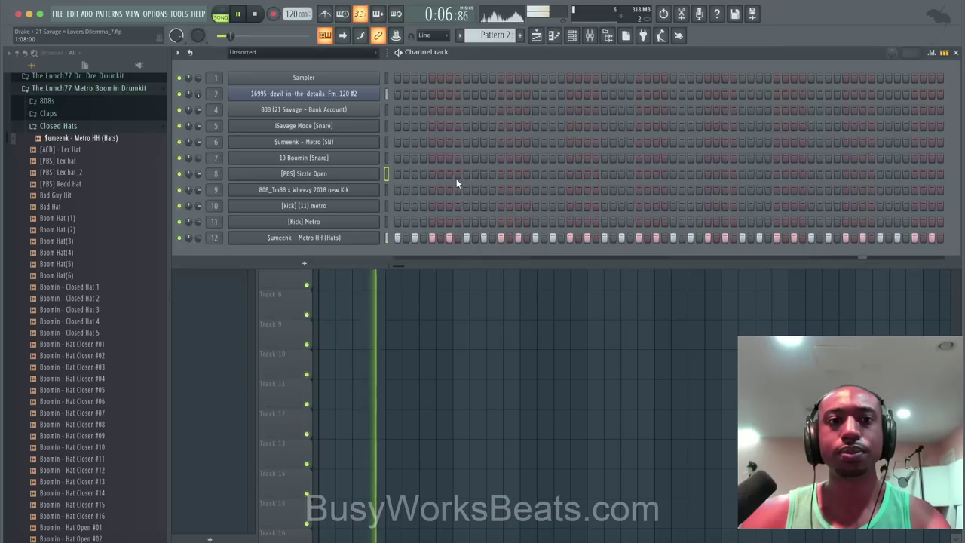
Repeat the Pattern 2 clip on Track 3 at bars 5, 9 and 13 and save the project.
click(418, 289)
click(394, 150)
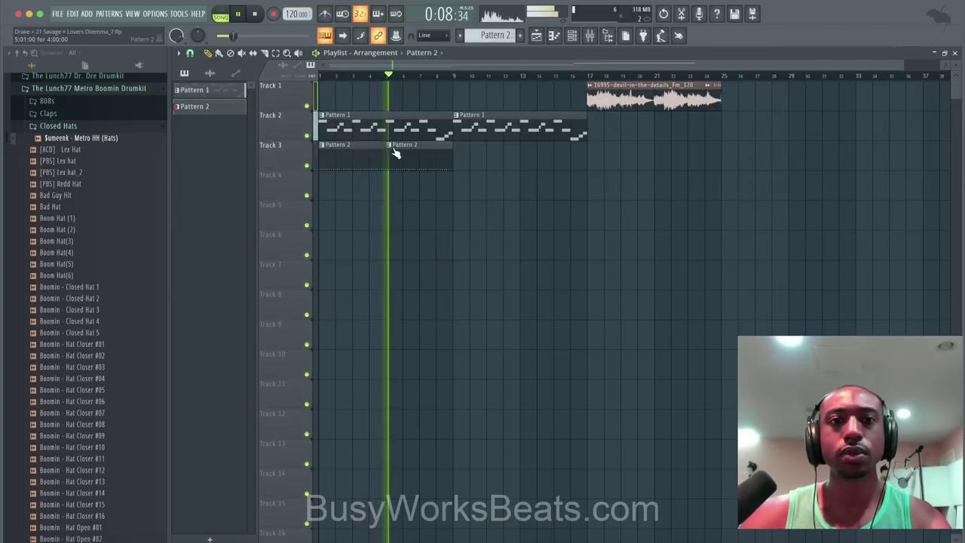
click(469, 153)
click(523, 150)
key(ctrl+s)
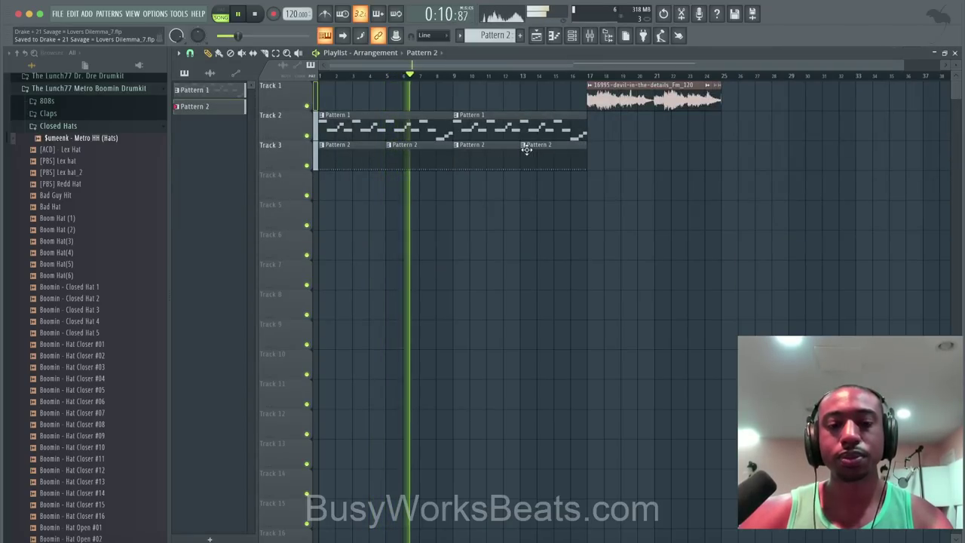
Save the project as new version 8, stop playback and make the second Pattern 1 clip on Track 2 unique.
click(571, 36)
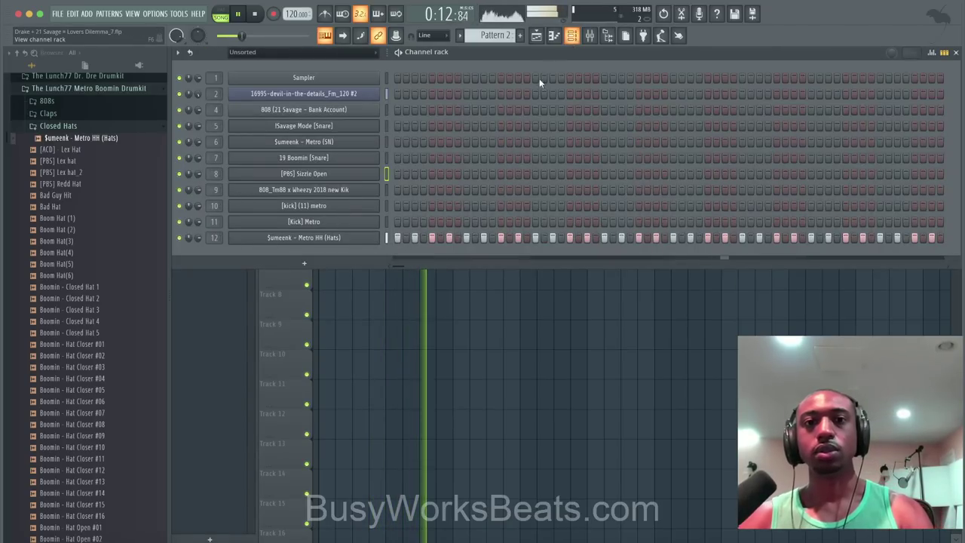
key(F6)
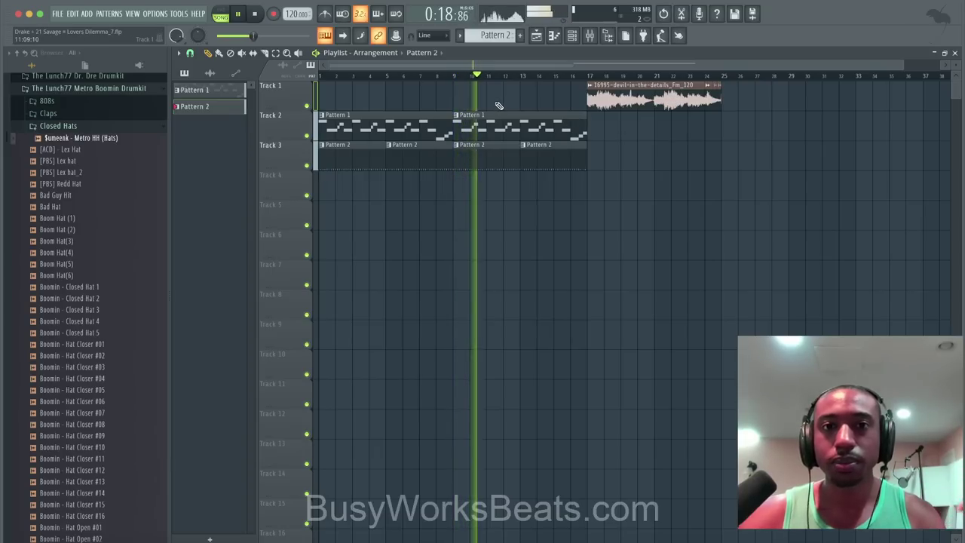
key(ctrl+n)
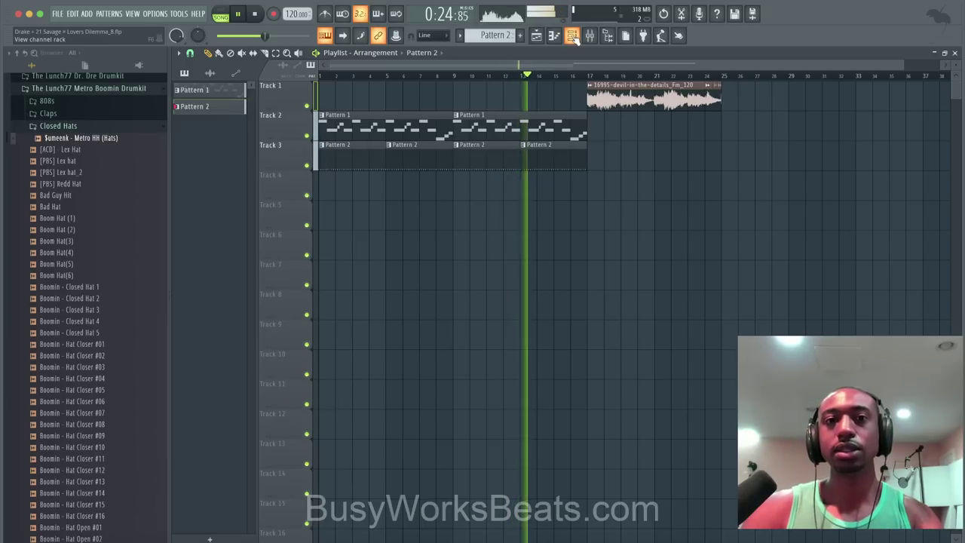
key(space)
right_click(458, 117)
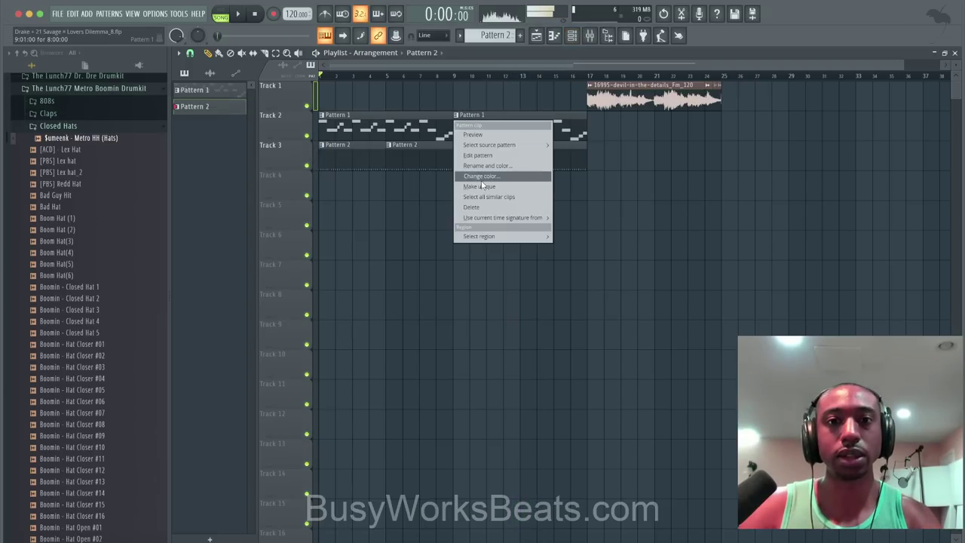
click(482, 186)
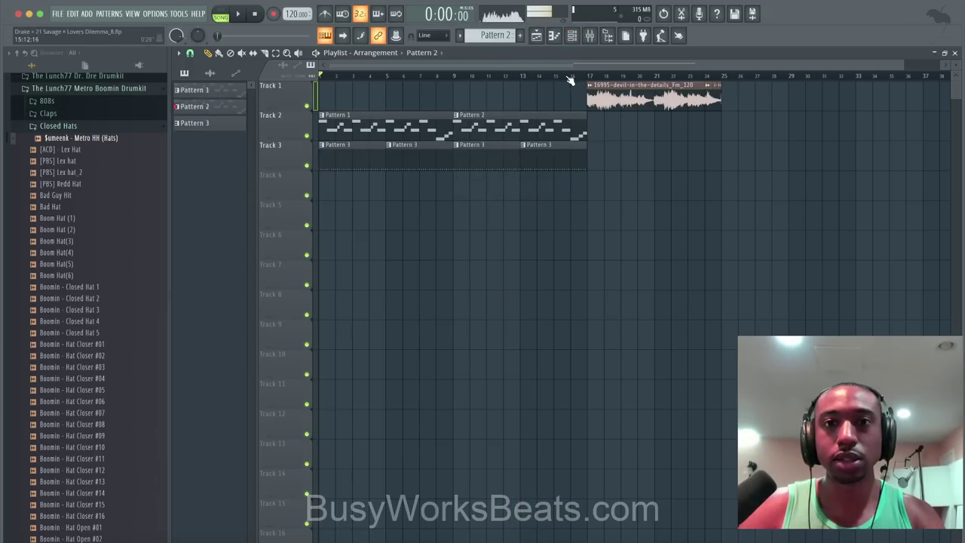
In the piano roll of the melody clip at bar 9, try shortening the Beat 3 note near the end.
drag(573, 78, 582, 80)
double_click(578, 121)
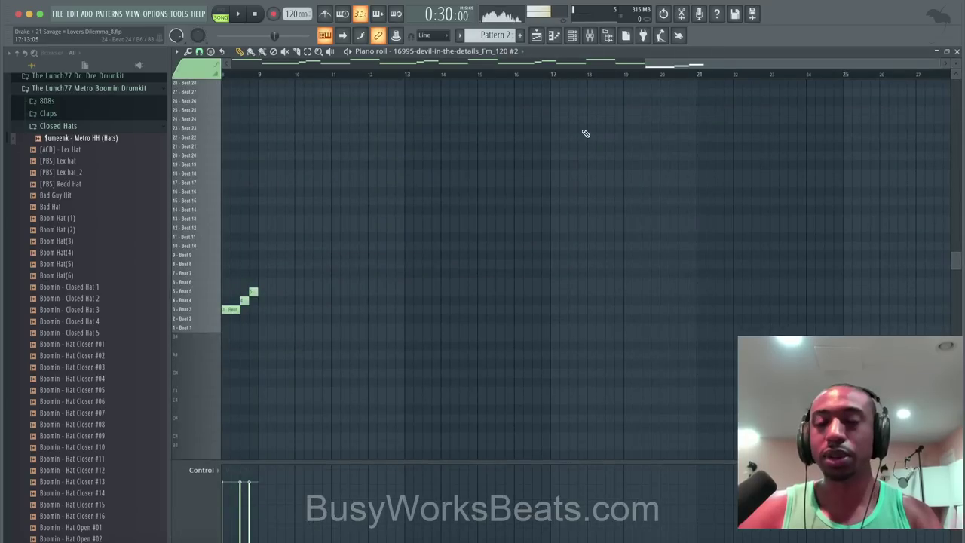
scroll(357, 278, left, 3)
scroll(357, 278, down, 1)
scroll(308, 285, up, 3)
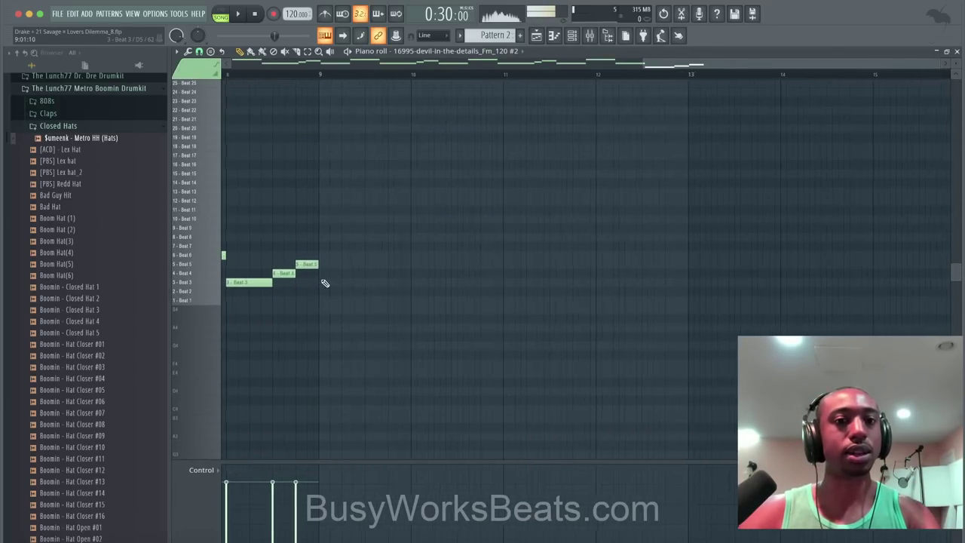
scroll(323, 281, left, 2)
scroll(374, 290, up, 2)
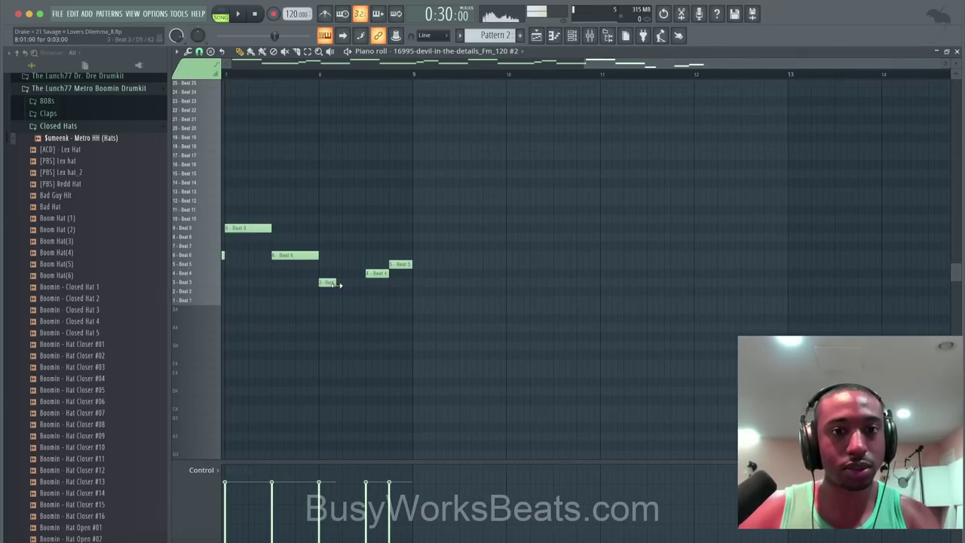
mouse_move(329, 283)
mouse_down()
mouse_move(329, 263)
mouse_move(328, 291)
mouse_move(328, 282)
mouse_up()
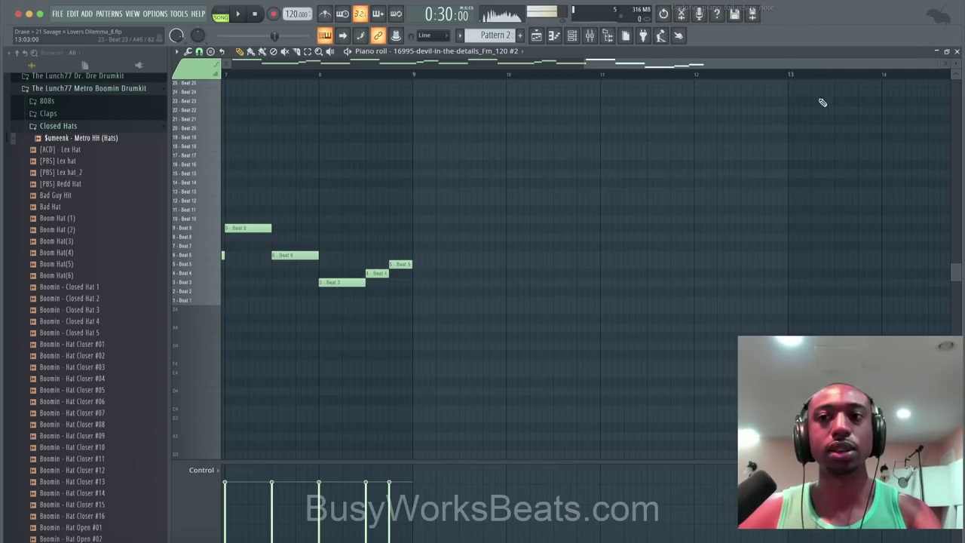
click(957, 52)
click(954, 65)
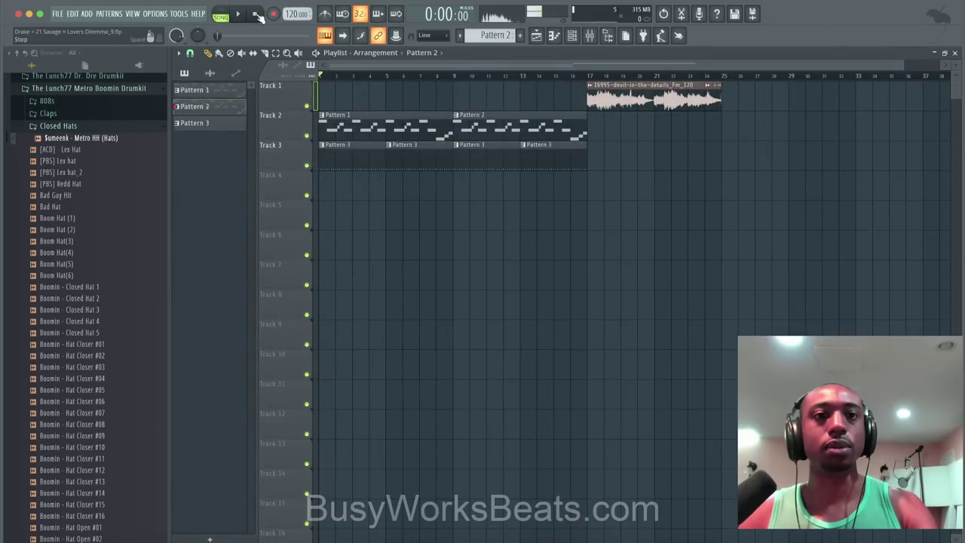
Play back the arrangement, switch to the empty Pattern 4 and place it at the start of Track 4.
key(space)
click(572, 36)
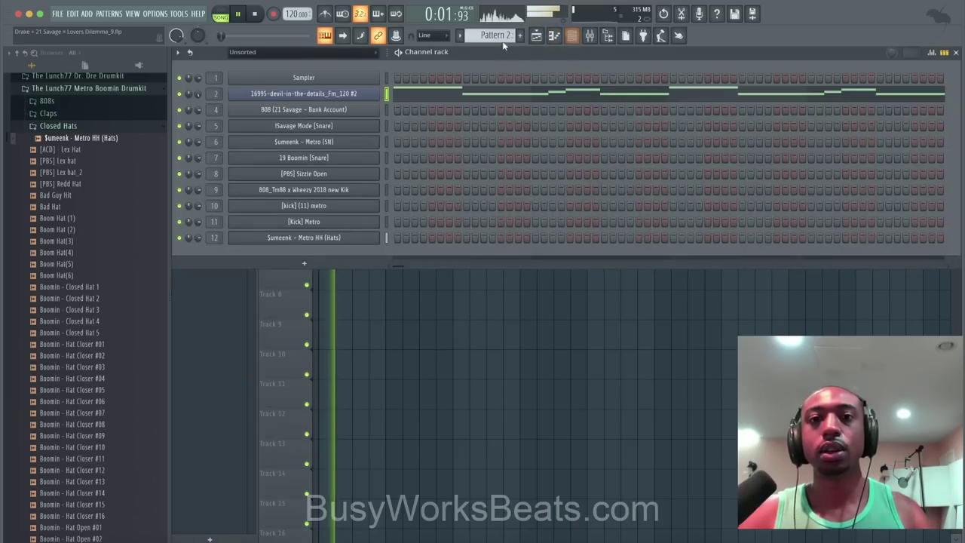
scroll(503, 41, down, 1)
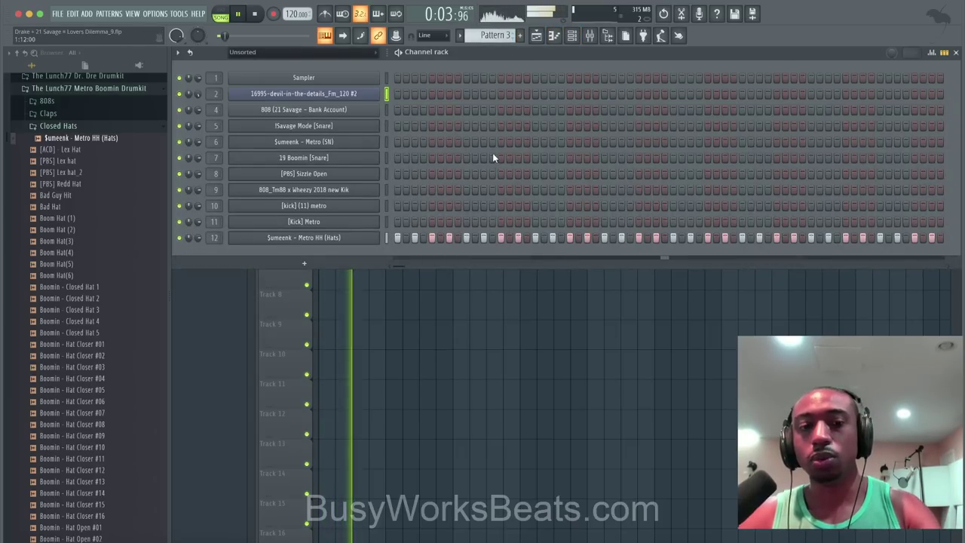
key(space)
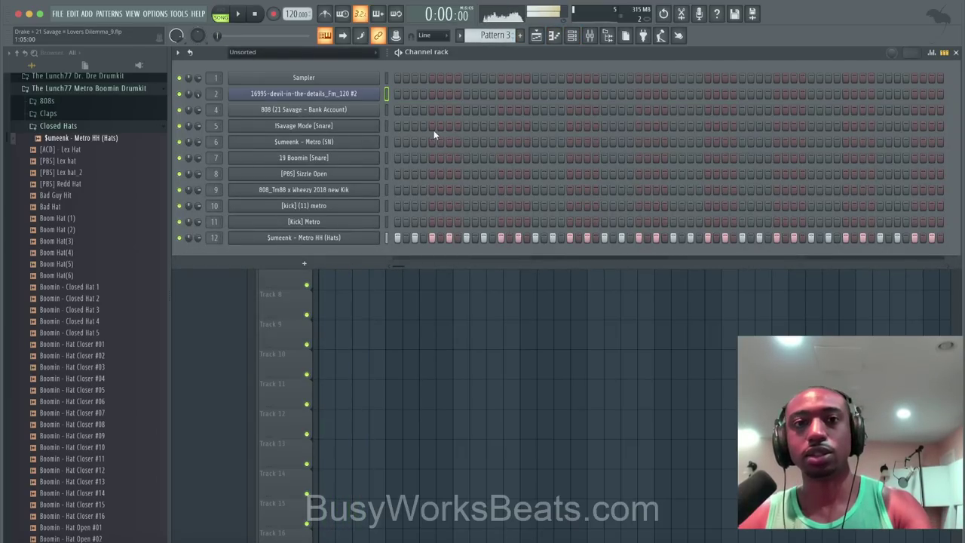
scroll(497, 37, down, 1)
click(396, 375)
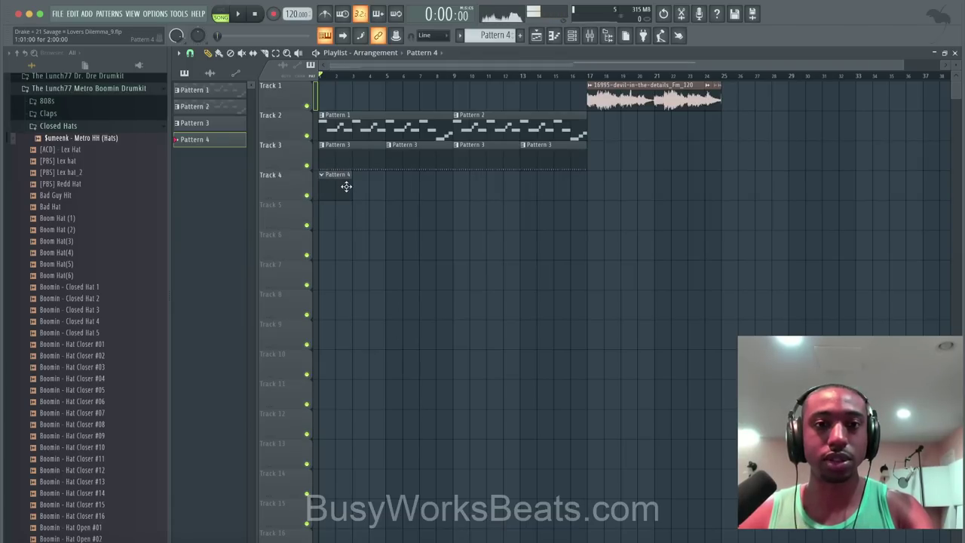
In Pattern 4, add !Savage Mode [Snare] hits on steps 9, 25, 41 and 57 during playback.
click(573, 36)
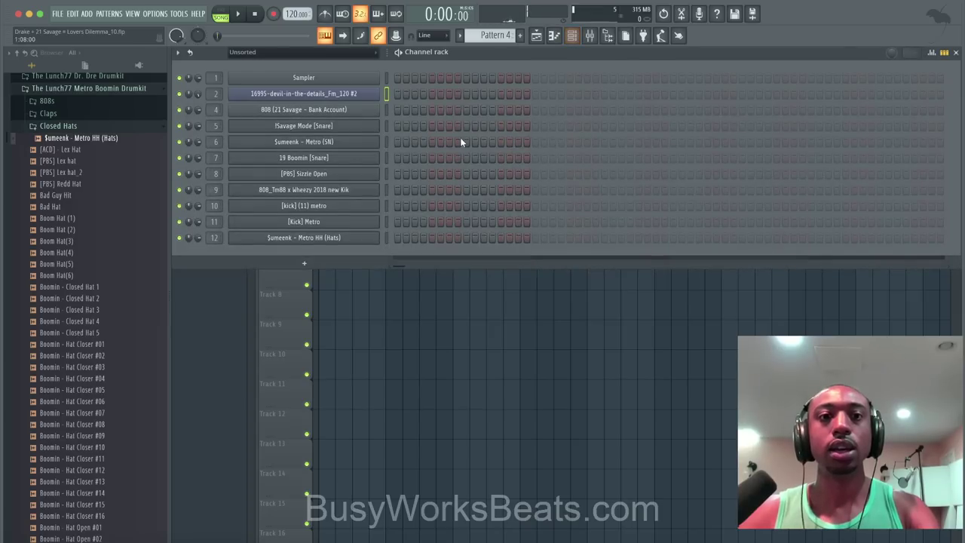
click(466, 125)
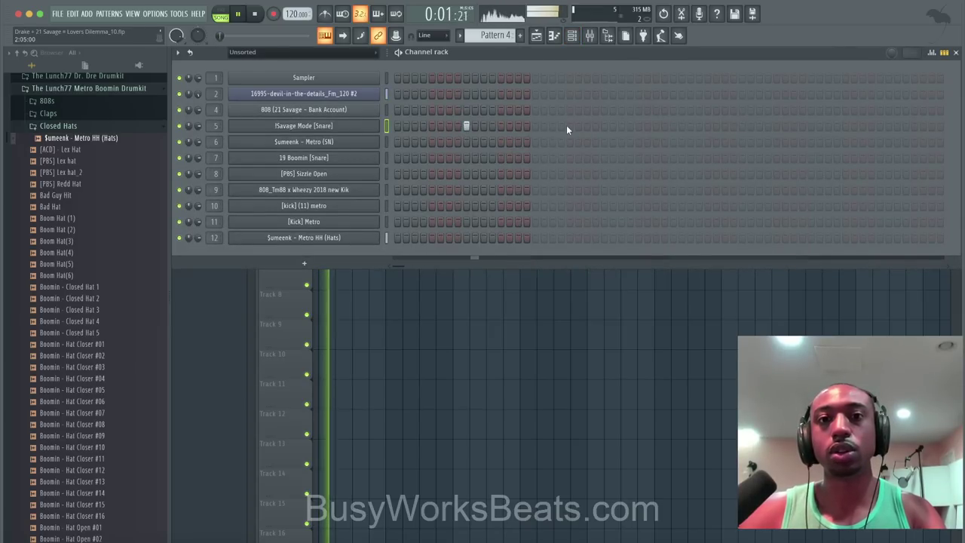
click(604, 125)
click(741, 125)
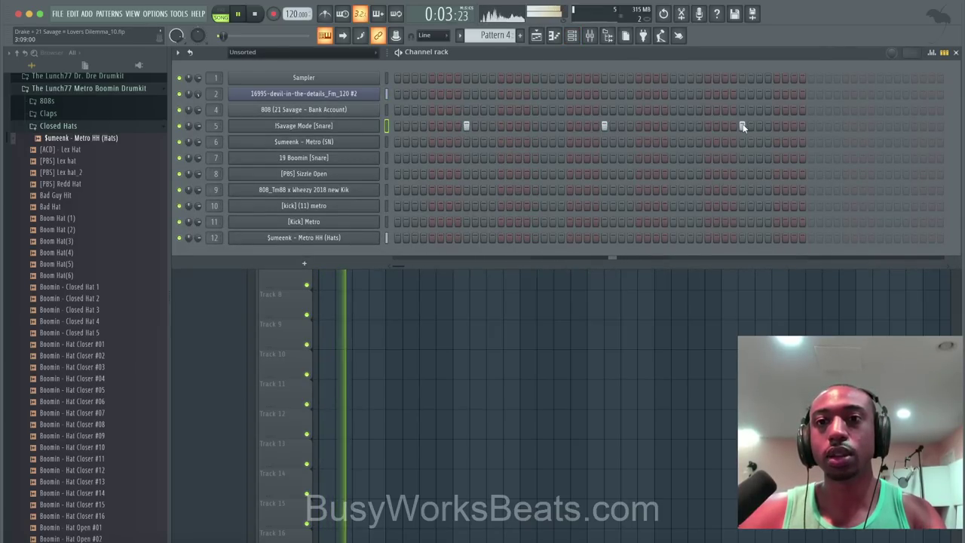
click(880, 125)
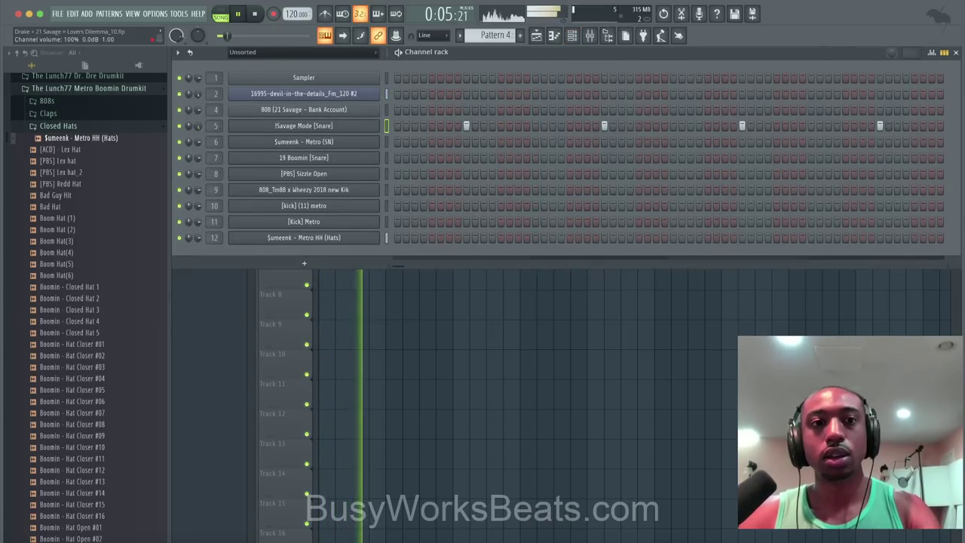
Repeat the two-bar Pattern 4 clip along Track 4 at bars 3, 5 and 7.
key(F6)
click(367, 189)
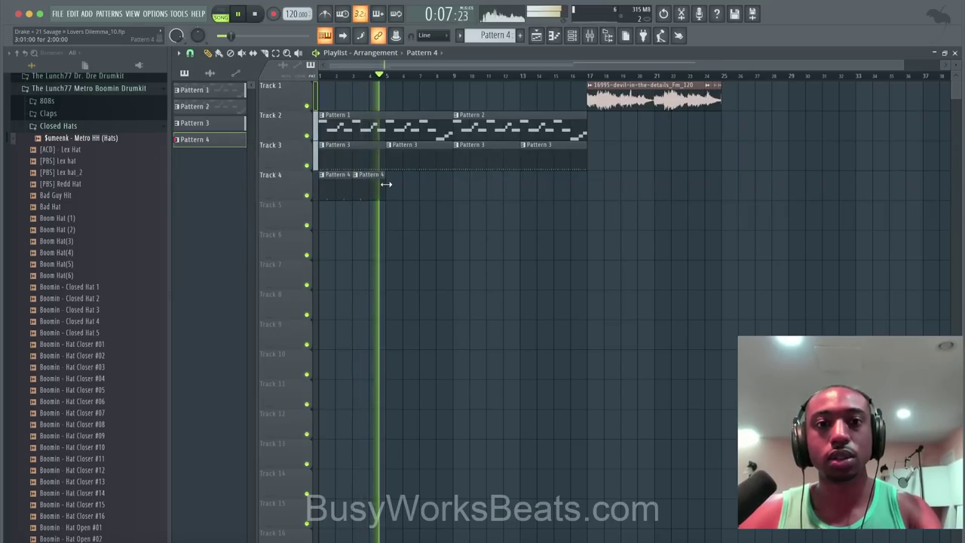
click(388, 183)
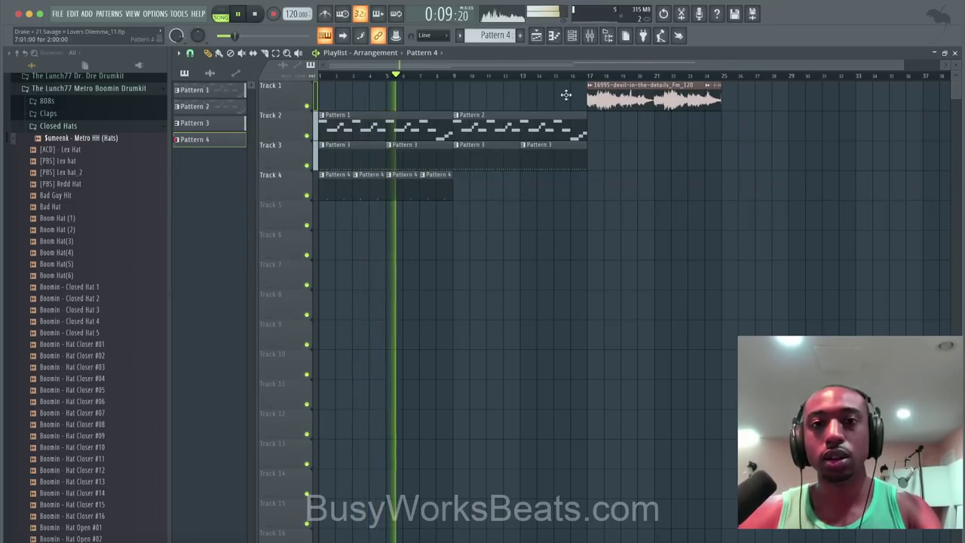
In the empty Pattern 5, add $umeenk - Metro (SN) hits on steps 9, 25, 41 and 57 during playback.
click(572, 35)
click(519, 36)
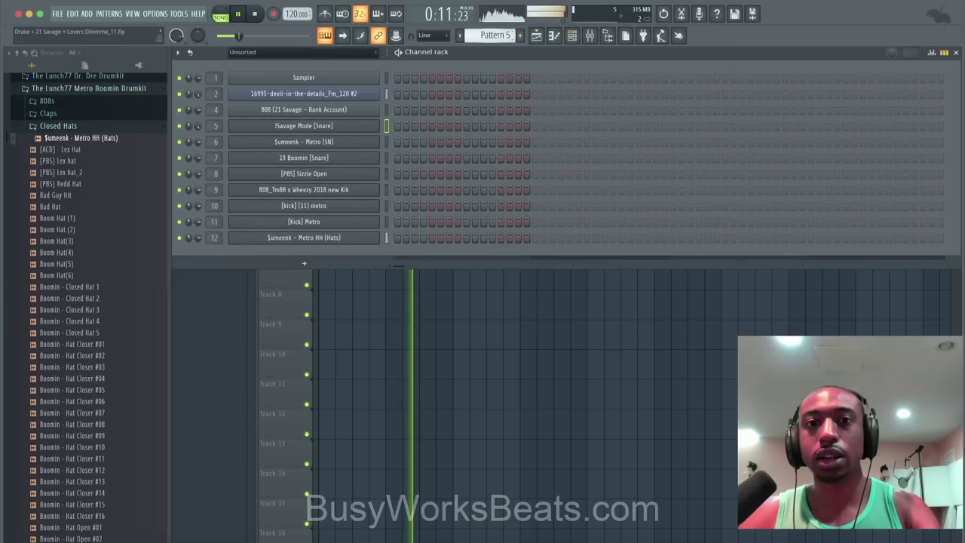
click(466, 142)
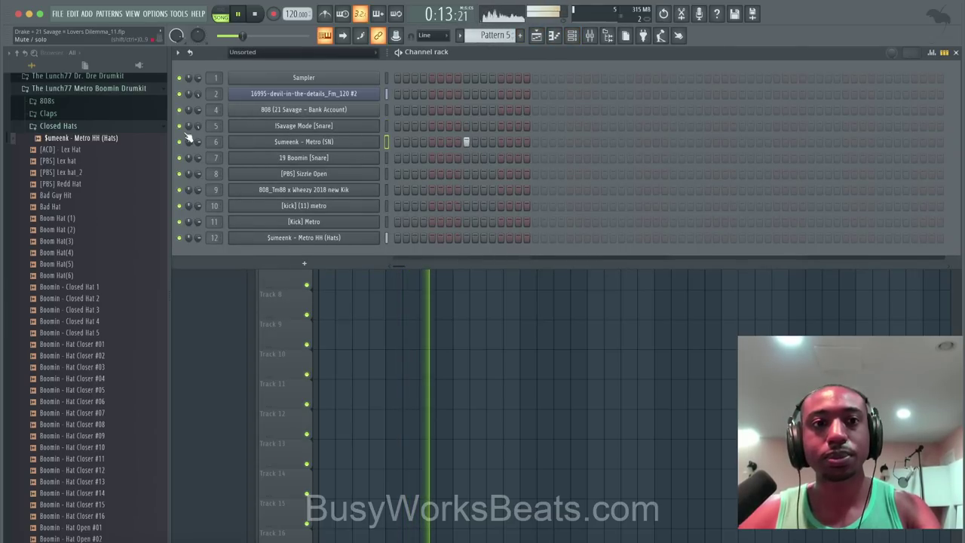
click(603, 142)
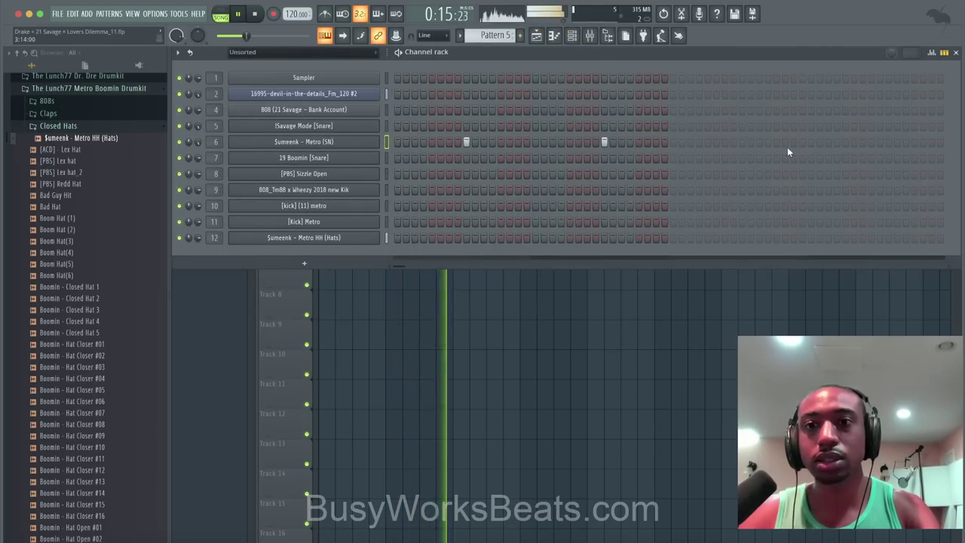
click(742, 141)
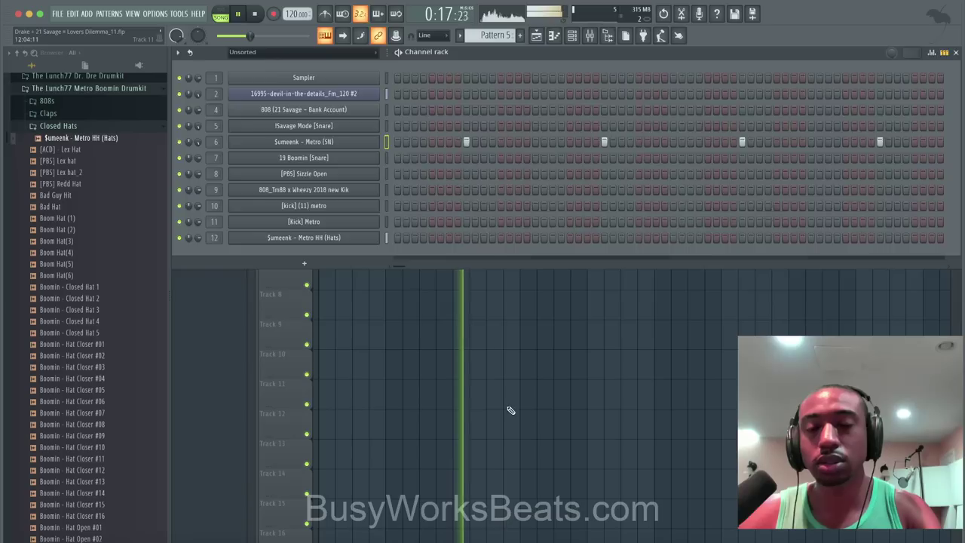
Place Pattern 5 clips on Track 5 of the playlist at bars 9 and 13.
key(F6)
click(459, 225)
click(521, 218)
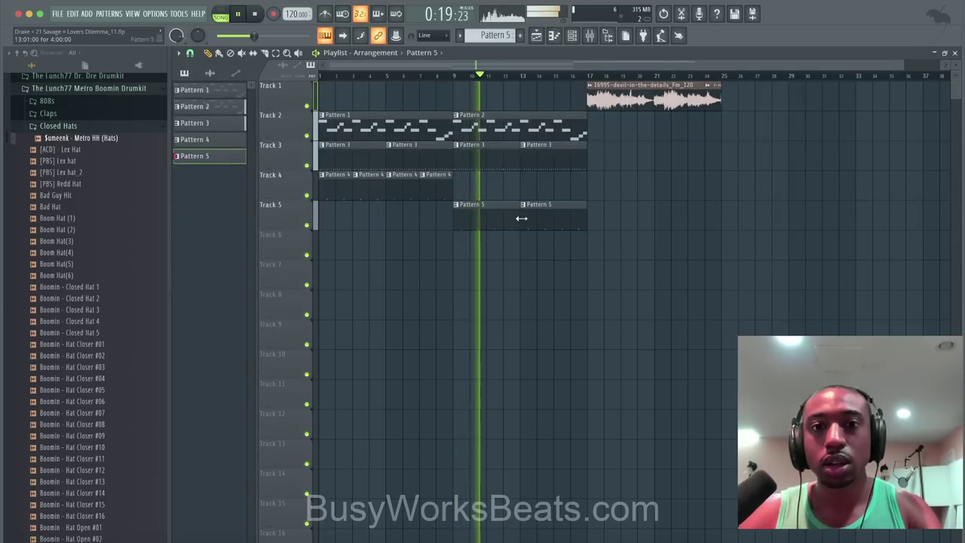
key(F6)
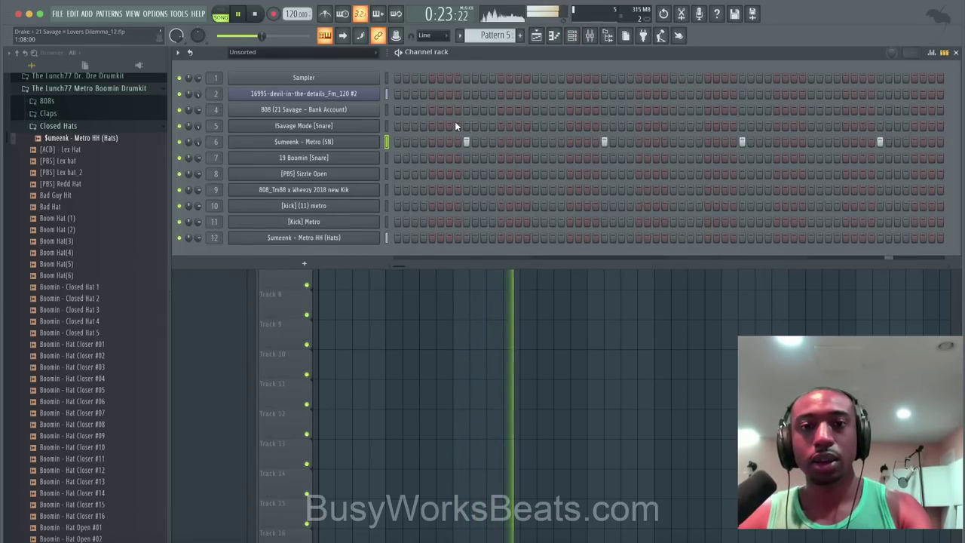
click(517, 125)
key(space)
click(518, 125)
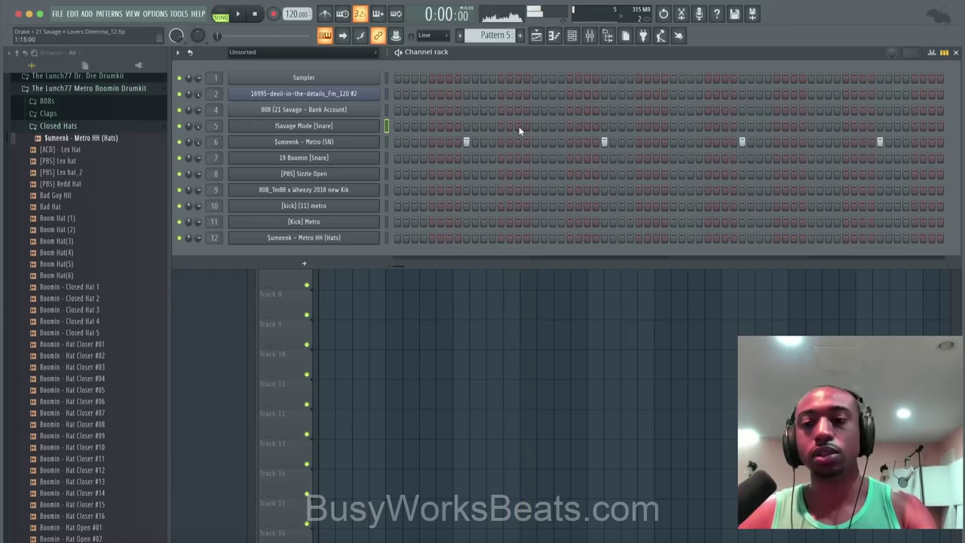
Play the arrangement from bar 9 and add !Savage Mode [Snare] hits on steps 15, 19, 47 and 51 of Pattern 5.
key(space)
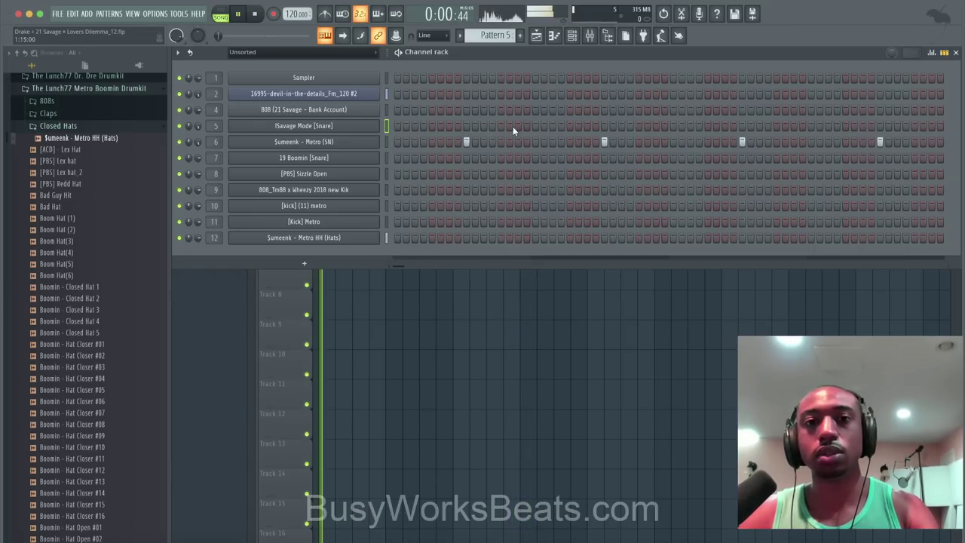
key(F6)
click(455, 76)
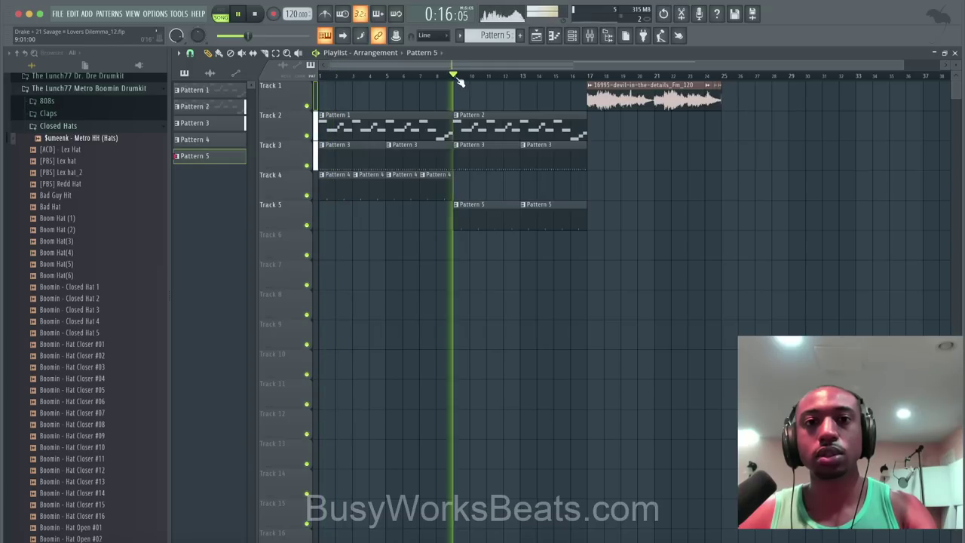
click(572, 37)
click(518, 125)
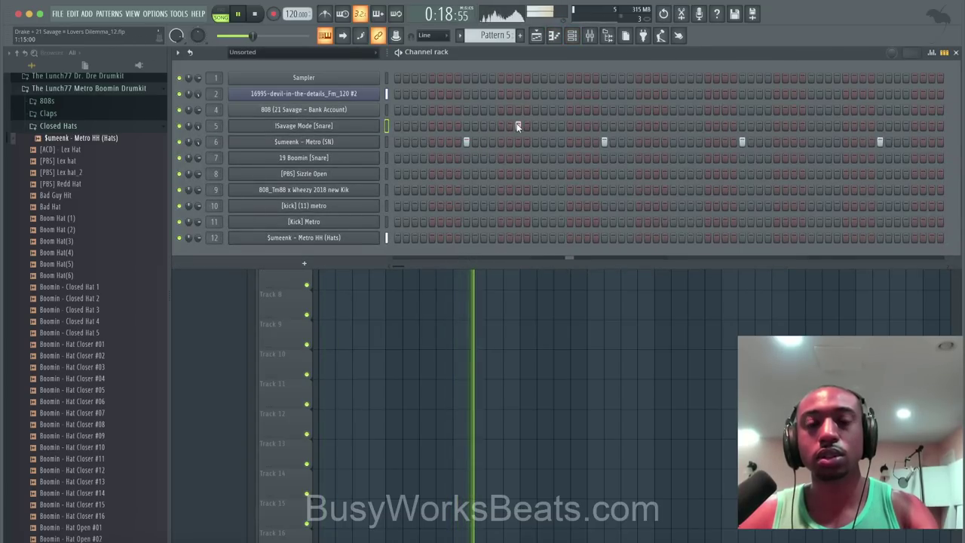
click(552, 125)
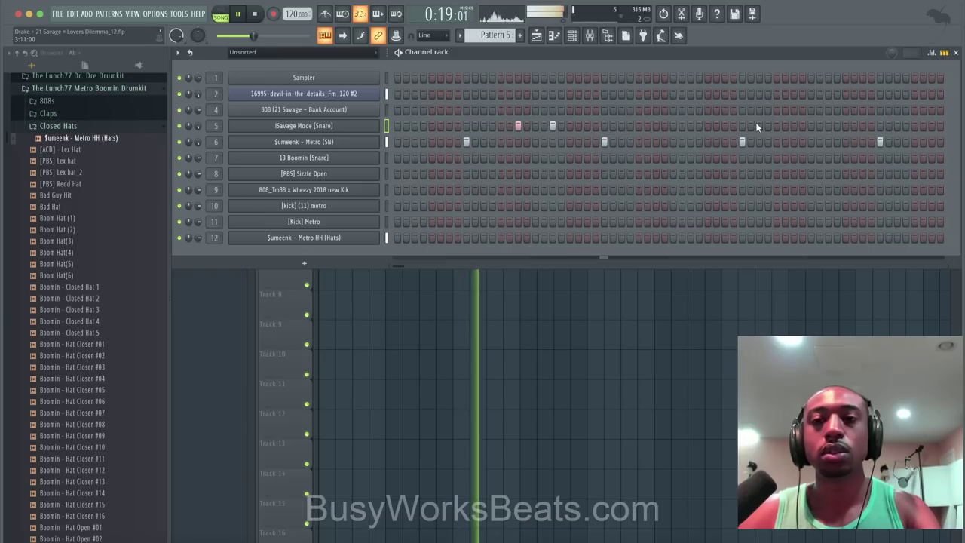
click(794, 125)
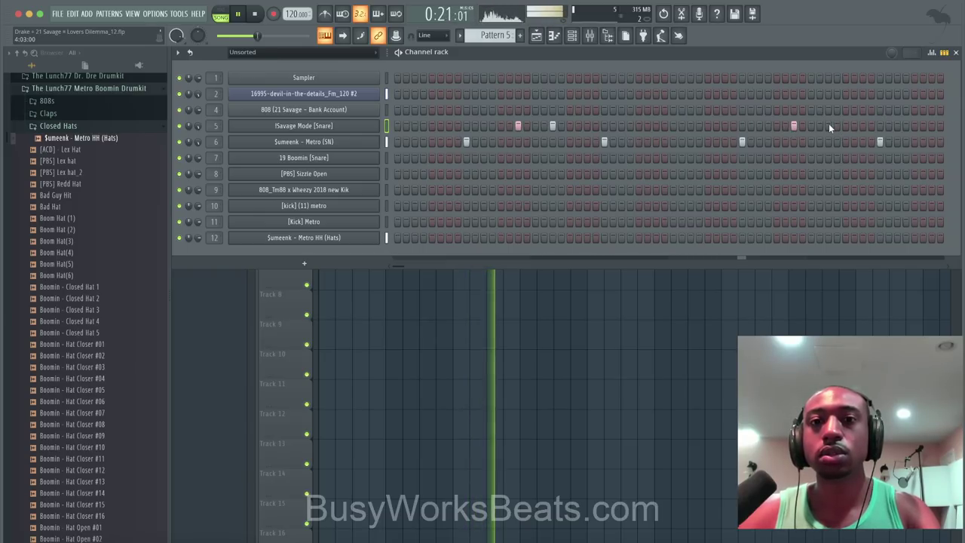
click(828, 125)
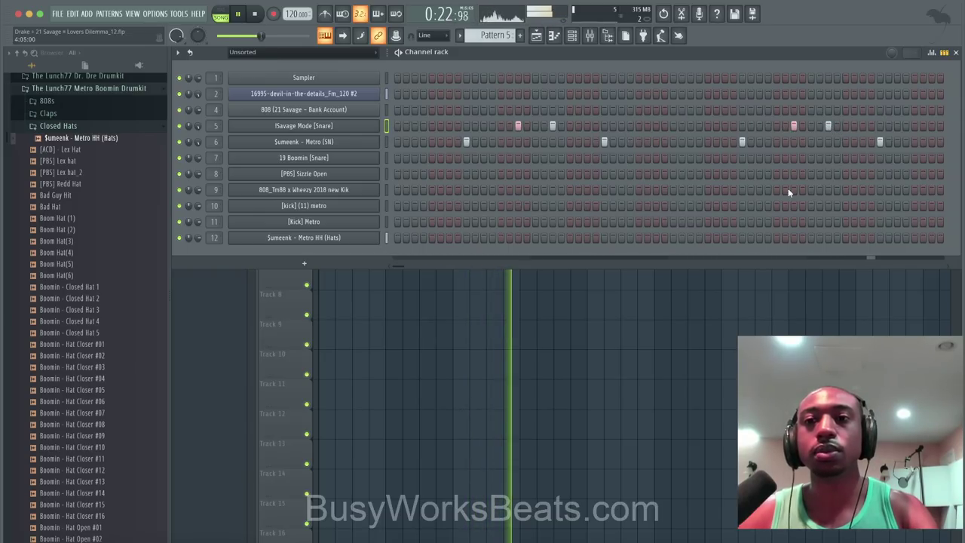
key(F6)
key(F6)
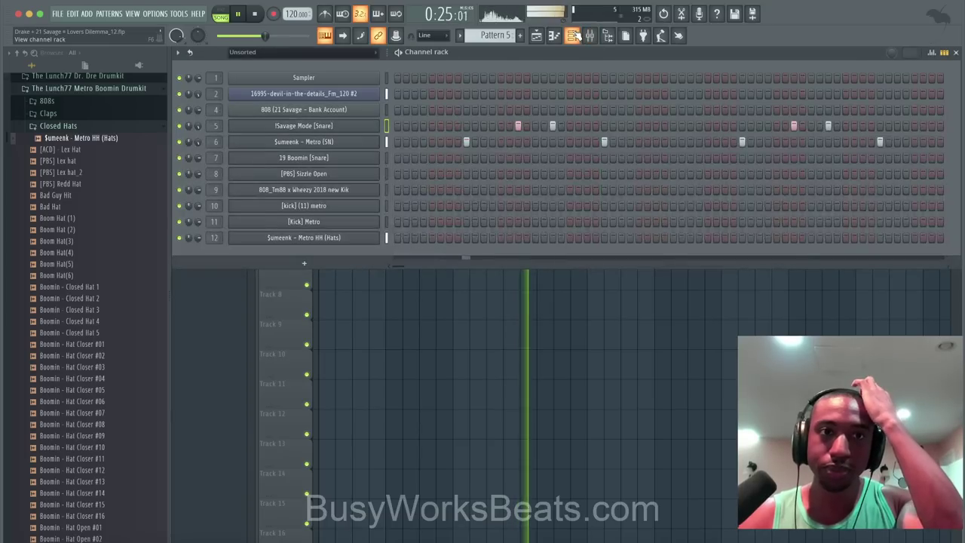
Try the empty Pattern 6 during playback, stop the song and return to Pattern 5.
scroll(497, 33, down, 1)
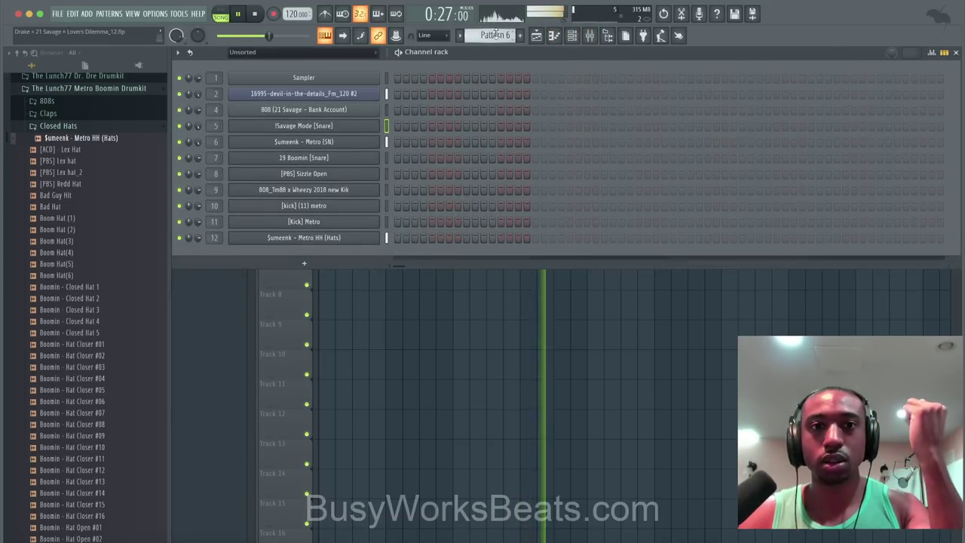
key(ctrl+s)
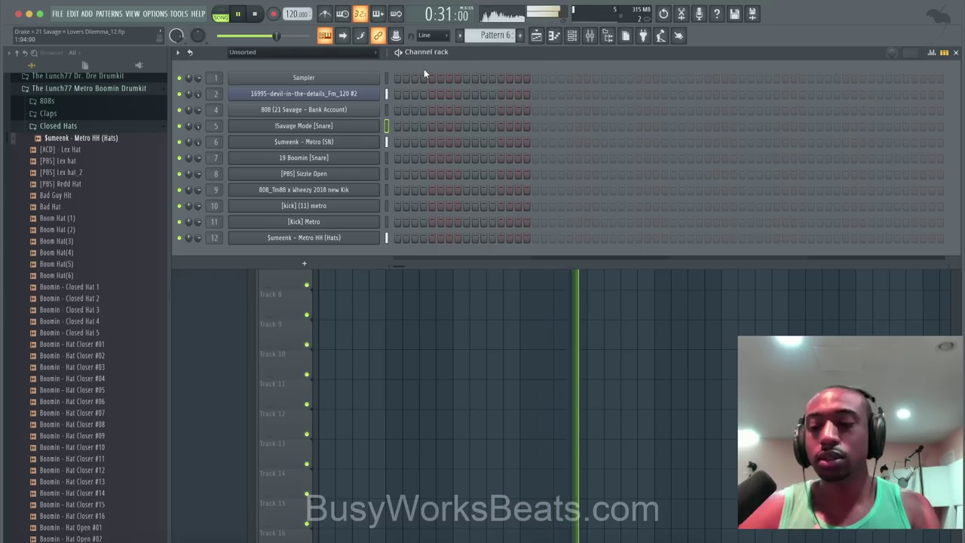
click(430, 323)
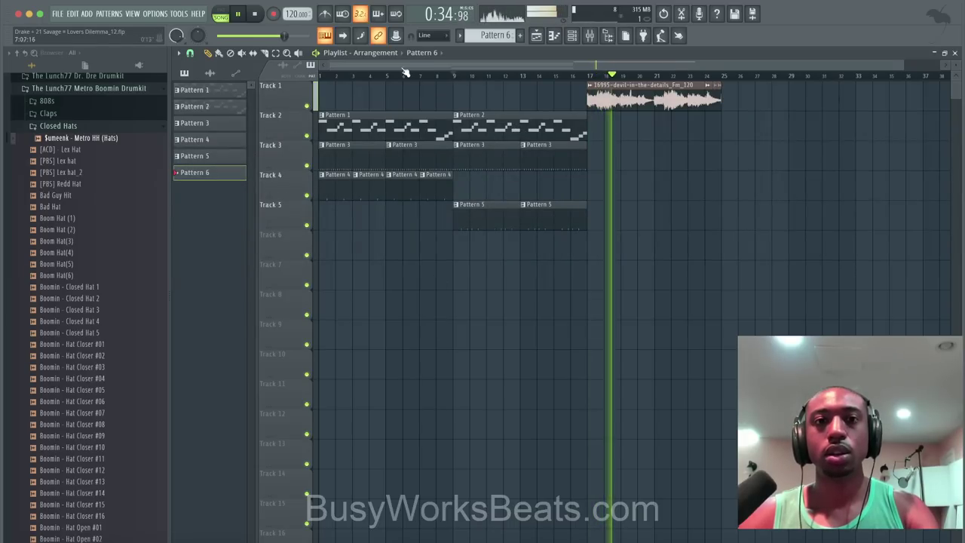
click(254, 14)
click(572, 36)
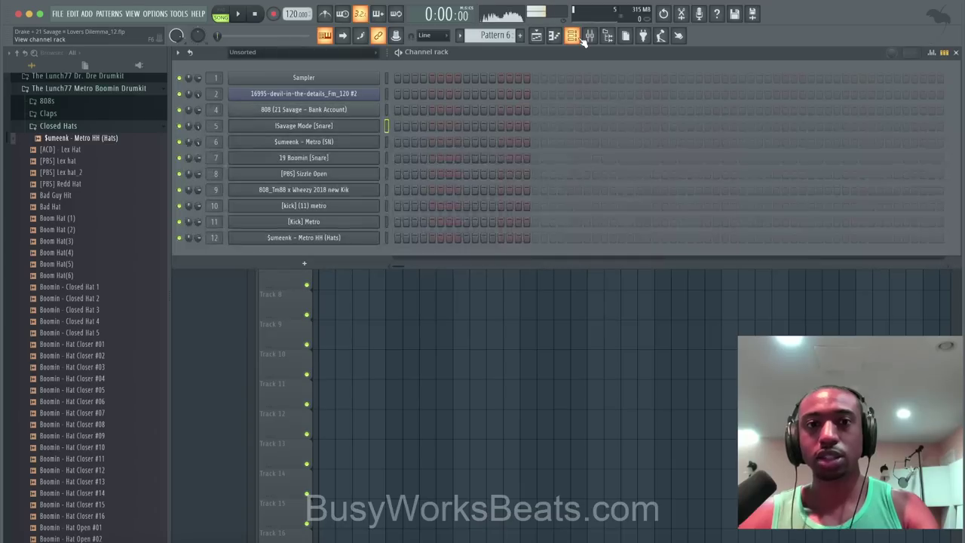
scroll(502, 39, up, 1)
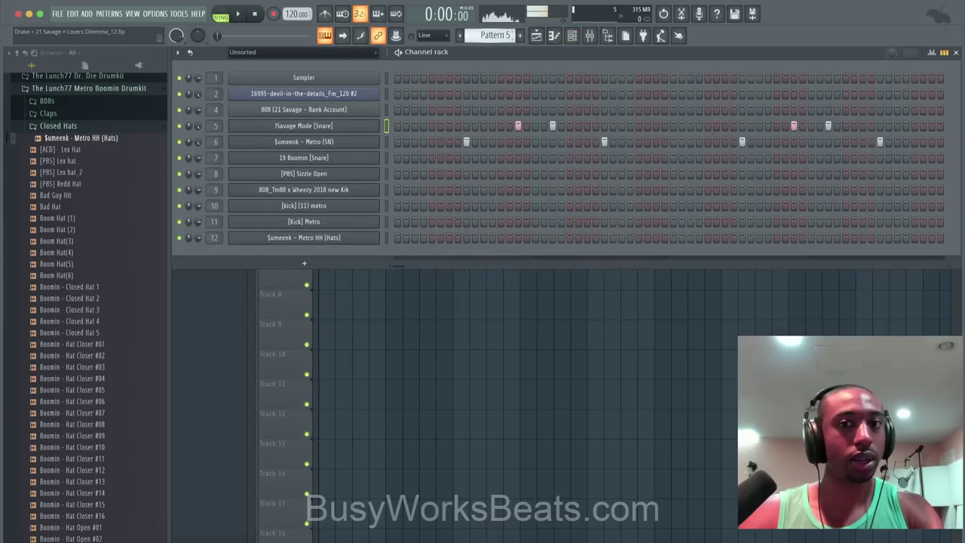
Try a [Kick] Metro hit on step 1 of Pattern 5 during playback.
key(space)
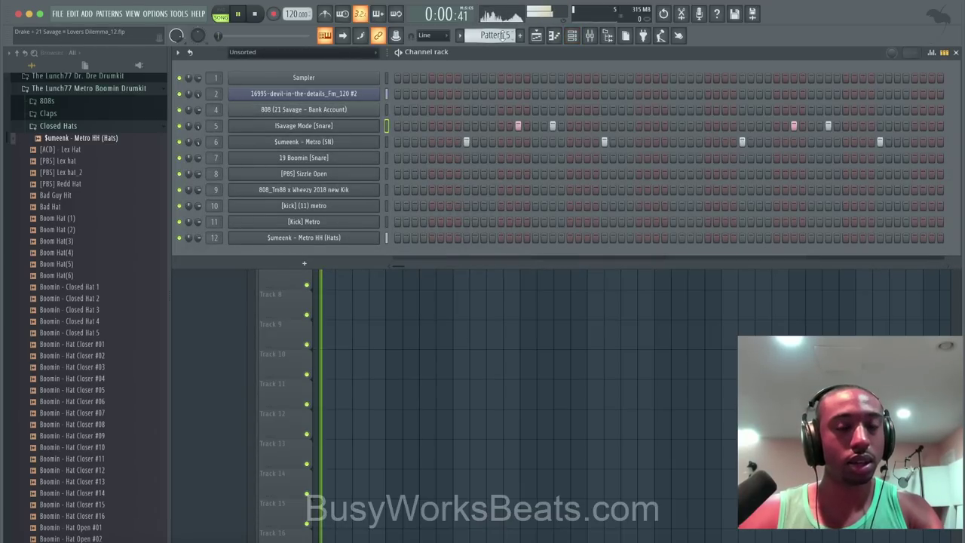
click(398, 223)
right_click(409, 274)
Move the song's playback start to bar 9 and return to Pattern 5's step sequencer.
key(space)
click(462, 77)
key(space)
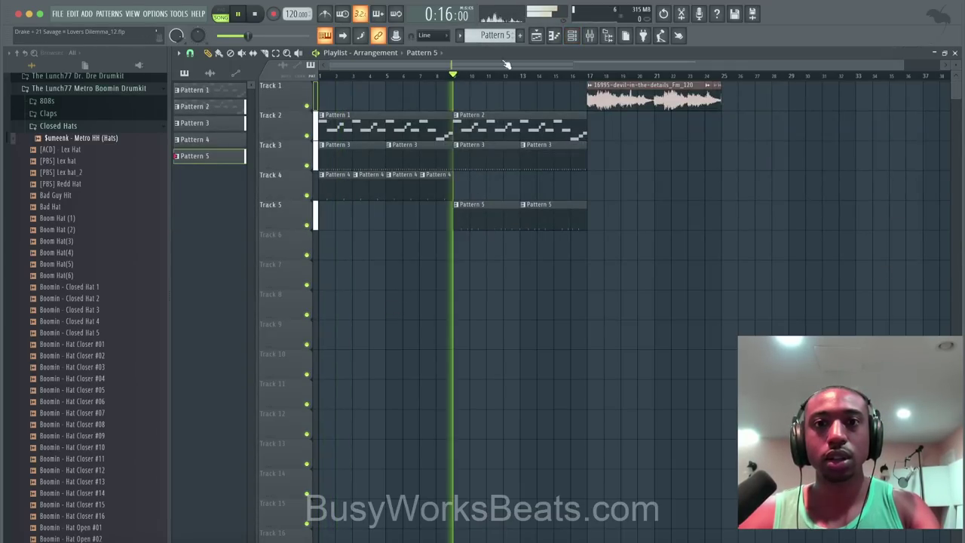
key(F6)
key(space)
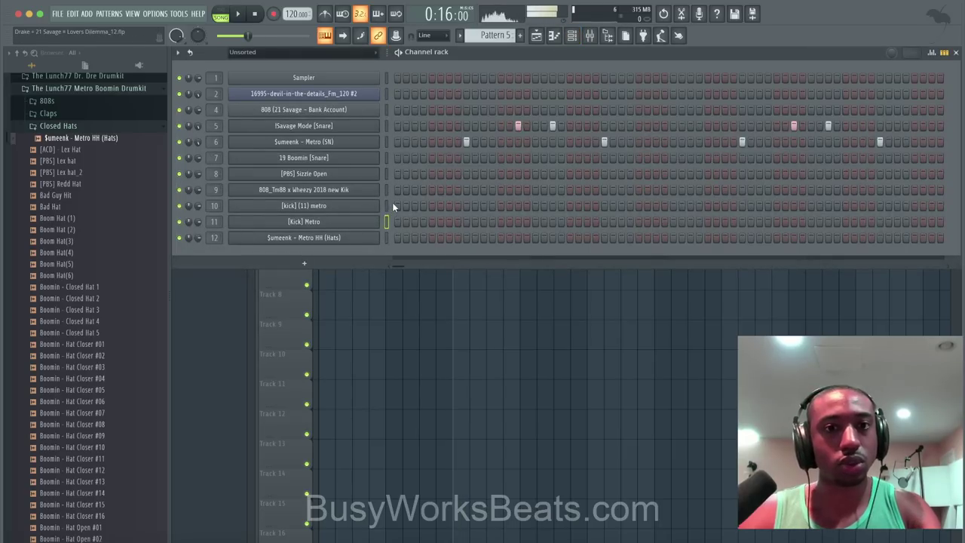
Add a [kick] (11) metro hit on step 1 of Pattern 5, audition it and save the project.
click(394, 203)
key(space)
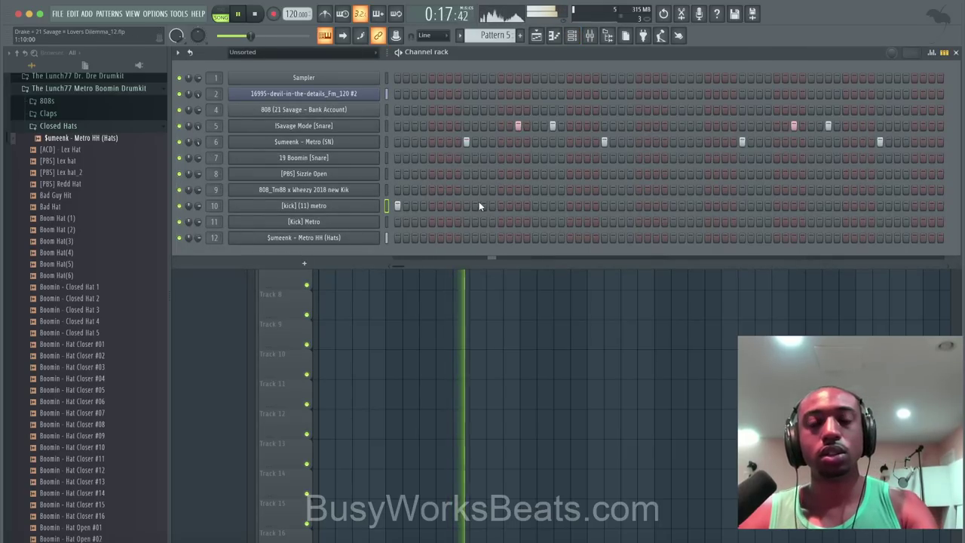
key(space)
key(ctrl+s)
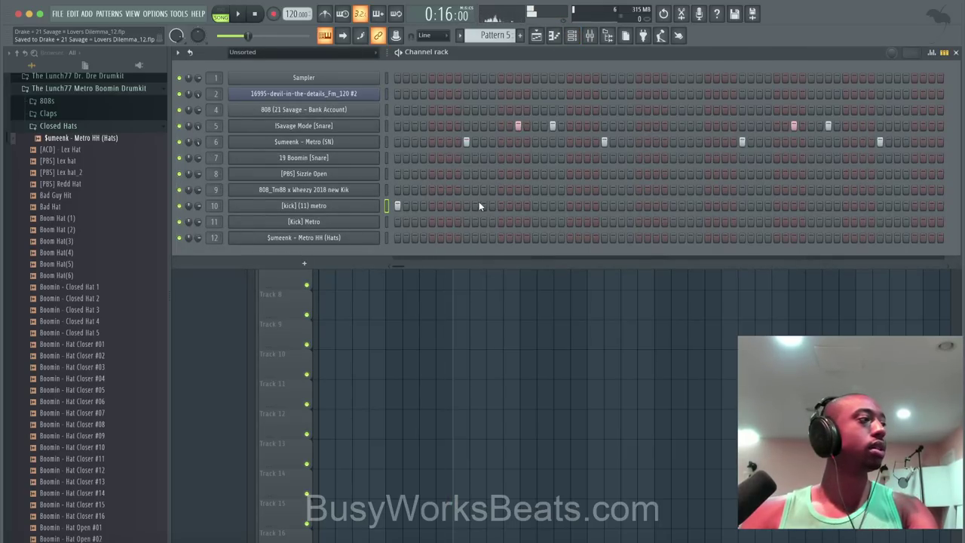
During playback, add a [kick] (11) metro hit on step 7 of Pattern 5 and try another on step 19.
key(space)
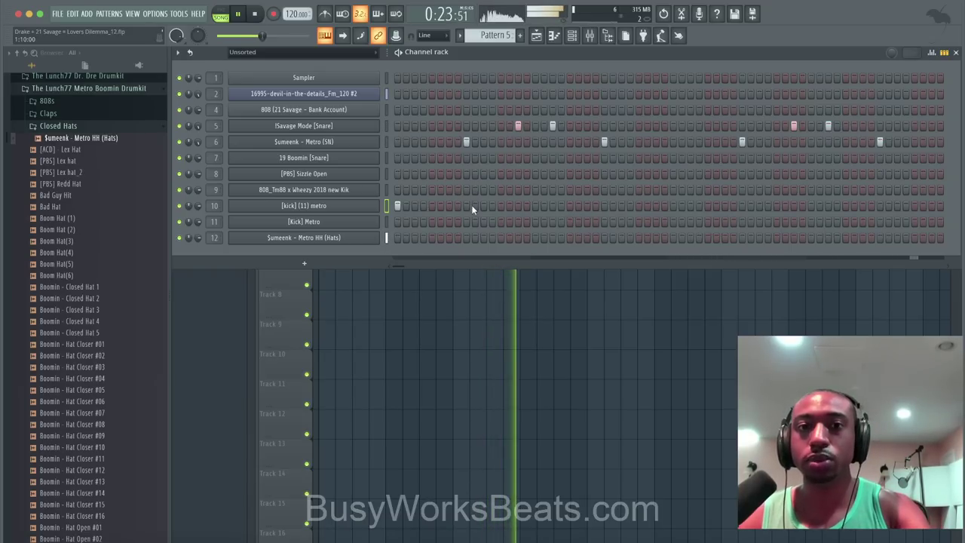
click(449, 205)
click(552, 206)
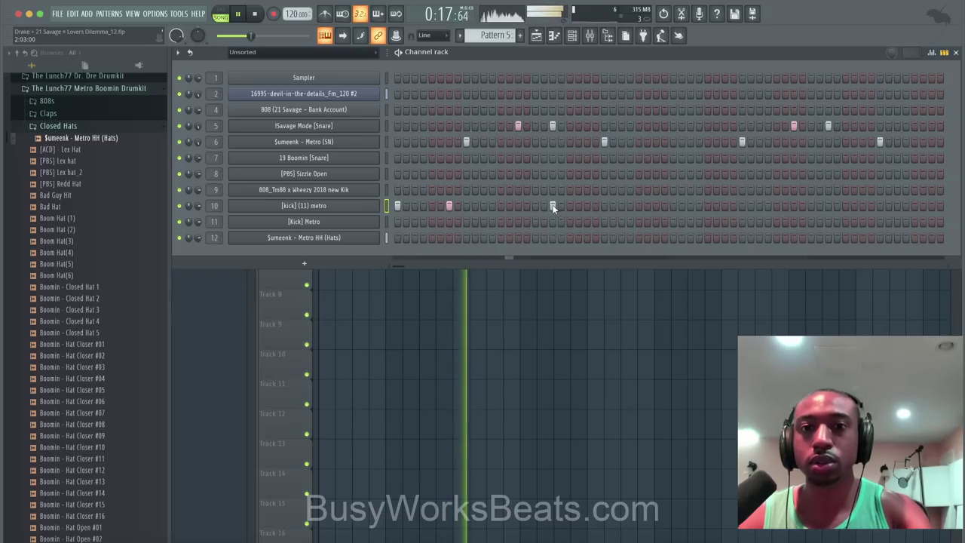
key(space)
click(552, 205)
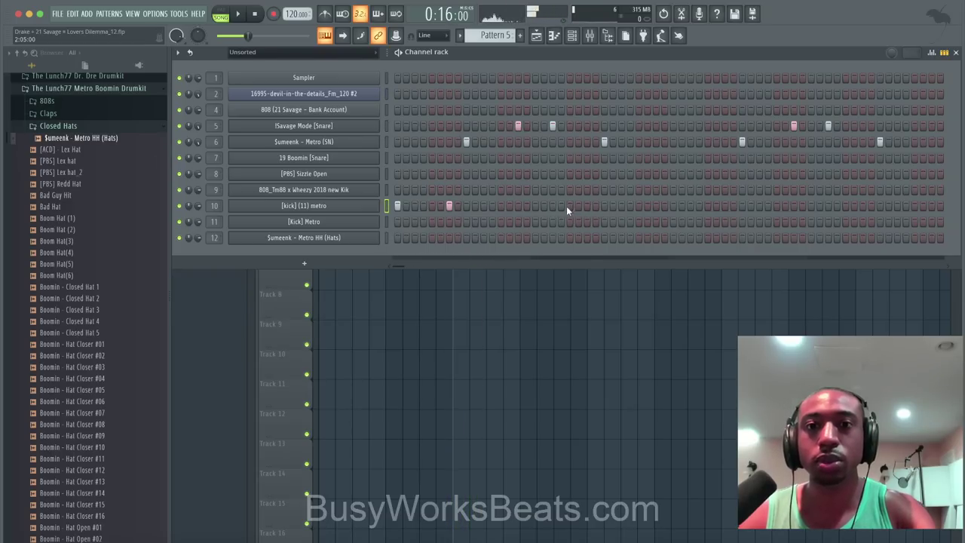
Add [kick] (11) metro hits on steps 21, 27, 33, 39, 53 and 59 of Pattern 5 during playback.
key(space)
click(569, 206)
click(619, 206)
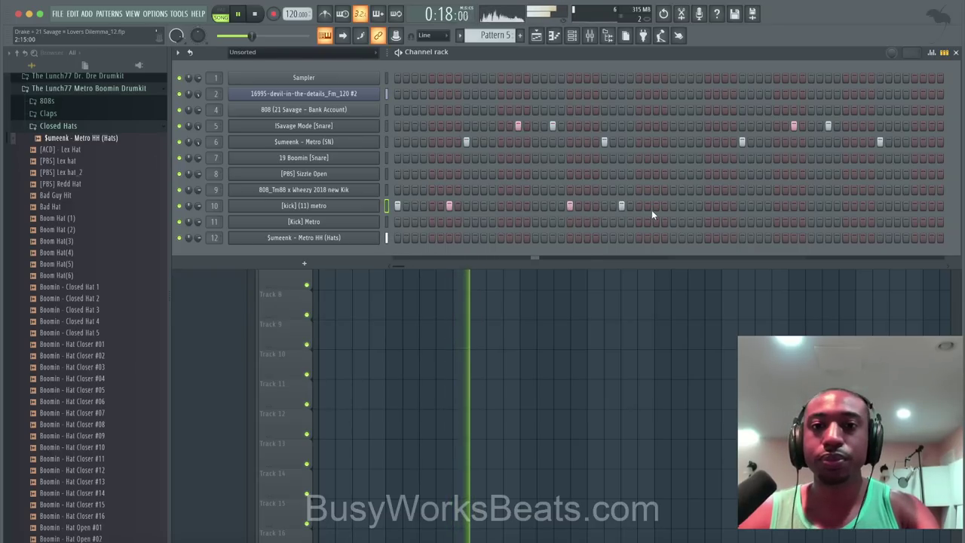
click(673, 205)
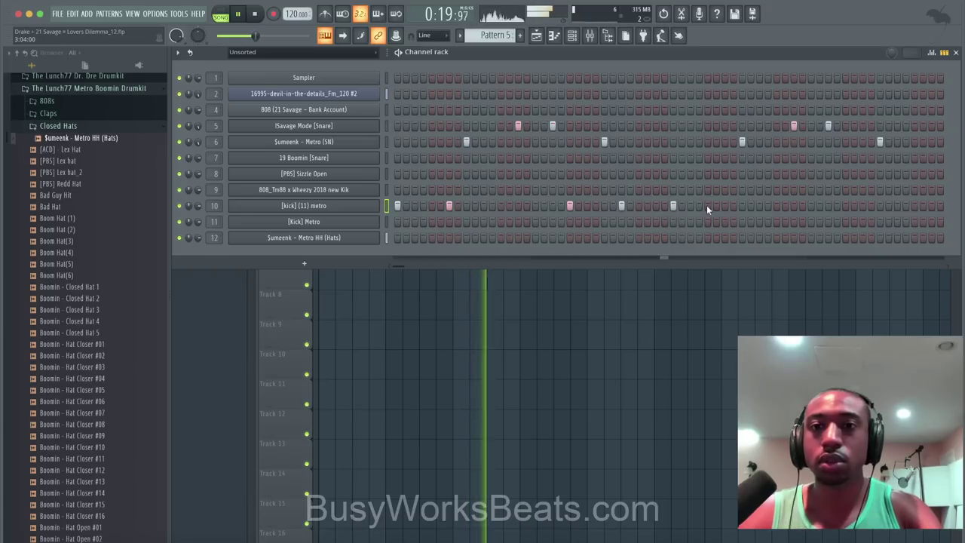
click(725, 206)
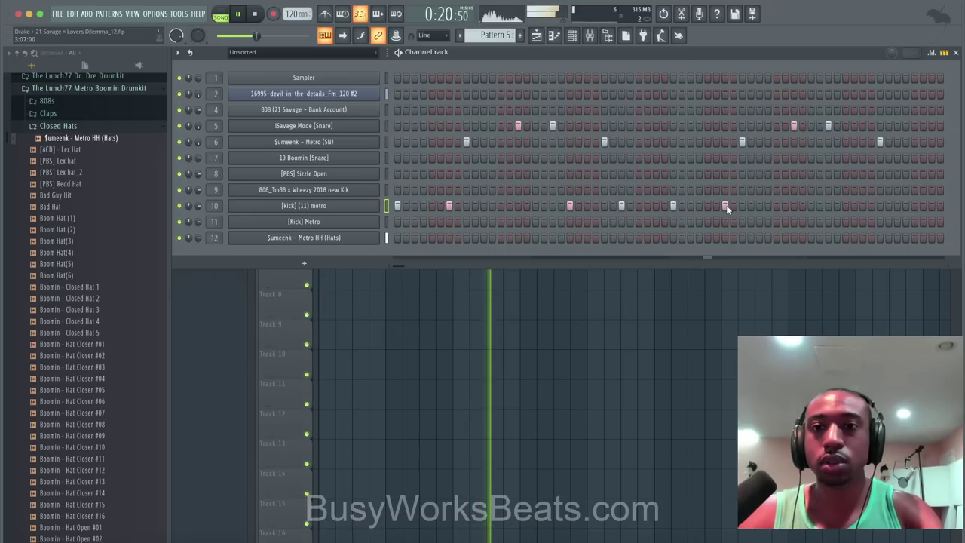
click(843, 205)
click(898, 204)
key(F6)
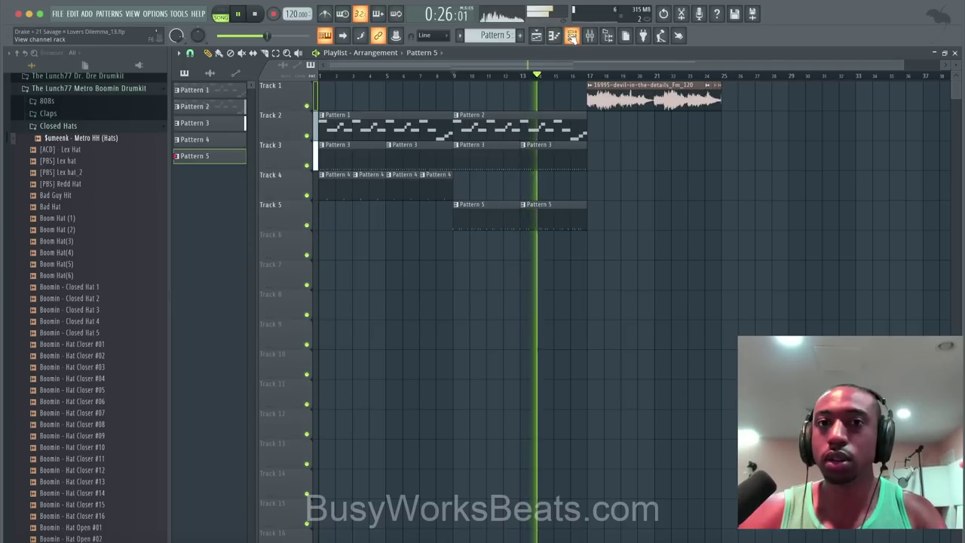
Add [PBS] Sizzle Open hits on steps 13 and 45 of Pattern 5 and return to the playlist.
click(571, 36)
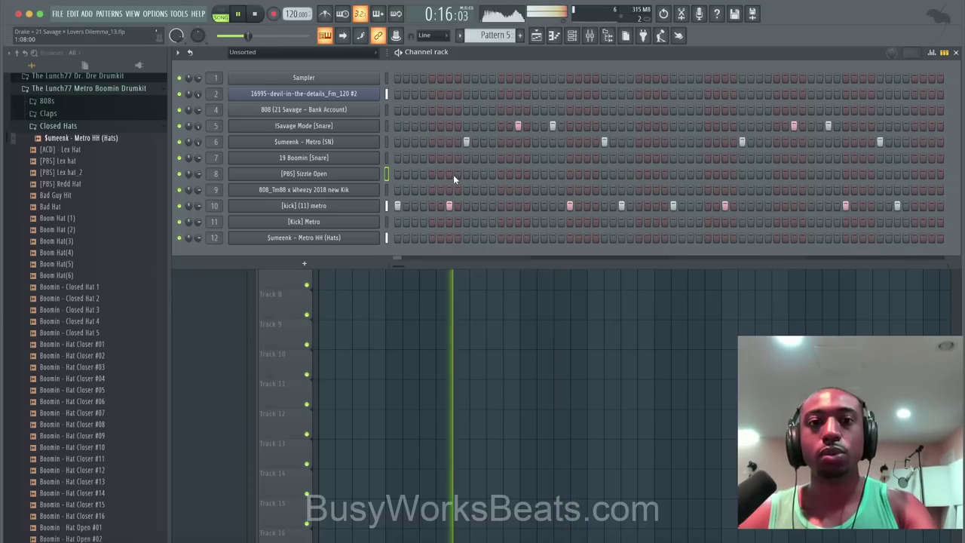
click(500, 174)
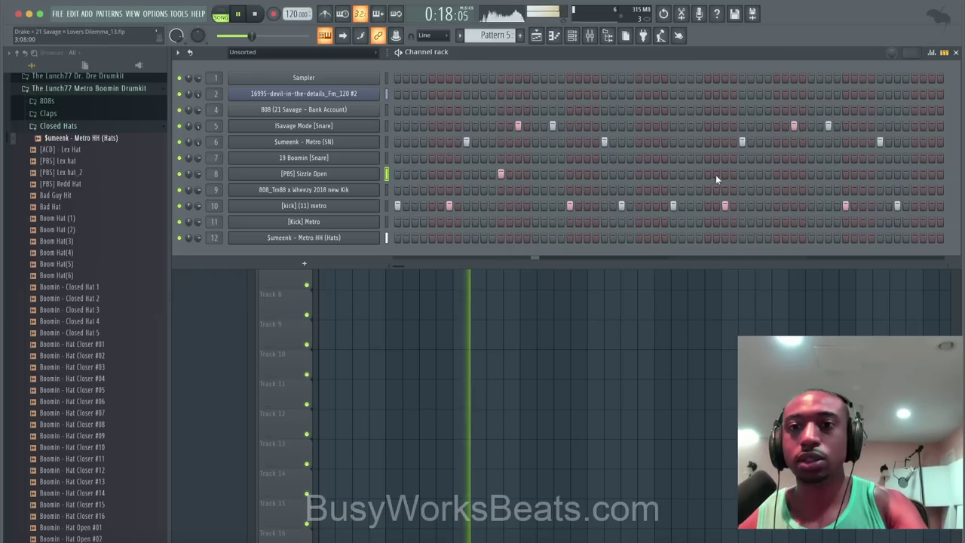
click(776, 174)
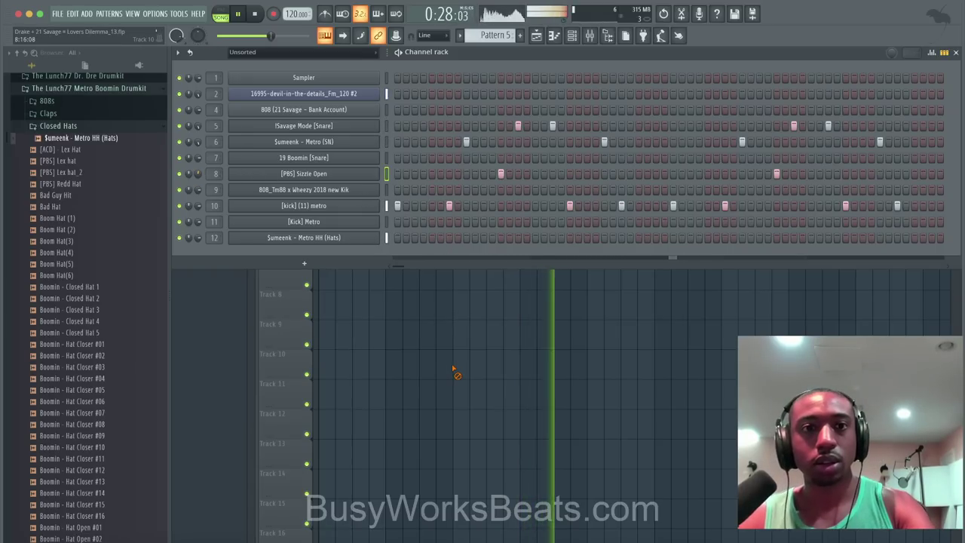
key(F6)
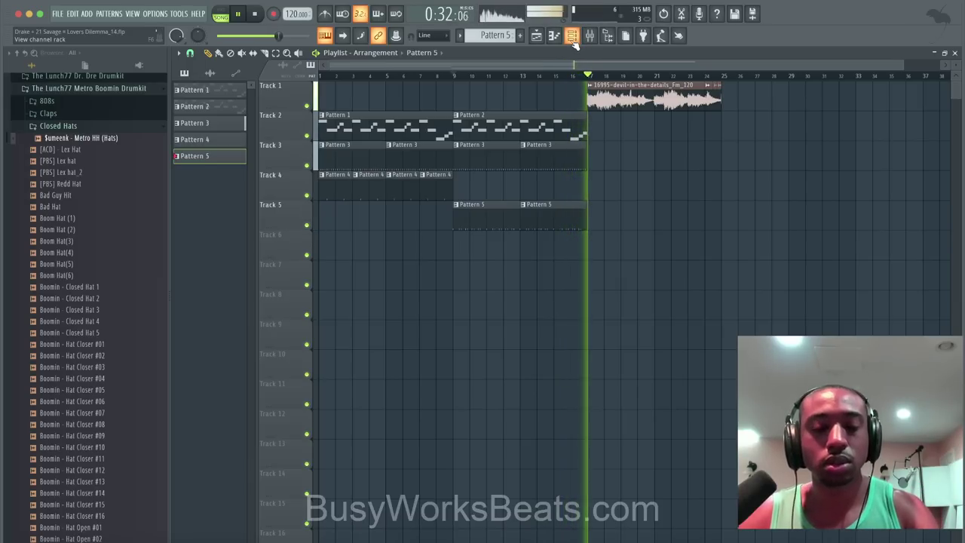
Stop playback and review the vocal chop notes of Pattern 2 in the piano roll.
key(space)
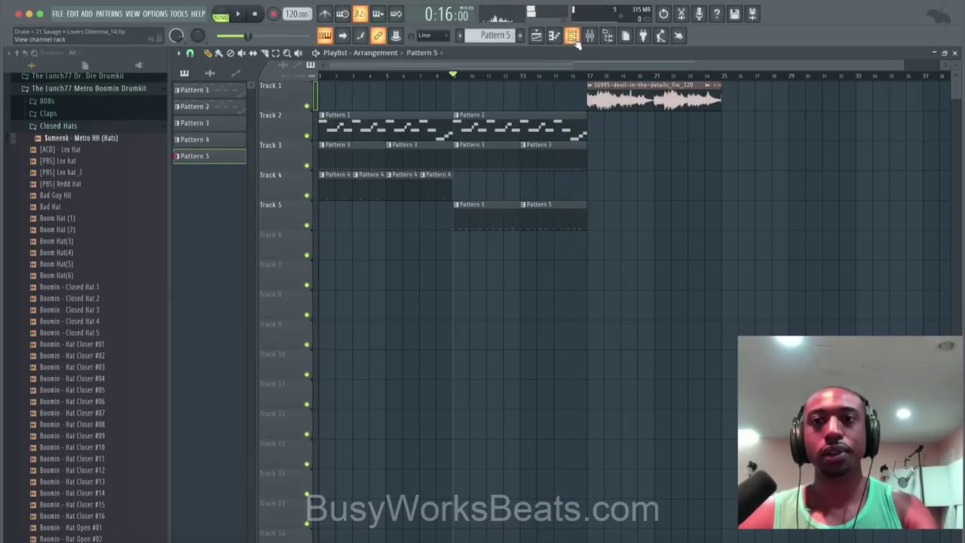
click(572, 38)
right_click(560, 278)
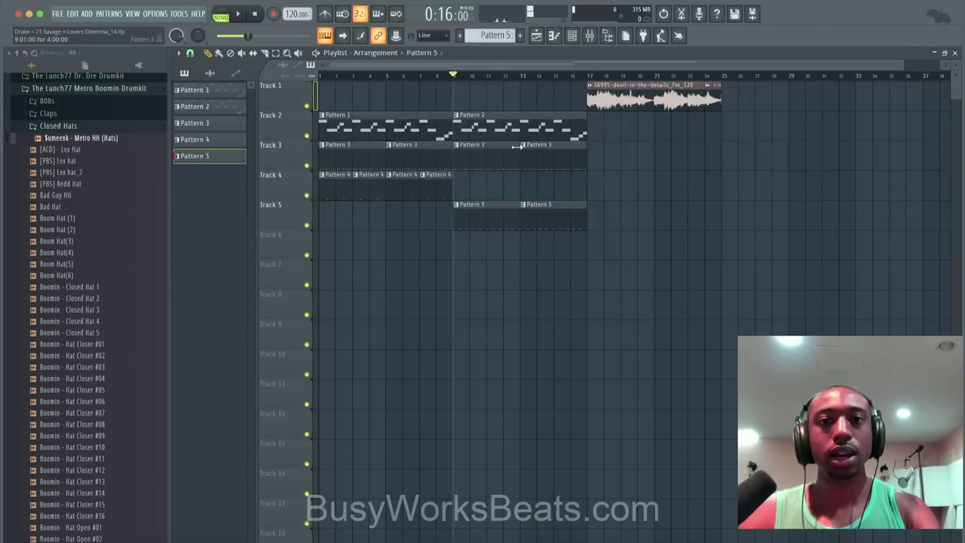
click(457, 118)
click(475, 154)
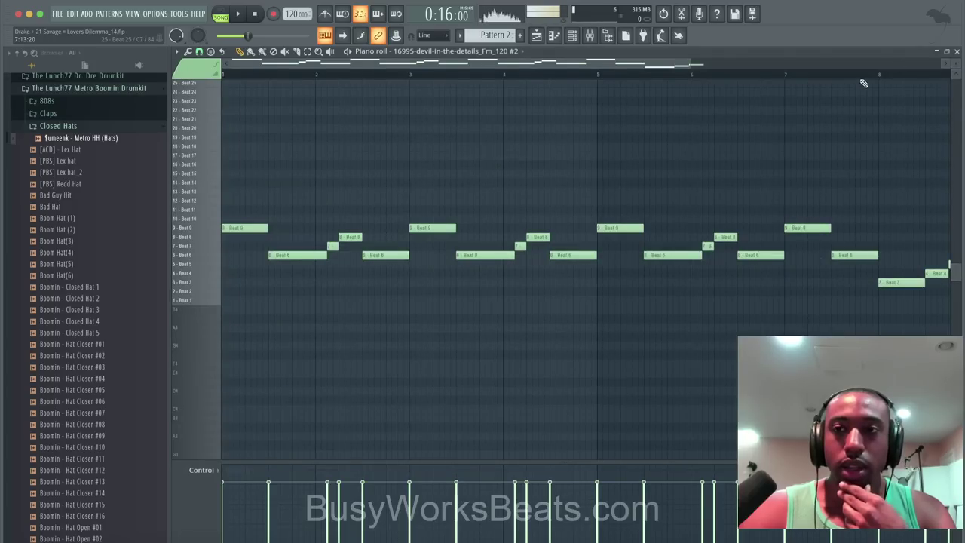
click(958, 52)
Clone the 16995-devil-in-the-details_Fm_120 #2 slicer channel and close the clone's slicer window.
right_click(342, 100)
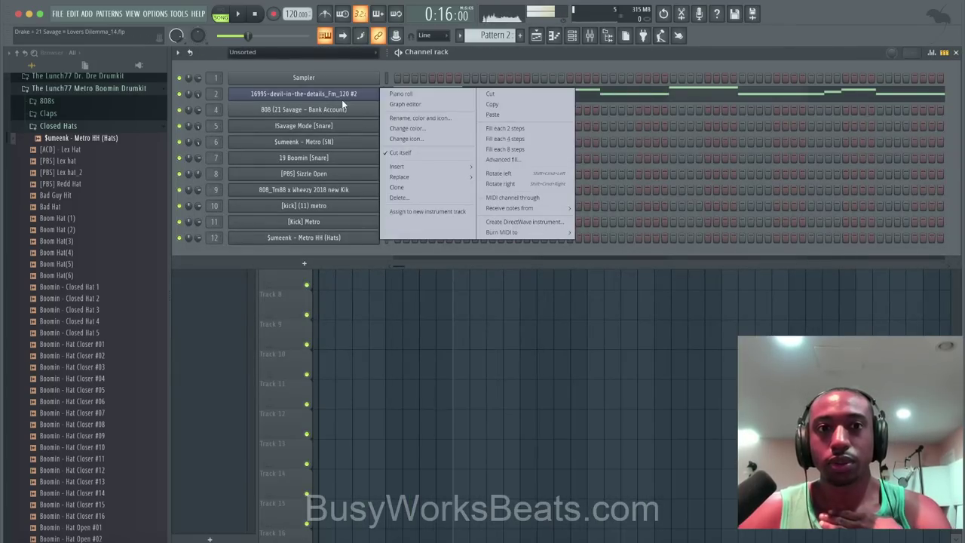
key(c)
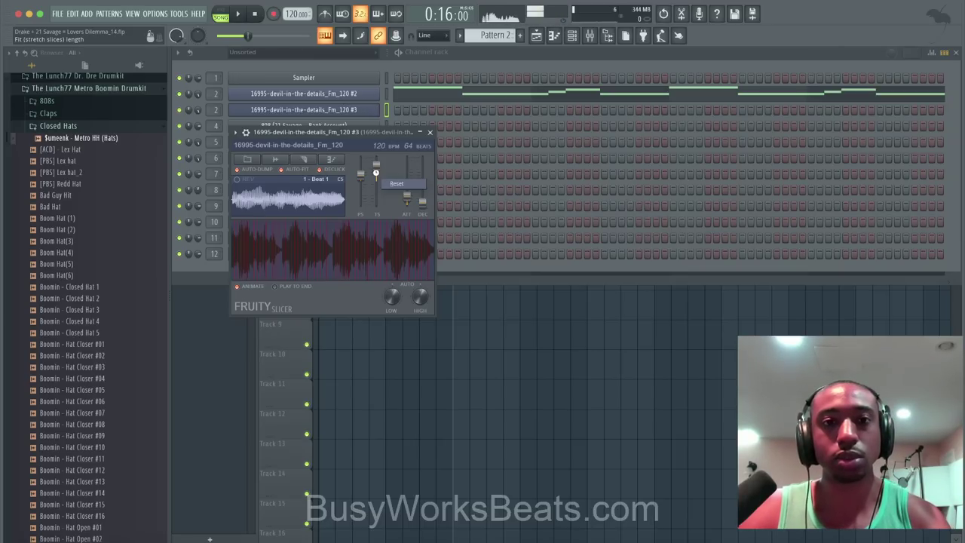
click(429, 132)
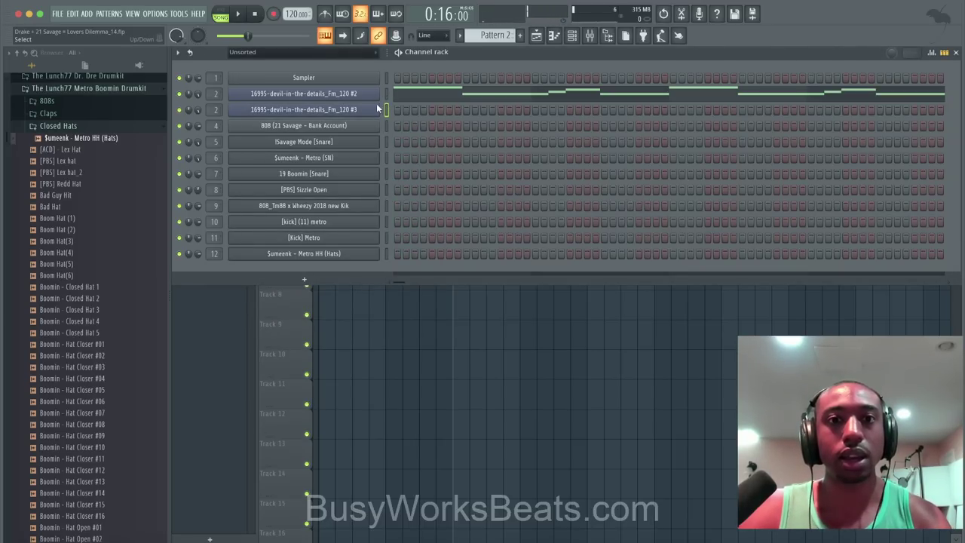
Delete the Beat 3, Beat 4 and Beat 5 notes in bar 8 of the original vocal slicer in Pattern 2.
click(471, 91)
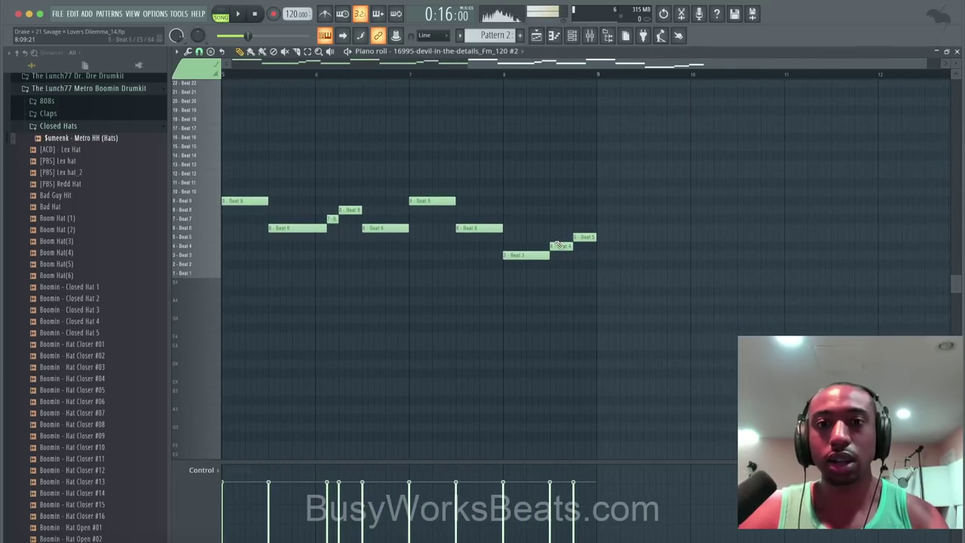
right_click(521, 336)
right_click(537, 327)
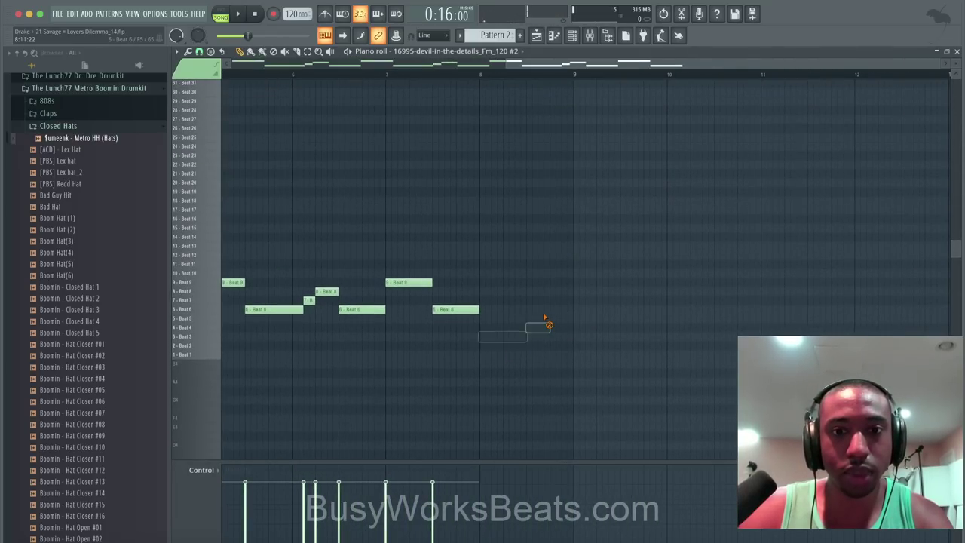
click(955, 52)
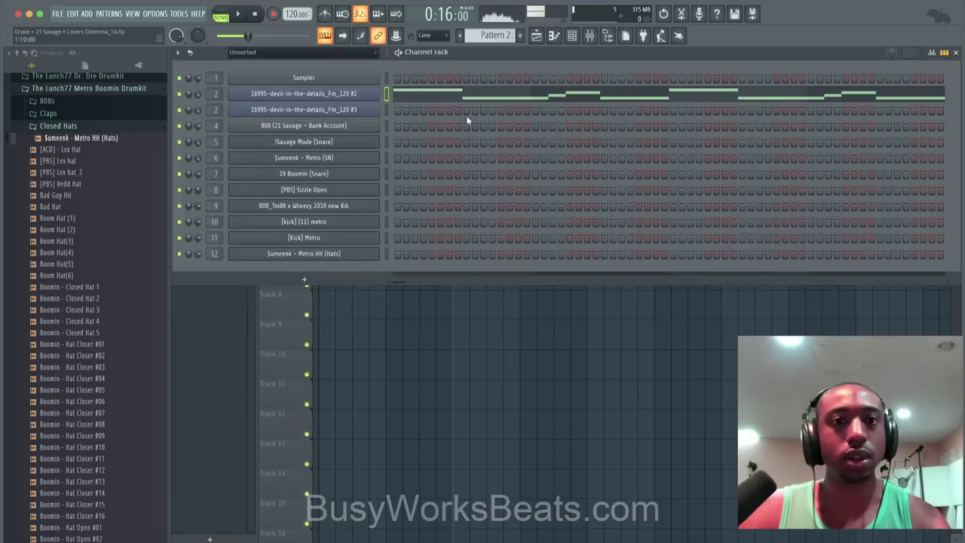
Open the cloned vocal slicer's piano roll in Pattern 2 and try a Beat 6 note in bar 7.
right_click(347, 109)
click(399, 112)
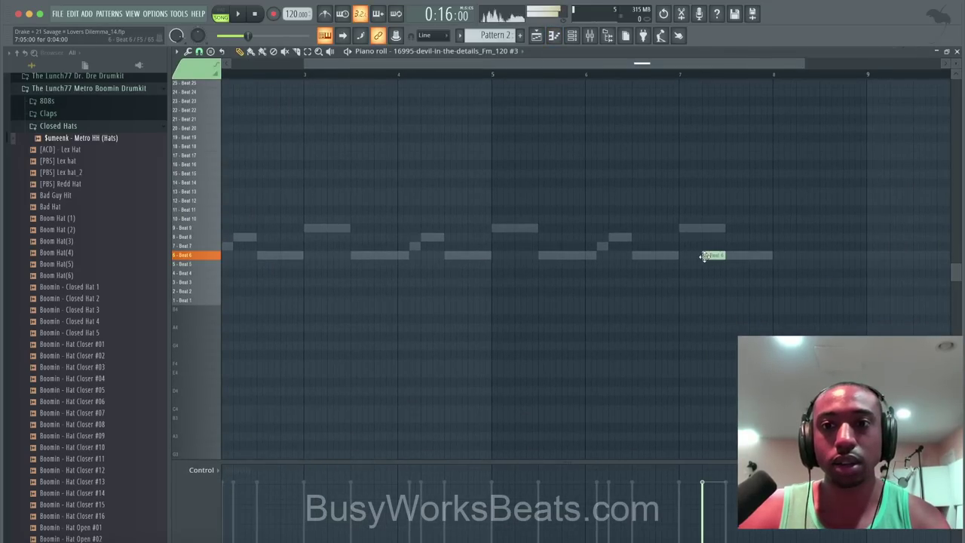
mouse_move(670, 256)
mouse_down()
mouse_move(682, 215)
mouse_move(684, 297)
mouse_move(684, 251)
mouse_up()
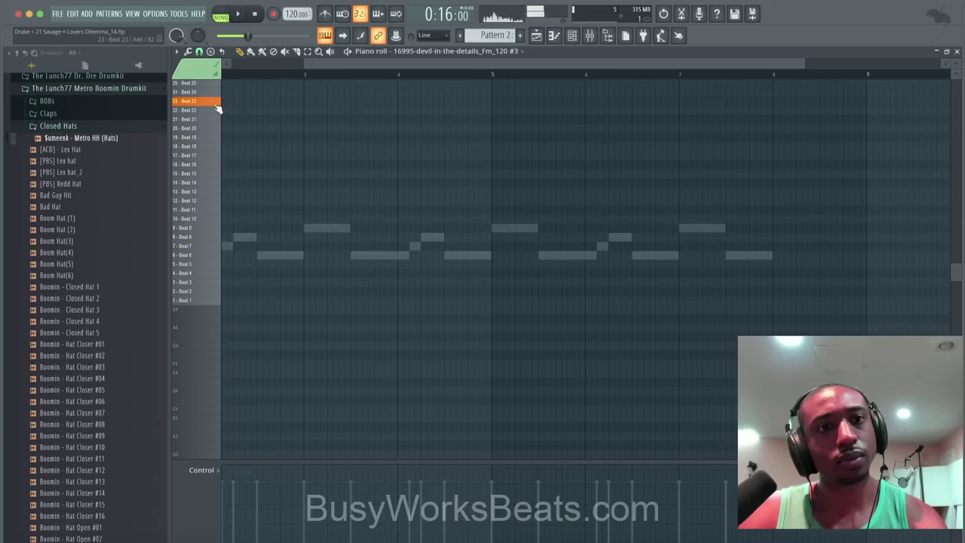
Audition higher vocal slices and place a Beat 3 note at the start of bar 8 in the cloned slicer.
scroll(214, 102, up, 3)
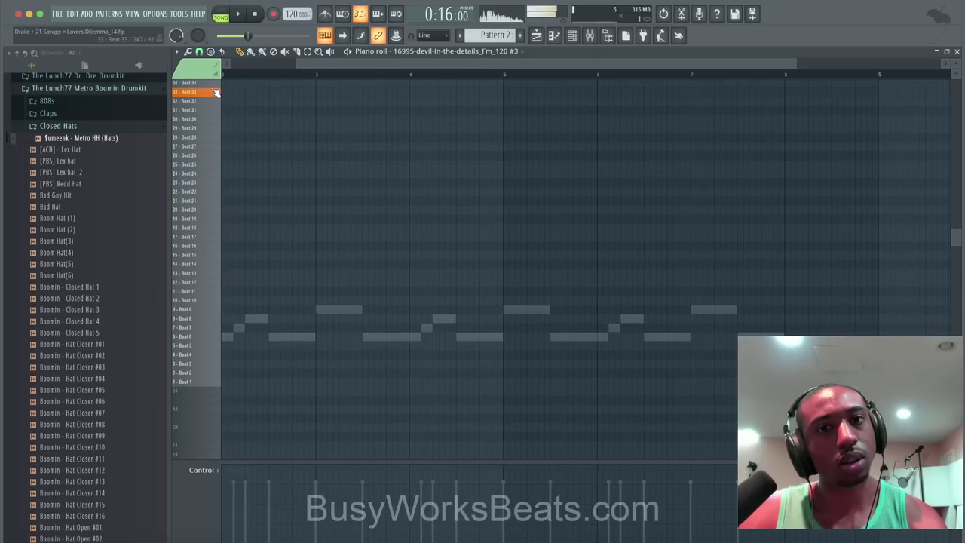
scroll(215, 106, up, 3)
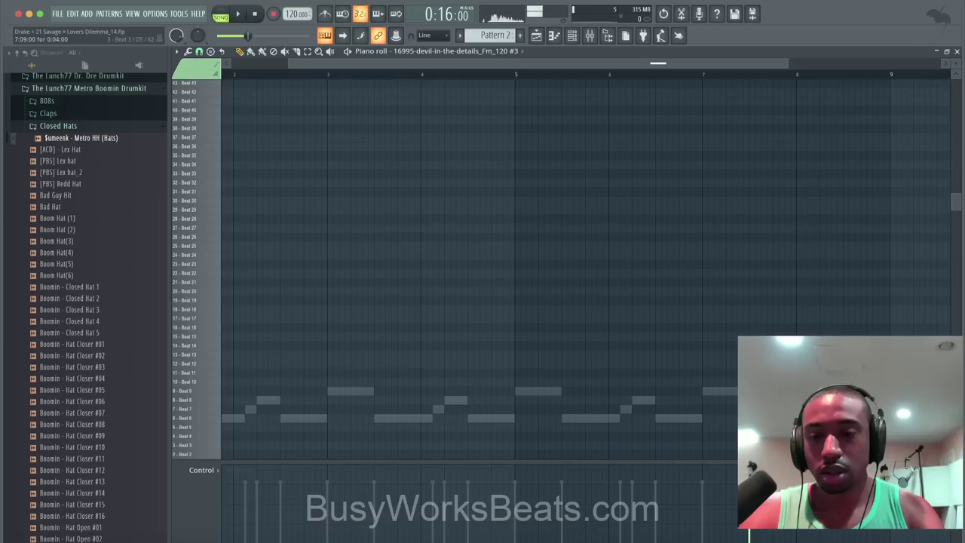
scroll(750, 330, down, 4)
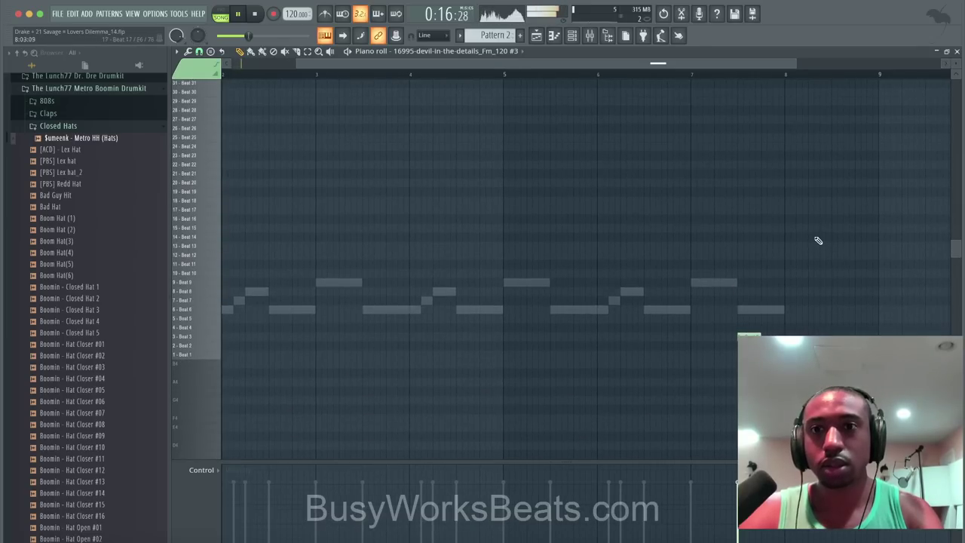
scroll(818, 241, right, 3)
scroll(817, 241, up, 2)
key(space)
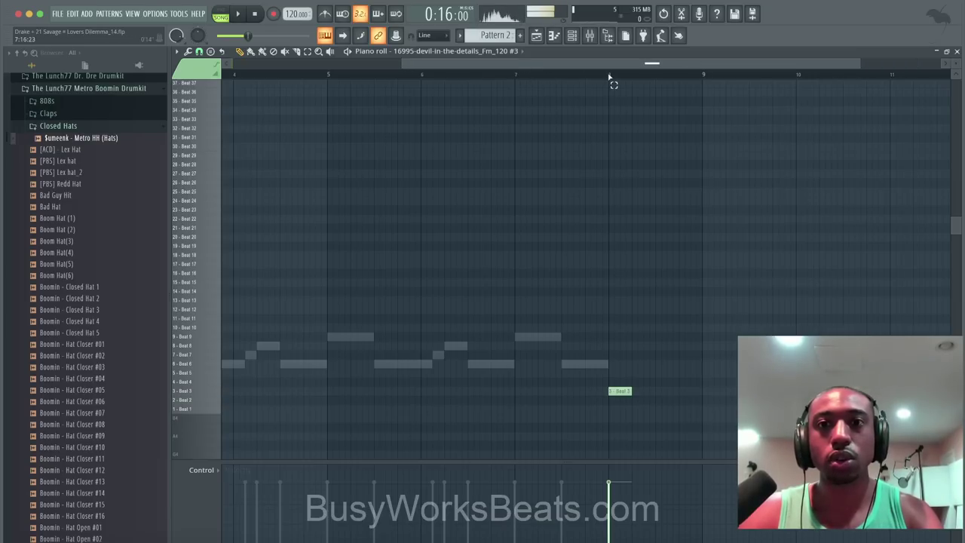
Select bar 8 as the loop range, turn on the metronome and play it in pattern mode.
drag(609, 76, 699, 78)
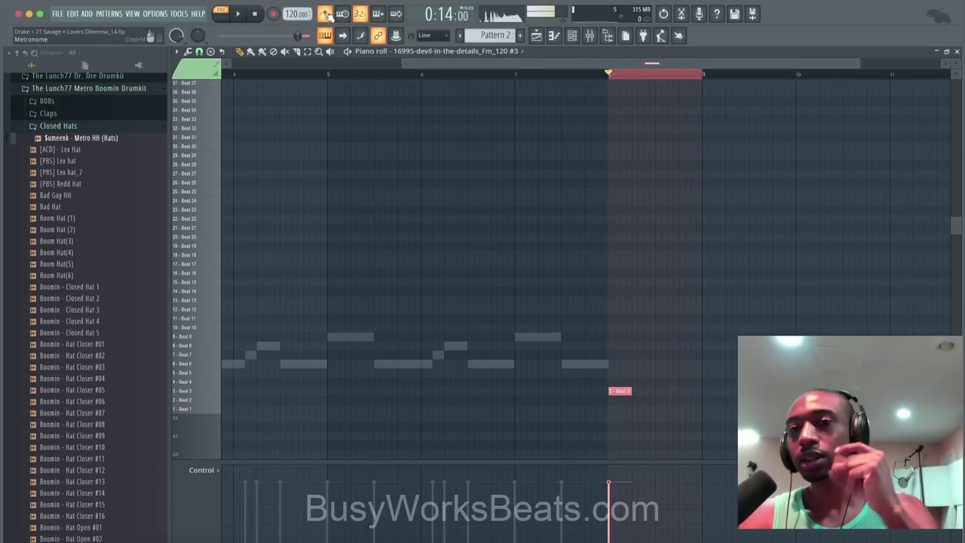
scroll(571, 276, up, 2)
key(space)
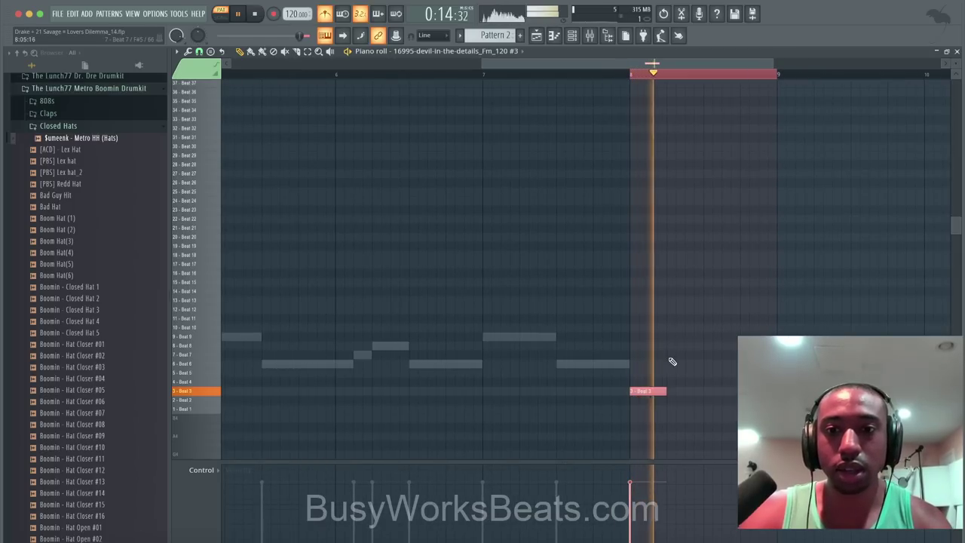
Build a rising run of one-beat notes across bar 8 of Pattern 2, climbing from Beat 3 through Beat 4 and Beat 5.
key(space)
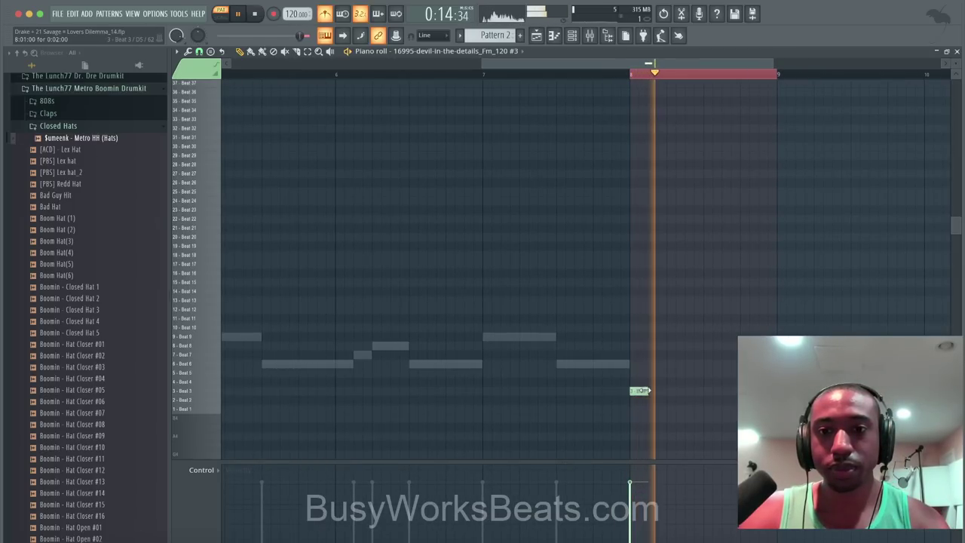
drag(656, 390, 666, 391)
click(666, 382)
key(space)
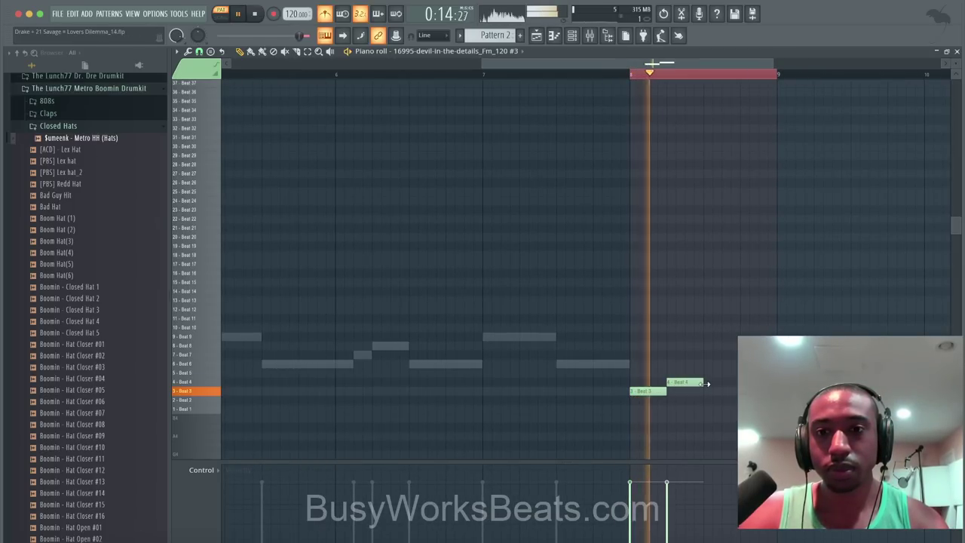
key(space)
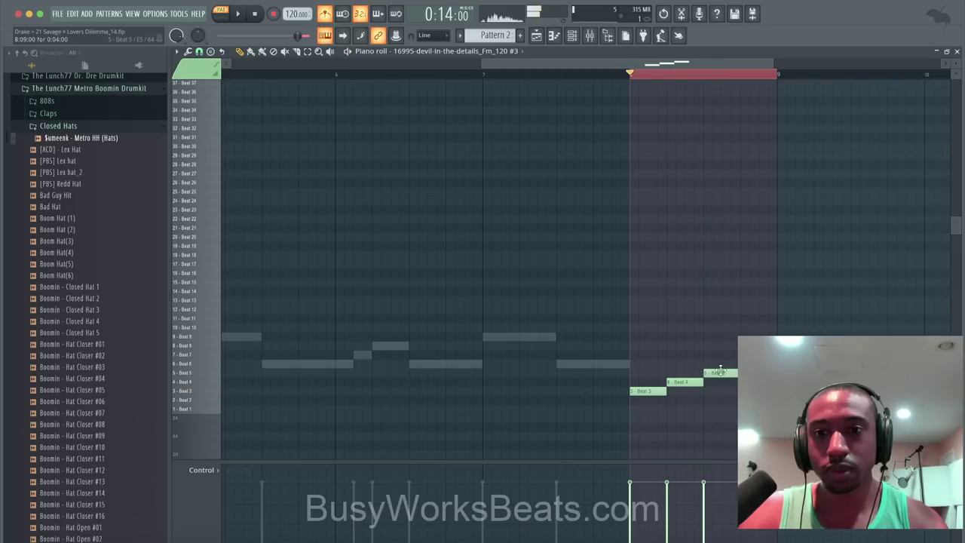
key(space)
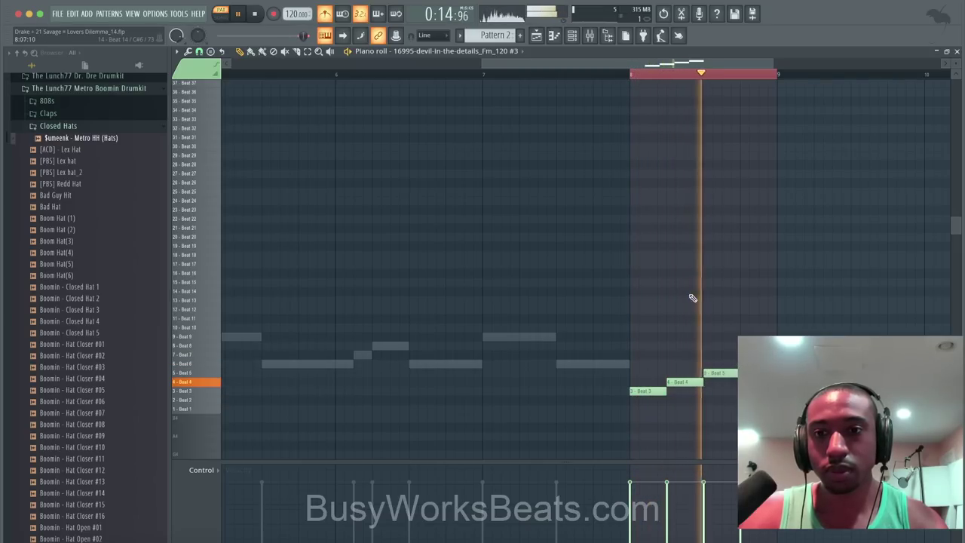
key(space)
Listen to the arrangement in the playlist, playing the end of Pattern 2, the opening bars and the section from bar 13.
click(536, 35)
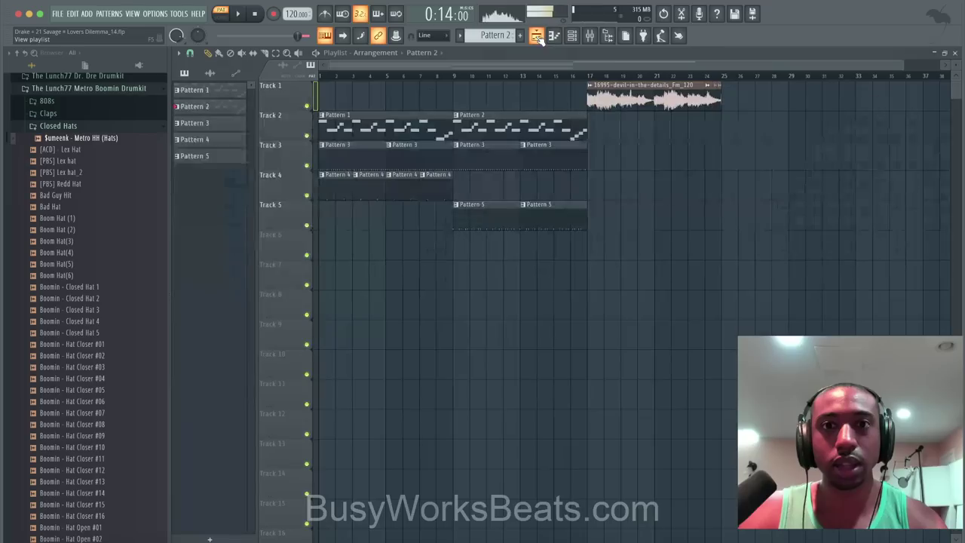
click(565, 75)
key(space)
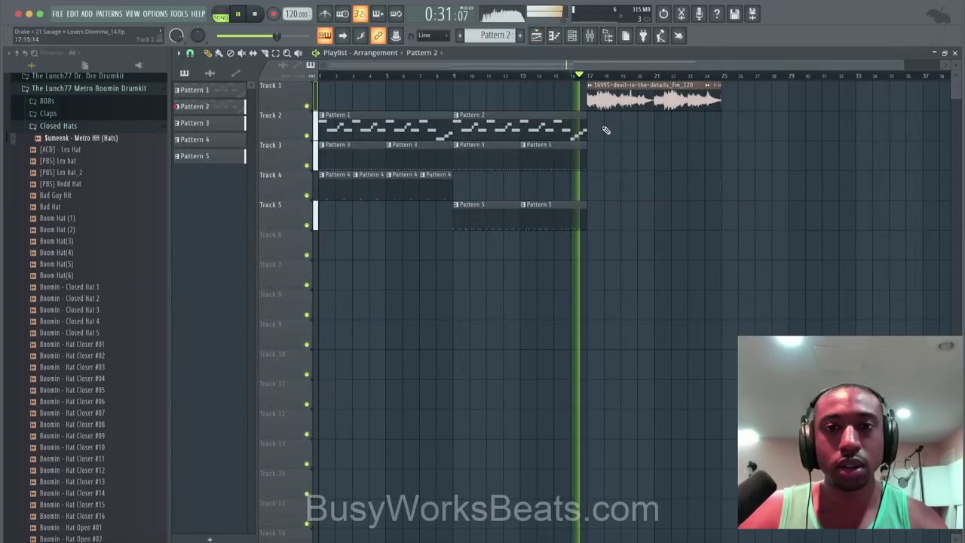
key(space)
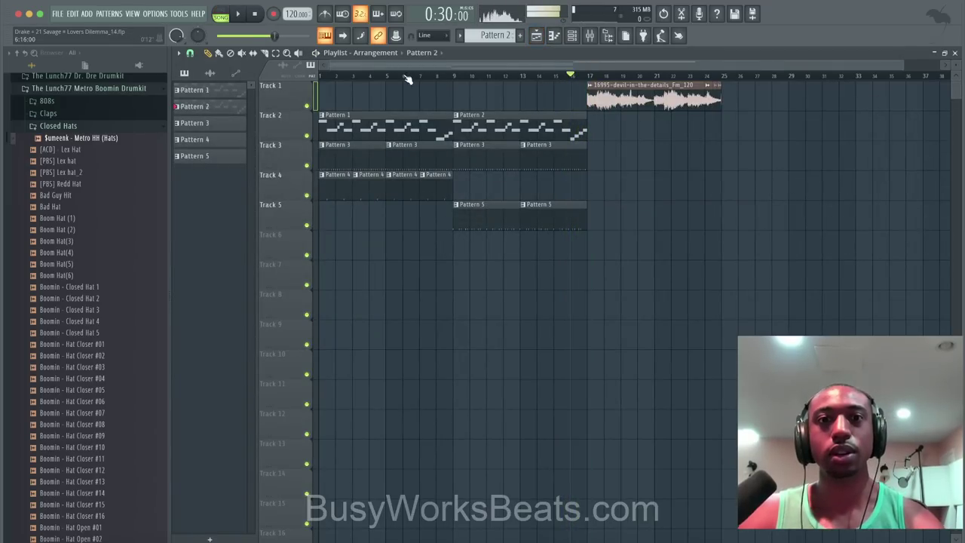
key(space)
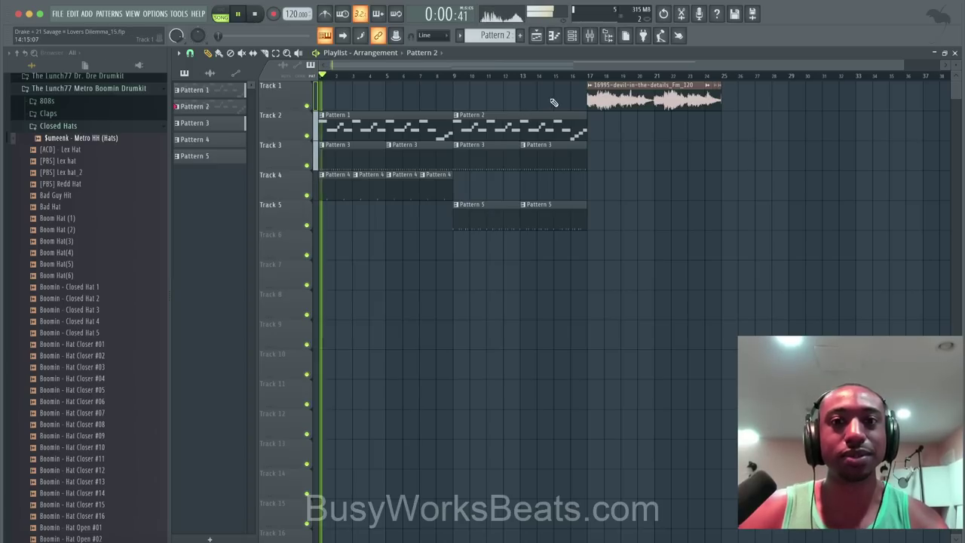
click(518, 76)
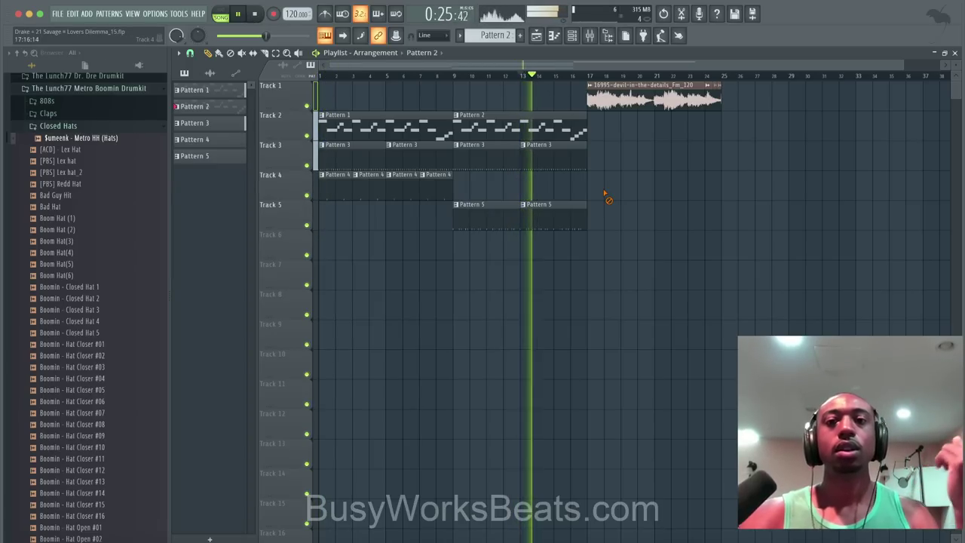
Examine the sampler settings of the 808_Tm88 x Wheezy 2018 new Kik channel in the channel rack.
click(572, 36)
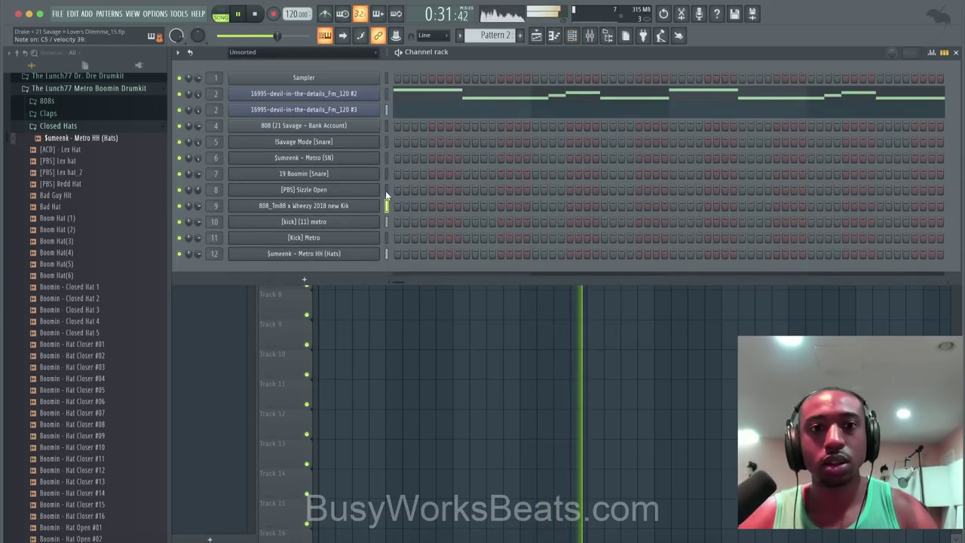
key(space)
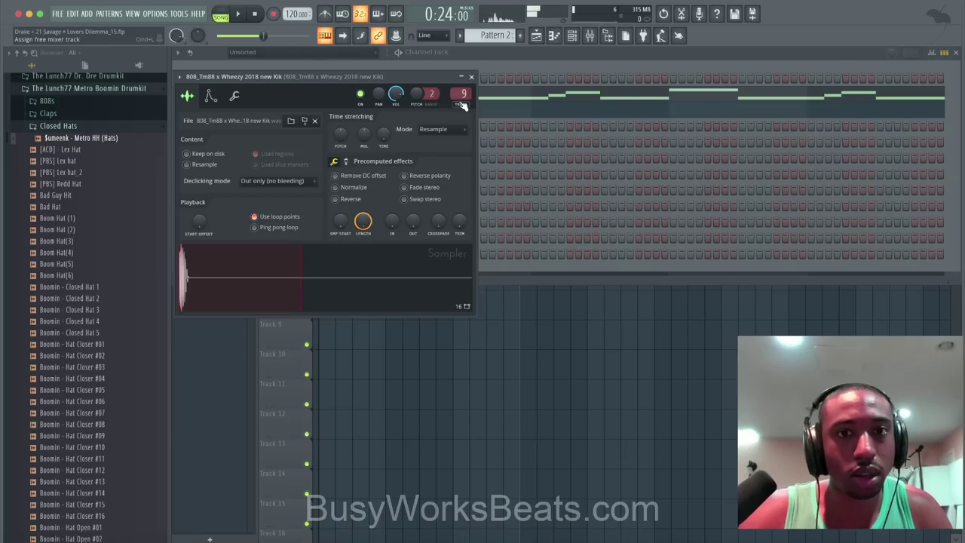
click(471, 77)
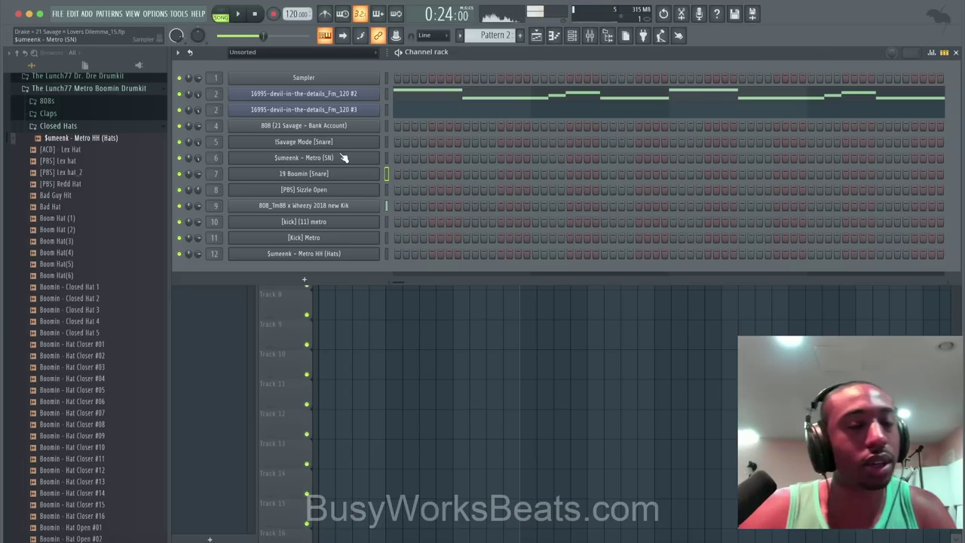
Browse the Metro Boomin drumkit's 808s folder and check the sampler settings of the 808 (21 Savage - Bank Account) channel during playback.
click(58, 103)
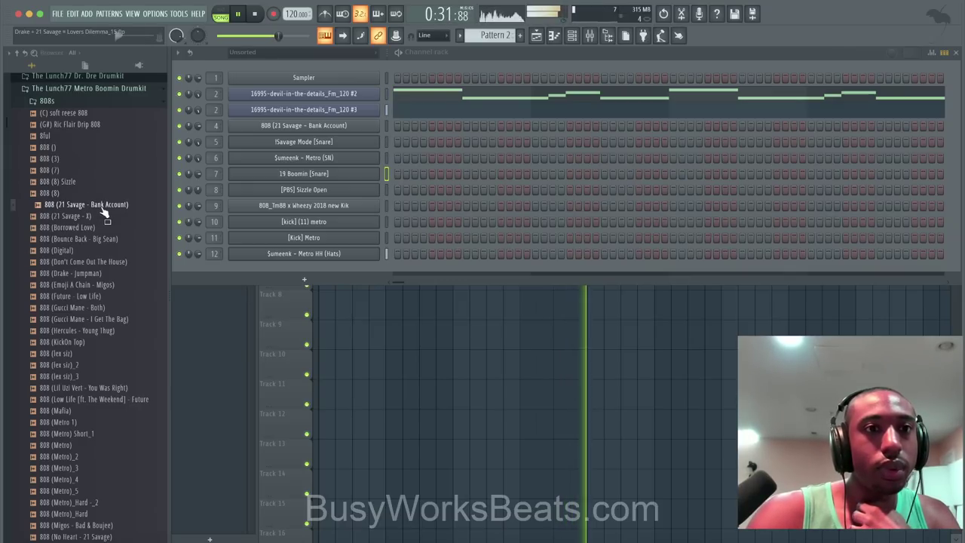
key(space)
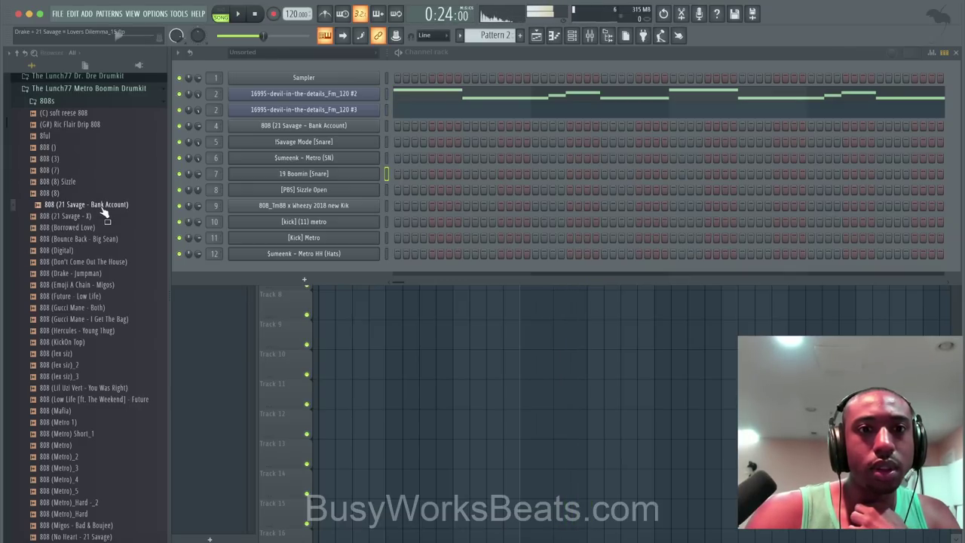
key(space)
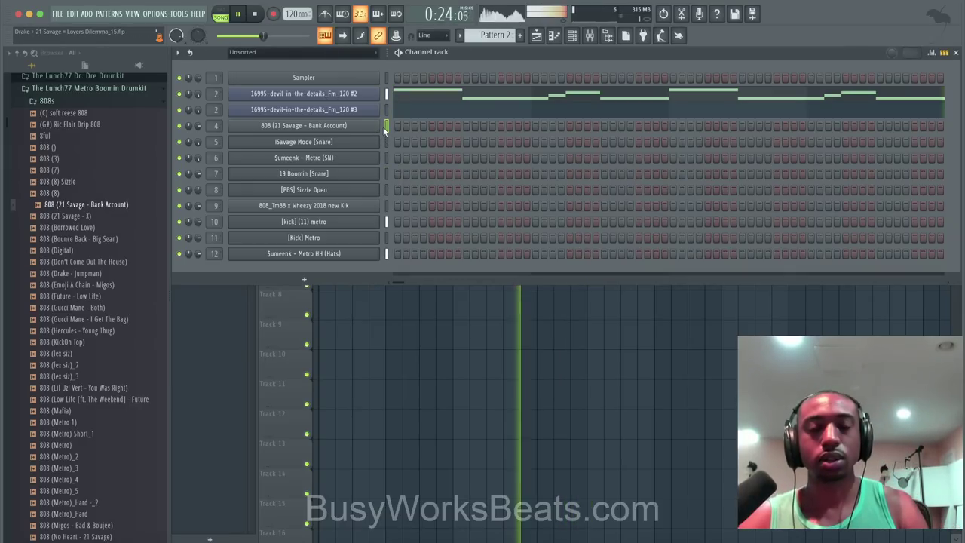
click(362, 125)
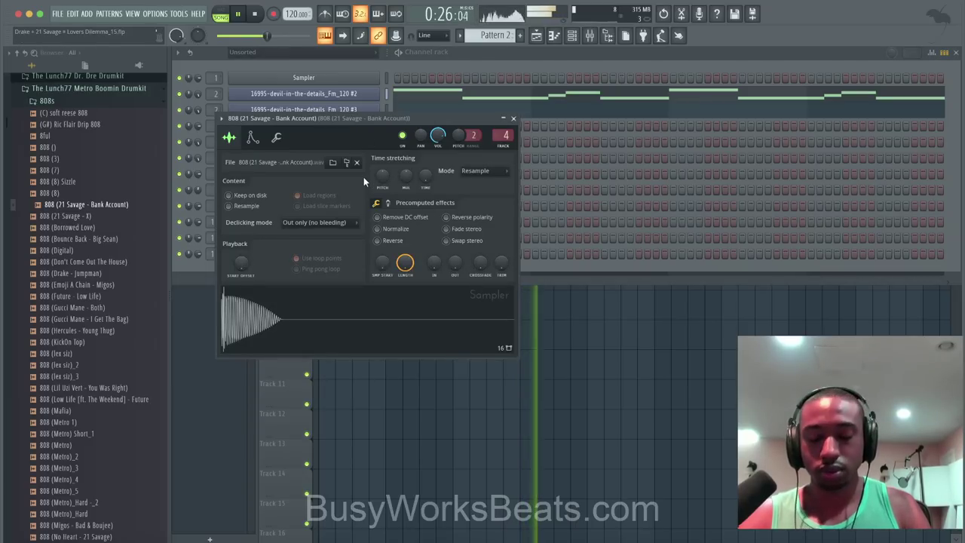
key(space)
click(513, 118)
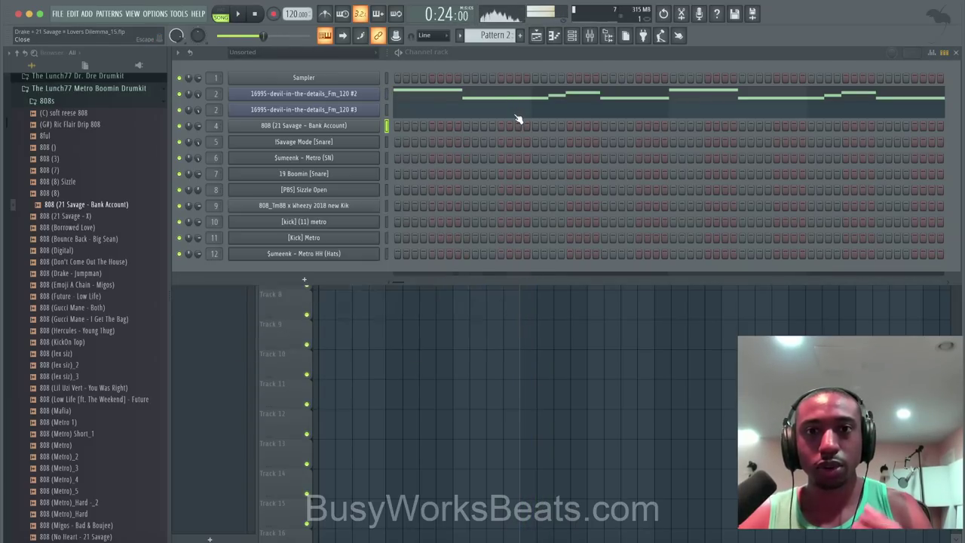
Create a new empty Pattern 6 and play the arrangement from bar 13 in the playlist.
right_click(508, 30)
click(591, 35)
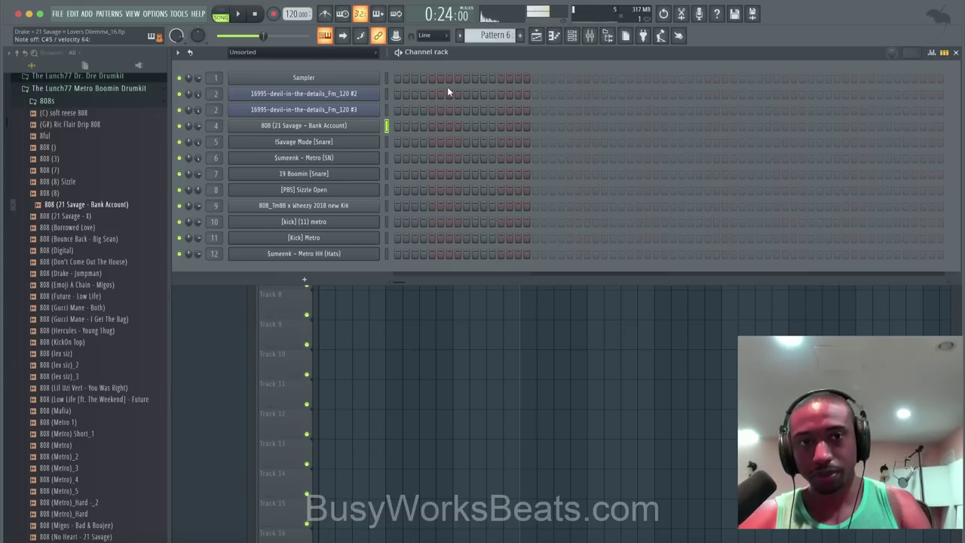
key(space)
key(F6)
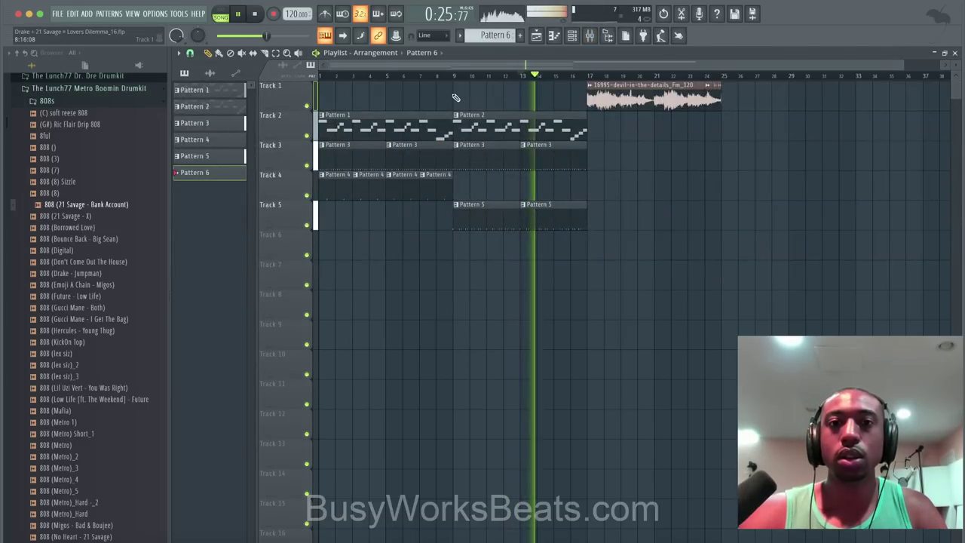
Check the mixer track levels while the song plays, and return to the playlist.
key(F9)
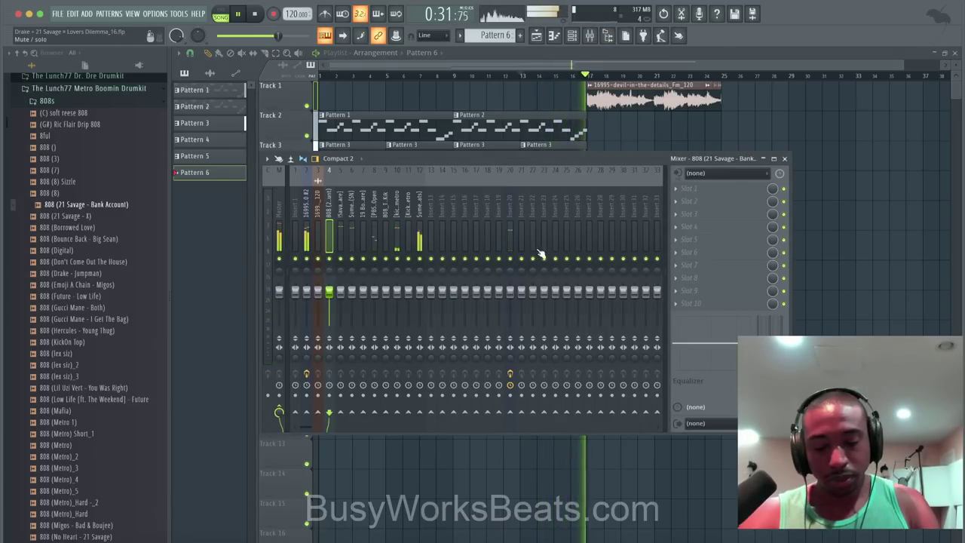
click(786, 159)
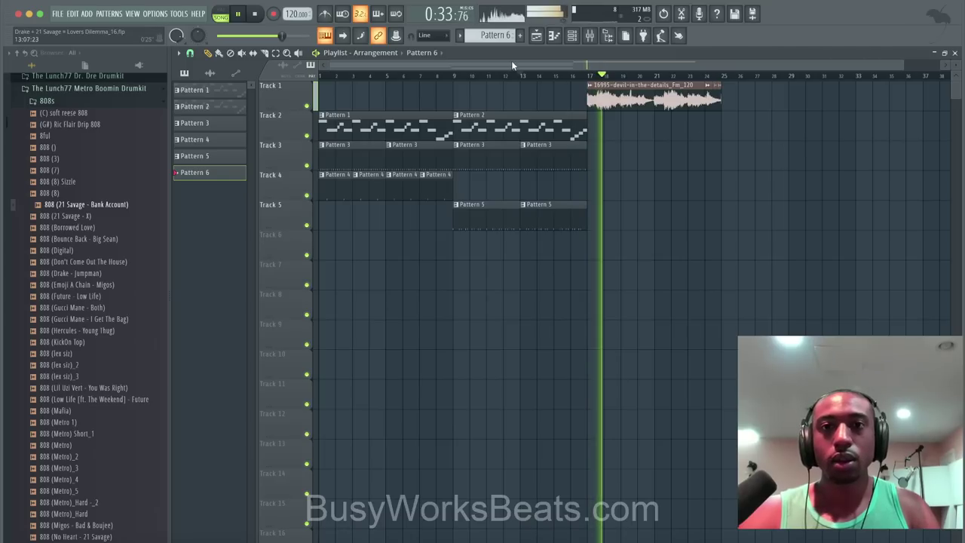
key(F6)
key(F6)
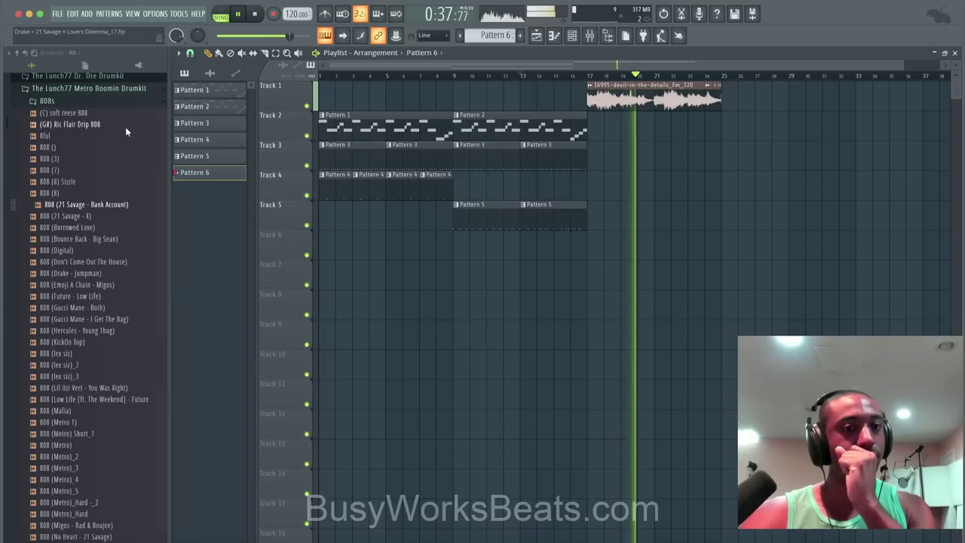
Preview neighbouring samples in the 808s folder and load 808 (21 Savage - X) into a new sampler channel.
click(86, 218)
click(91, 227)
click(91, 216)
key(space)
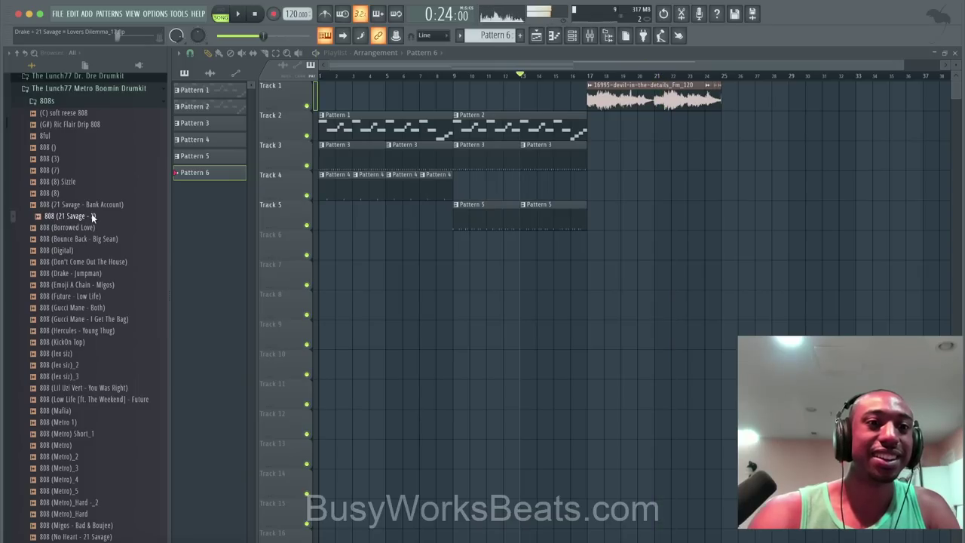
right_click(92, 216)
click(151, 225)
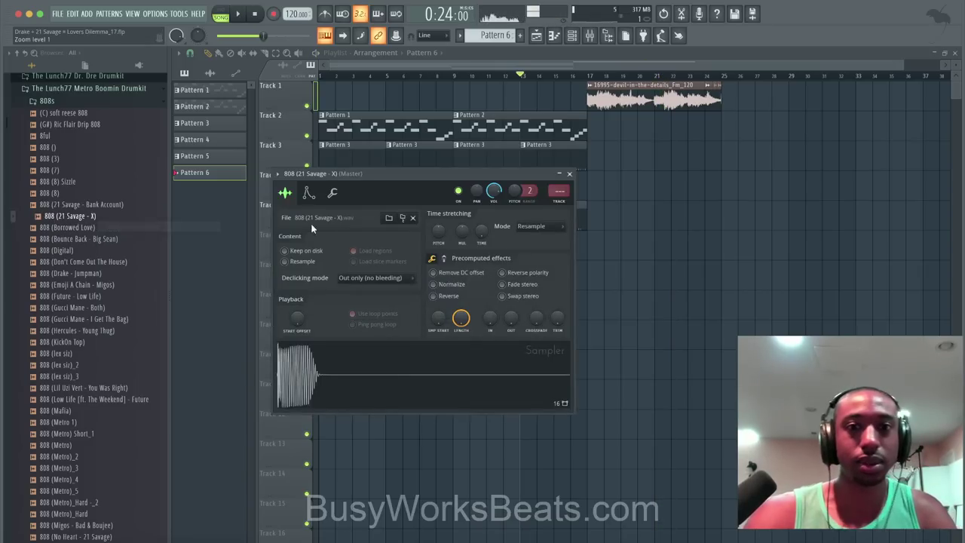
click(569, 174)
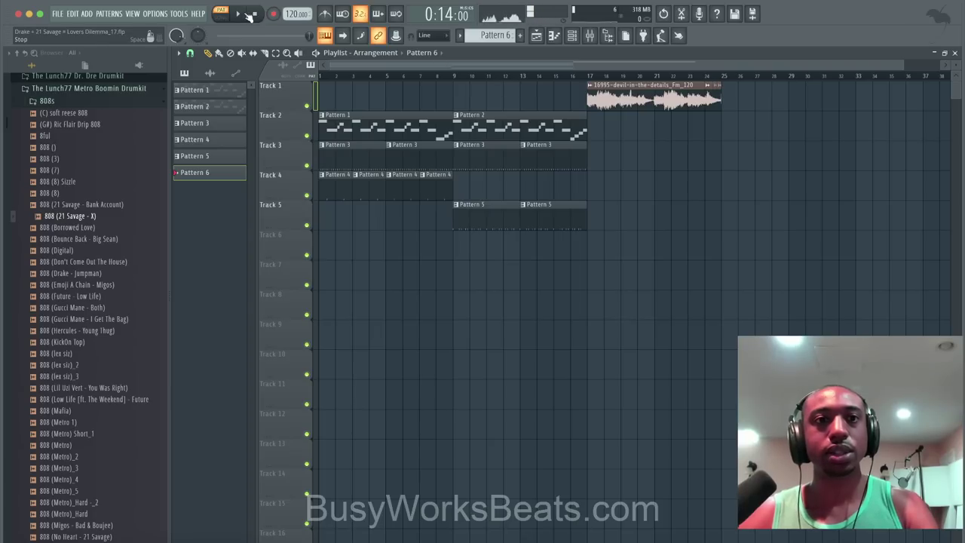
Route the 808 (21 Savage - X) channel to mixer track 13 while the song plays, and return to the playlist.
key(space)
click(573, 37)
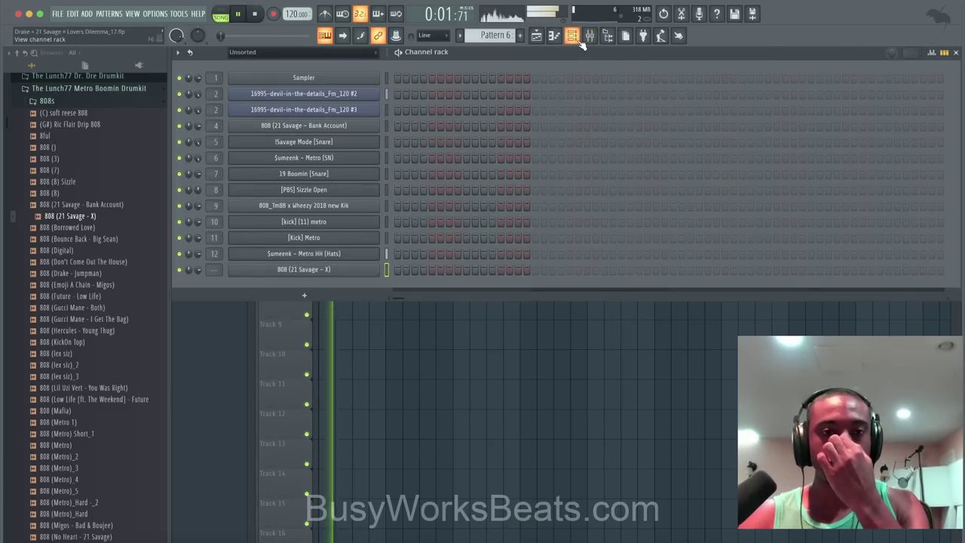
key(F9)
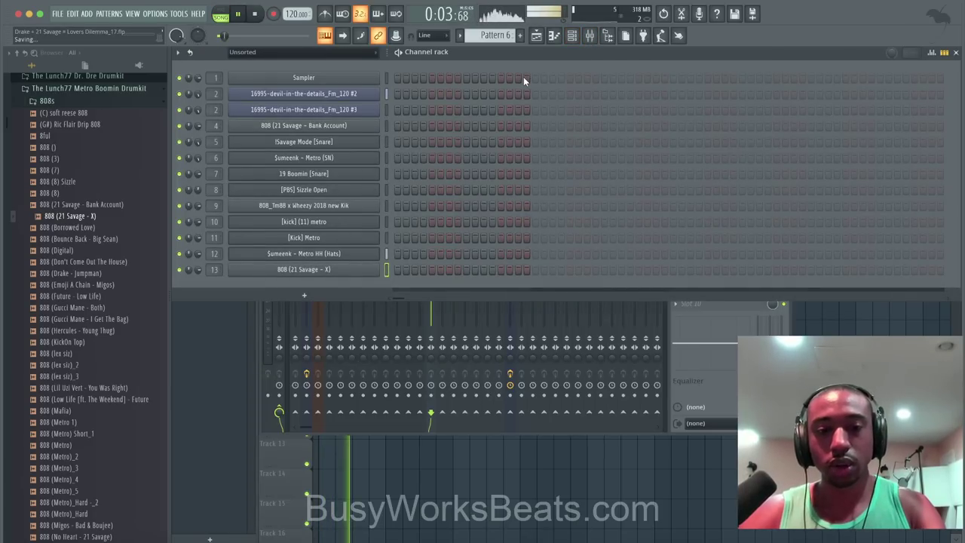
click(640, 463)
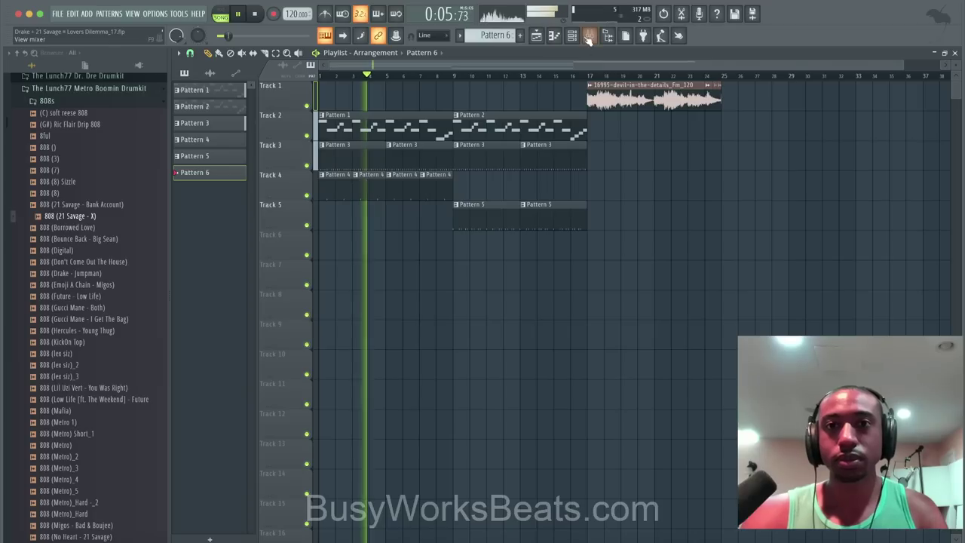
Check the new 808 channel's routing in the mixer during playback and save the project.
click(589, 37)
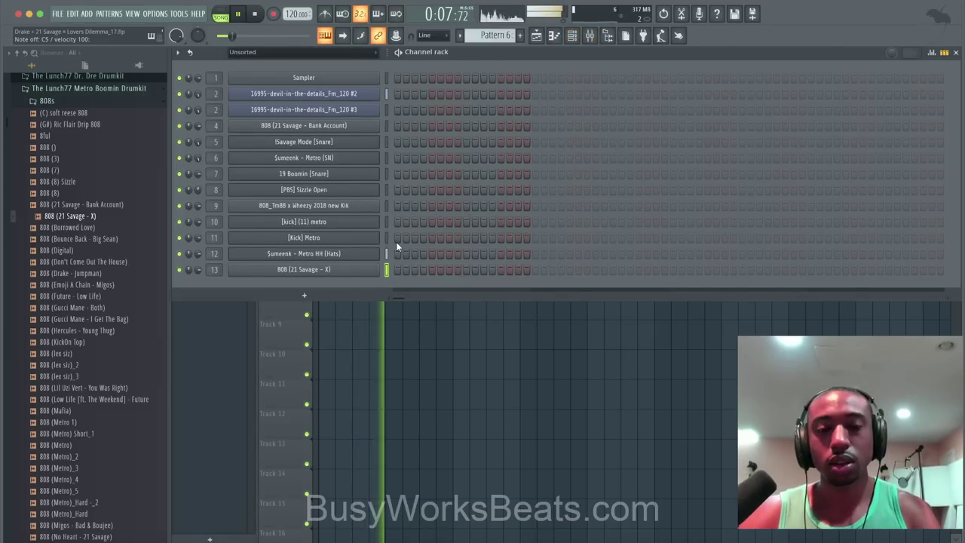
click(589, 35)
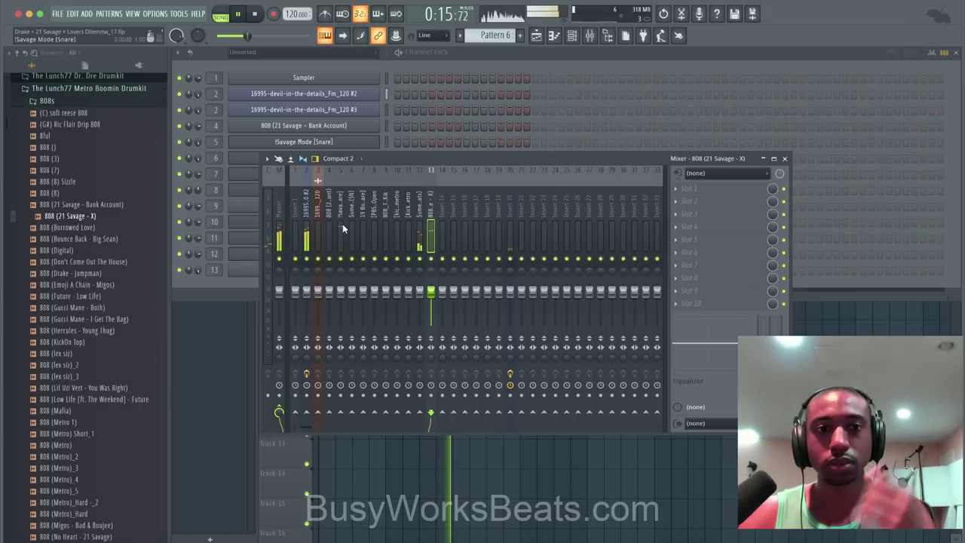
click(784, 160)
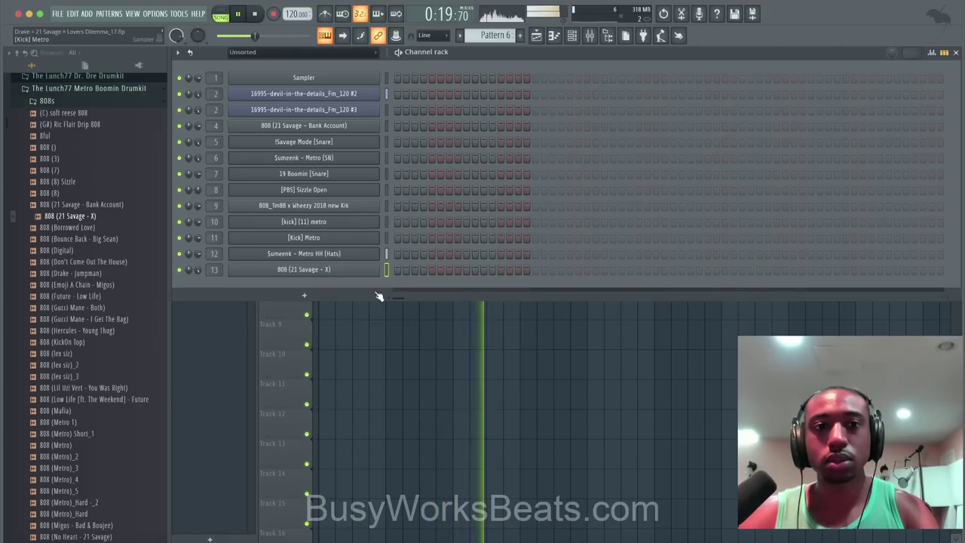
click(410, 346)
key(ctrl+s)
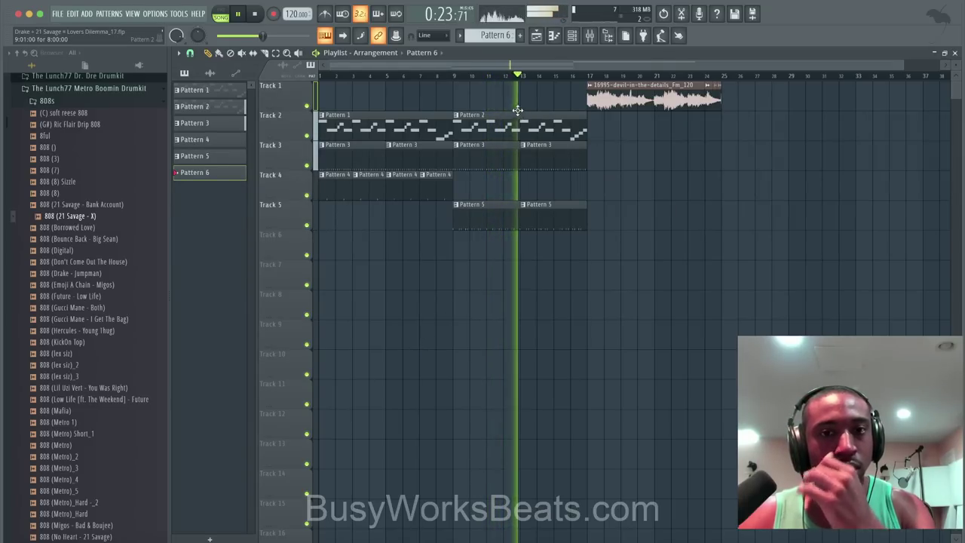
Play the song from bar 9, stop it, and open Pattern 5 from the playlist to show its drum steps in the channel rack.
click(453, 76)
click(571, 38)
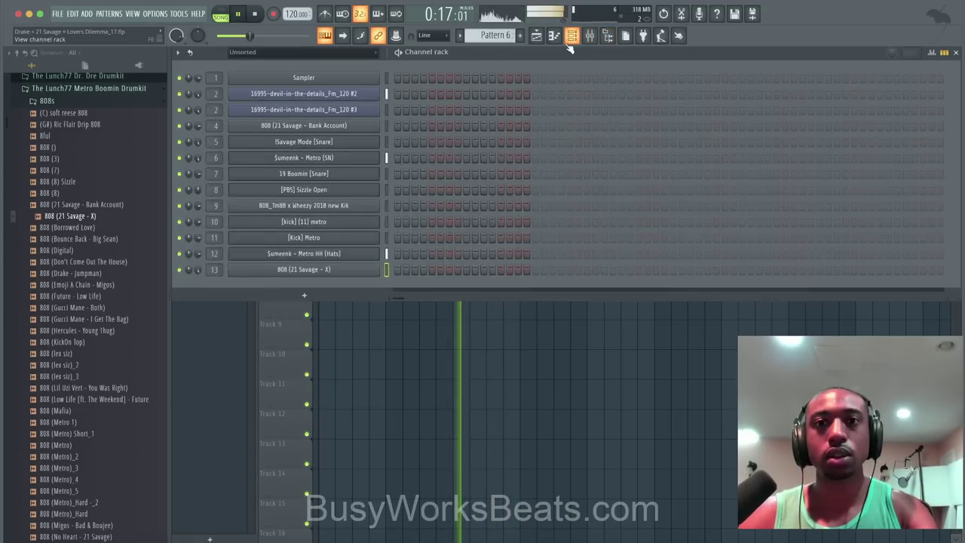
click(430, 392)
key(space)
double_click(476, 217)
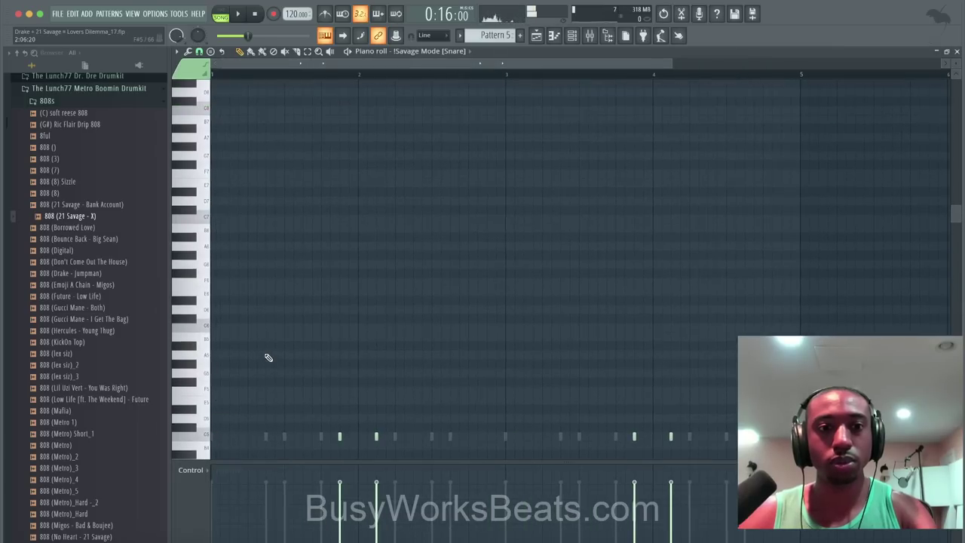
click(956, 52)
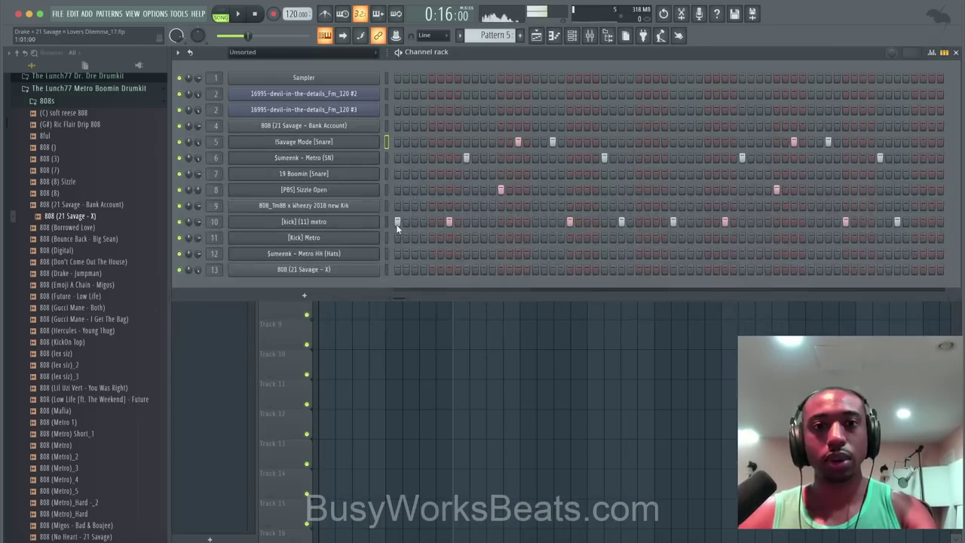
Remove the [kick] (11) metro hits on steps 7 and 39 of Pattern 5 and audition the groove from bar 9.
key(space)
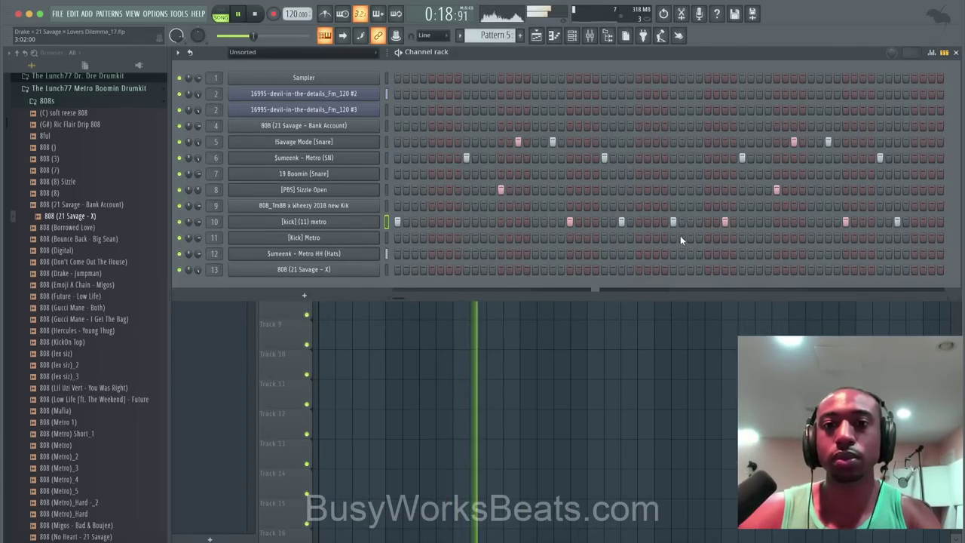
right_click(725, 221)
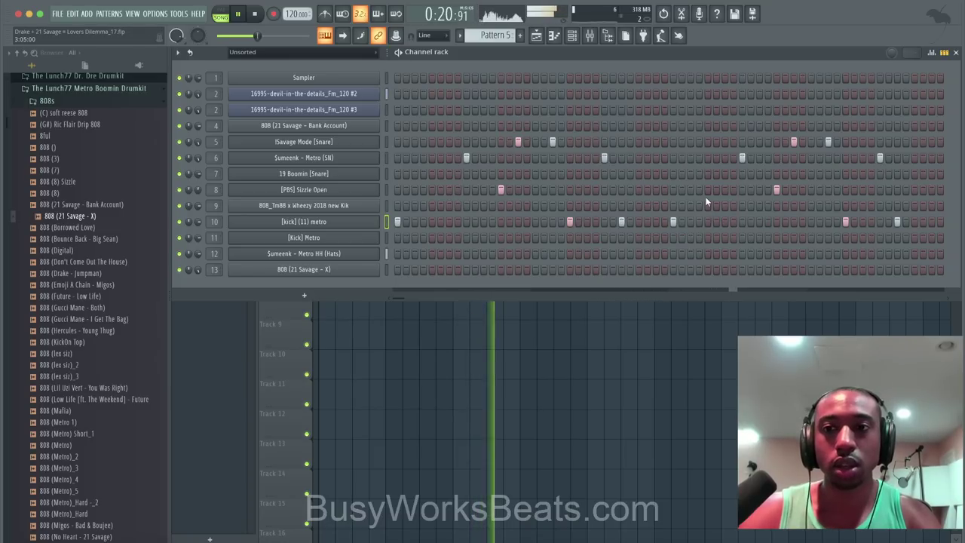
key(F6)
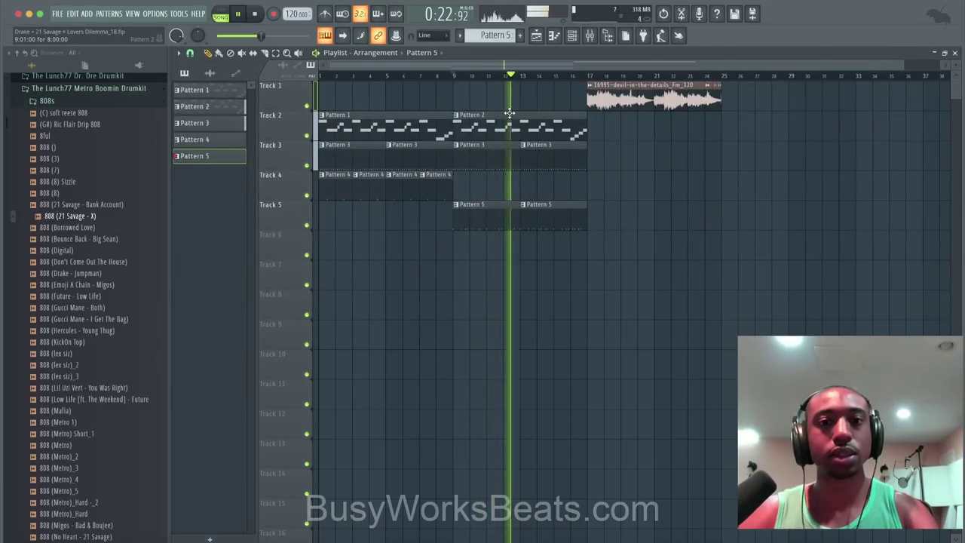
click(454, 82)
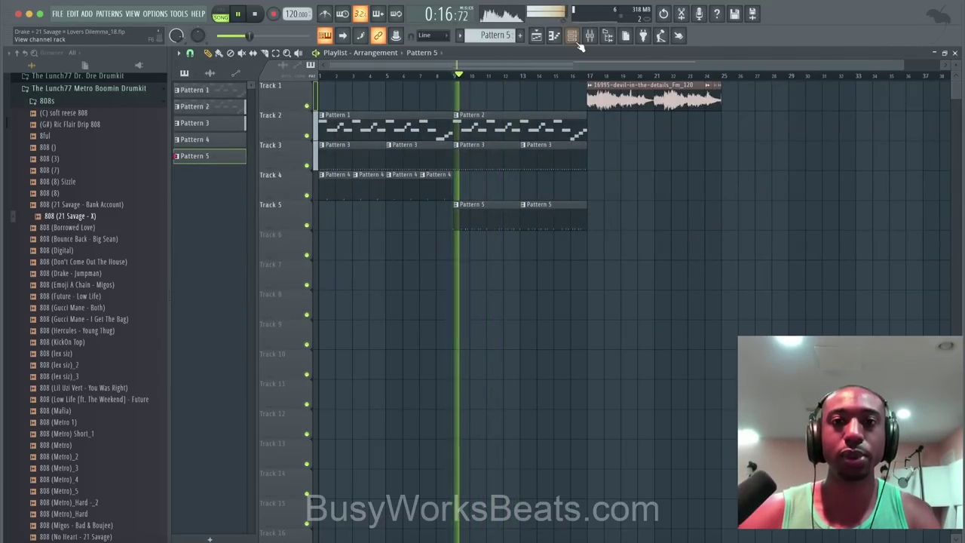
key(F6)
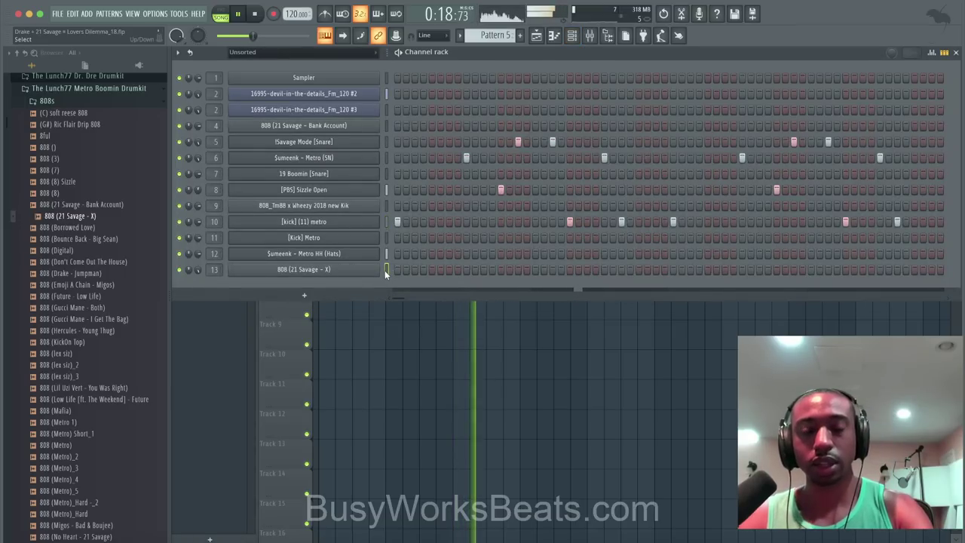
key(space)
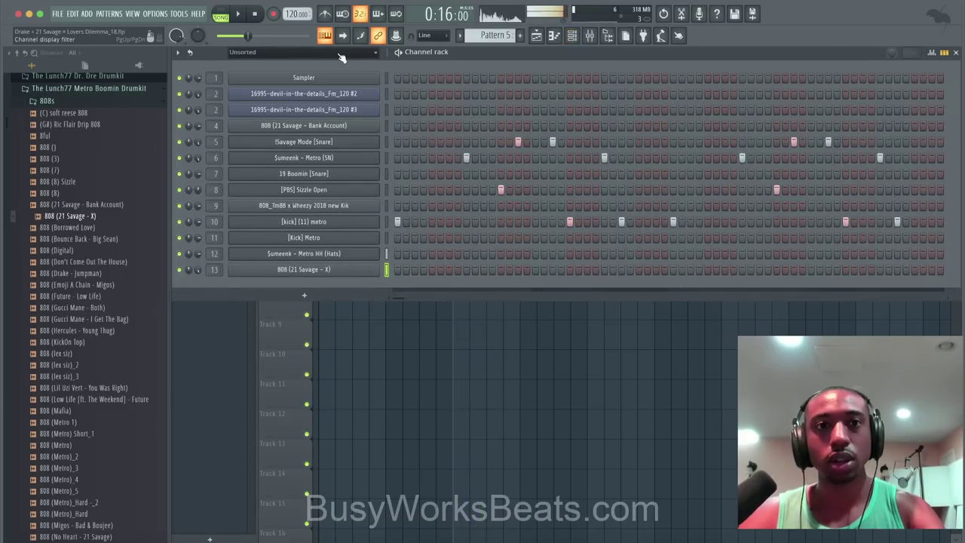
Lower the volume of the melody's mixer track 2 to 61% during playback and return to the channel rack.
click(590, 37)
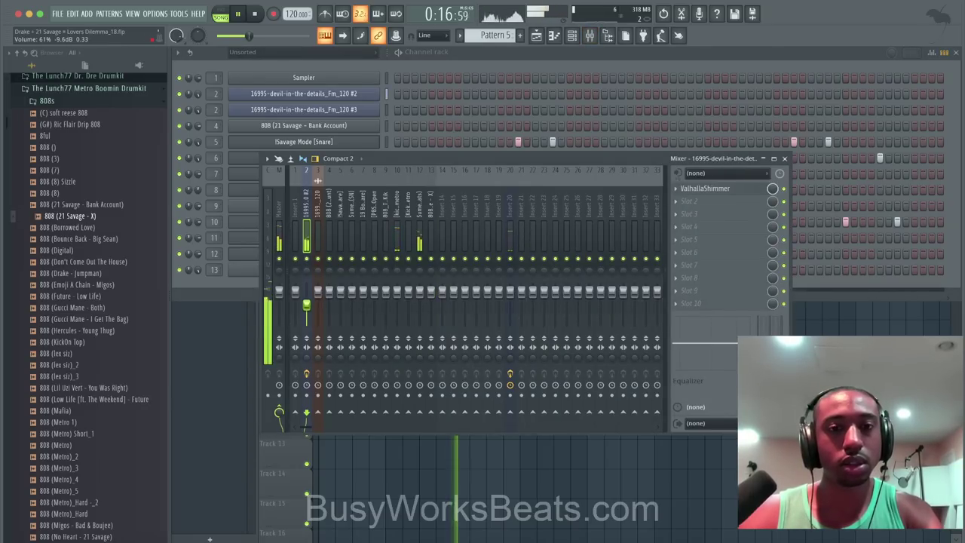
click(785, 158)
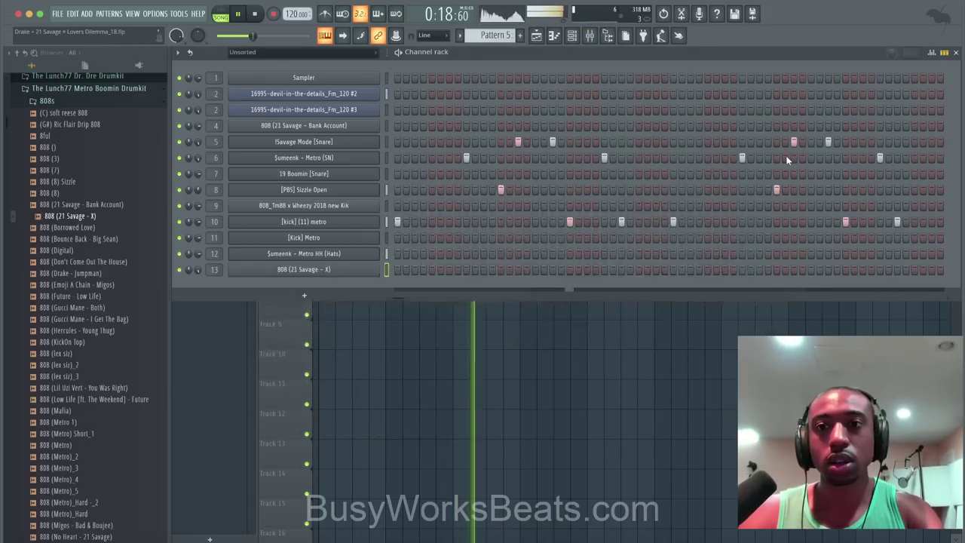
key(space)
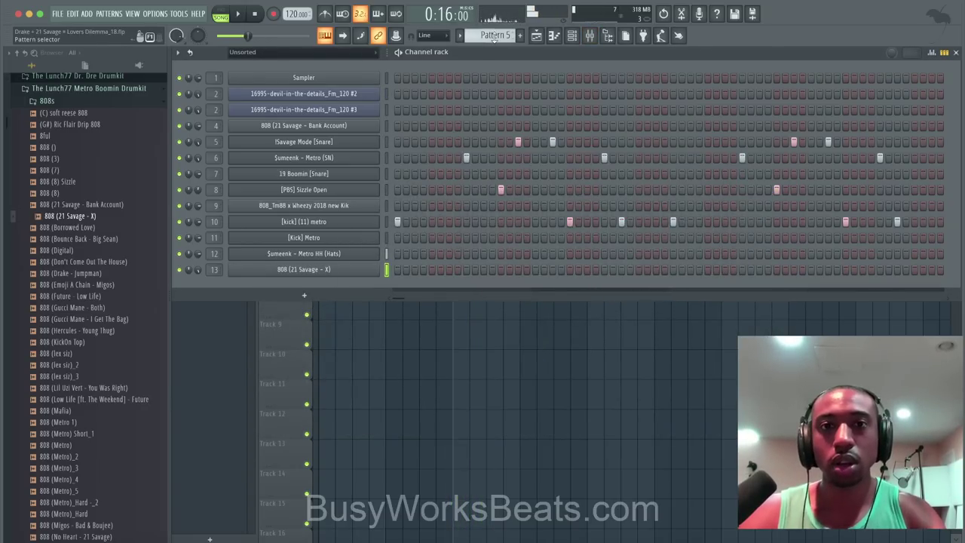
Create Pattern 6 and record an 808 (21 Savage - X) bass line live into it from bar 9 through bar 16.
drag(509, 36, 509, 31)
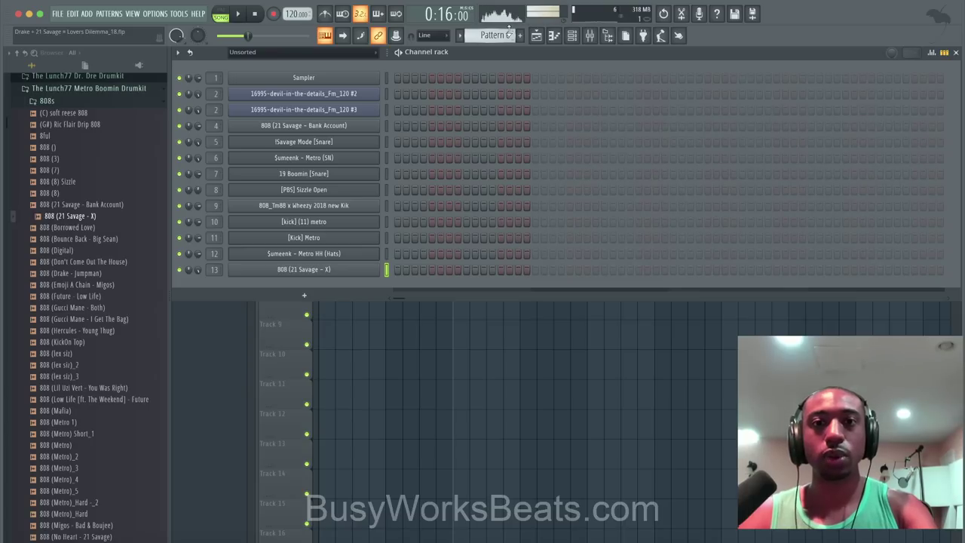
click(273, 14)
click(539, 340)
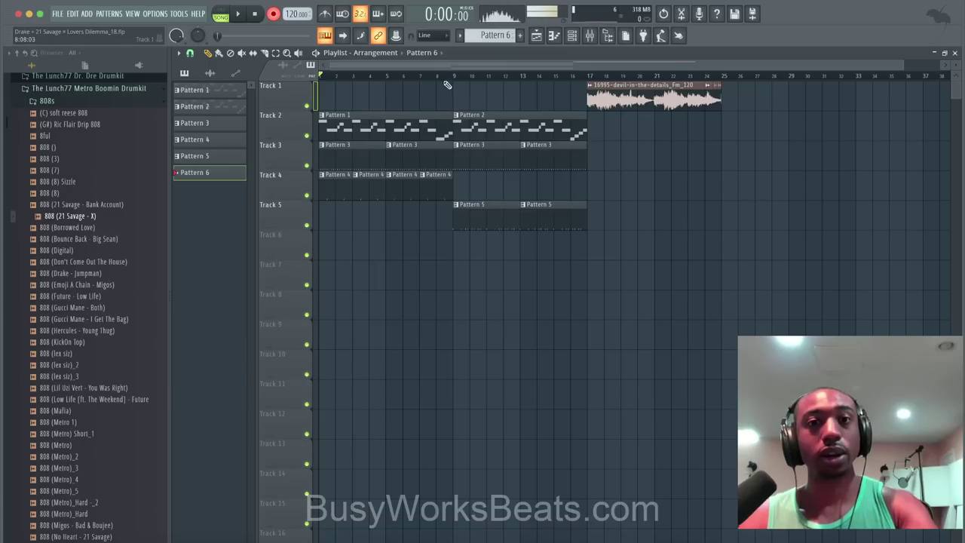
key(space)
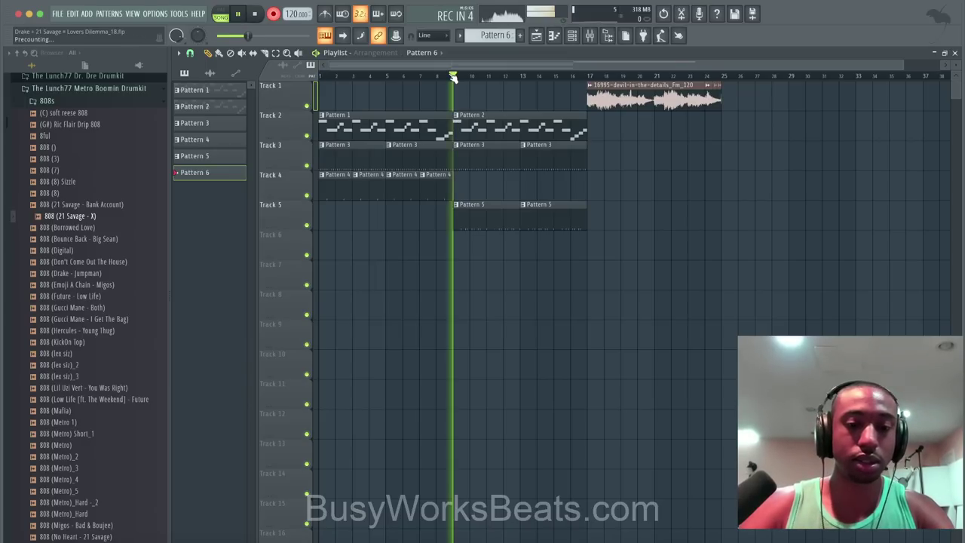
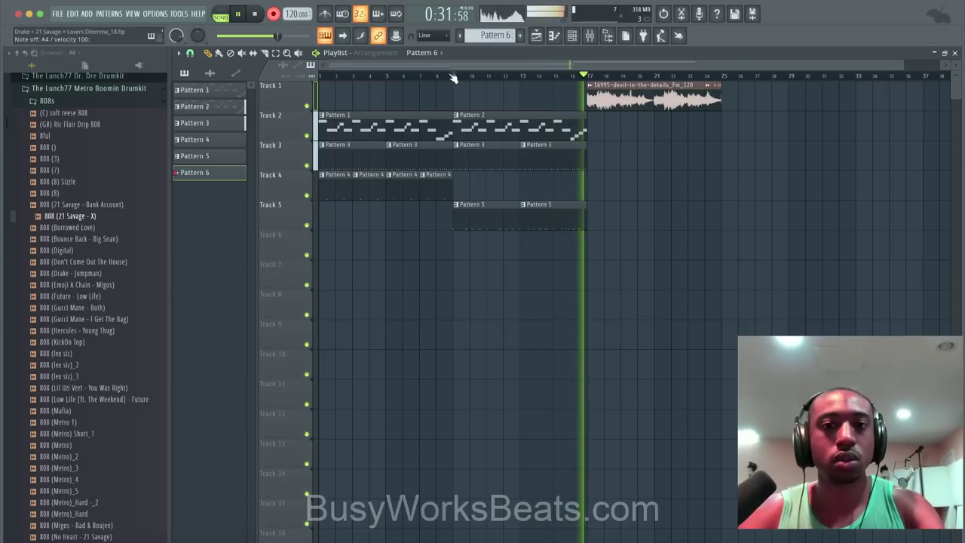
key(space)
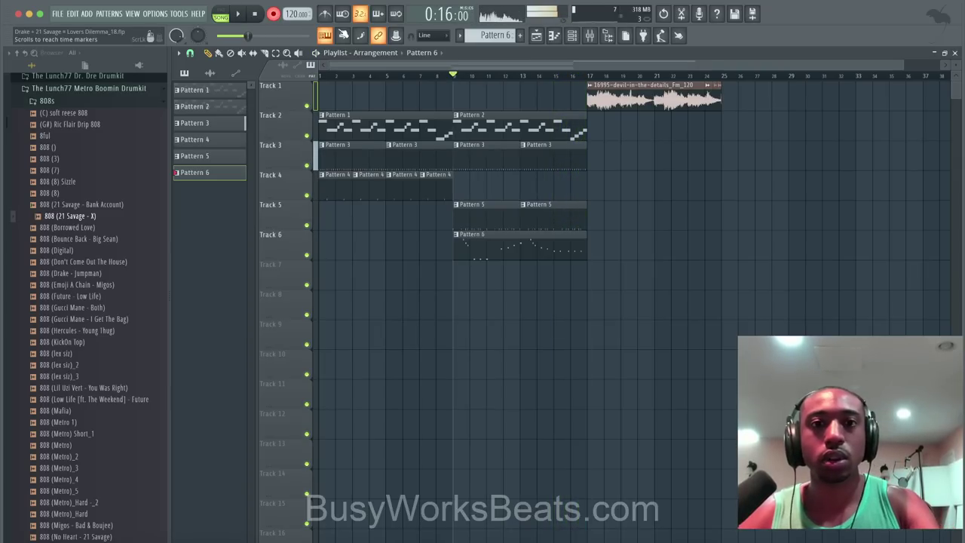
Open Pattern 6's 808 notes in the piano roll, transpose them all up one octave and listen to the opening notes.
double_click(496, 238)
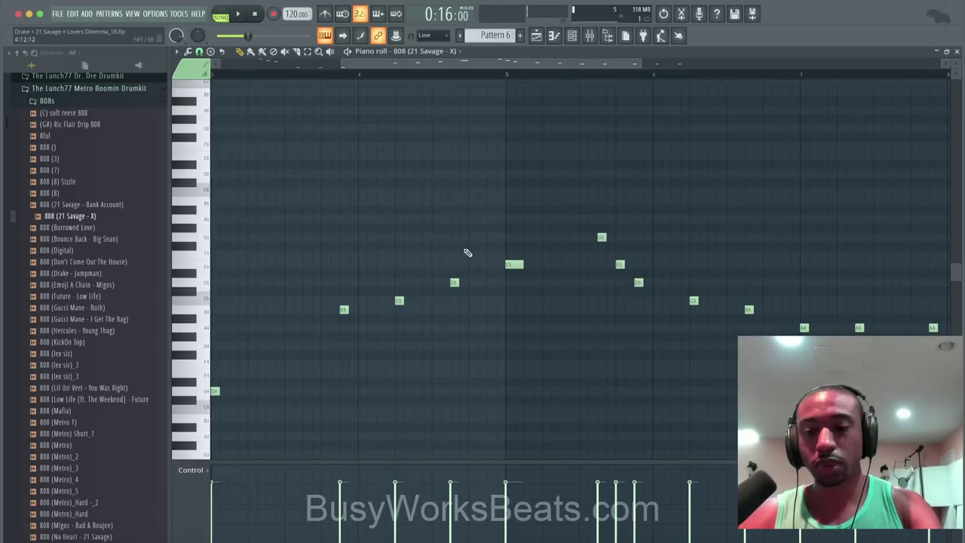
key(ctrl+Up)
scroll(517, 246, up, 4)
scroll(517, 246, left, 6)
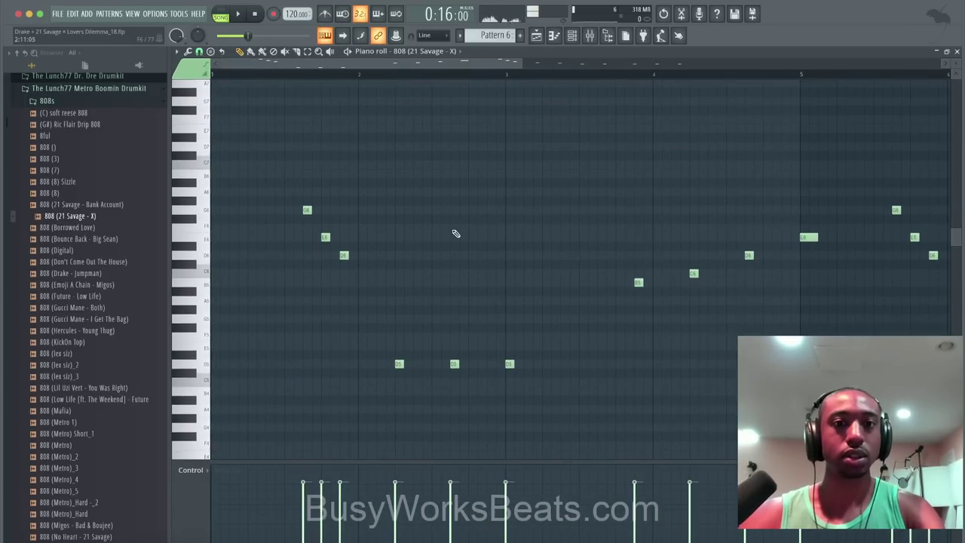
key(space)
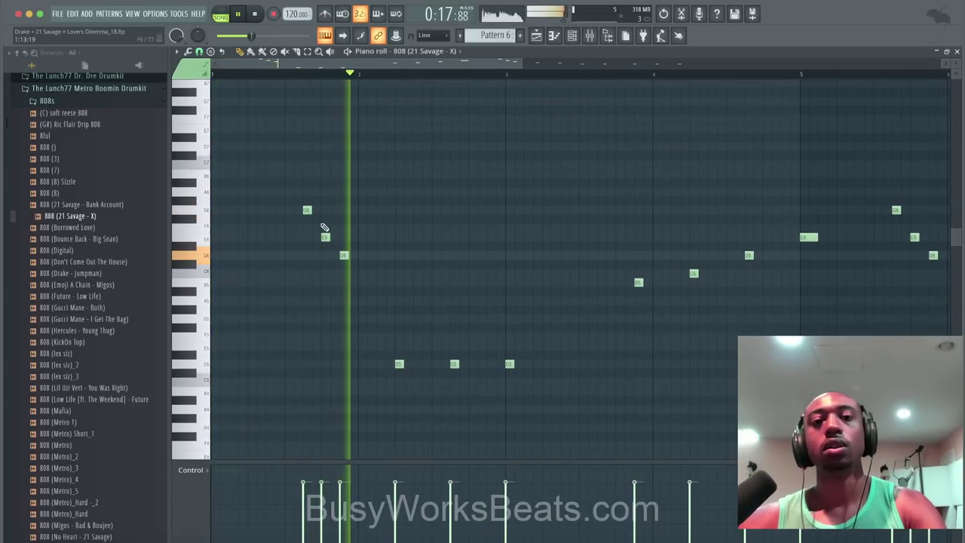
key(space)
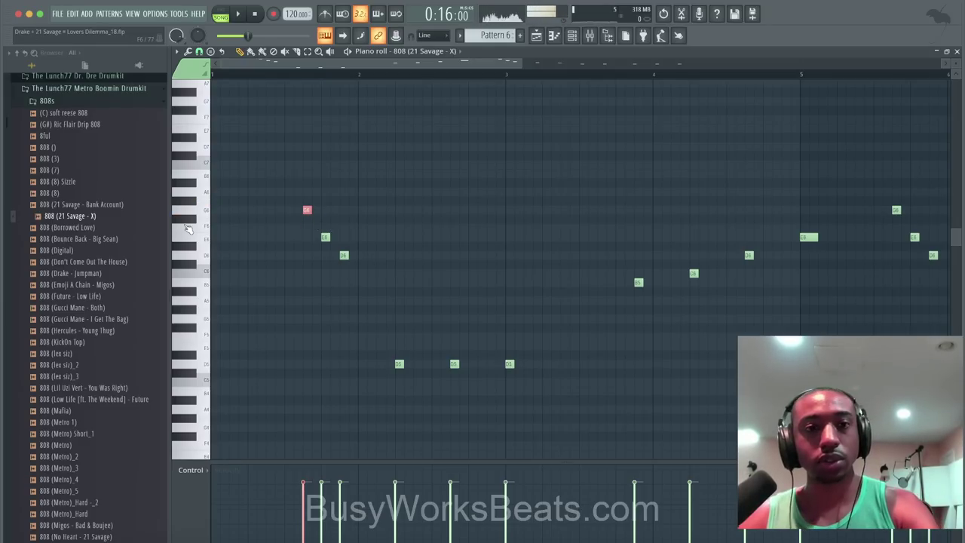
Lower the G6 notes of the 808 line to F#6 and raise its D6 notes to D#6, auditioning the changes.
click(202, 216)
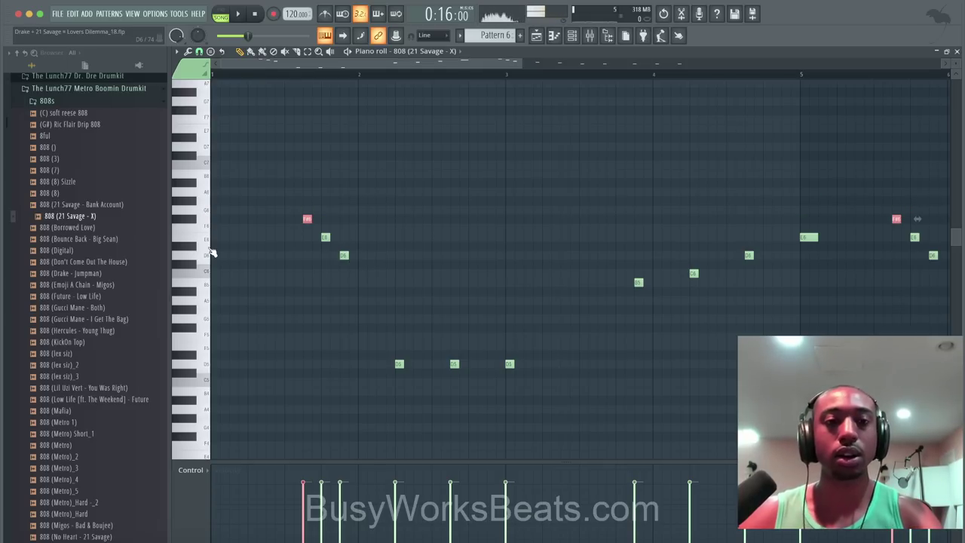
key(space)
right_click(203, 250)
key(shift+Down)
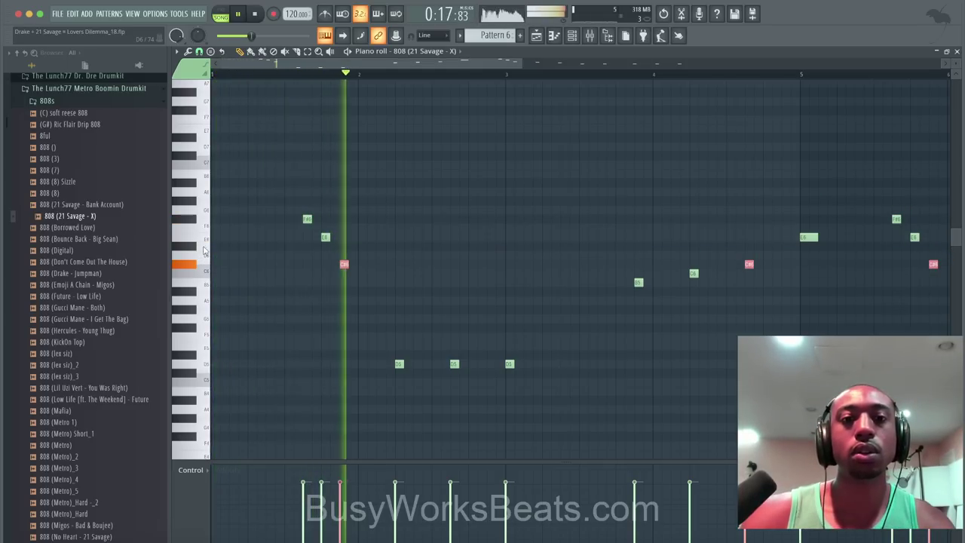
key(space)
key(space)
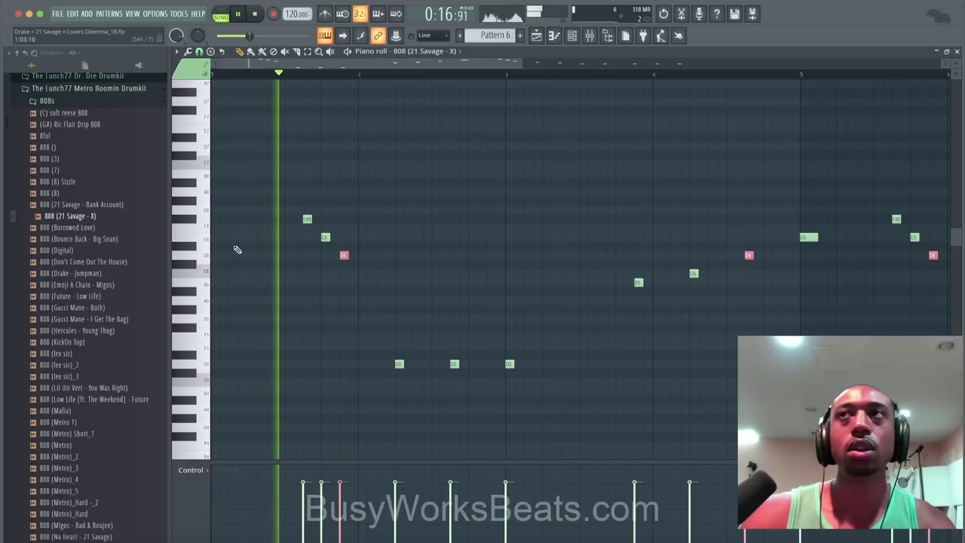
key(shift+Up)
key(space)
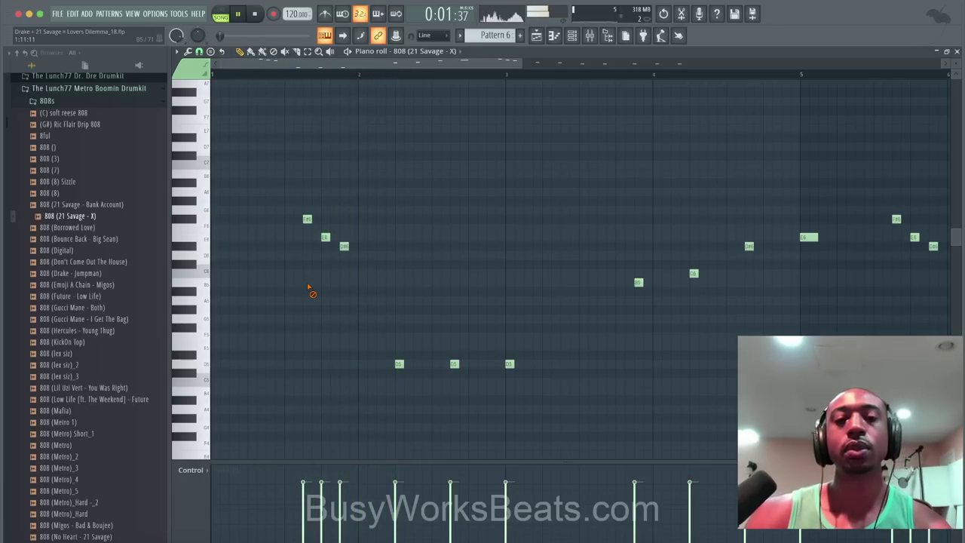
Play the song from bar 9 and raise the three D5 notes of the 808 line to G#5.
click(554, 37)
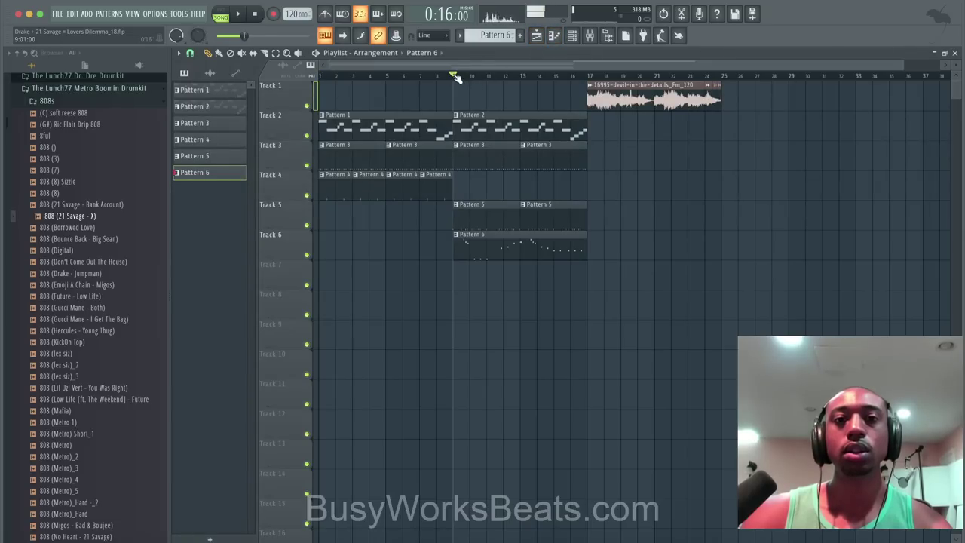
key(space)
key(F6)
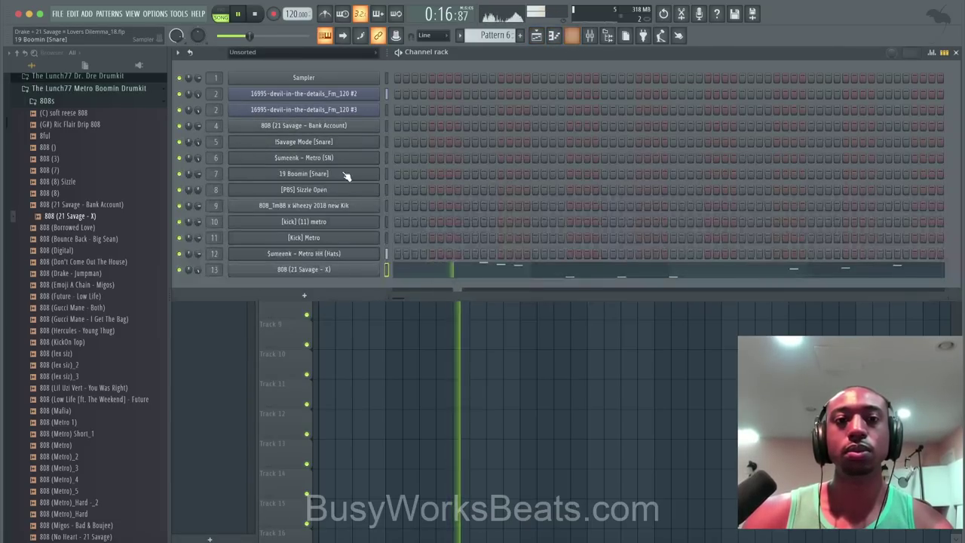
click(434, 276)
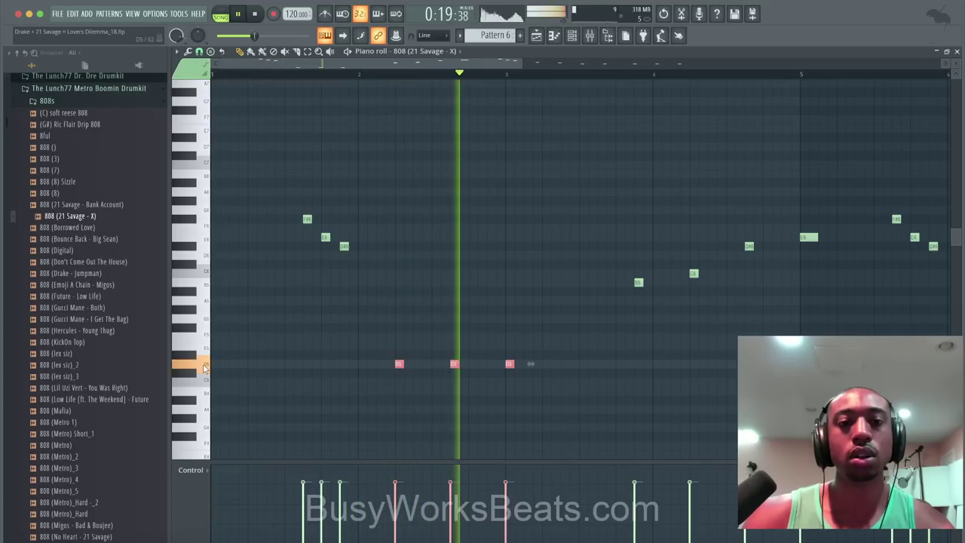
key(Up)
key(Up)
key(space)
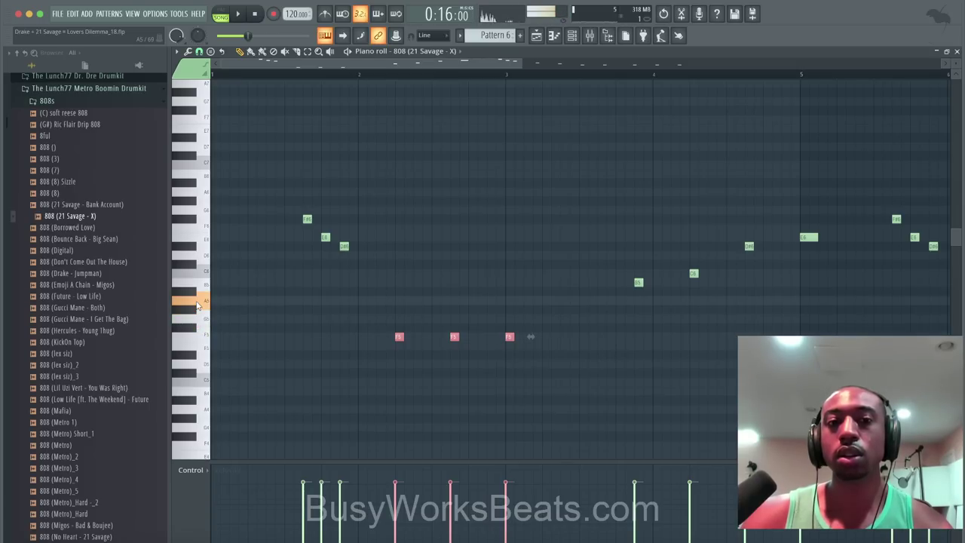
key(shift+Up)
key(shift+Up)
key(space)
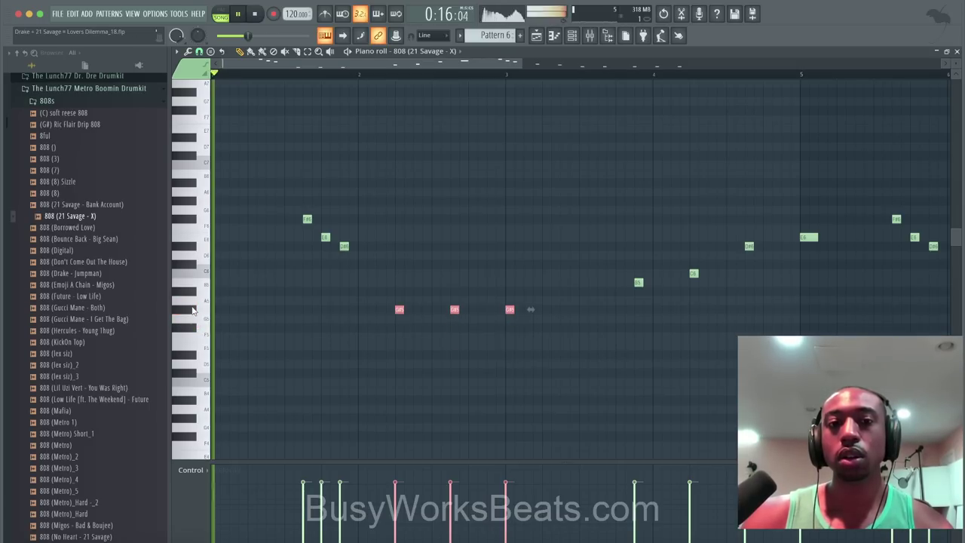
Raise both C6 notes of the 808 line to C#6 while the song plays.
right_click(311, 342)
scroll(311, 342, down, 4)
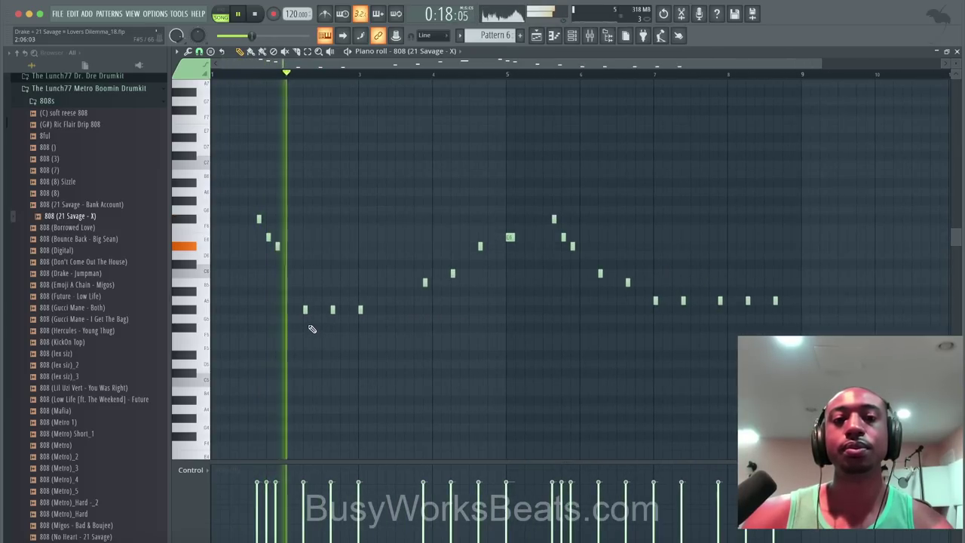
scroll(311, 327, up, 3)
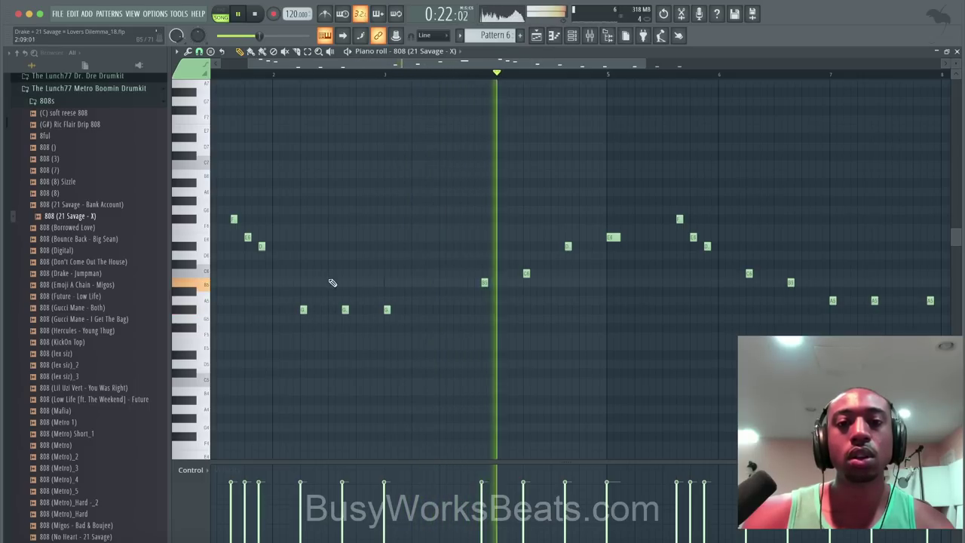
super+click(198, 273)
key(shift+Up)
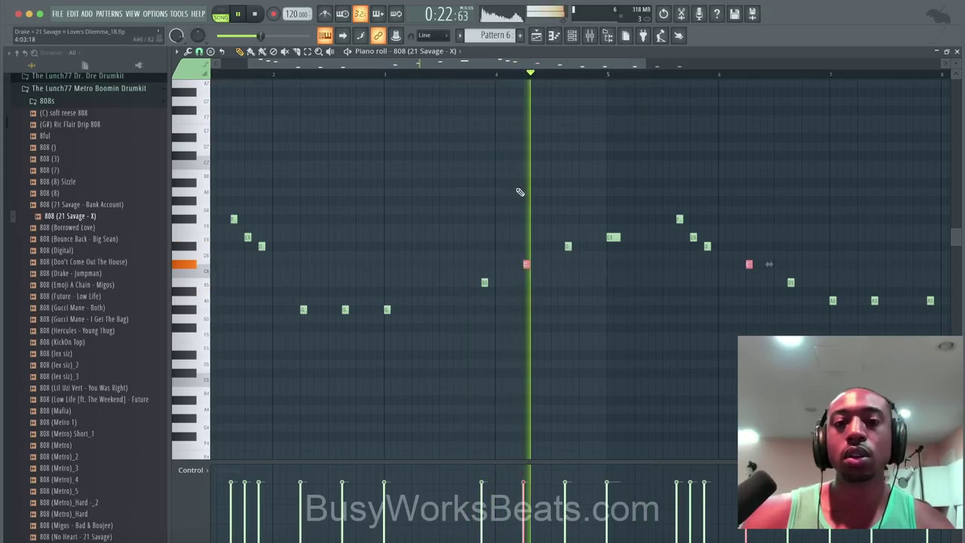
Lower all E6 notes of the 808 line to D#6 and replay the line from just before bar 4.
drag(625, 233, 616, 239)
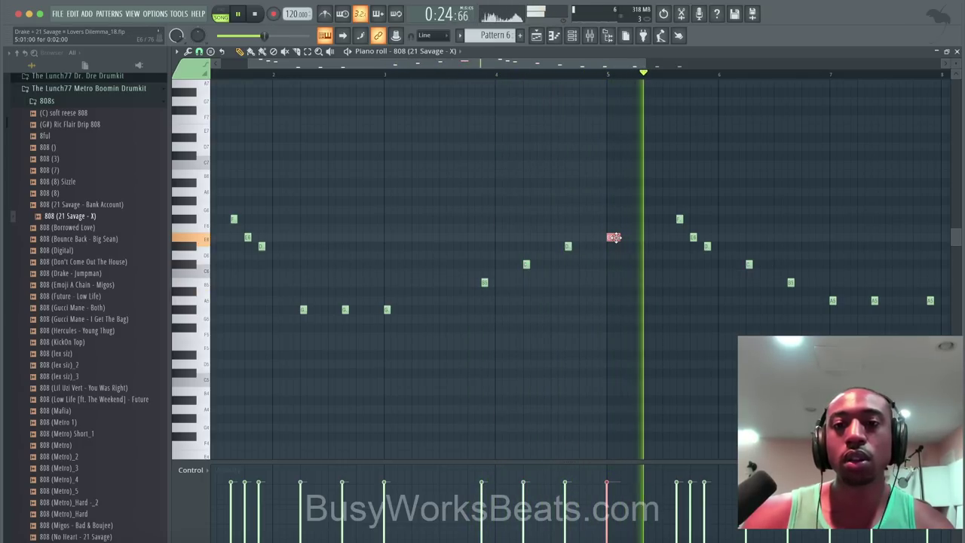
super+click(204, 241)
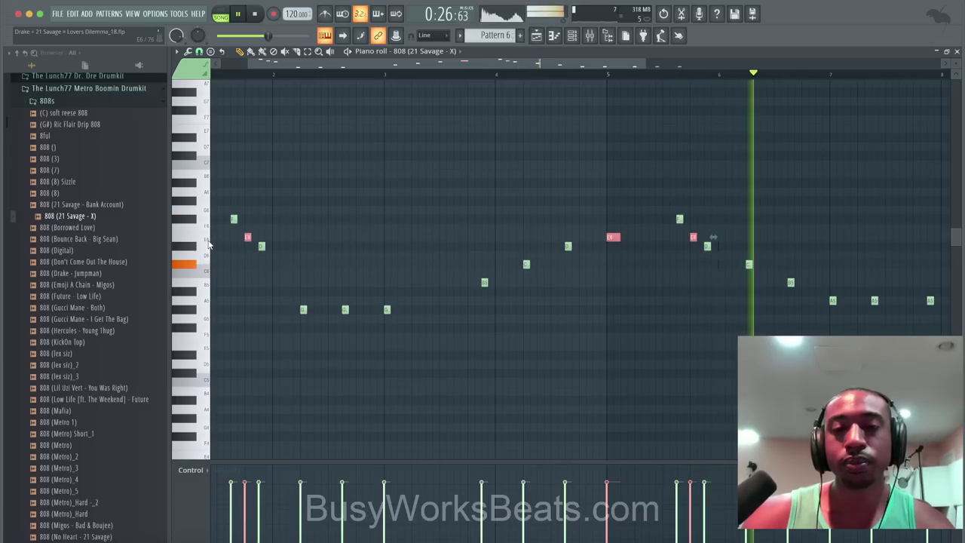
key(shift+Down)
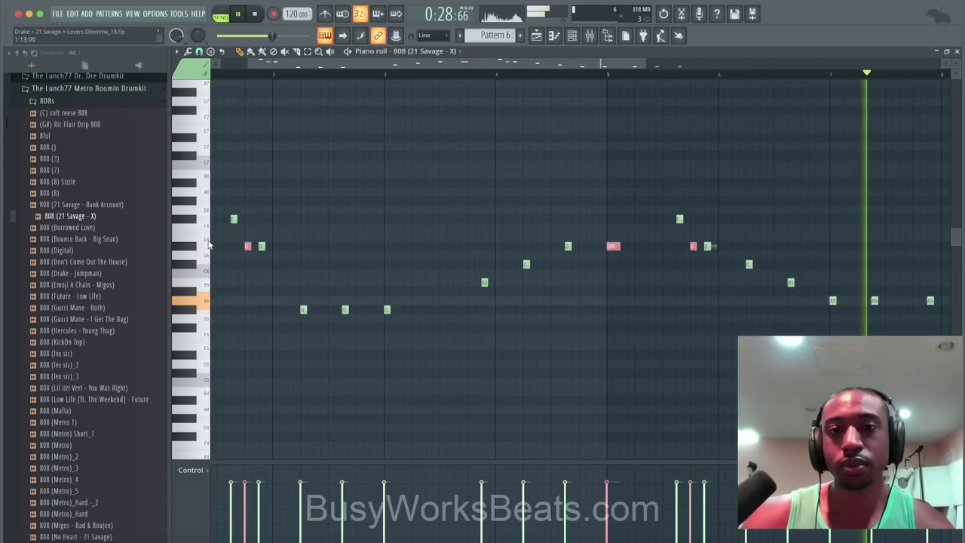
scroll(575, 286, down, 2)
key(space)
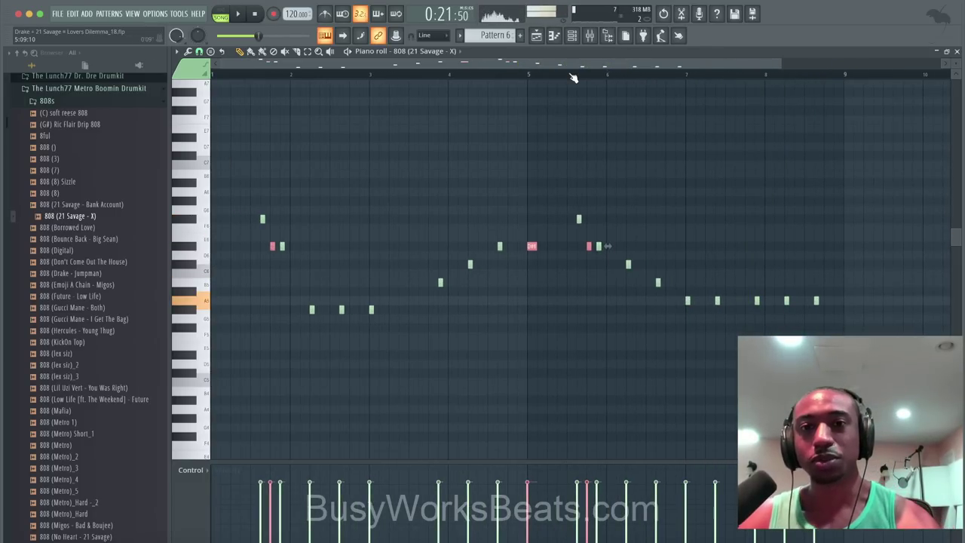
scroll(573, 77, up, 2)
key(space)
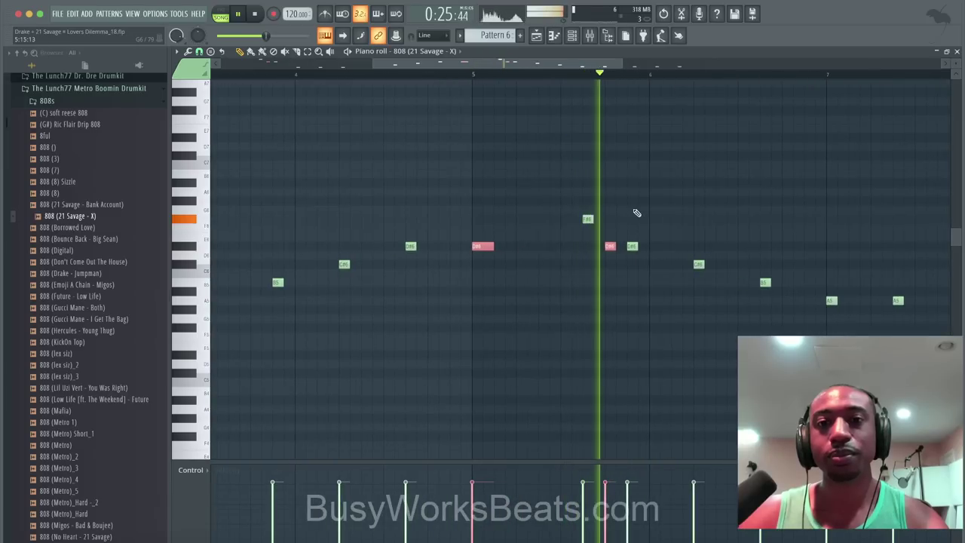
Play back the middle of the 808 line, from bar 5 onward, to check its D#6, F#6 and C#6 notes.
drag(609, 243, 476, 216)
key(space)
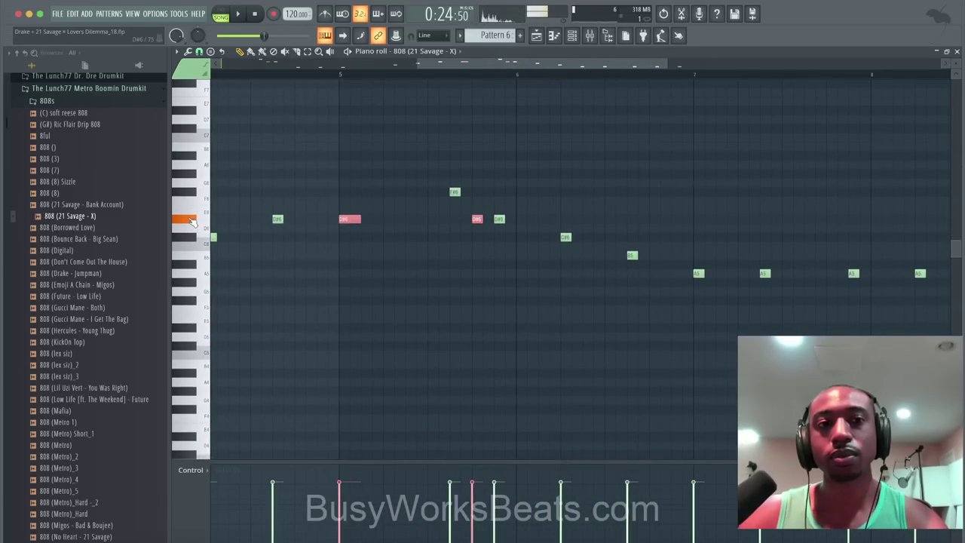
key(space)
super+click(517, 268)
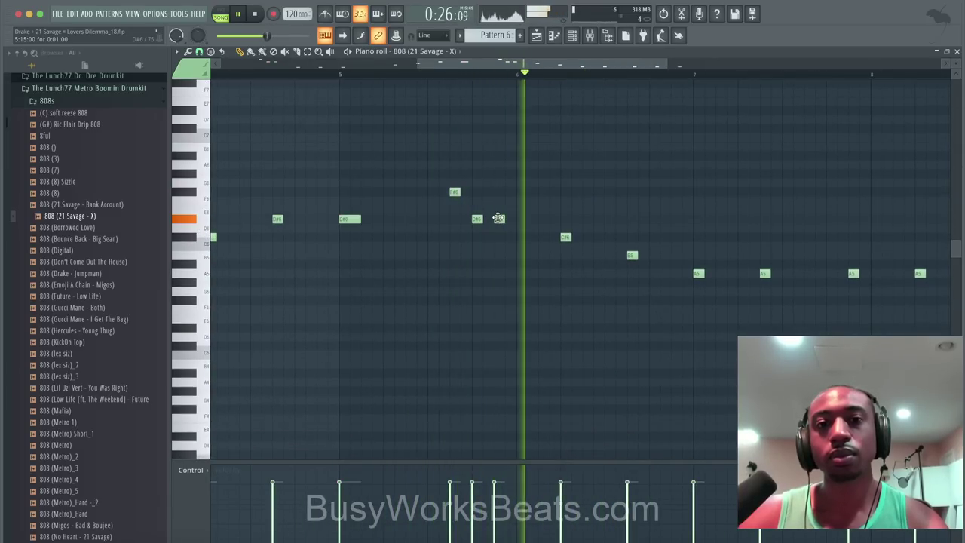
scroll(594, 261, right, 5)
super+click(327, 236)
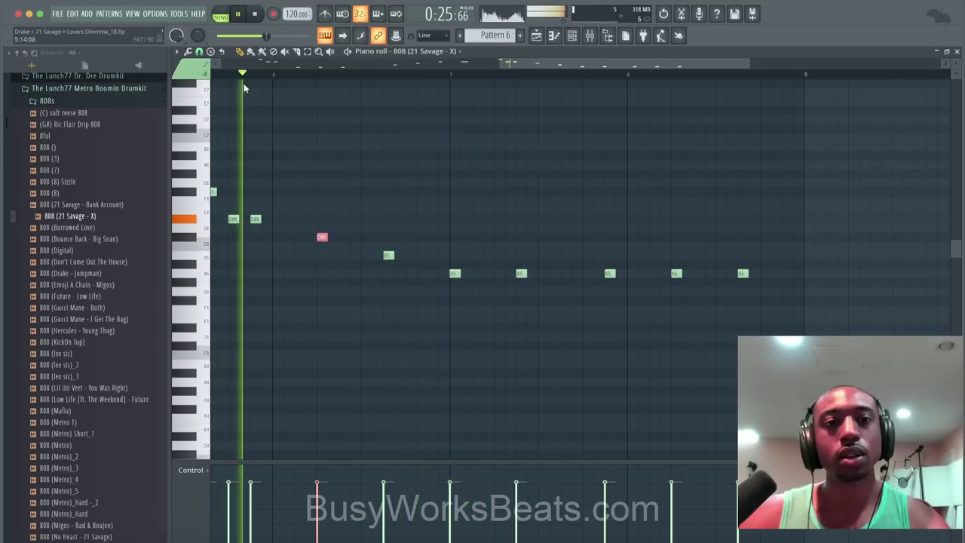
key(space)
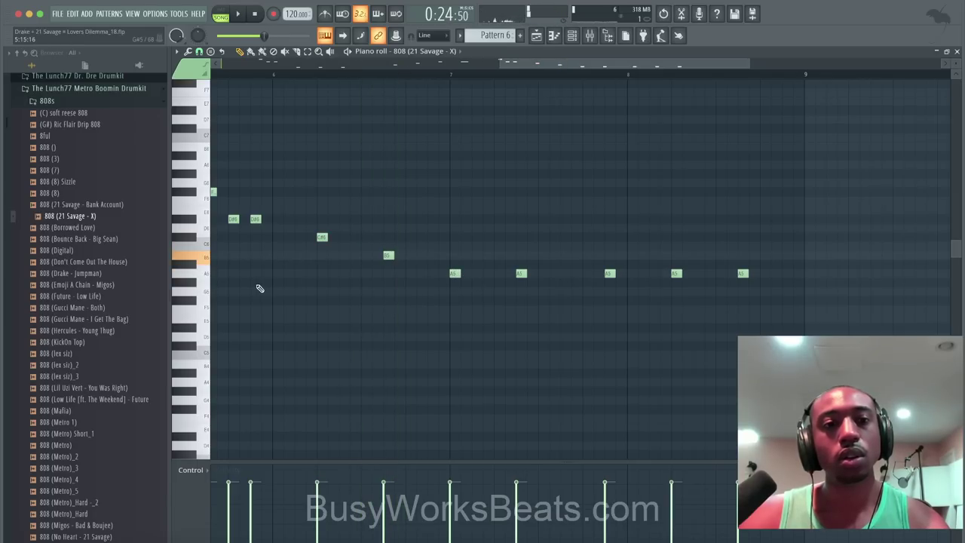
Lower the five A5 notes at the end of the 808 line to G#5, audition it, and return to the playlist.
drag(823, 268, 533, 292)
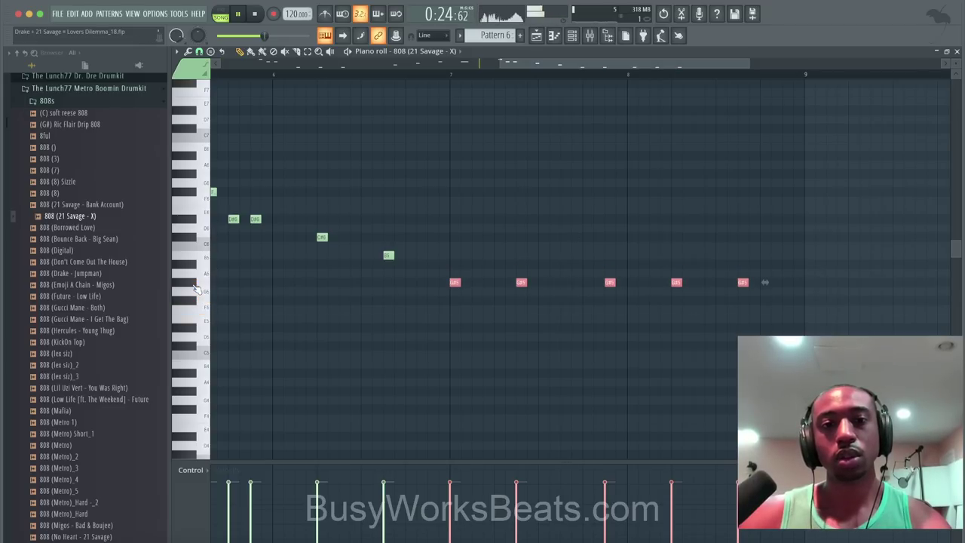
scroll(375, 332, down, 3)
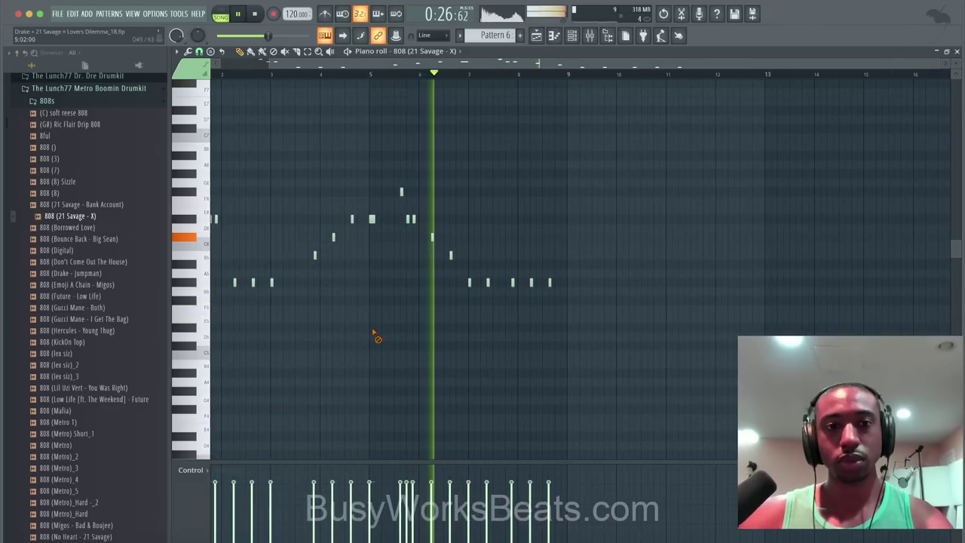
click(956, 52)
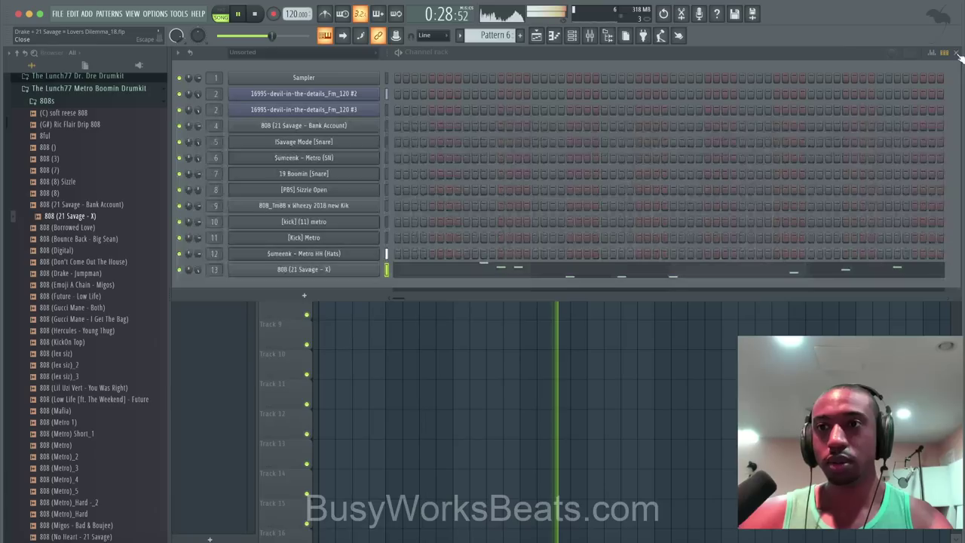
click(957, 53)
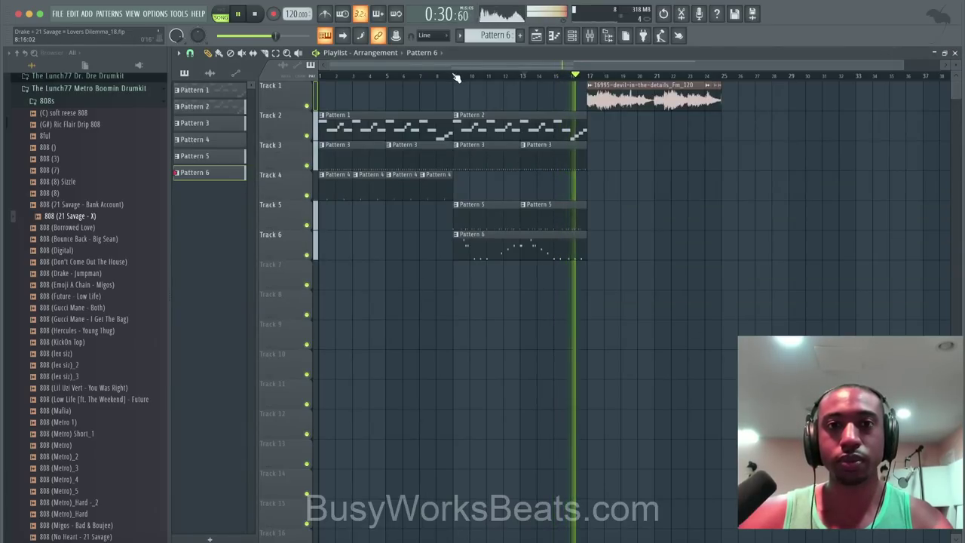
Replay the song from bar 9, lower the 808's mixer level and raise the sample track's level to about 82% (-4.2 dB).
key(space)
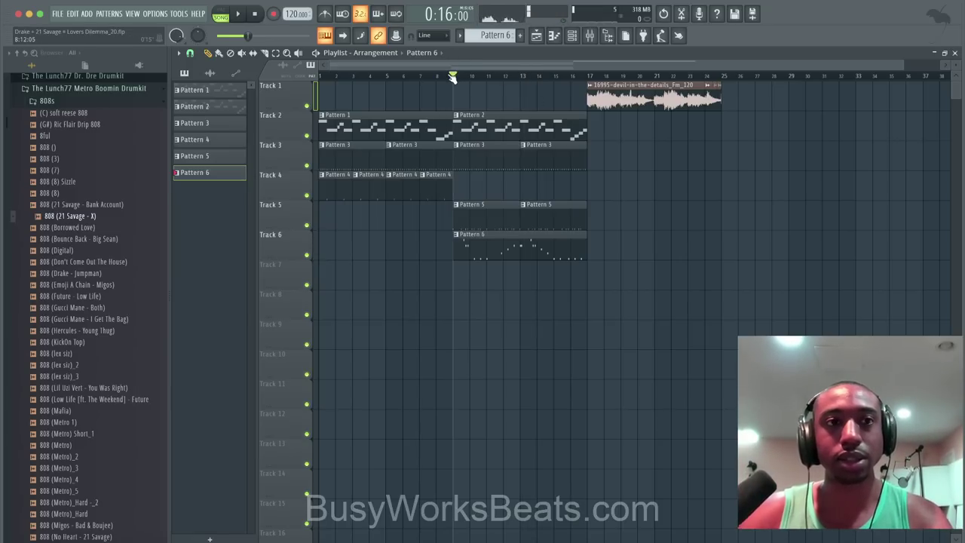
key(space)
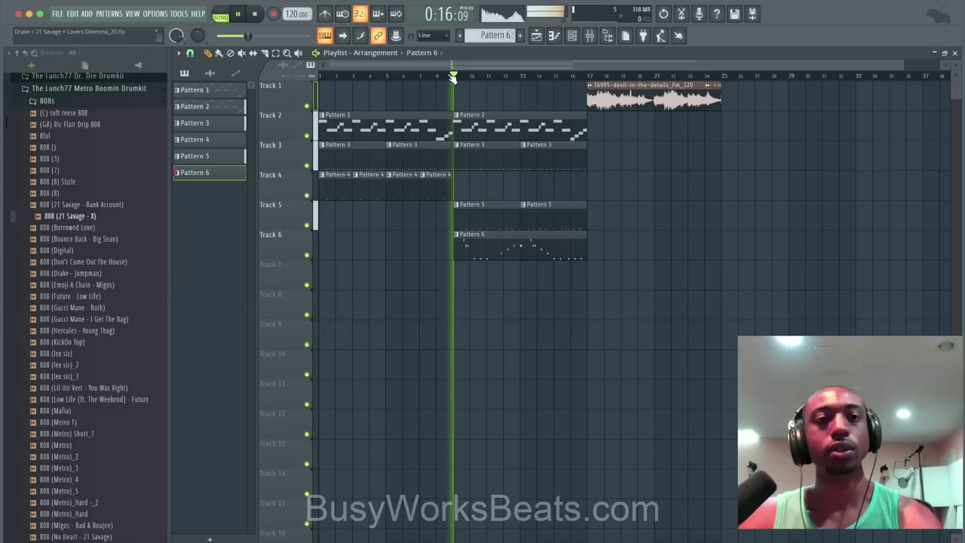
click(571, 36)
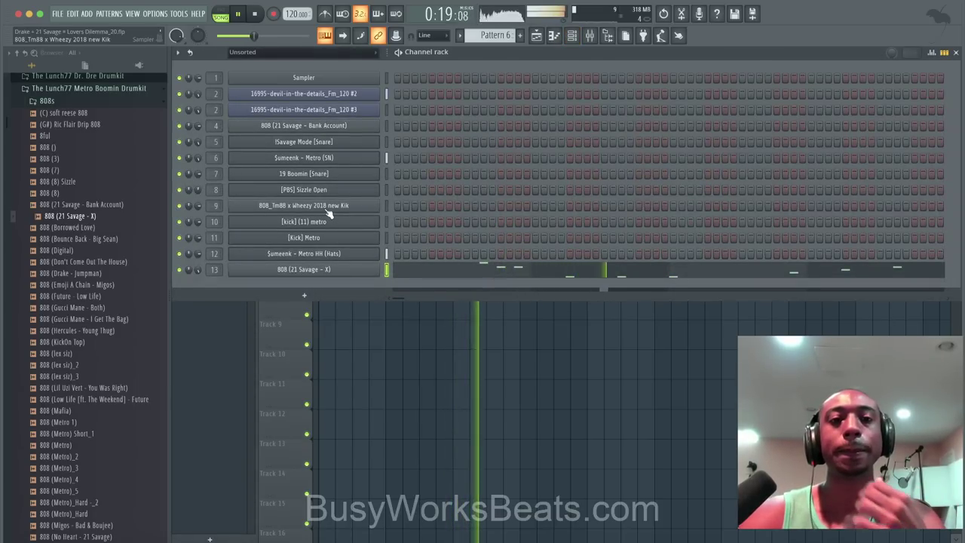
click(589, 36)
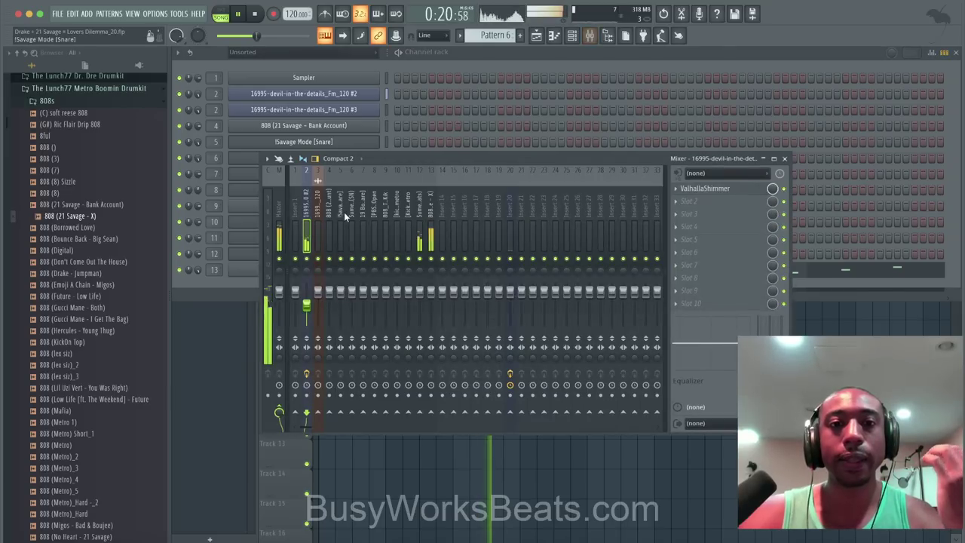
click(432, 240)
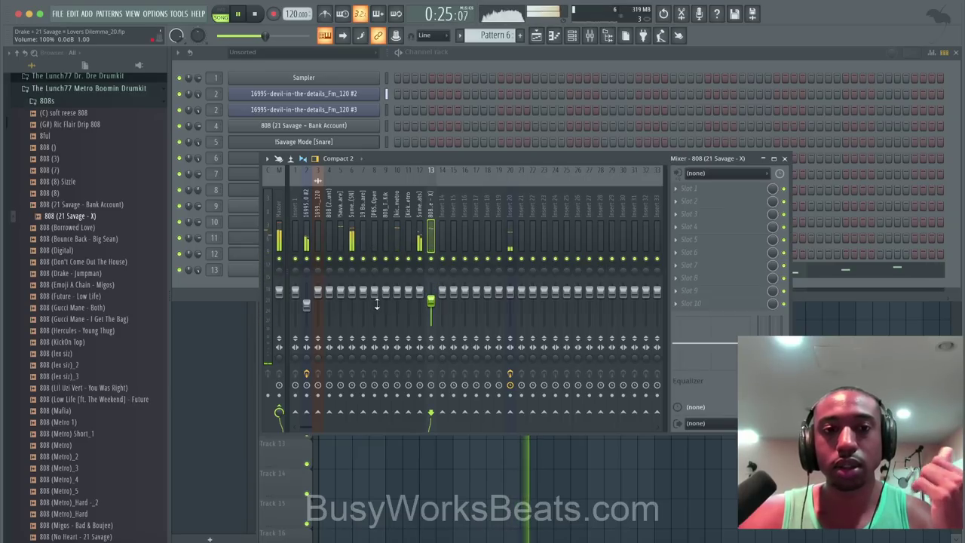
click(307, 305)
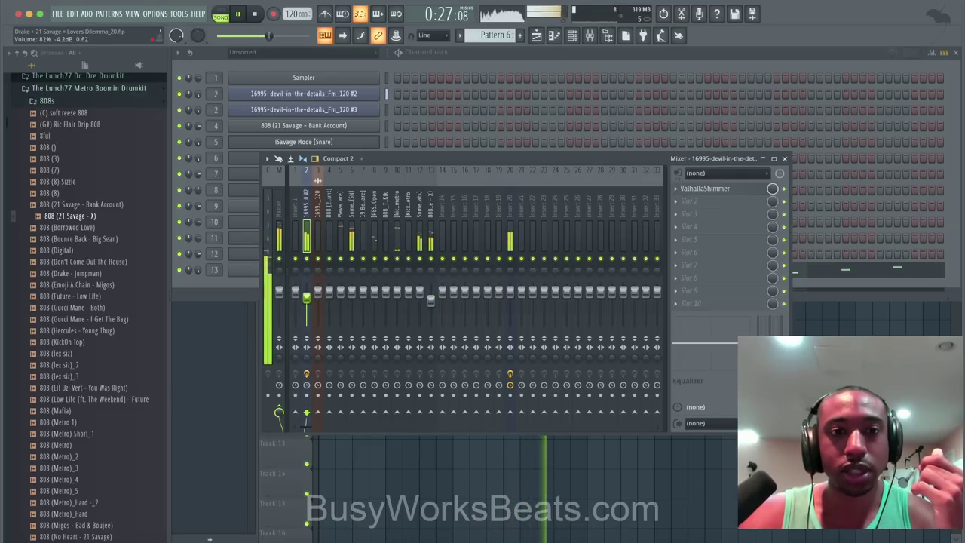
click(785, 158)
key(F6)
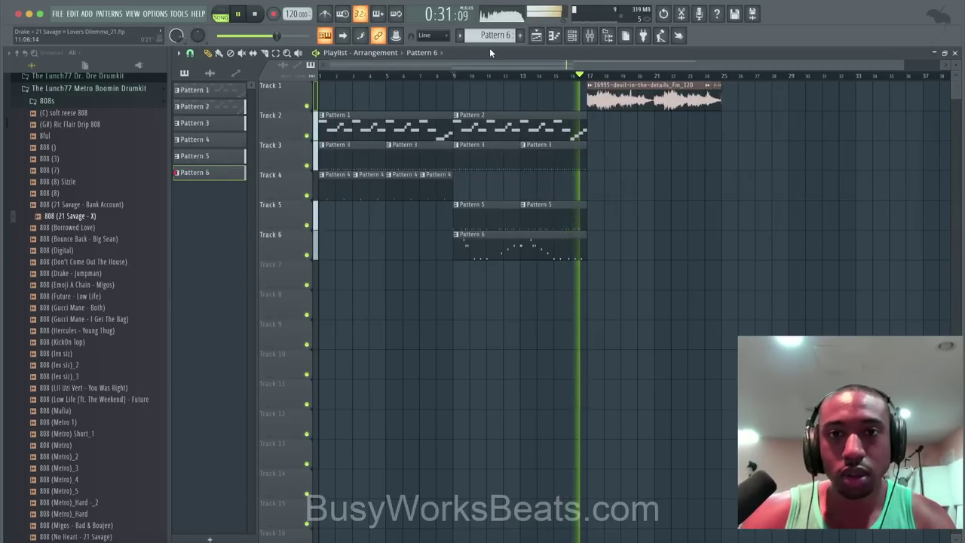
click(573, 36)
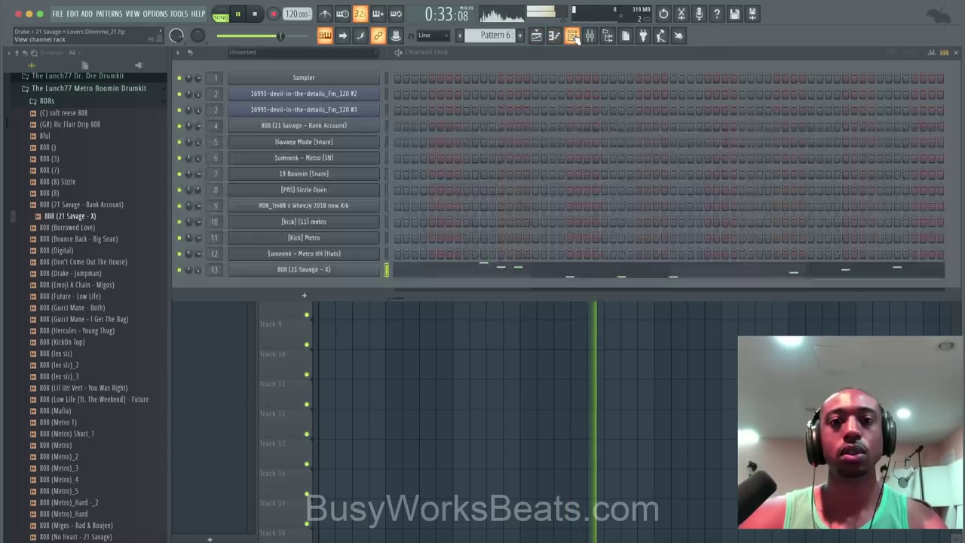
key(F6)
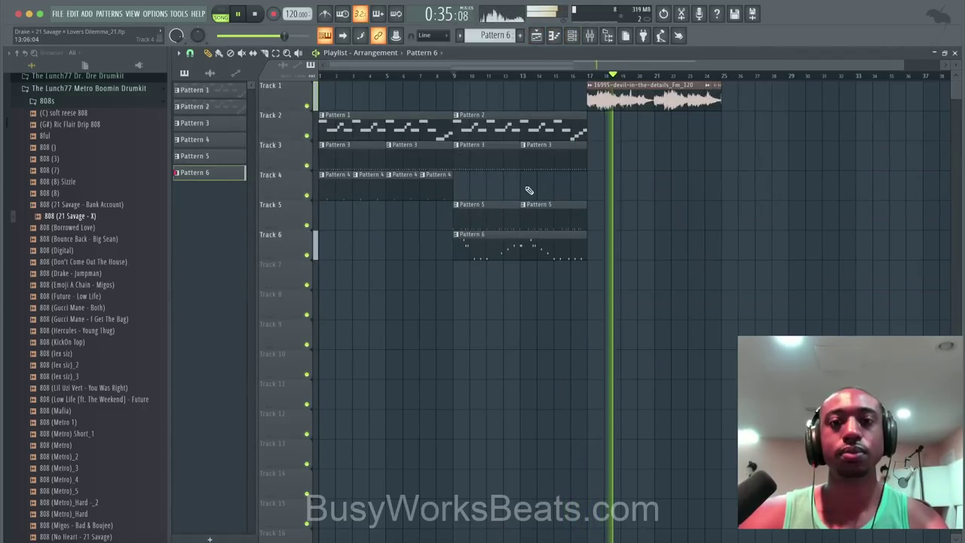
Select Patterns 1 to 6 together and set the first color of their gradient to the preset pink.
scroll(521, 258, down, 2)
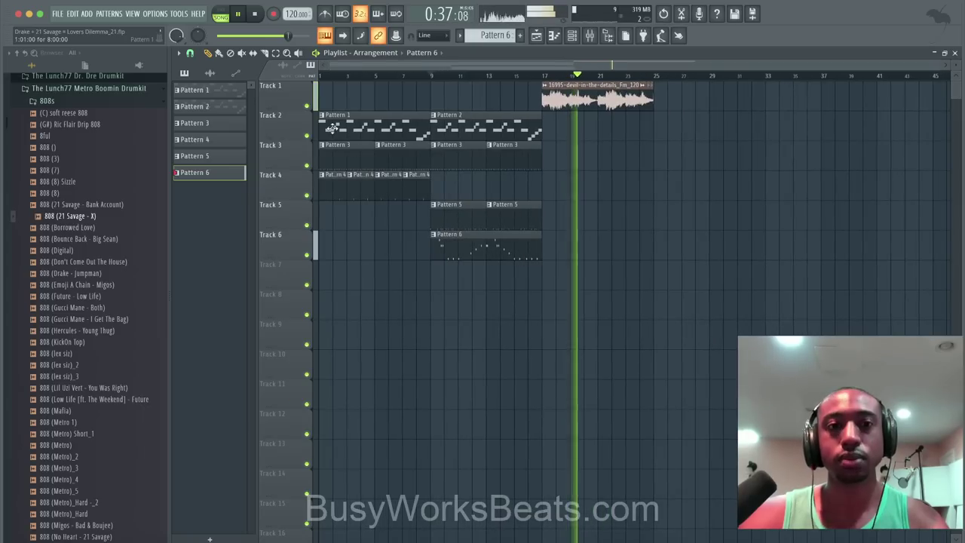
click(195, 90)
right_click(224, 174)
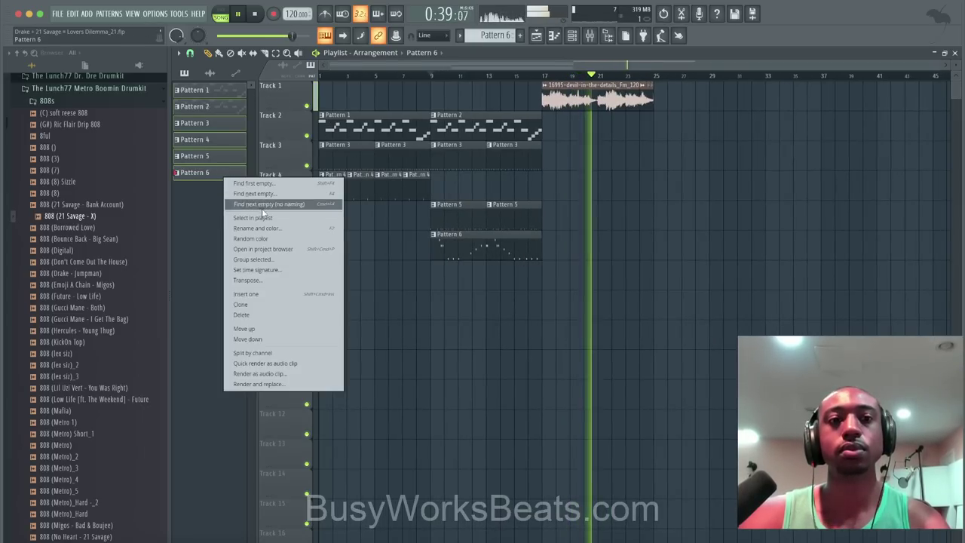
click(243, 227)
click(243, 226)
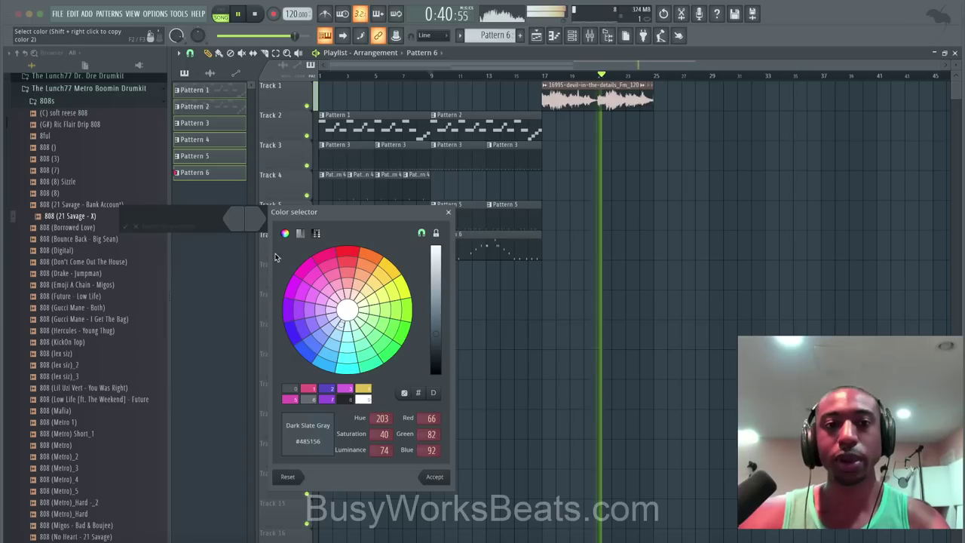
click(312, 278)
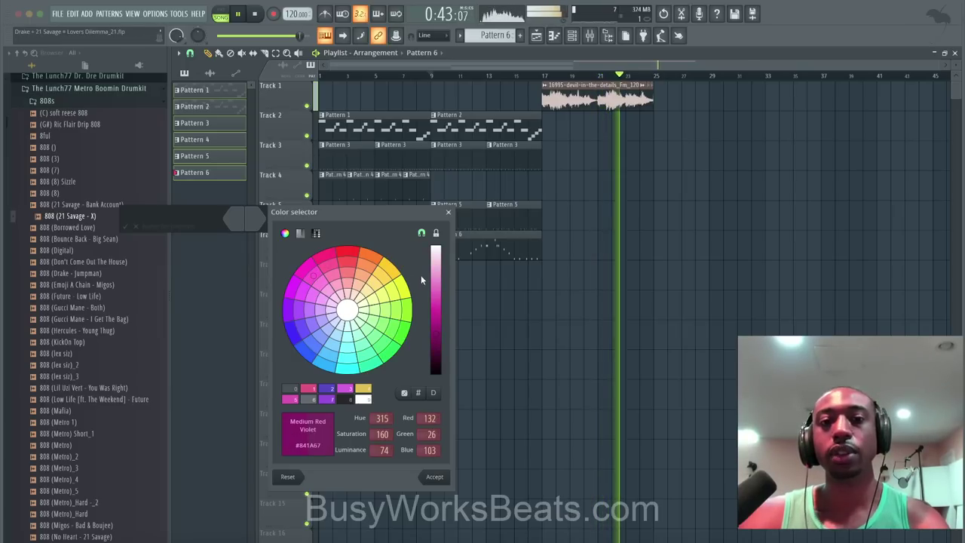
click(437, 298)
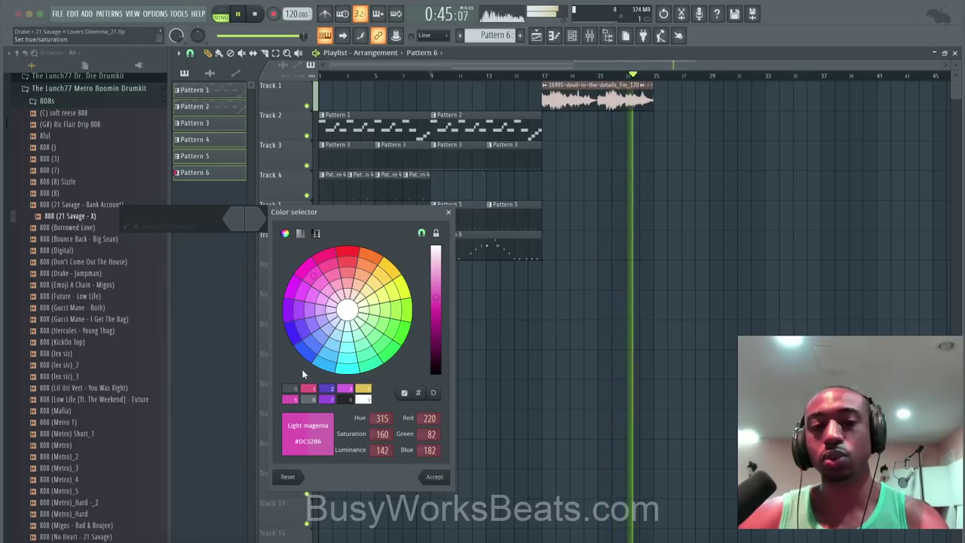
click(309, 388)
key(Return)
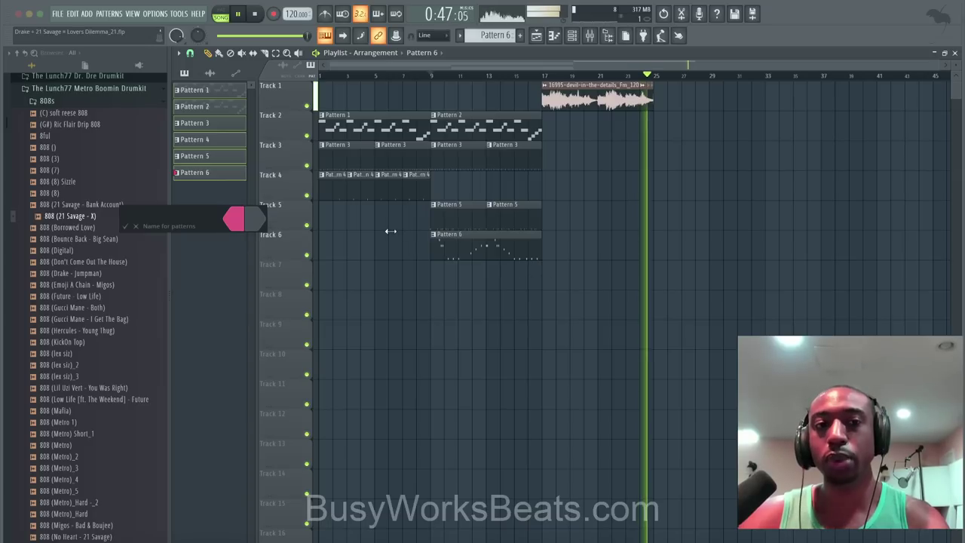
Set the second gradient color of the selected patterns to Medium Turquoise (#63C8CB) and apply the gradient.
click(247, 219)
click(344, 354)
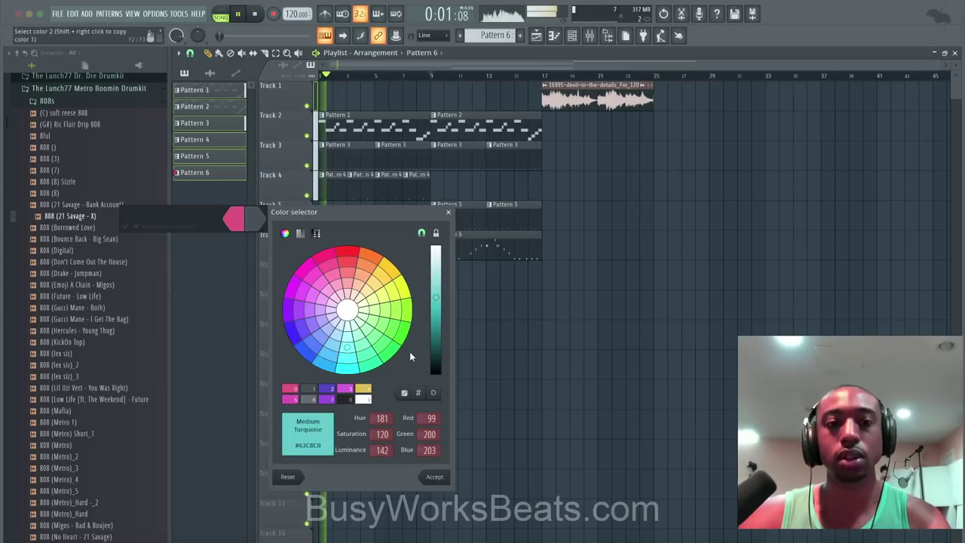
key(Return)
Copy the Pattern 6 clip to bar 24 and shorten the copy to one bar.
drag(470, 252, 684, 250)
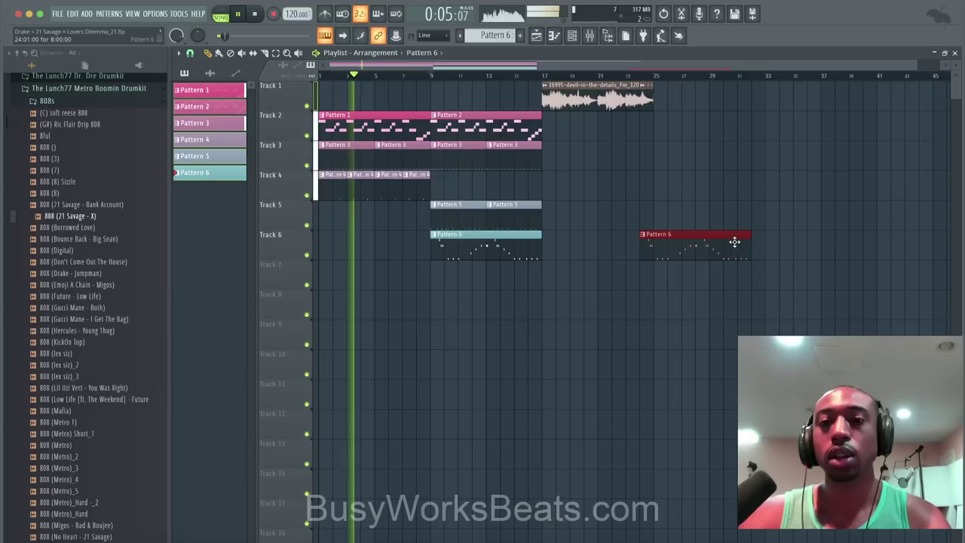
drag(749, 243, 666, 243)
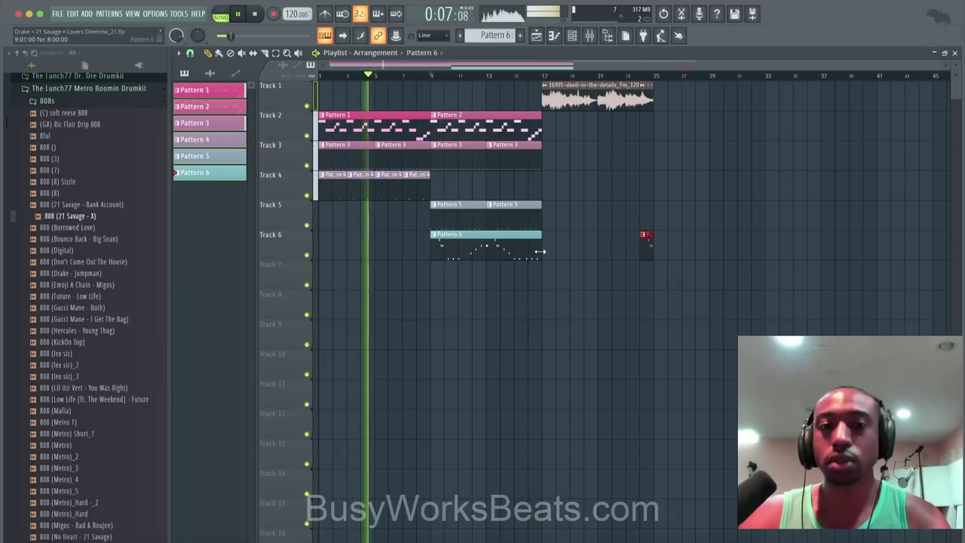
Copy the Pattern 1, 3, 5 and 6 clips to bar 25 and the Pattern 2 clip to bar 33.
drag(542, 250, 785, 126)
ctrl+click(673, 125)
ctrl+click(388, 133)
drag(389, 135, 722, 125)
click(640, 153)
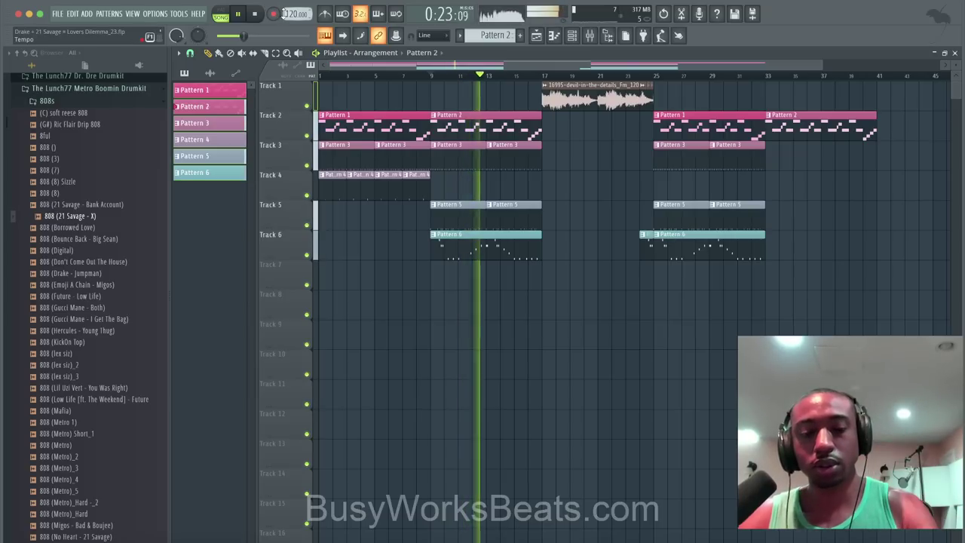
Set the song tempo to 140 BPM.
mouse_move(287, 14)
mouse_down()
mouse_move(287, 0)
mouse_move(289, 15)
mouse_up()
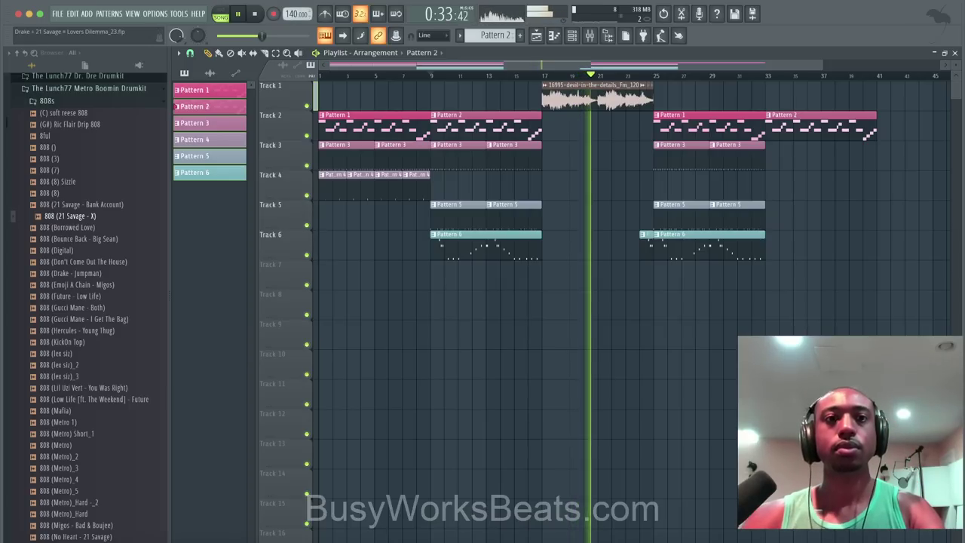
Recolor the 16995-devil-in-the-details_Fm_120 audio clip with the preset pink.
click(212, 73)
right_click(178, 86)
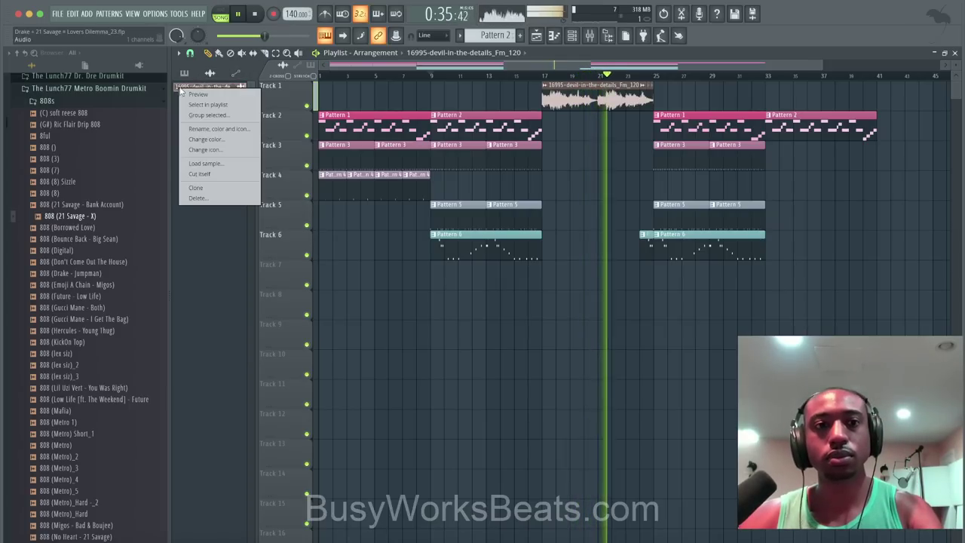
click(209, 130)
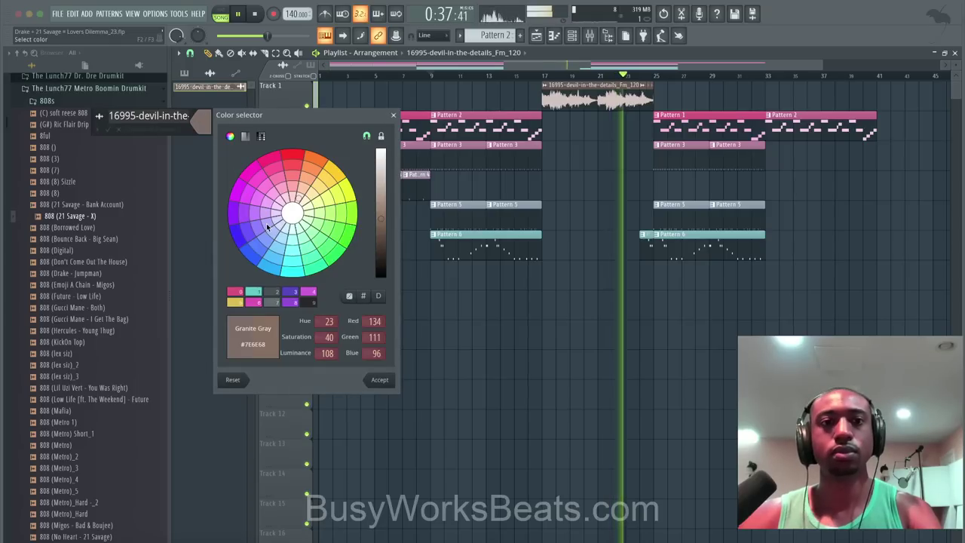
click(234, 292)
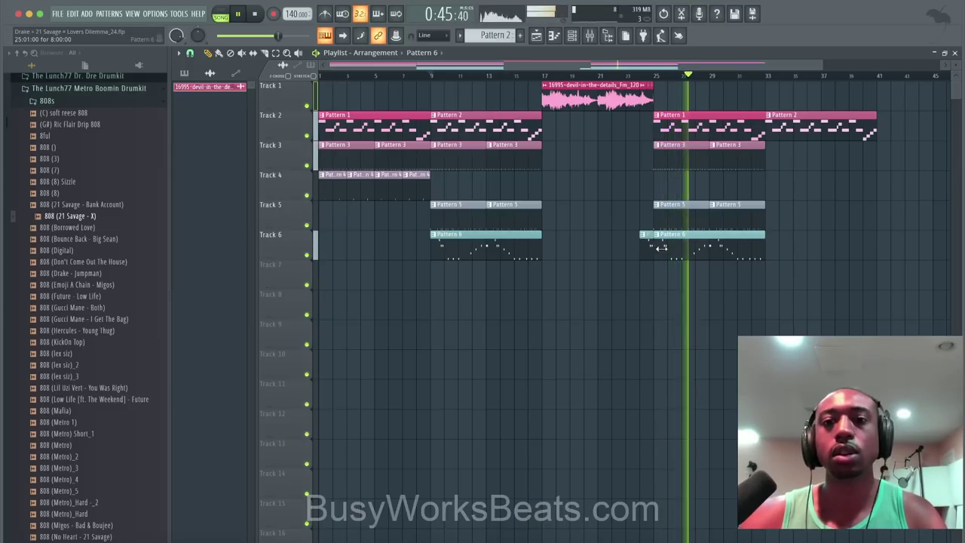
Trim the first bar off the Pattern 6 clip at bar 25 and add Pattern 3, 5 and 6 clips from bar 33.
drag(654, 248, 669, 249)
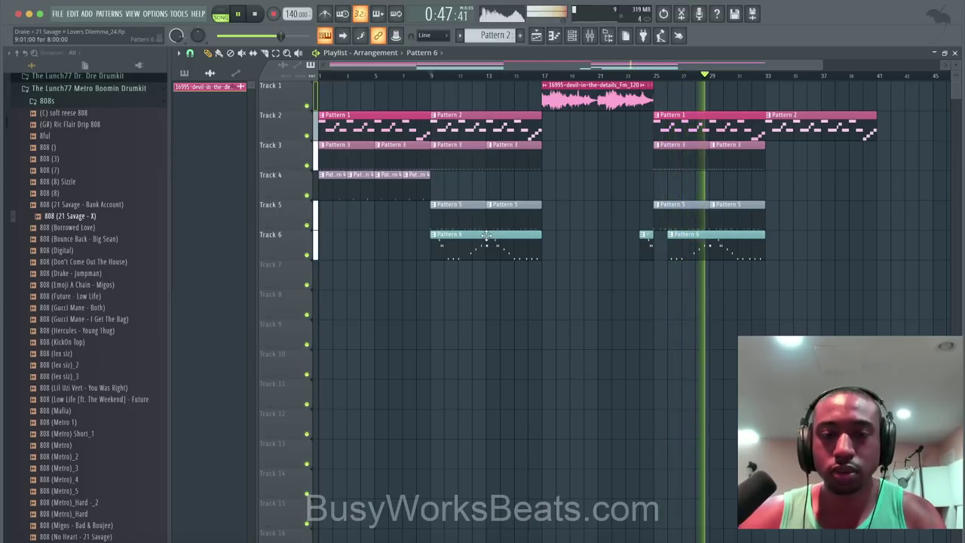
drag(799, 248, 773, 249)
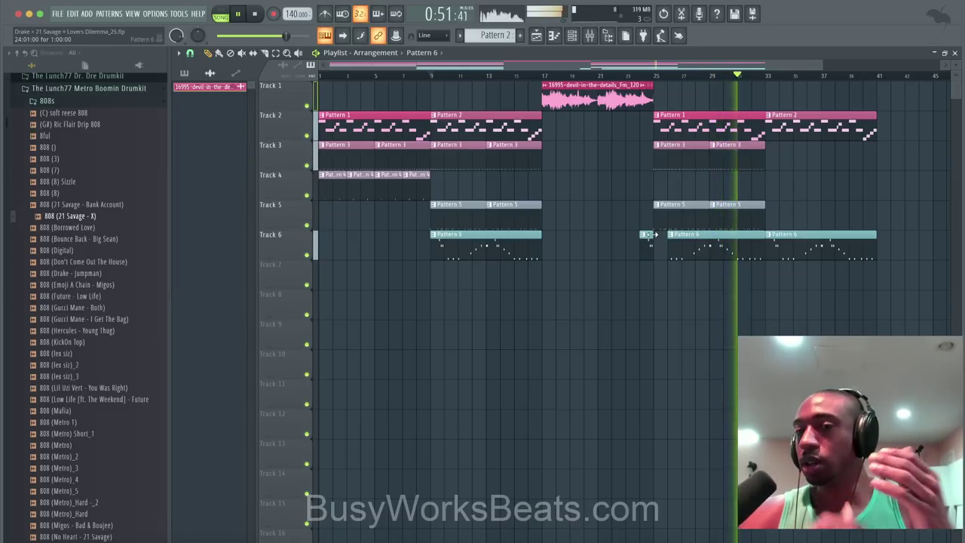
drag(771, 215, 790, 161)
click(786, 193)
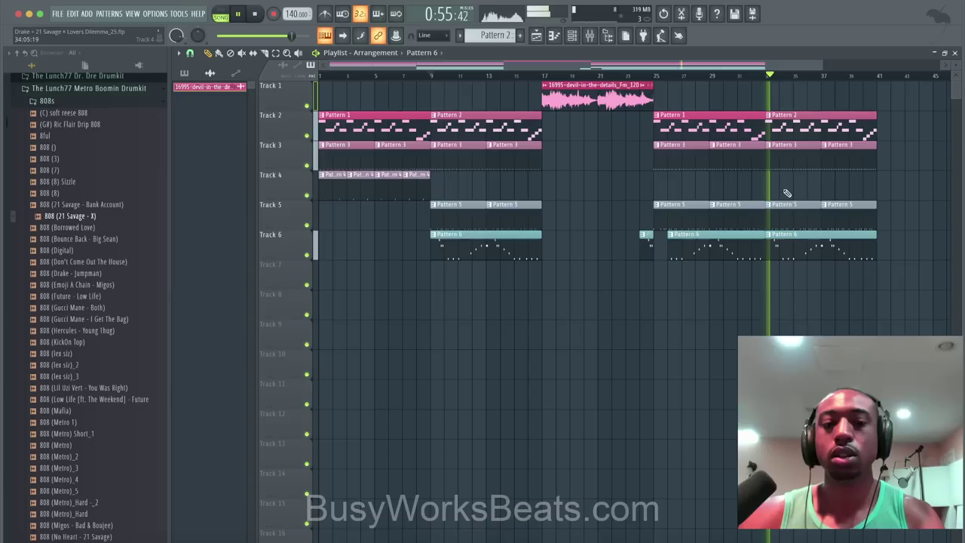
Display all channels in the channel rack and check the mixer levels during playback.
click(596, 35)
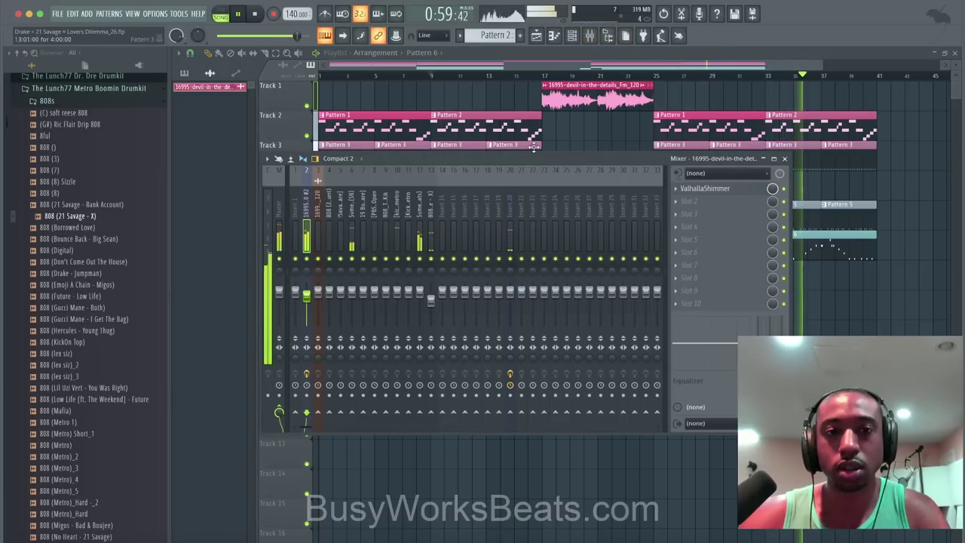
click(572, 36)
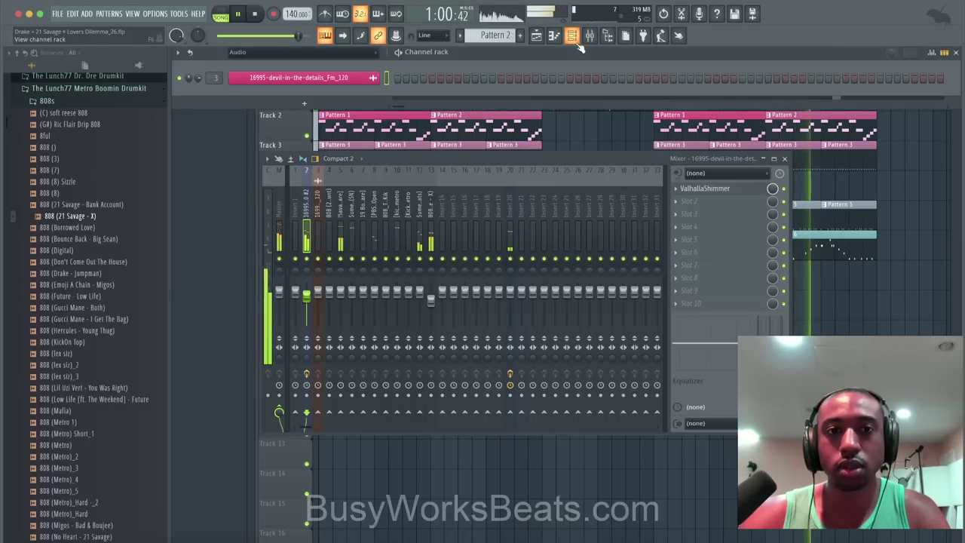
click(252, 52)
click(259, 60)
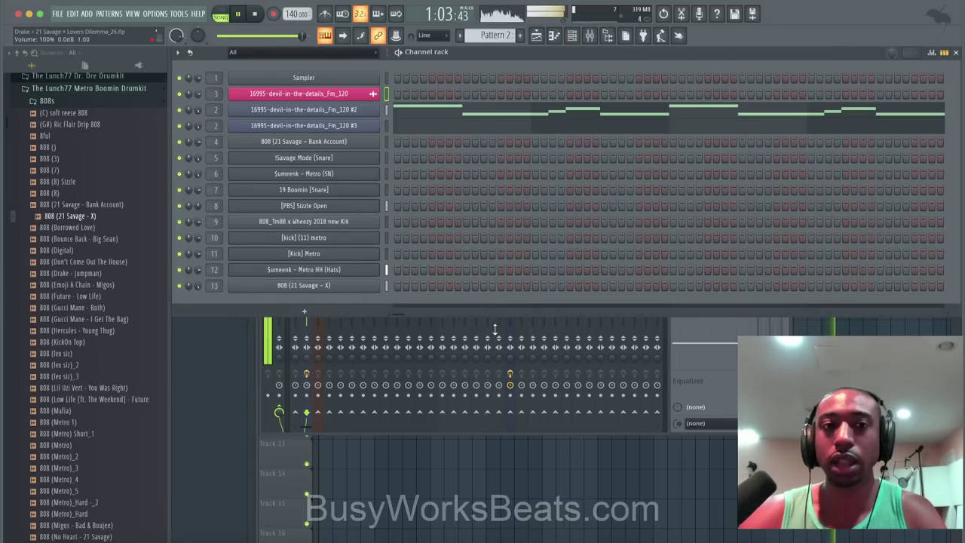
click(706, 384)
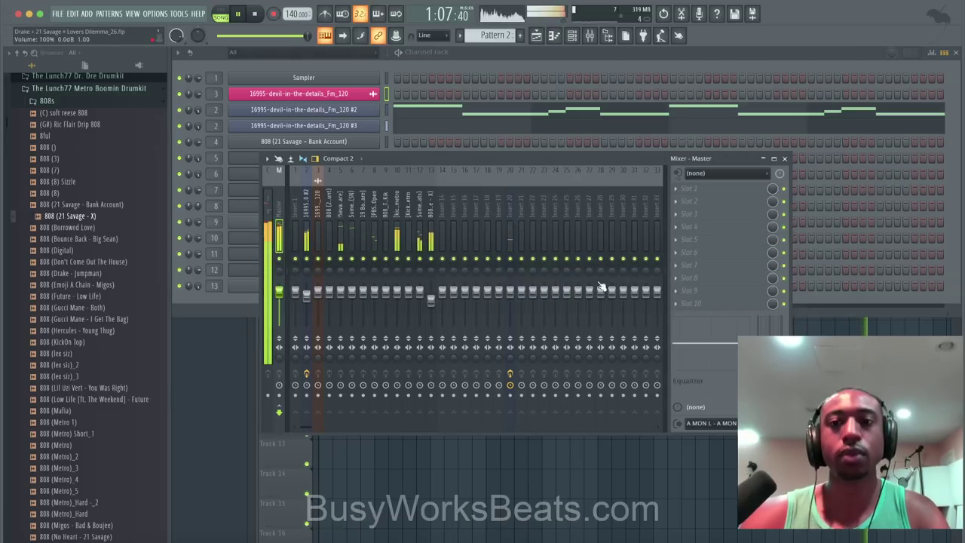
click(803, 301)
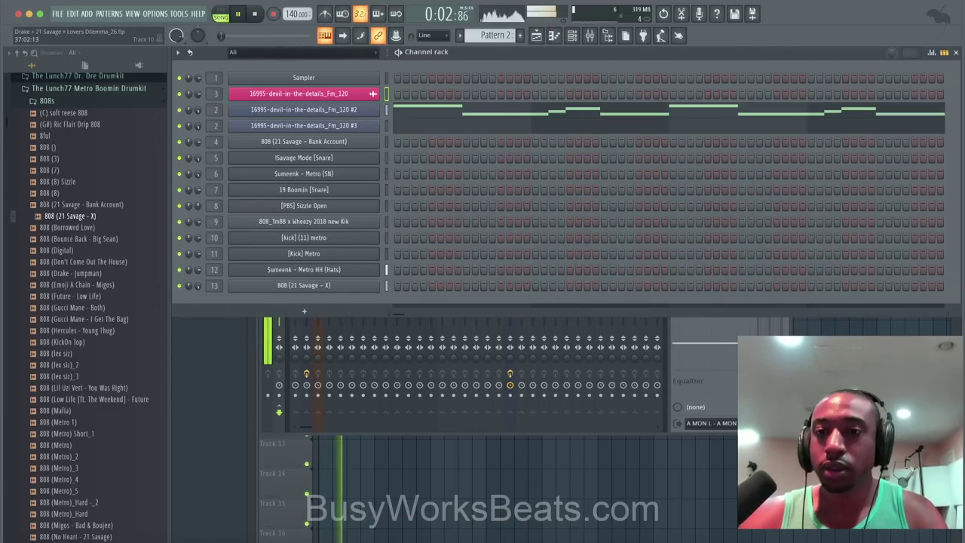
Arm mixer Insert 20 with input A LINE 5 and start recording audio into the playlist as an audio clip.
key(F5)
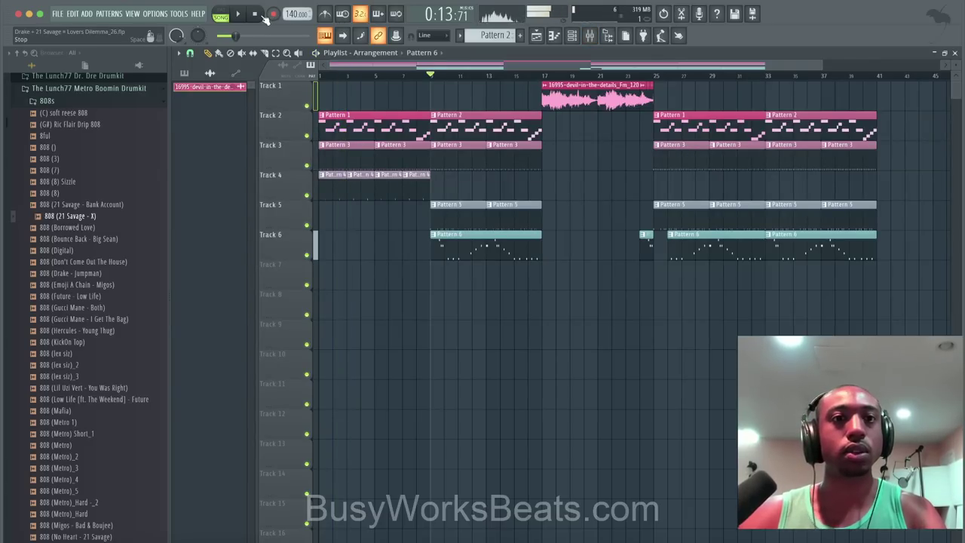
click(590, 35)
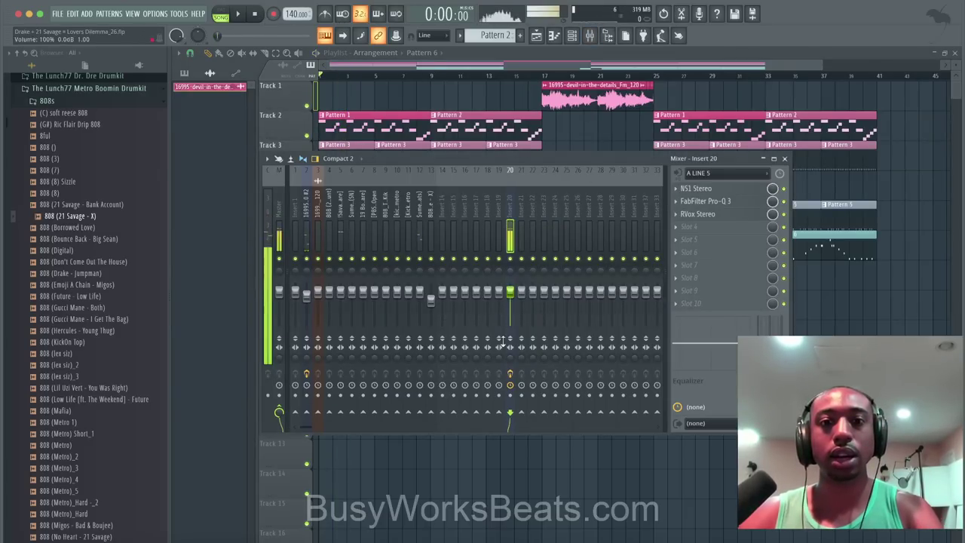
click(271, 15)
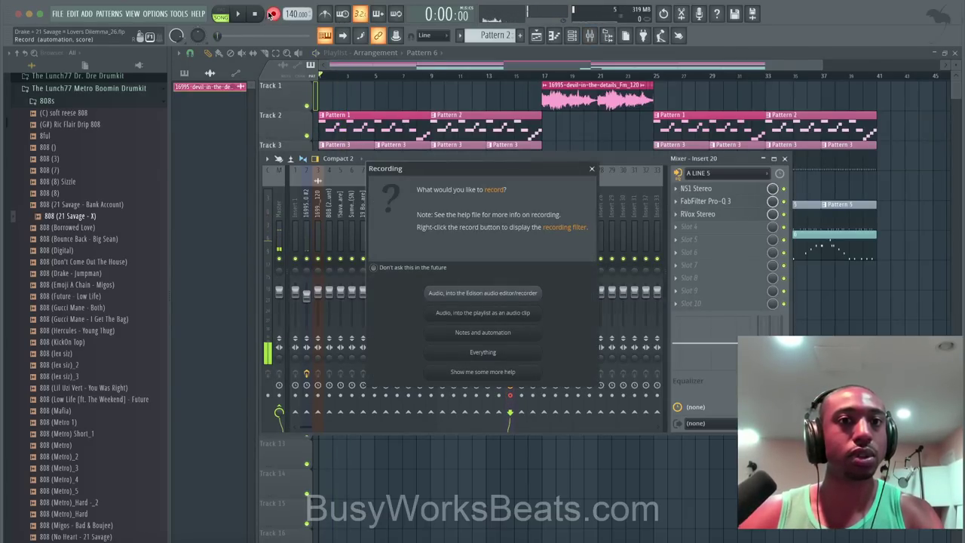
click(508, 311)
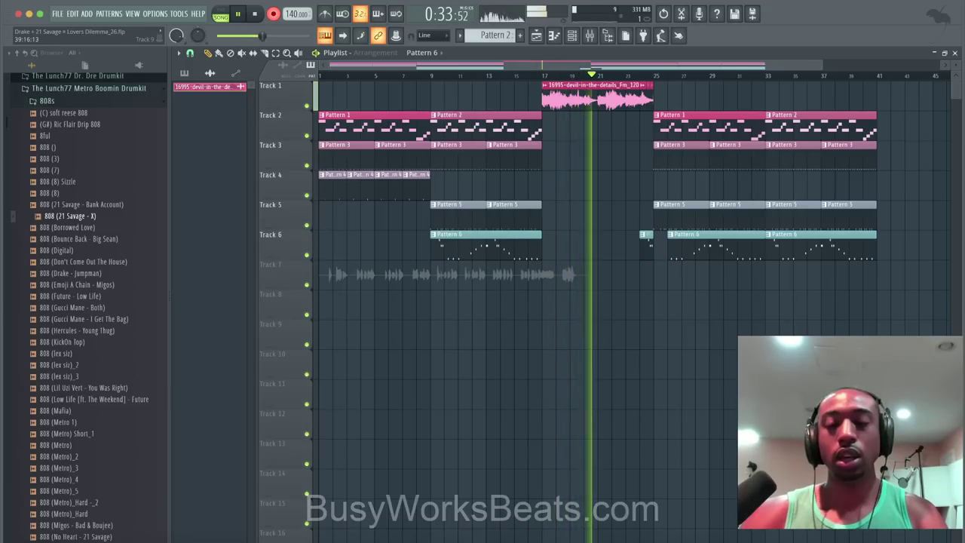
Duplicate all the pattern clips between bars 25 and 41 to start at bar 41, and clear the selection.
drag(889, 275, 665, 137)
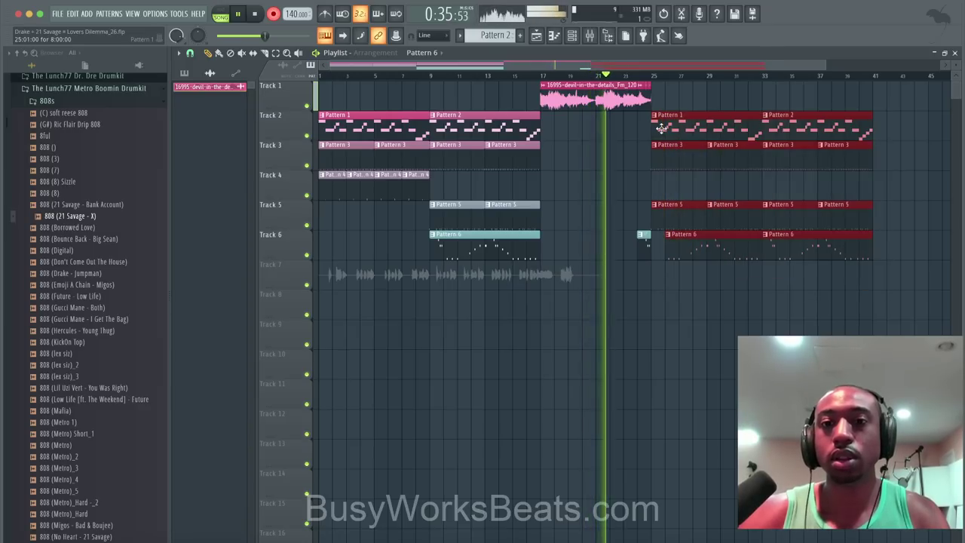
key(ctrl+b)
drag(898, 128, 887, 128)
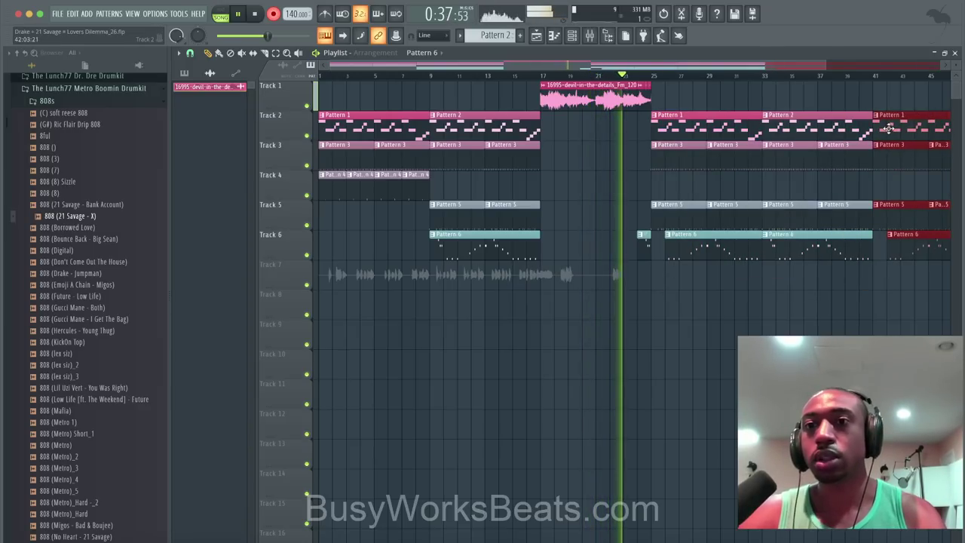
key(ctrl+d)
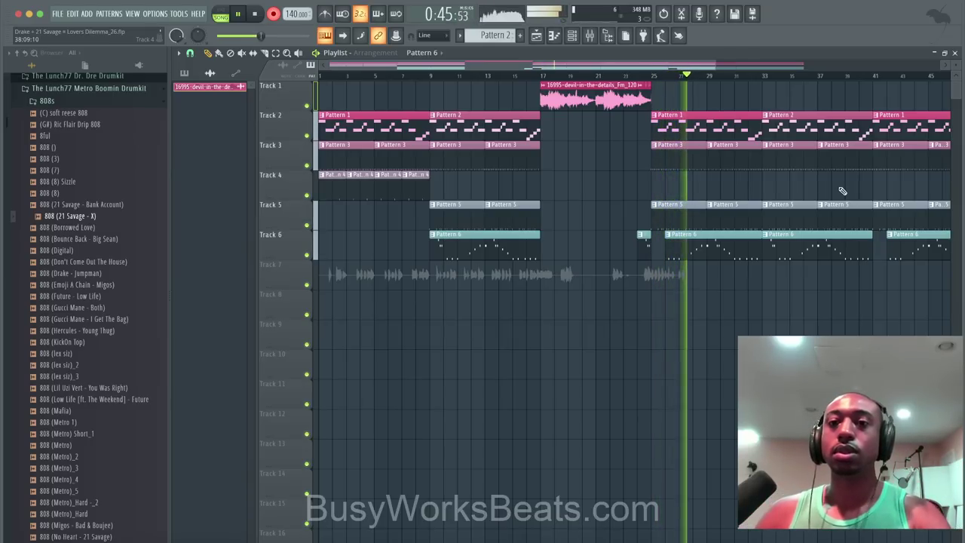
Trim the end of the first vocal recording to about bar 24 and record a second take from bar 23 to bar 57.
key(space)
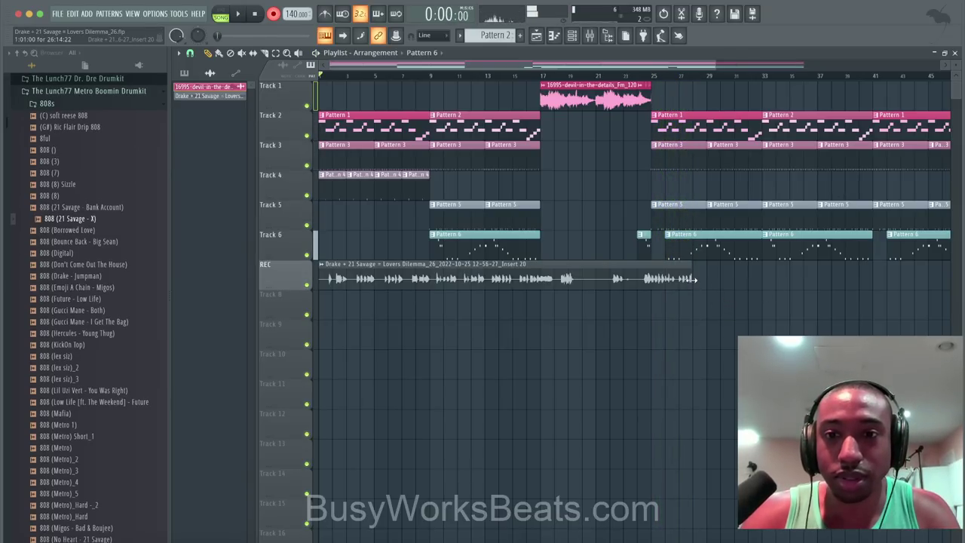
drag(694, 278, 636, 280)
click(624, 76)
key(space)
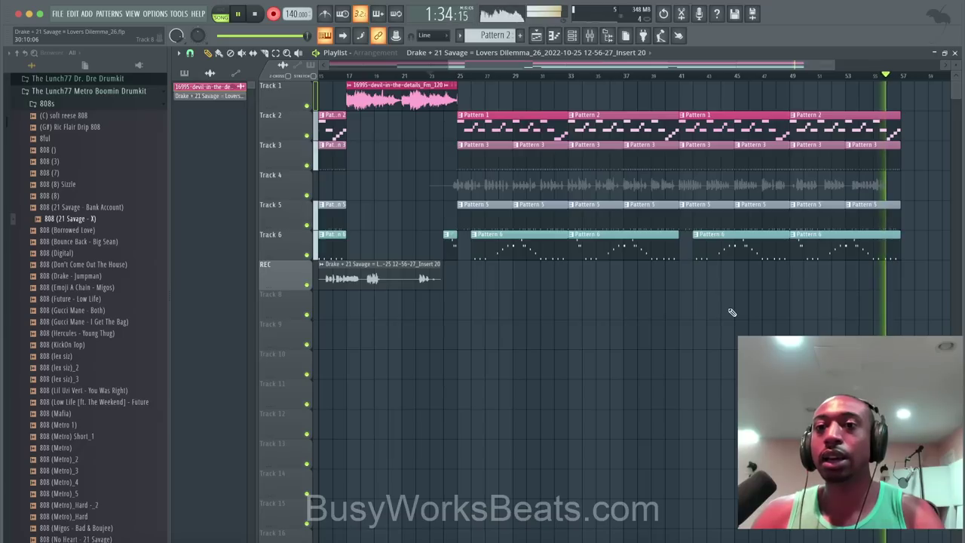
key(space)
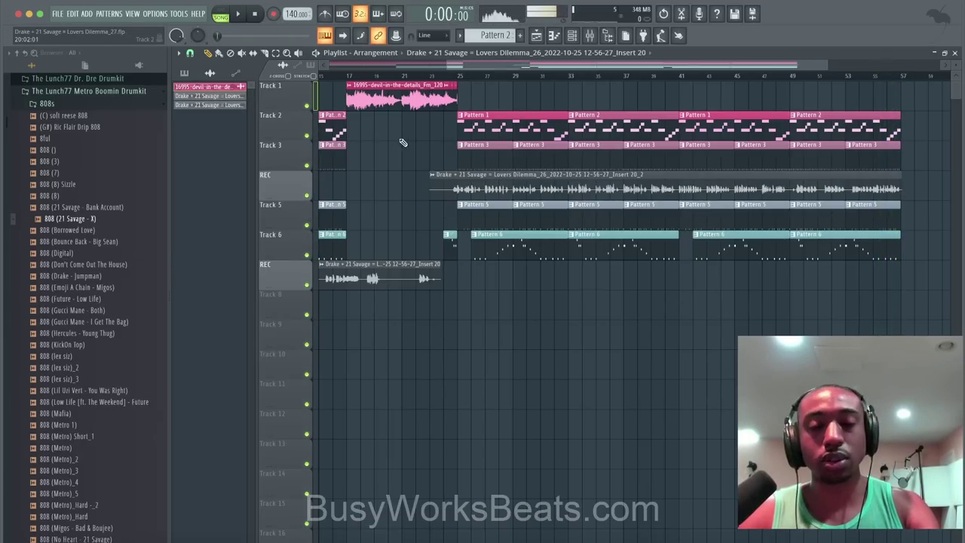
Play the song from the start and check the arrangement, channel rack and mixer levels with the recorded vocals.
key(space)
key(F6)
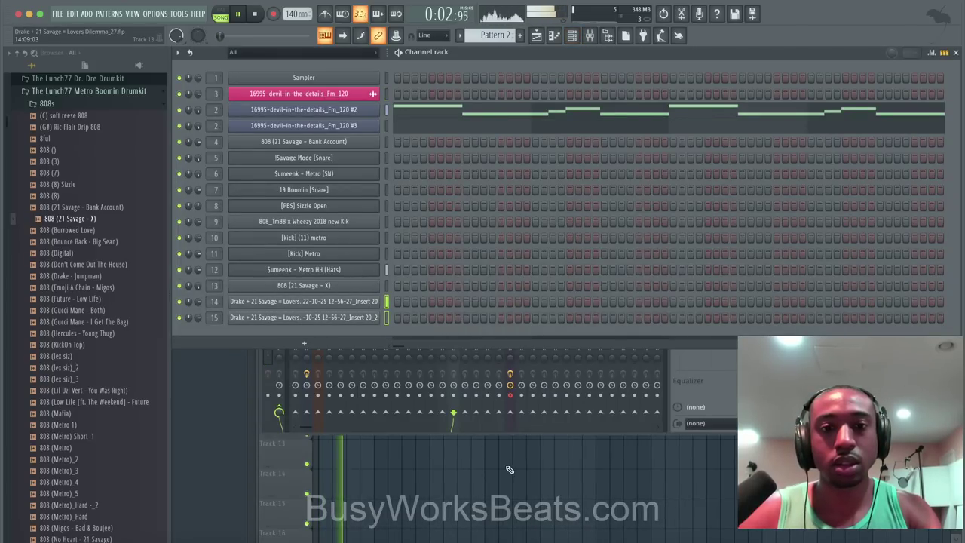
key(F6)
scroll(526, 213, down, 1)
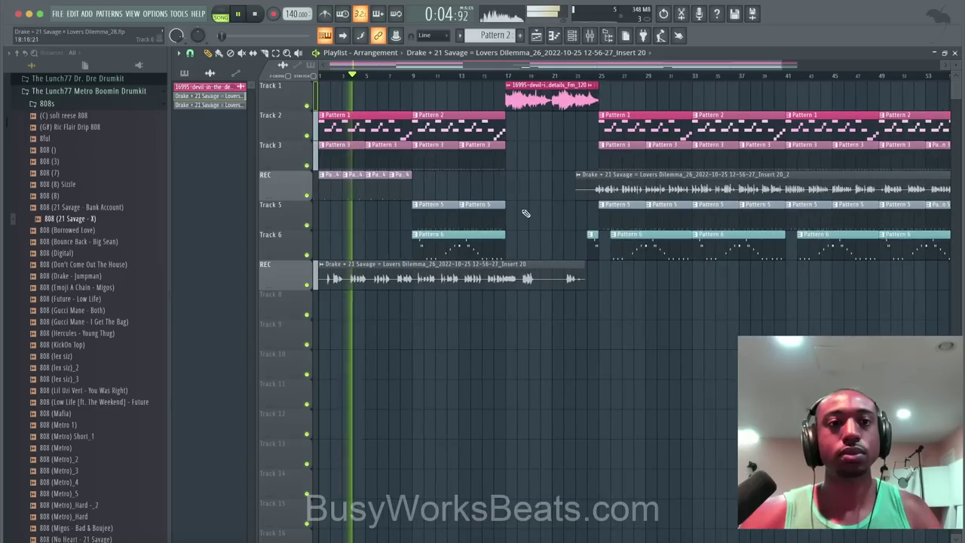
scroll(534, 197, down, 1)
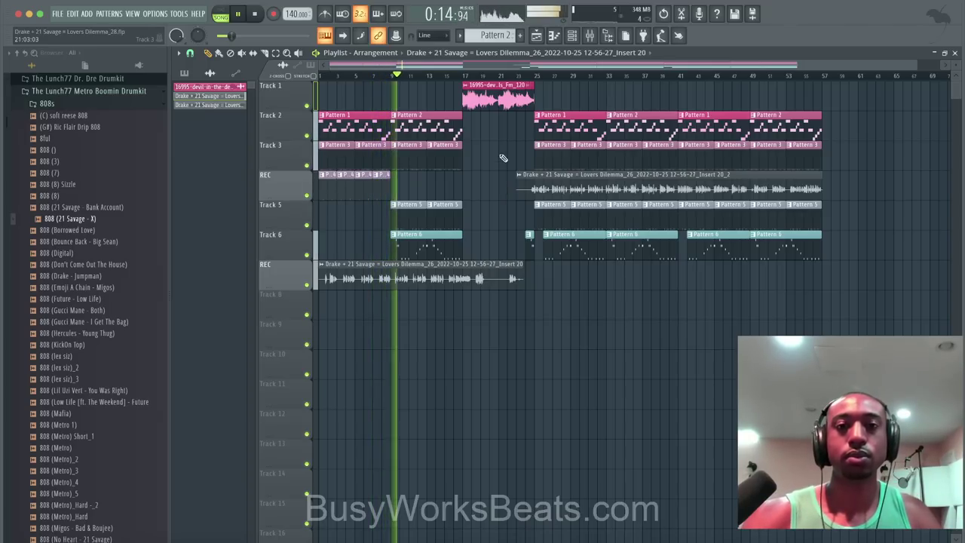
click(573, 36)
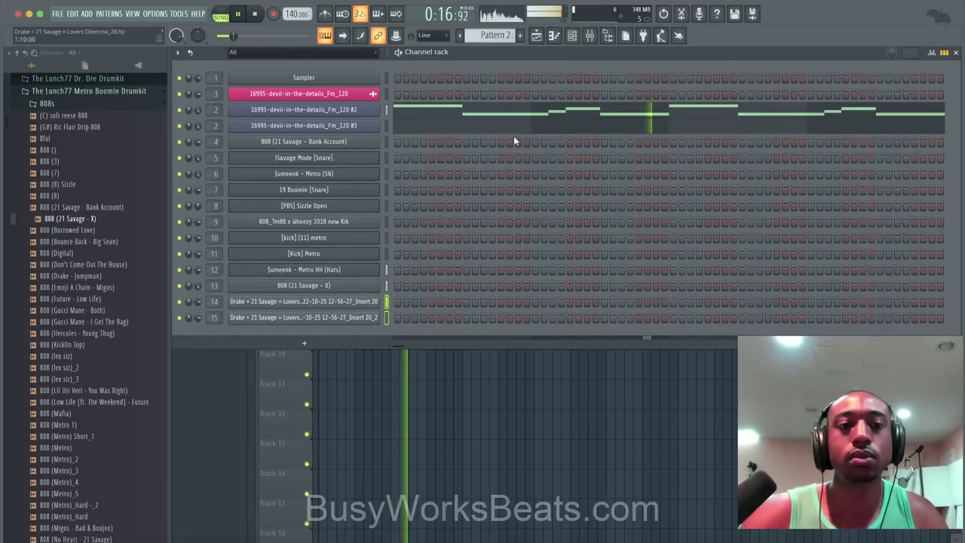
click(589, 37)
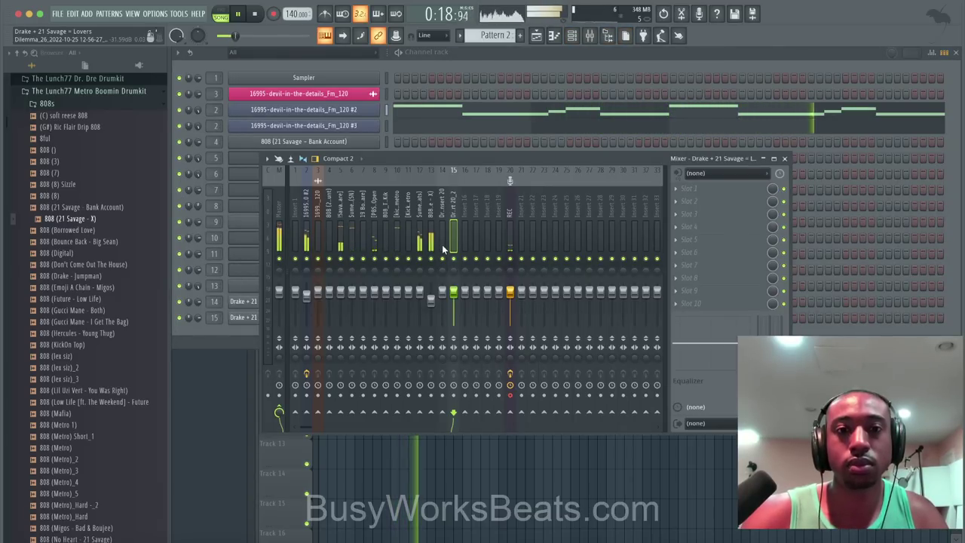
click(785, 158)
right_click(563, 427)
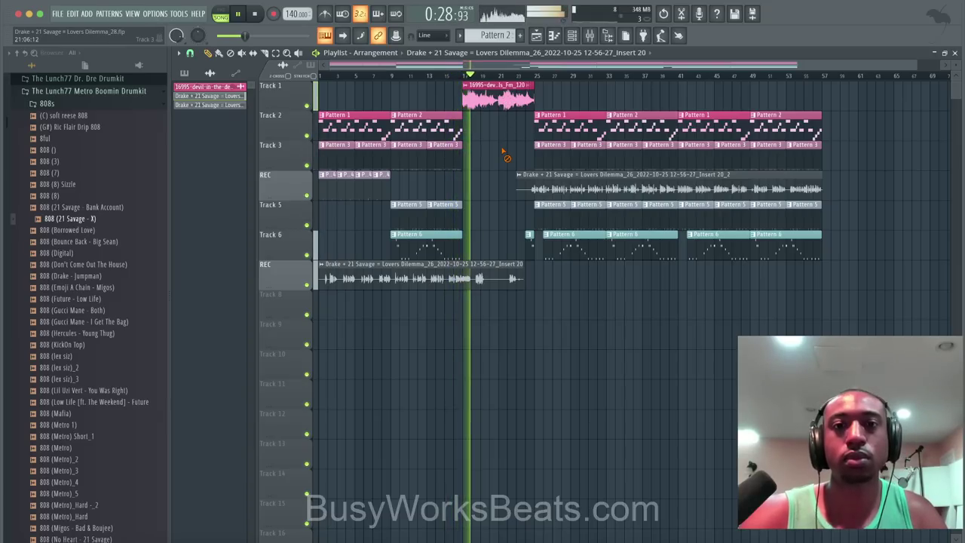
click(573, 38)
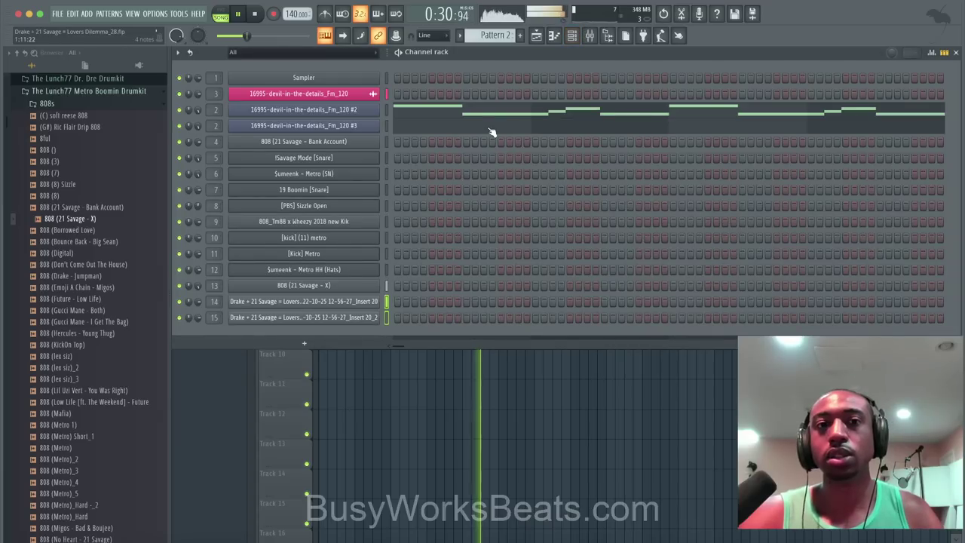
click(465, 413)
Slice the first vocal recording, delete the section from about bar 18 to bar 20, and save the project.
scroll(461, 261, up, 4)
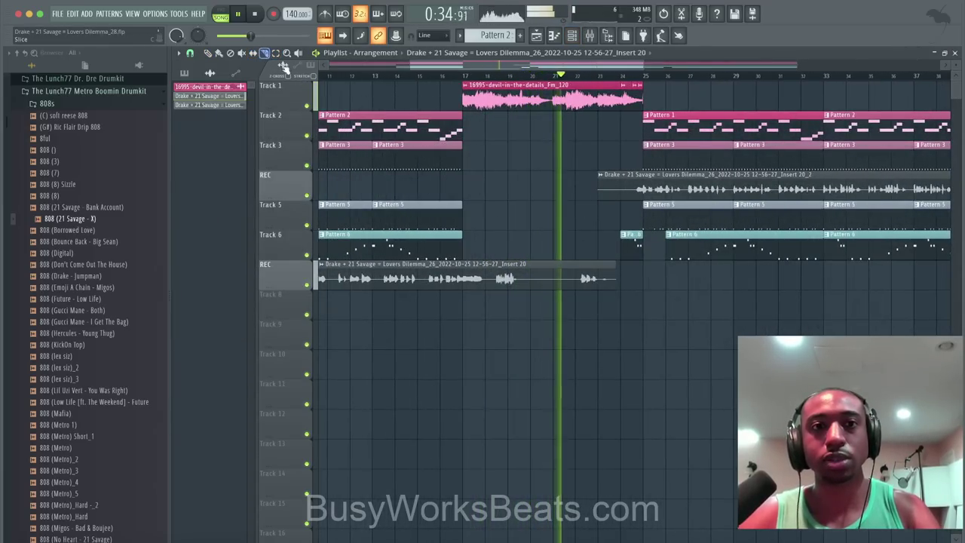
right_click(503, 281)
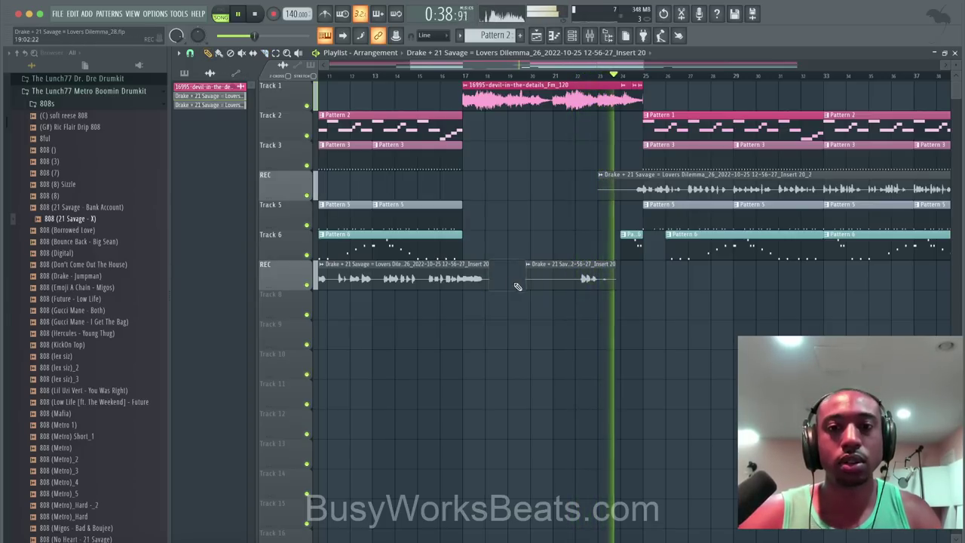
scroll(531, 293, down, 2)
key(super+s)
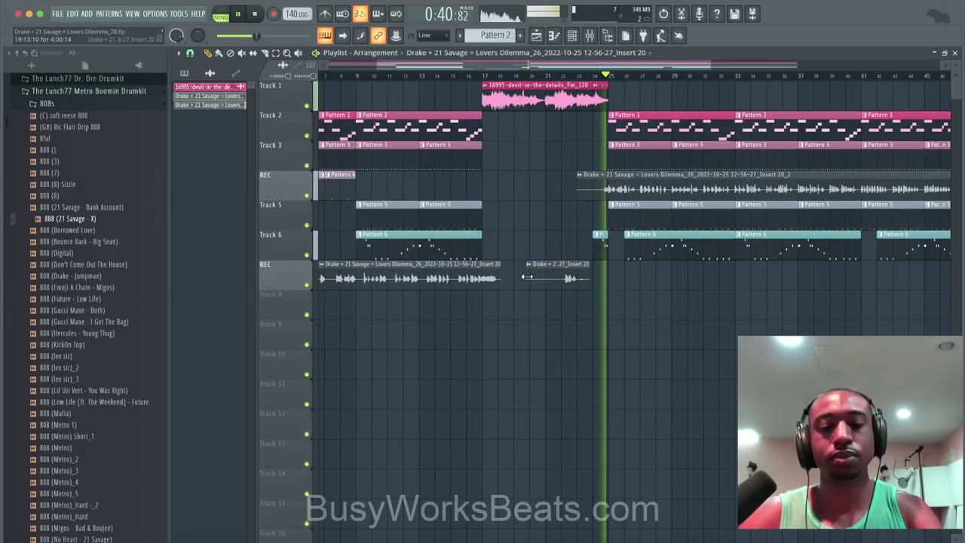
scroll(526, 277, down, 2)
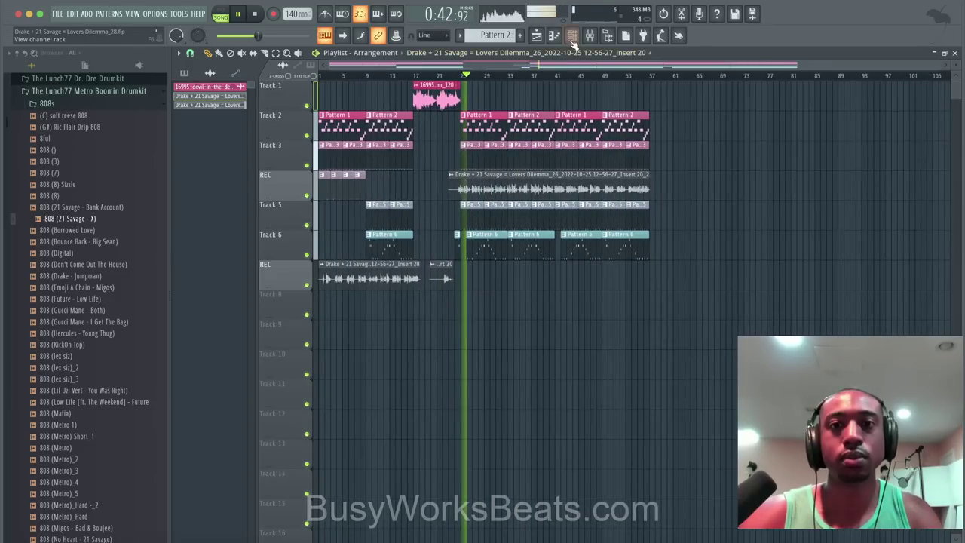
click(572, 36)
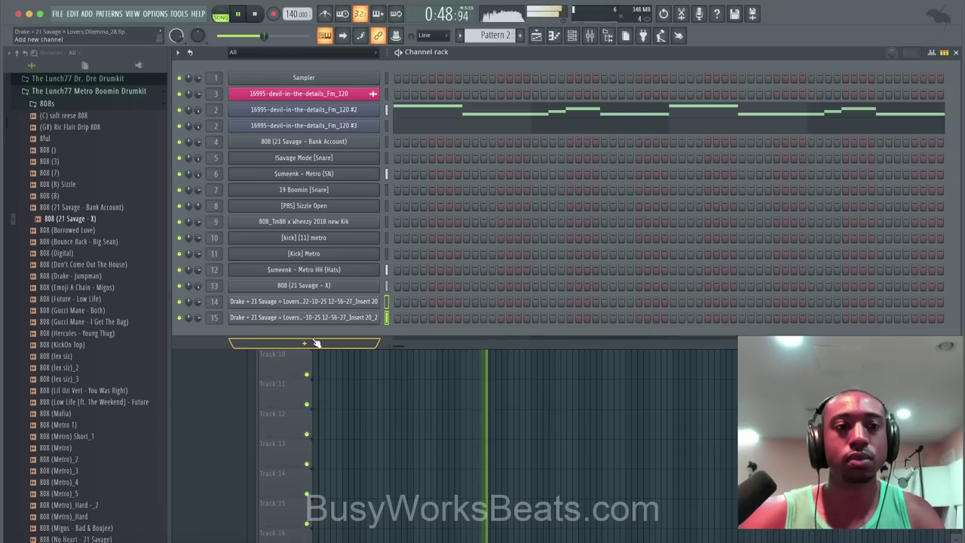
click(316, 343)
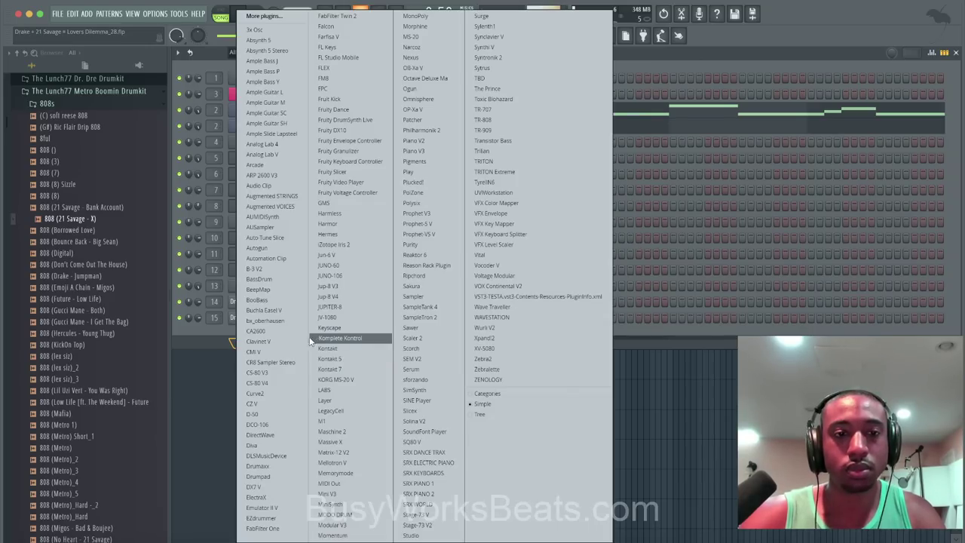
click(224, 342)
right_click(547, 442)
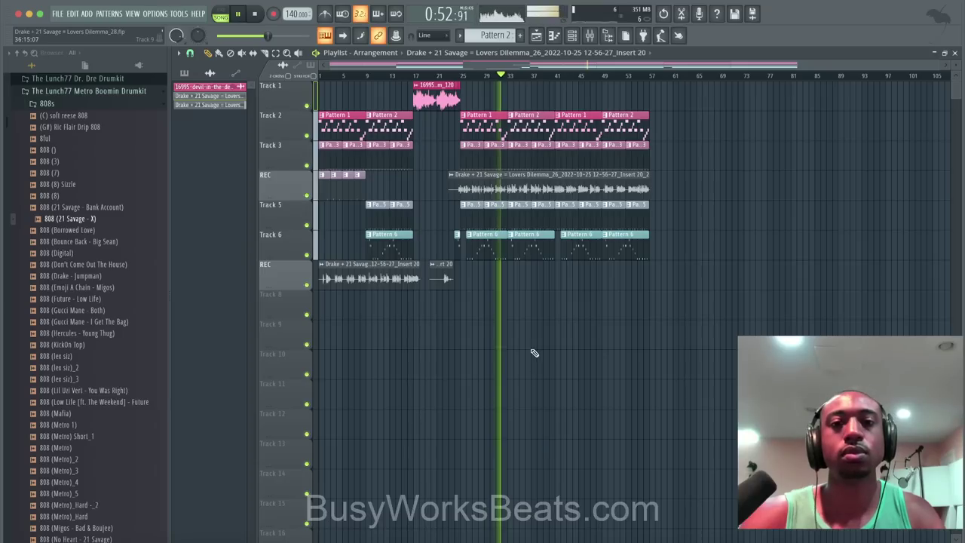
Review the channel rack and the playlist clips from bar 25 onward while the song plays.
click(572, 38)
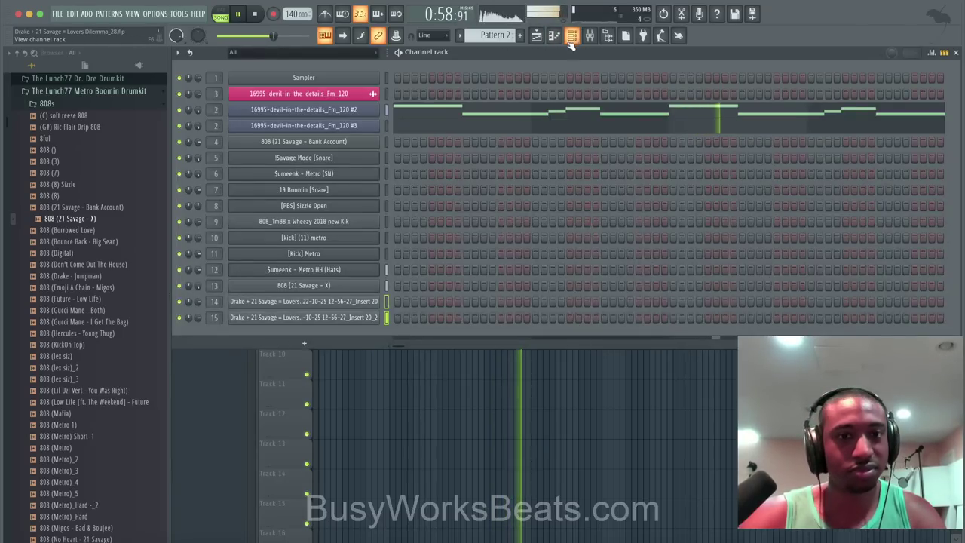
right_click(377, 413)
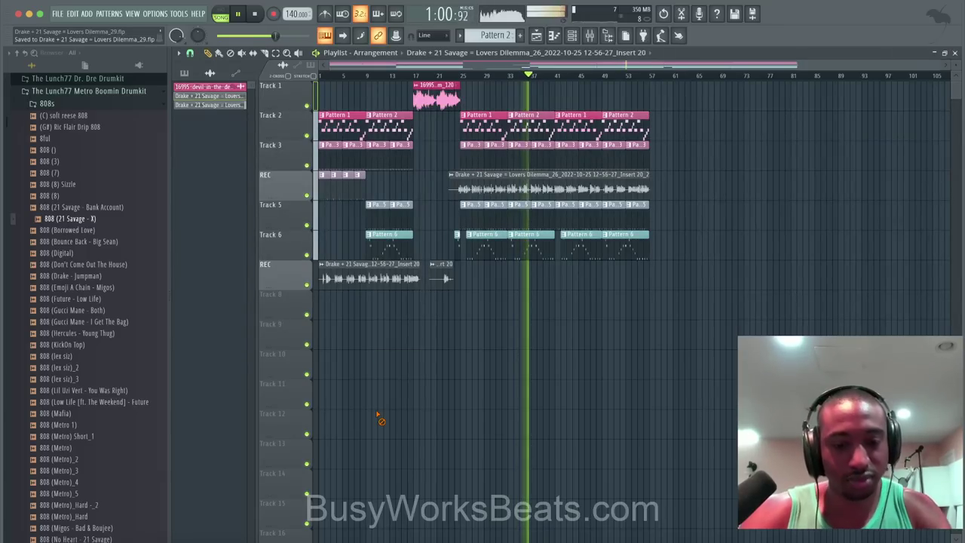
scroll(478, 346, up, 2)
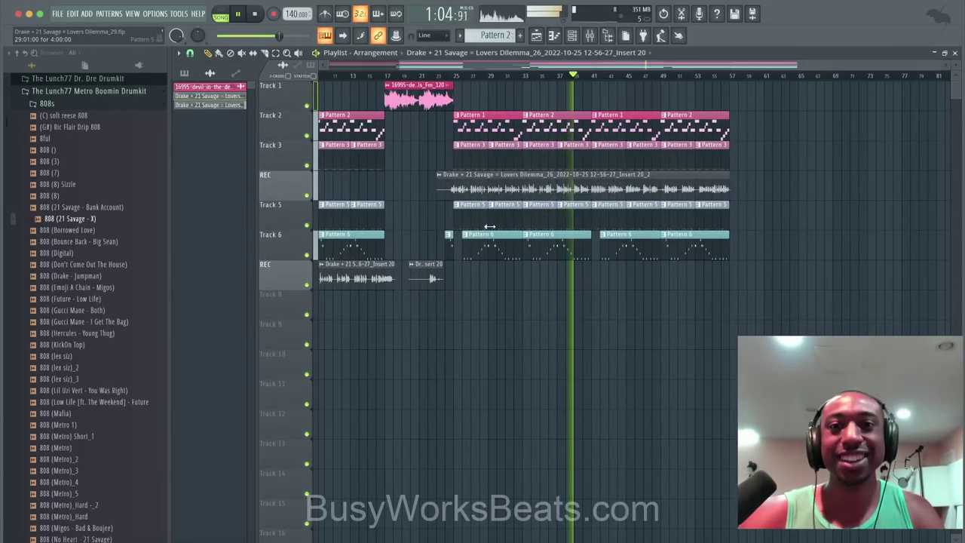
scroll(498, 227, up, 2)
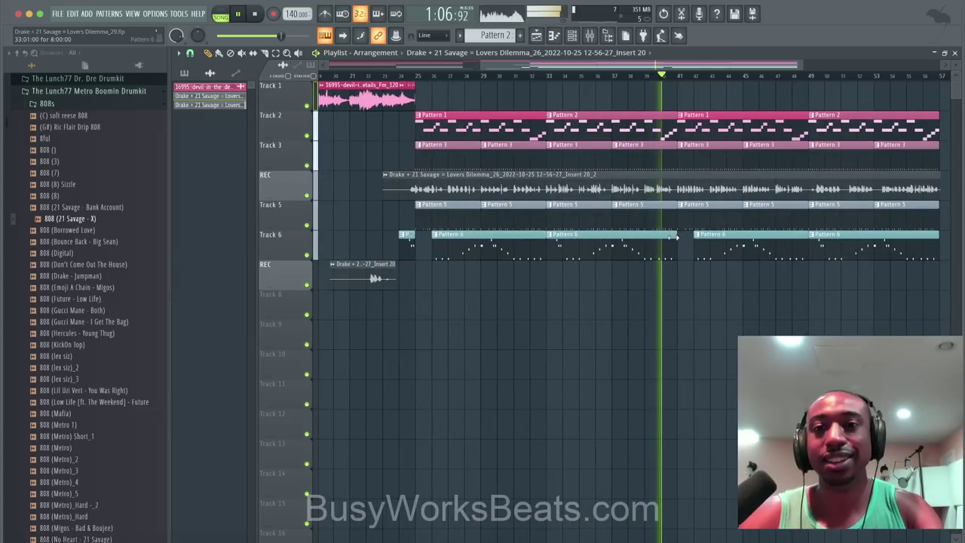
scroll(673, 203, up, 2)
scroll(673, 189, down, 4)
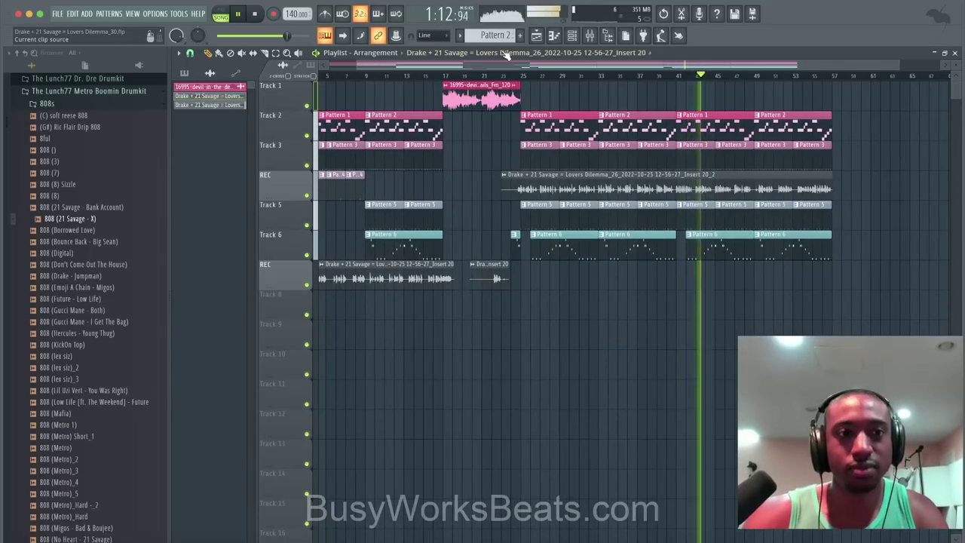
click(572, 36)
click(414, 422)
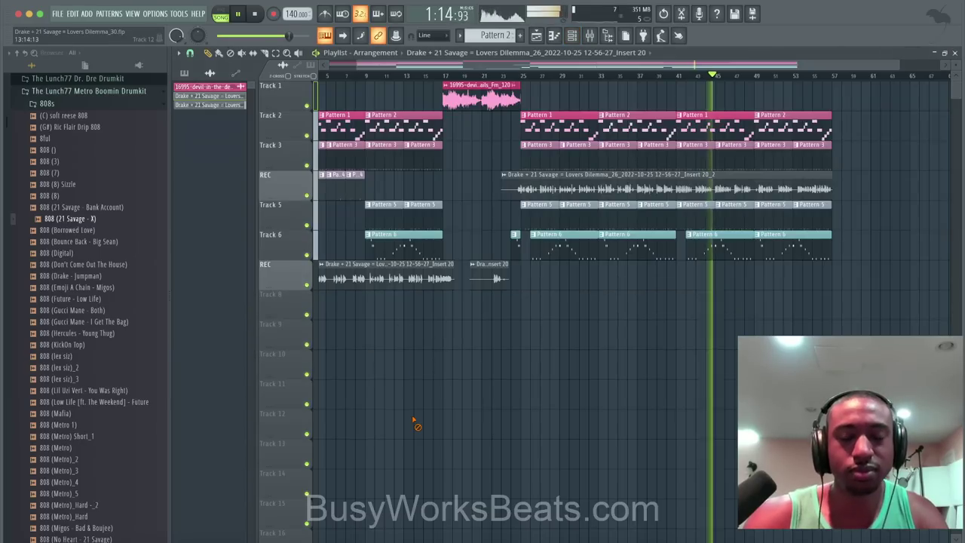
Slice the end of the second vocal recording at about bar 57.
scroll(420, 345, down, 3)
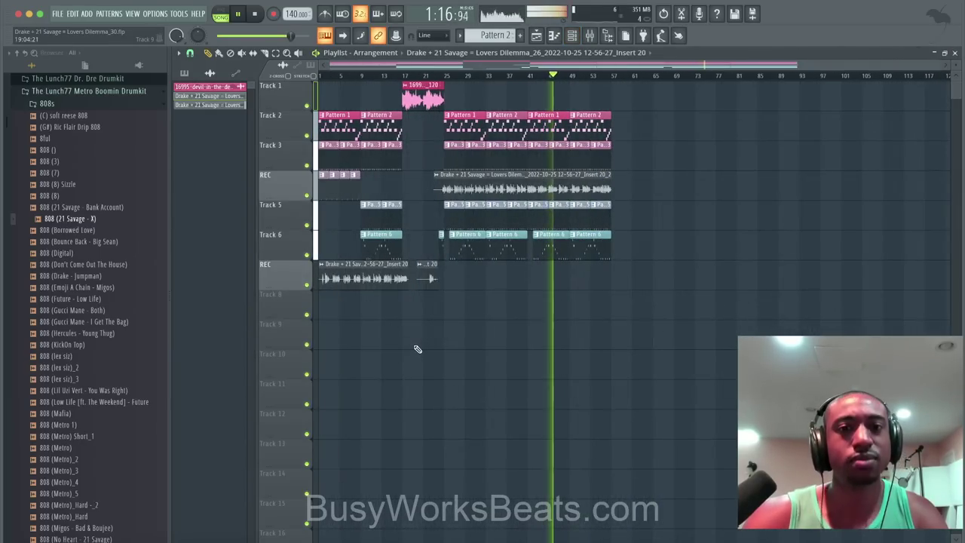
scroll(417, 348, up, 3)
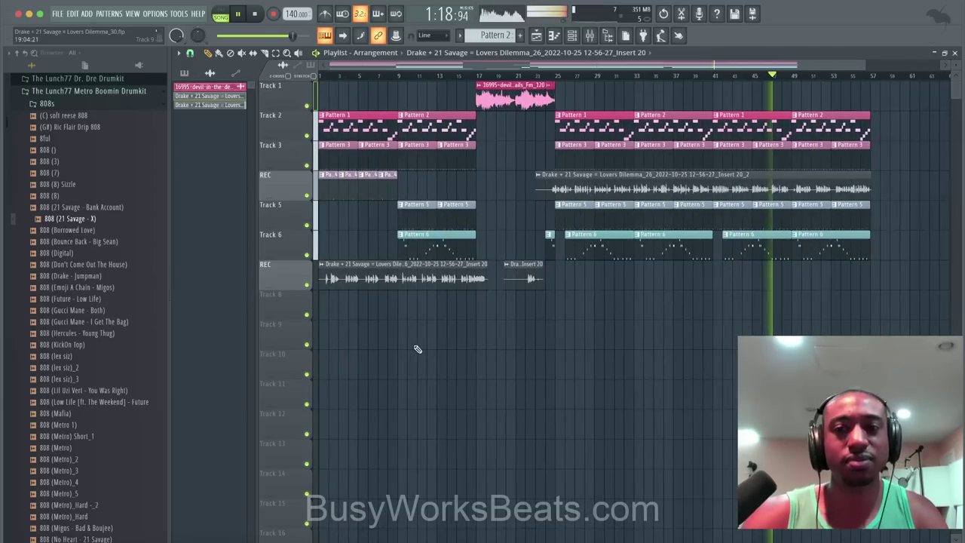
scroll(409, 331, down, 1)
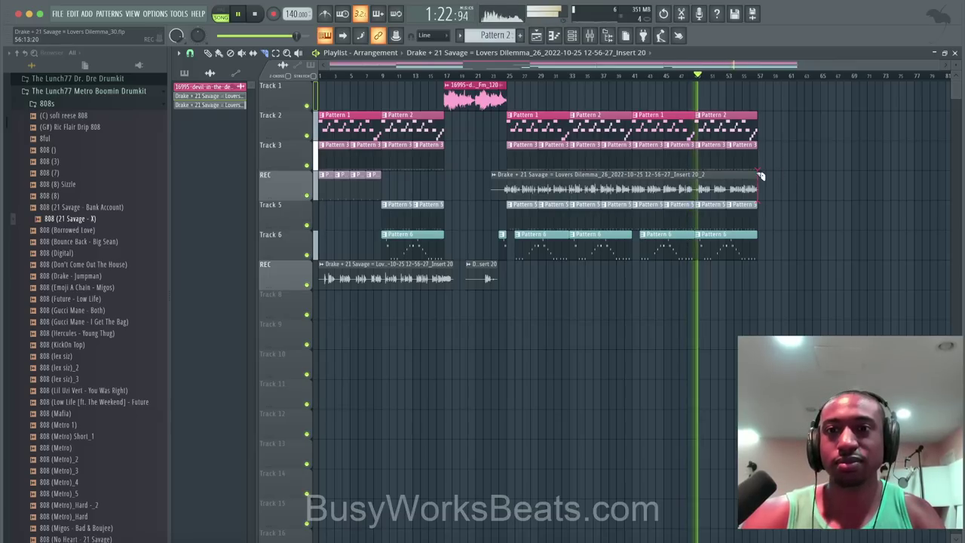
drag(759, 173, 759, 202)
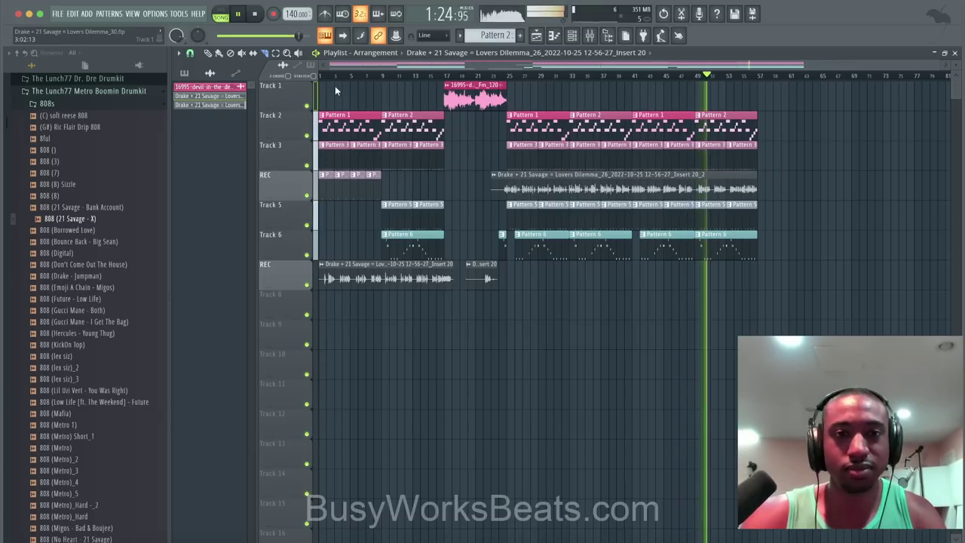
click(209, 53)
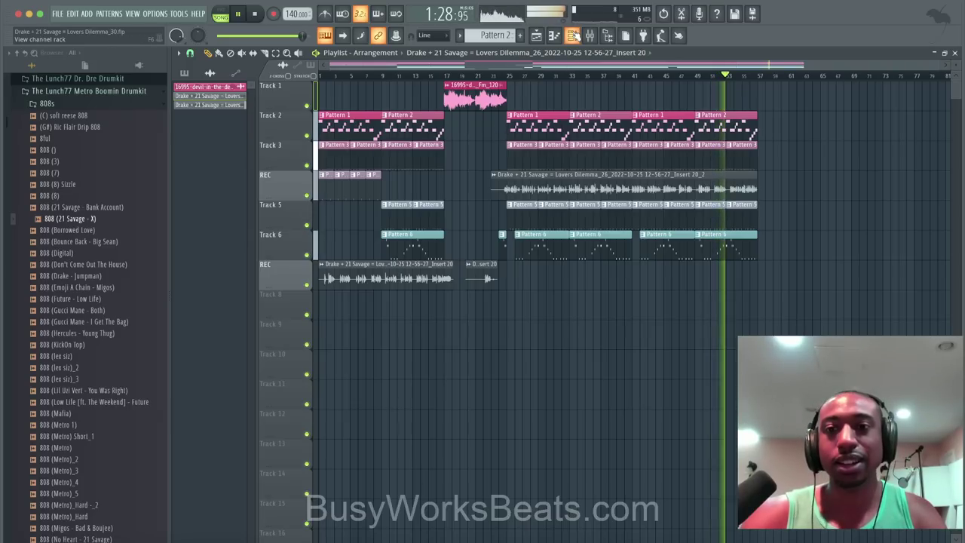
Add a Mini V3 synth as a new channel in the channel rack.
click(573, 36)
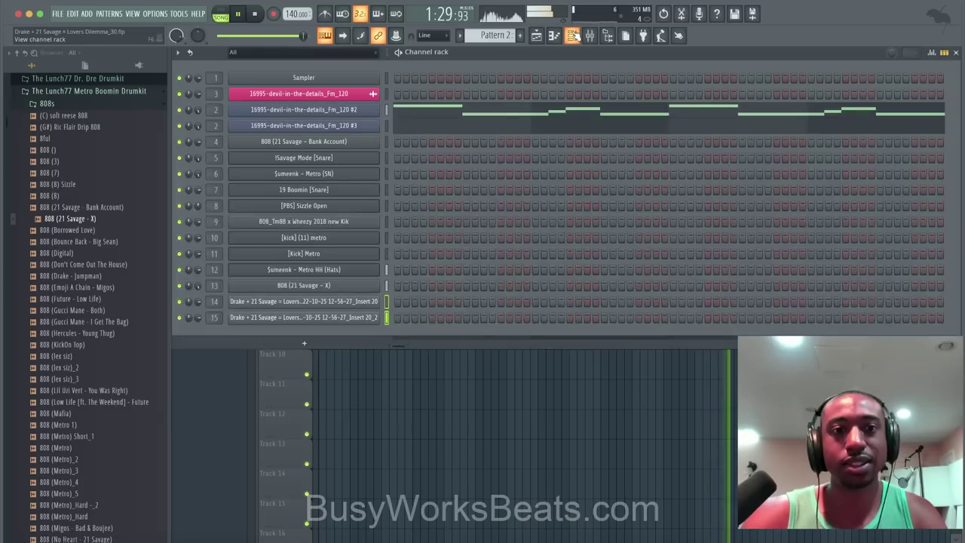
click(324, 345)
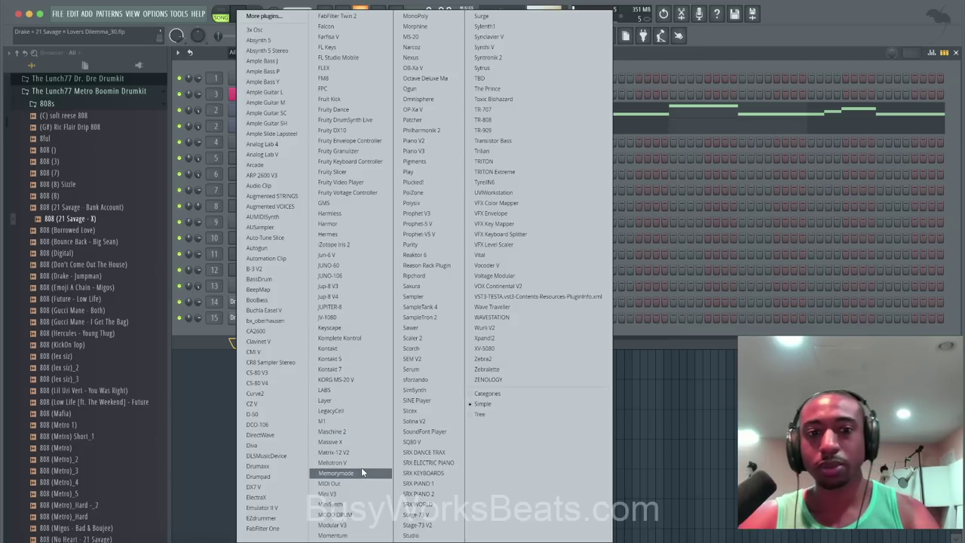
click(352, 493)
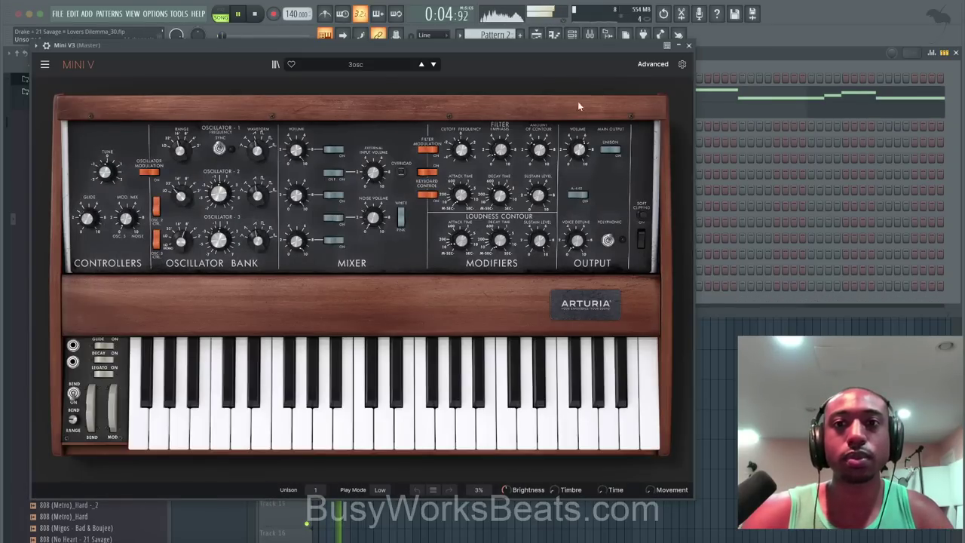
Review Mini V's advanced effects, modulation and LFO/arpeggiator sections while the song plays.
click(650, 64)
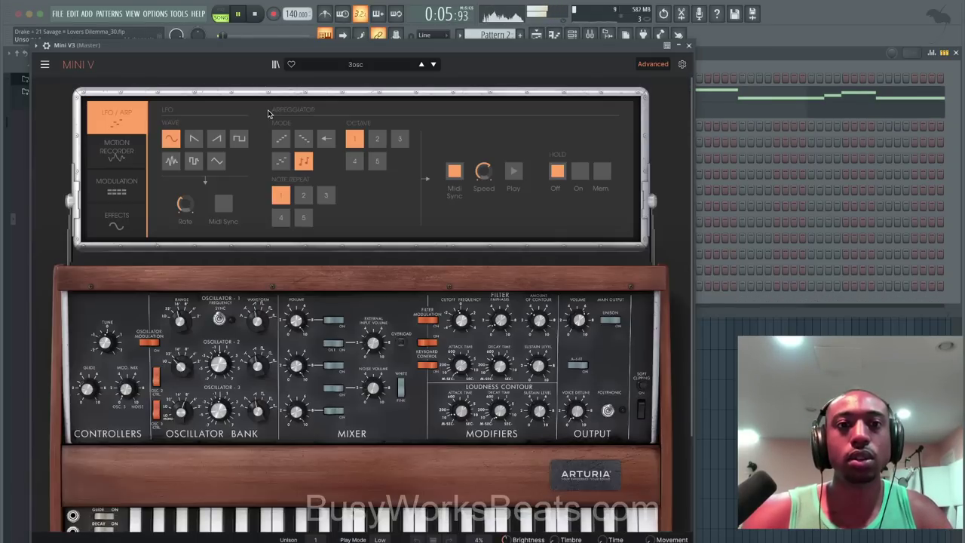
click(114, 220)
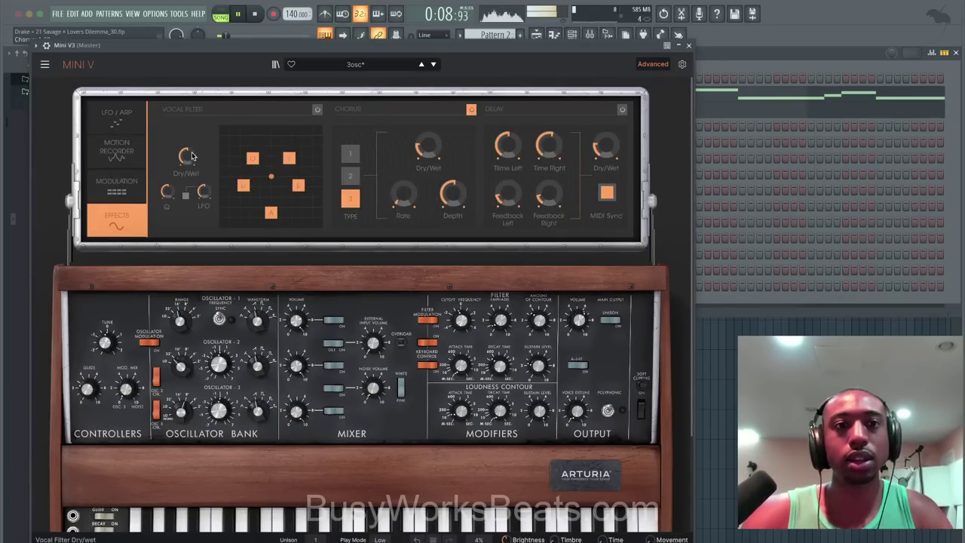
click(115, 183)
click(116, 123)
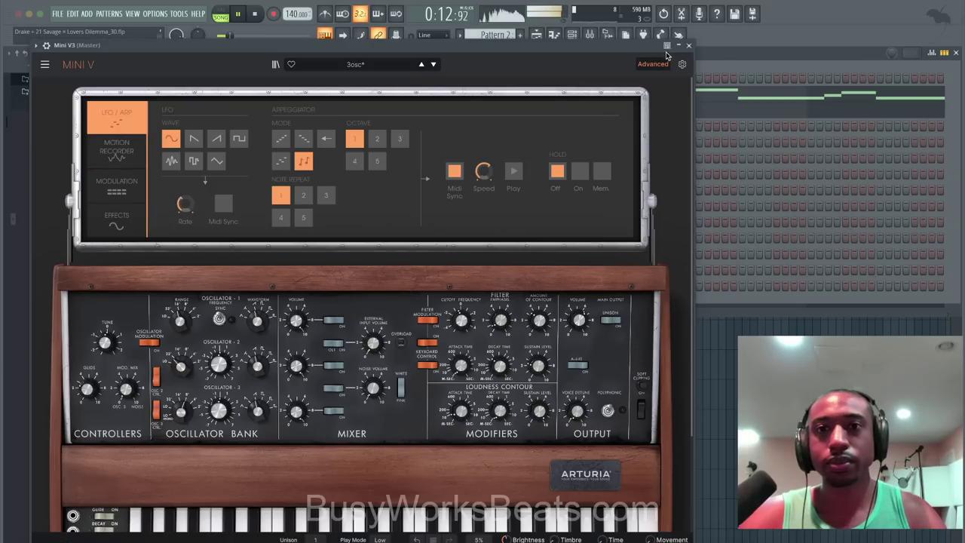
click(662, 63)
Set Mini V's unison to 4 voices and return to the playlist.
click(315, 489)
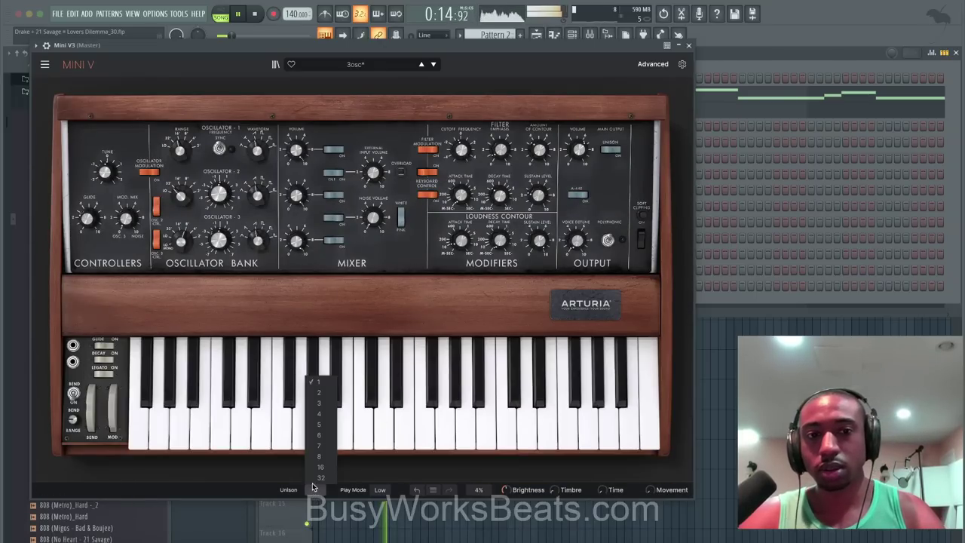
click(320, 414)
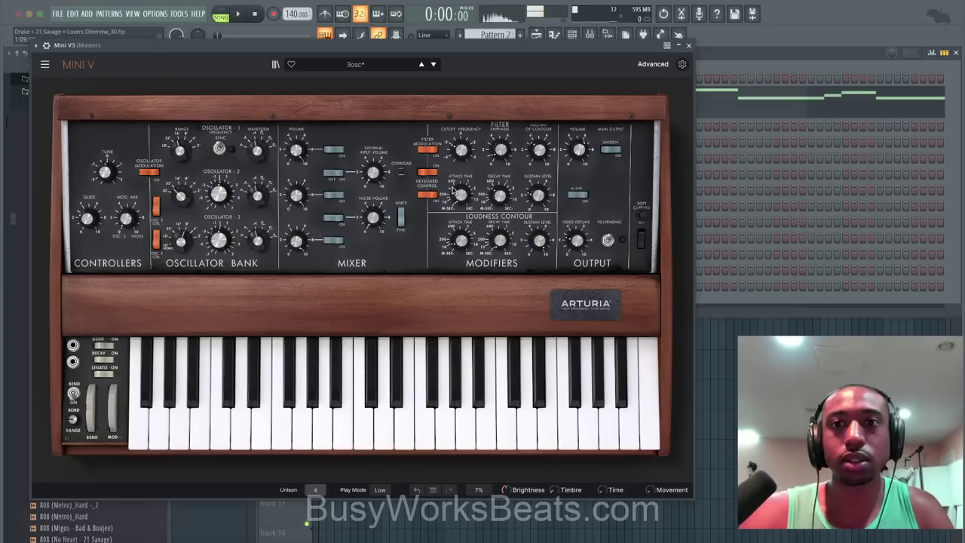
click(689, 46)
click(592, 405)
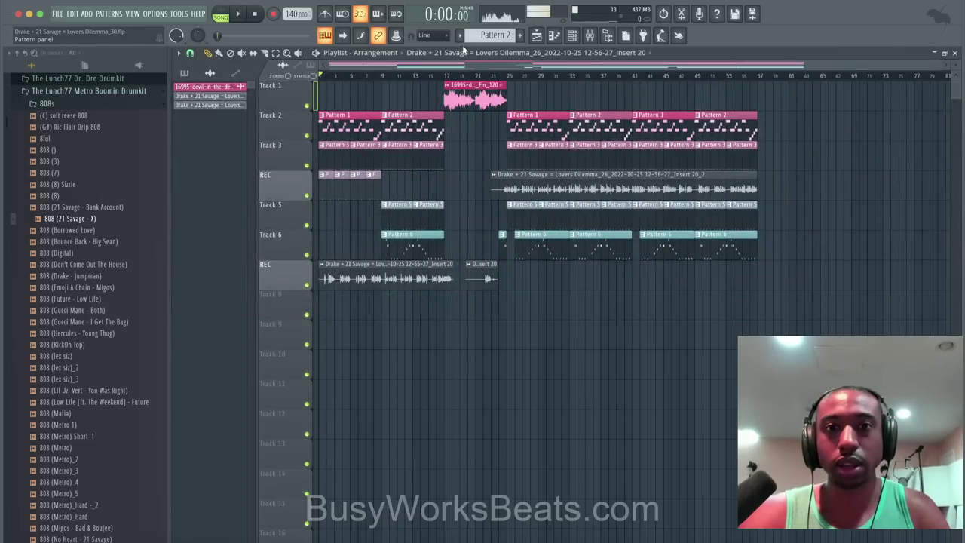
Move the song position to bar 17, choose the empty Pattern 7, and route Mini V3 to mixer track 16.
click(445, 77)
click(571, 35)
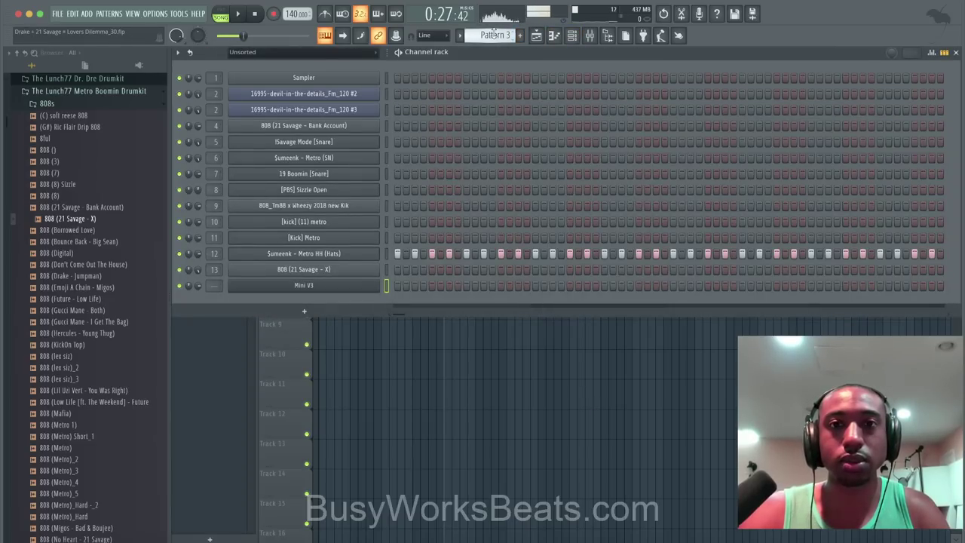
click(495, 35)
click(569, 40)
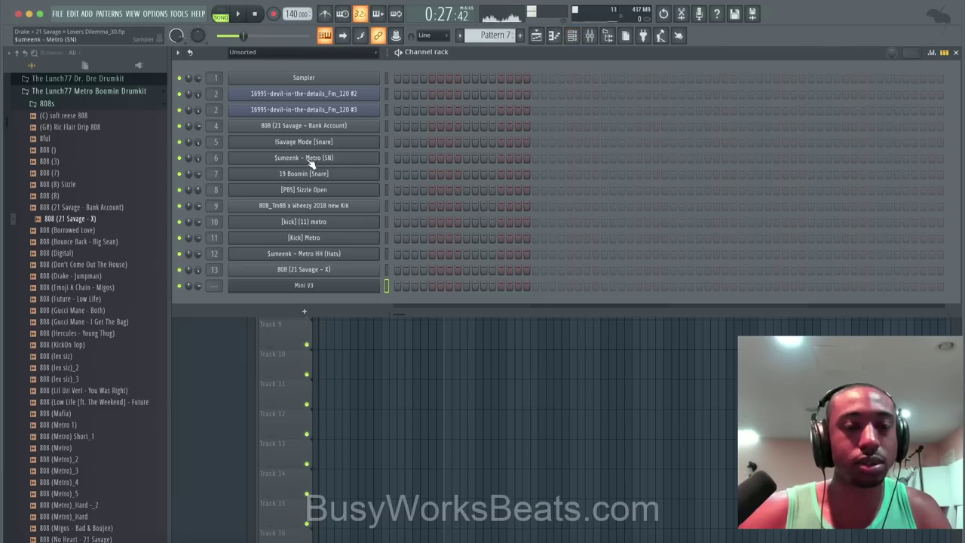
key(ctrl+l)
Record Mini V3 notes and automation into Pattern 7 from bar 17 to about bar 25.
click(273, 13)
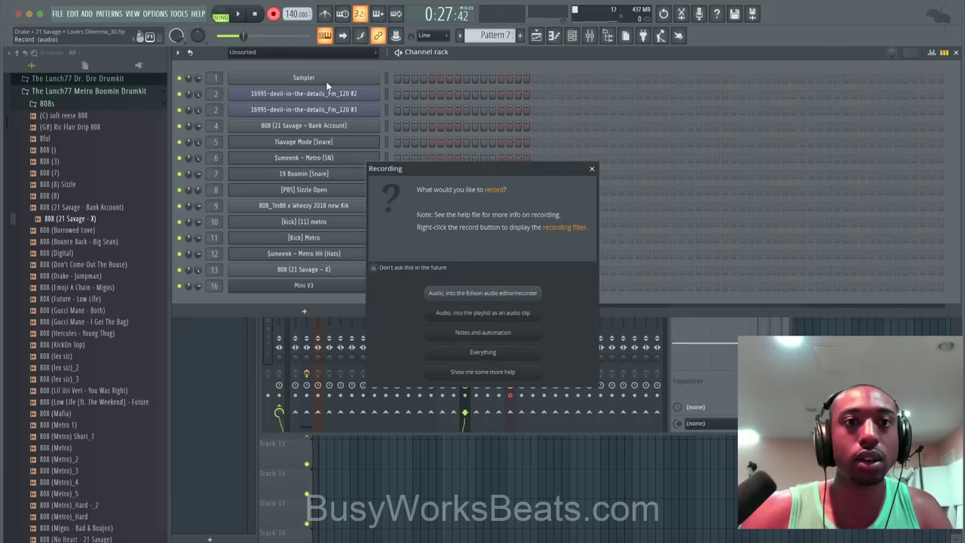
click(495, 330)
scroll(495, 257, up, 3)
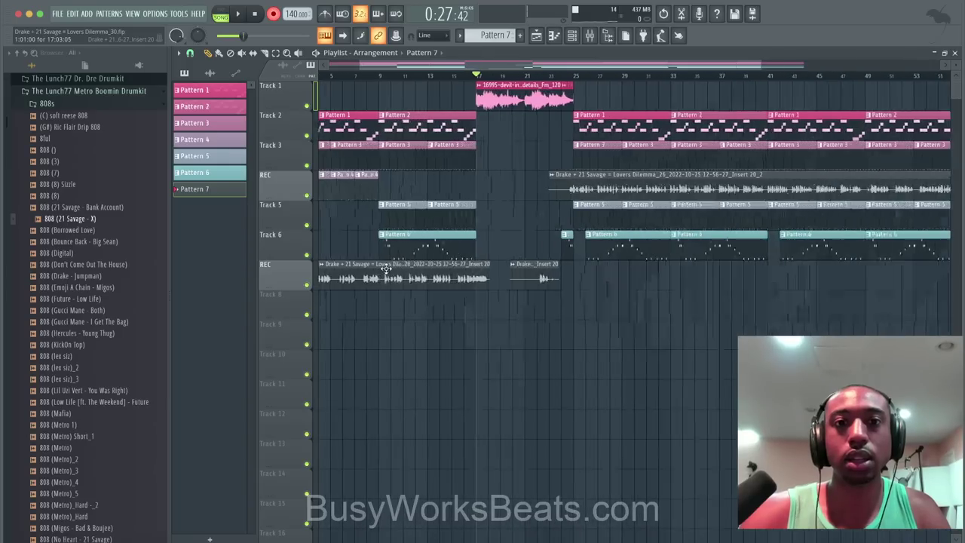
key(space)
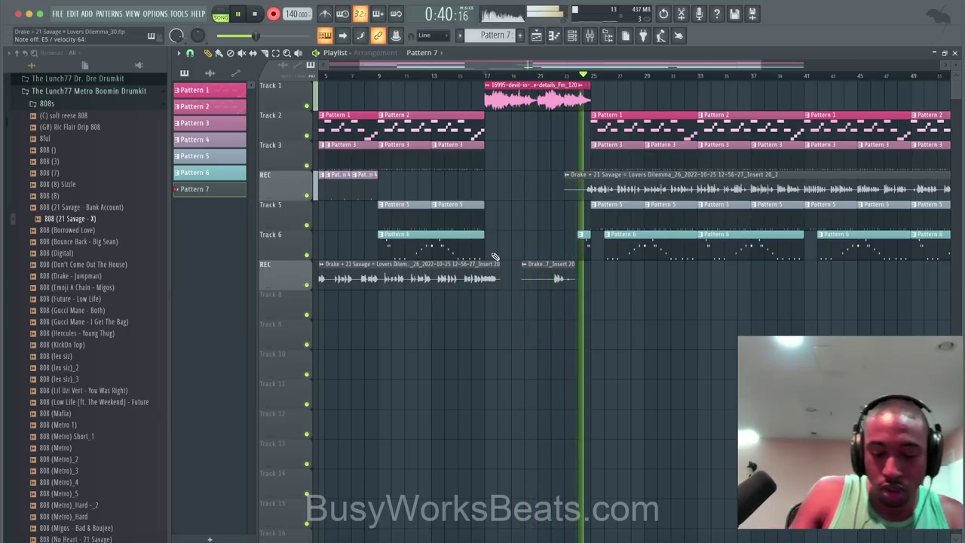
key(space)
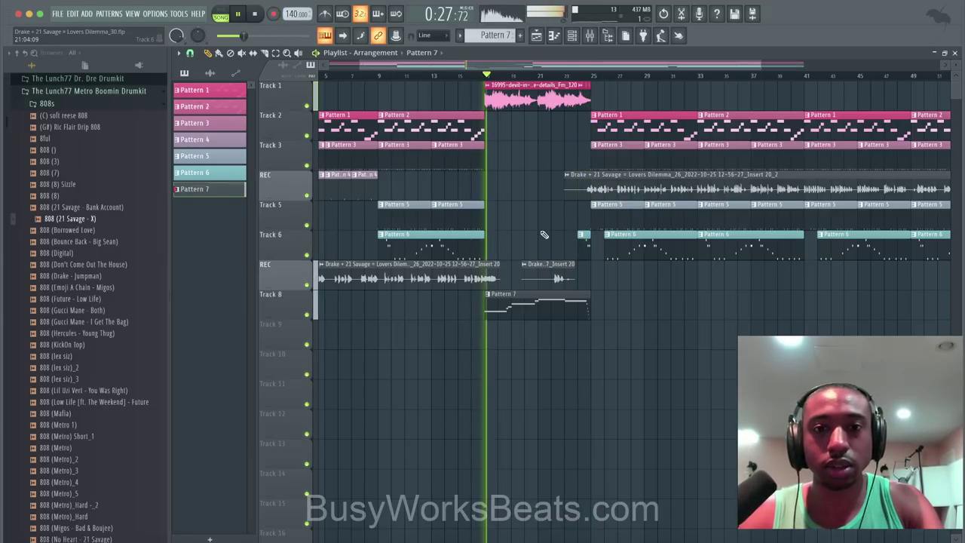
Transpose the recorded Mini V3 notes in Pattern 7 down an octave and listen to the result.
double_click(506, 311)
key(ctrl+Down)
key(ctrl+Down)
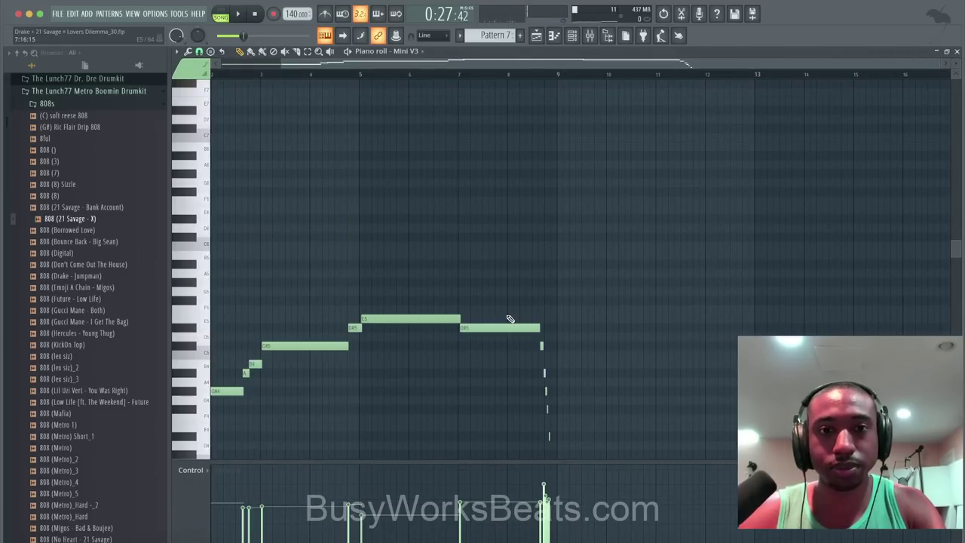
key(space)
scroll(479, 307, down, 2)
key(space)
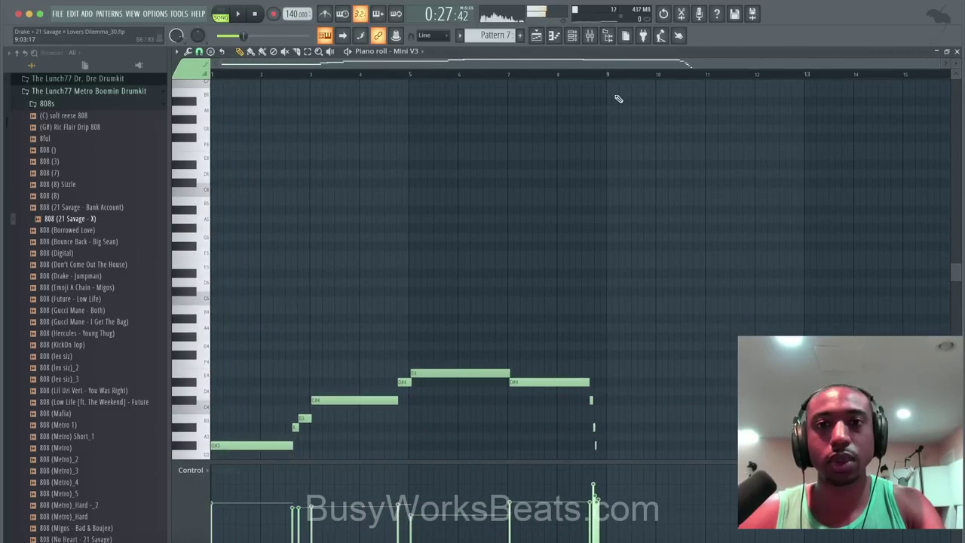
Solo the Mini V3 mixer track, listen to it together with the sample's track, and restore all tracks.
click(591, 39)
key(space)
right_click(465, 267)
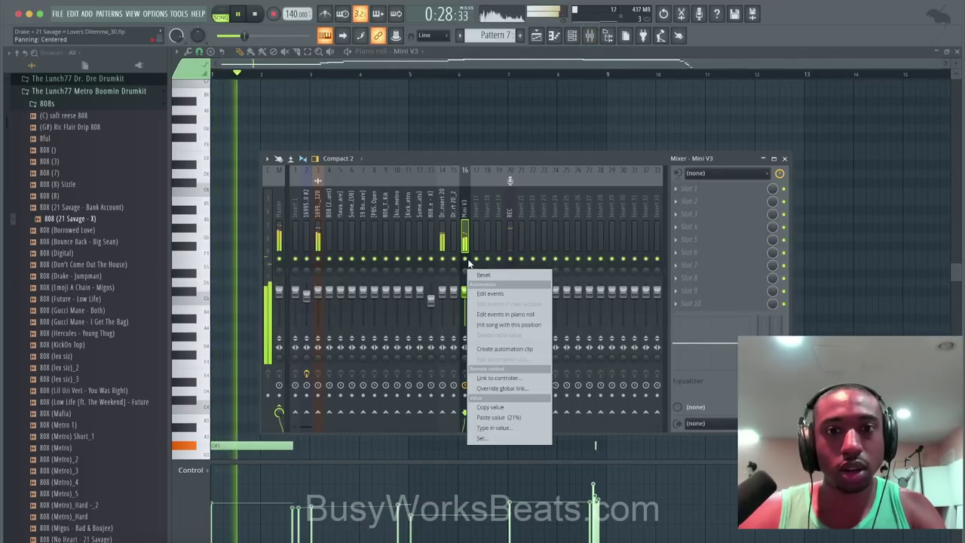
click(467, 260)
right_click(468, 259)
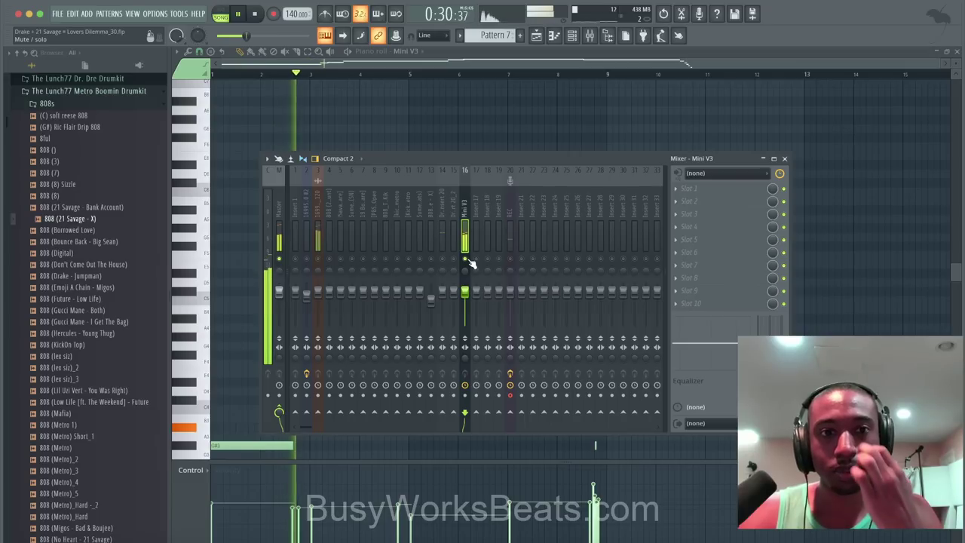
click(317, 260)
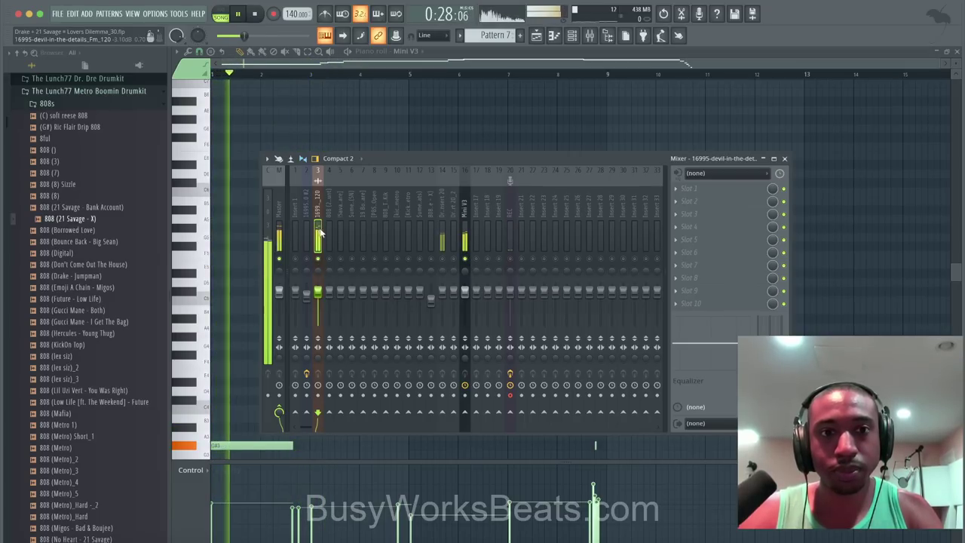
key(space)
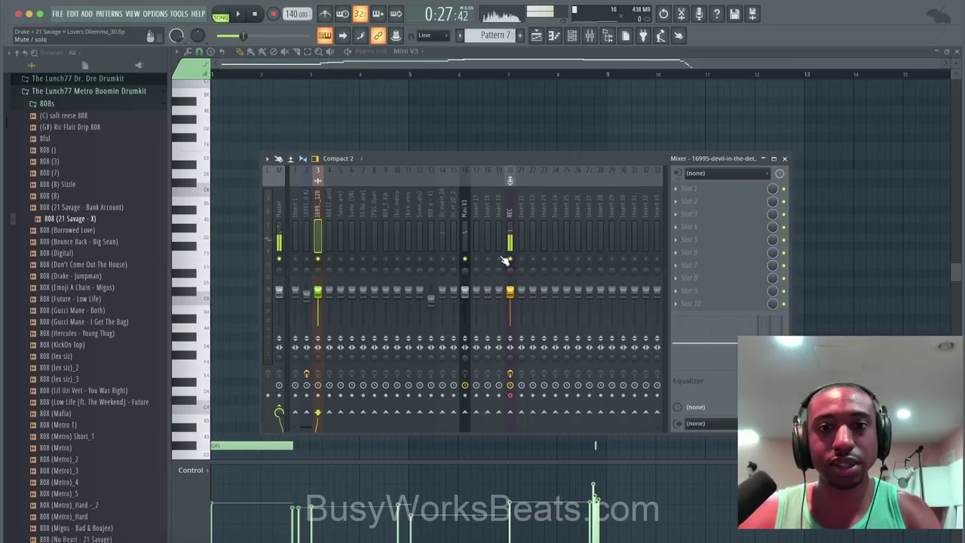
right_click(511, 261)
key(space)
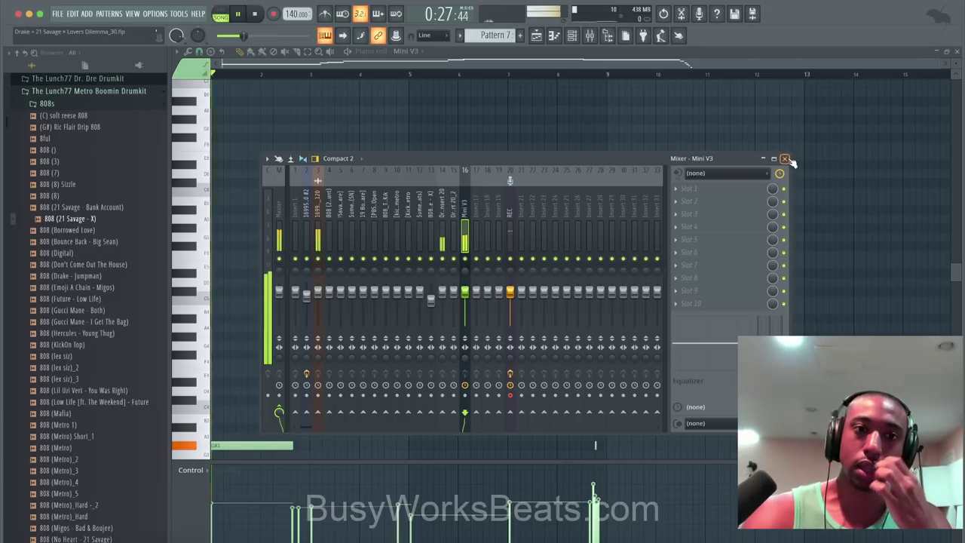
Add Fruity Parametric EQ 2 to the sample's mixer track and lower its first band to -18 dB at about 298 Hz.
click(699, 193)
click(365, 153)
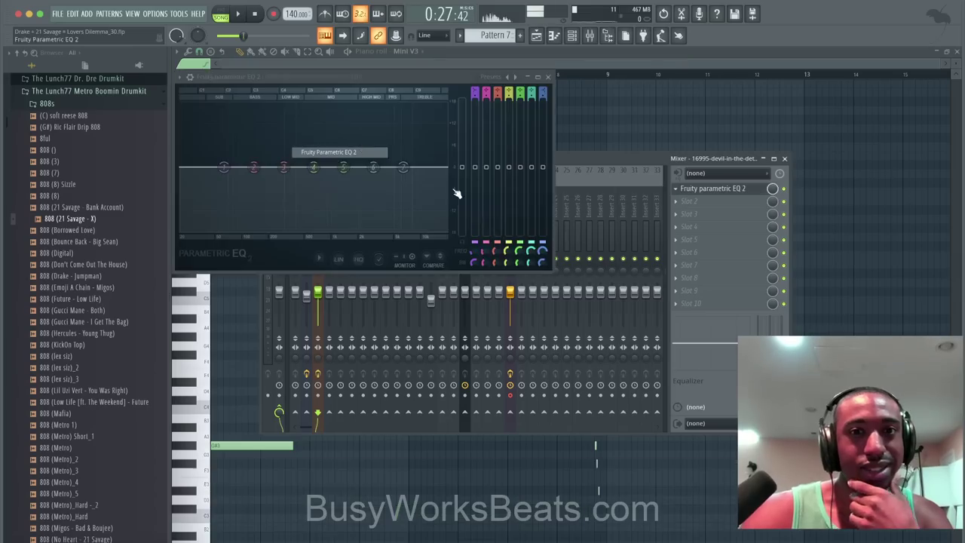
drag(220, 165, 283, 229)
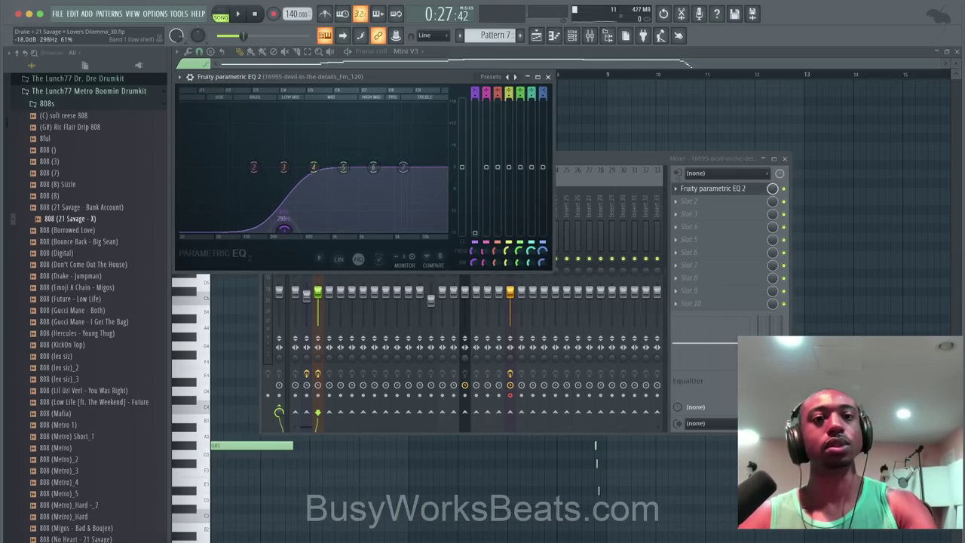
click(549, 77)
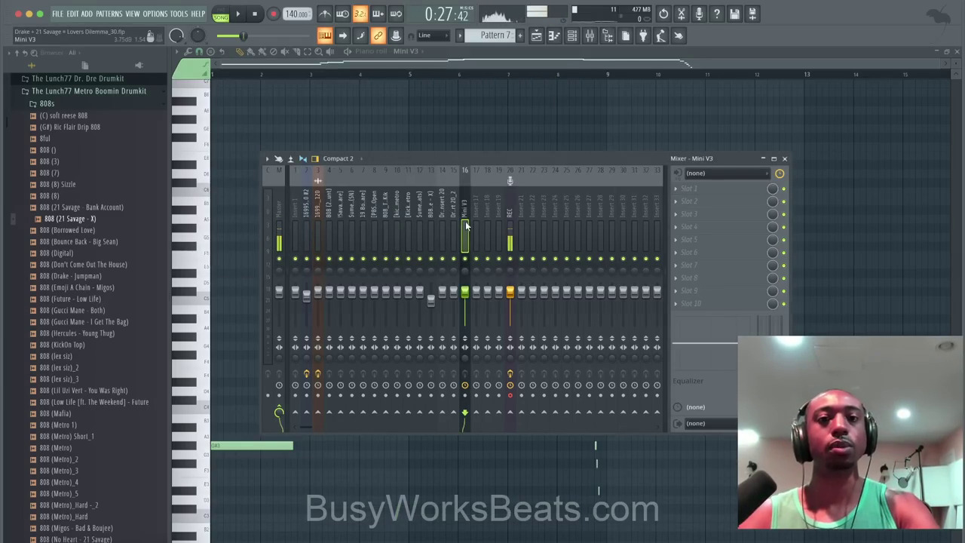
Play the song from bar 17, check the channel rack, and save the project as new version Lovers Dilemma_31.
key(space)
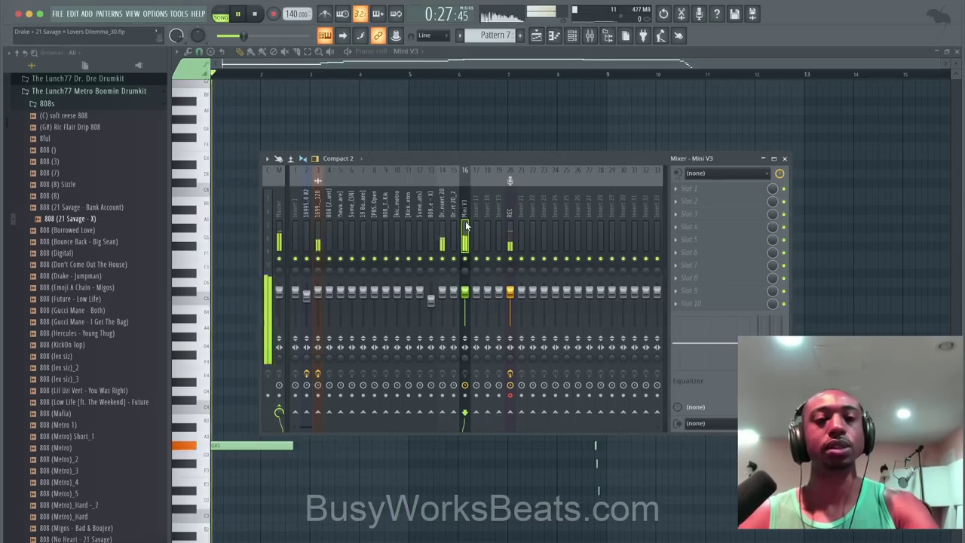
click(783, 158)
key(F6)
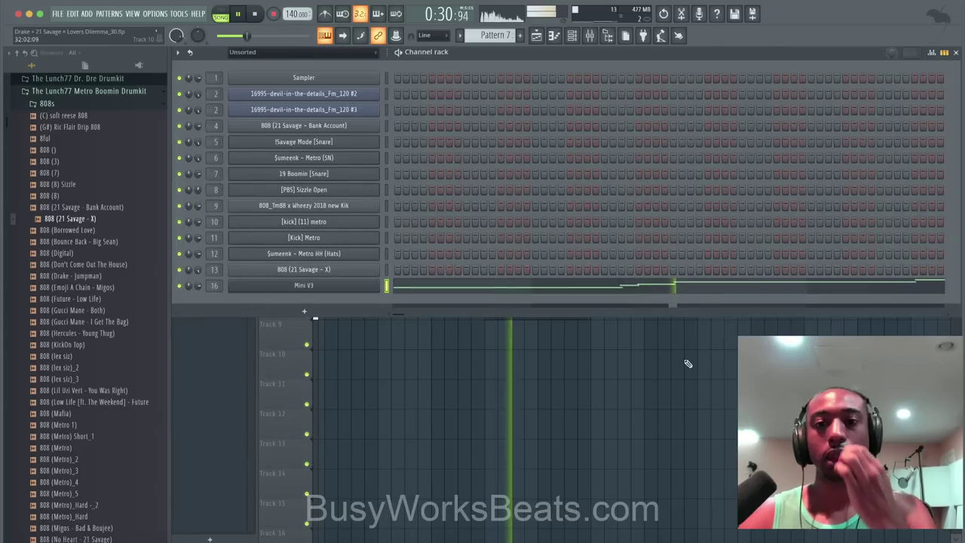
key(F6)
key(ctrl+n)
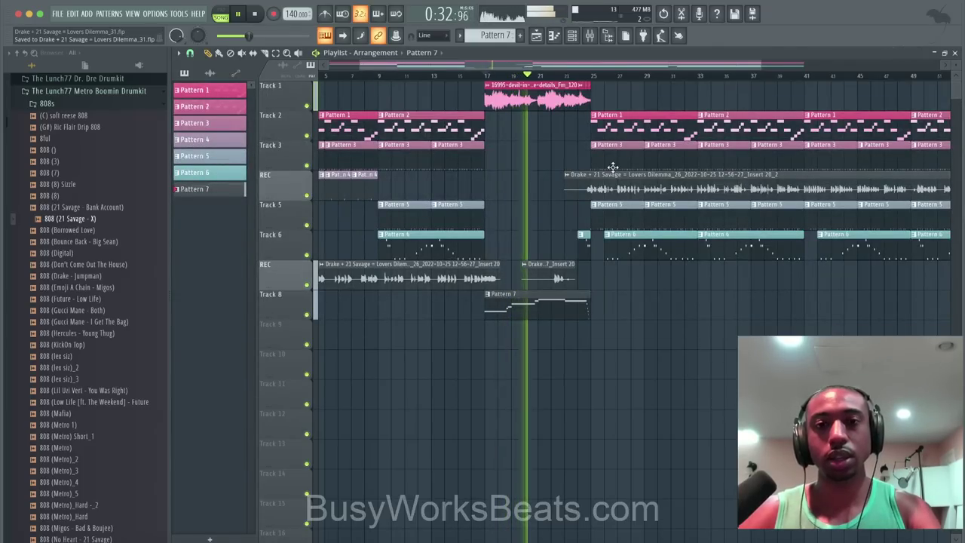
Play the section from bar 17, mute the Mini V3 mixer track, and save the project as new version Lovers Dilemma_32.
key(F9)
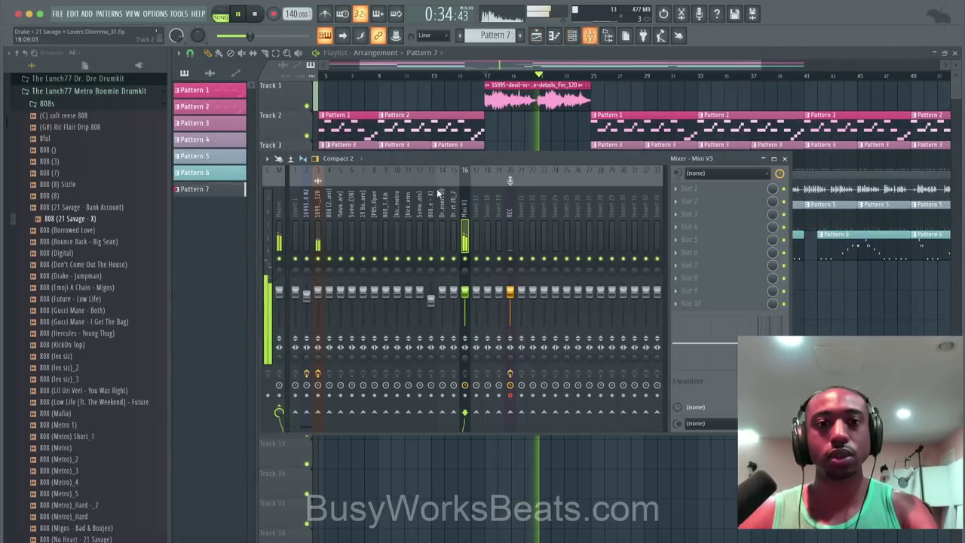
click(319, 205)
key(space)
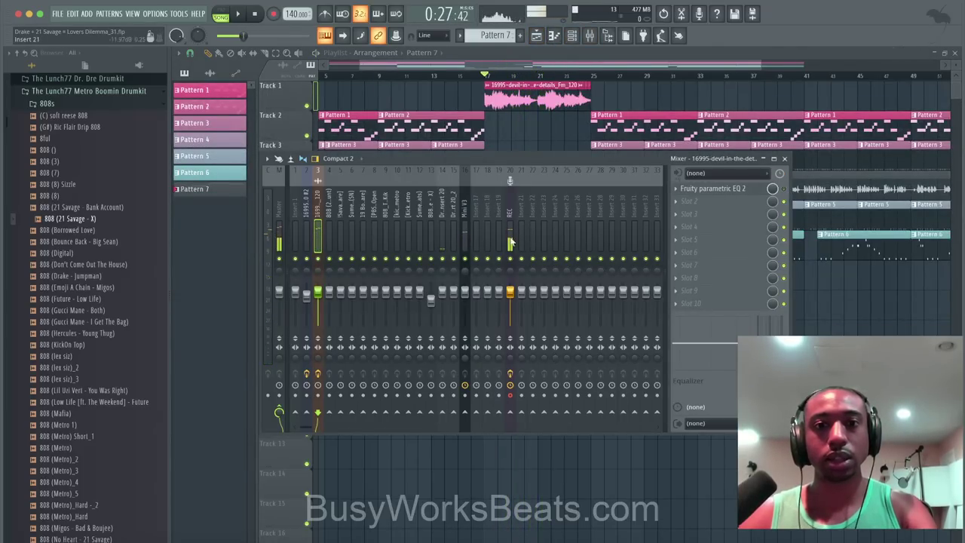
key(space)
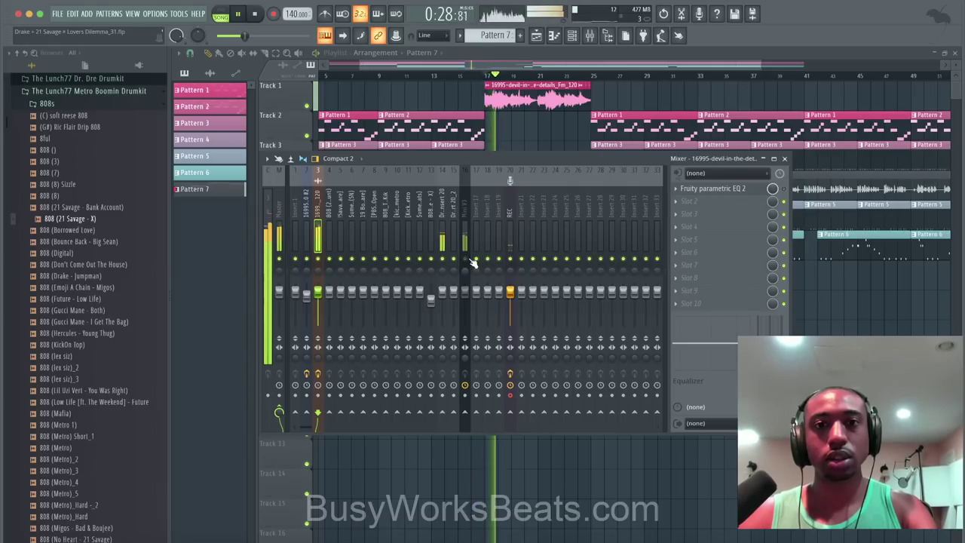
key(space)
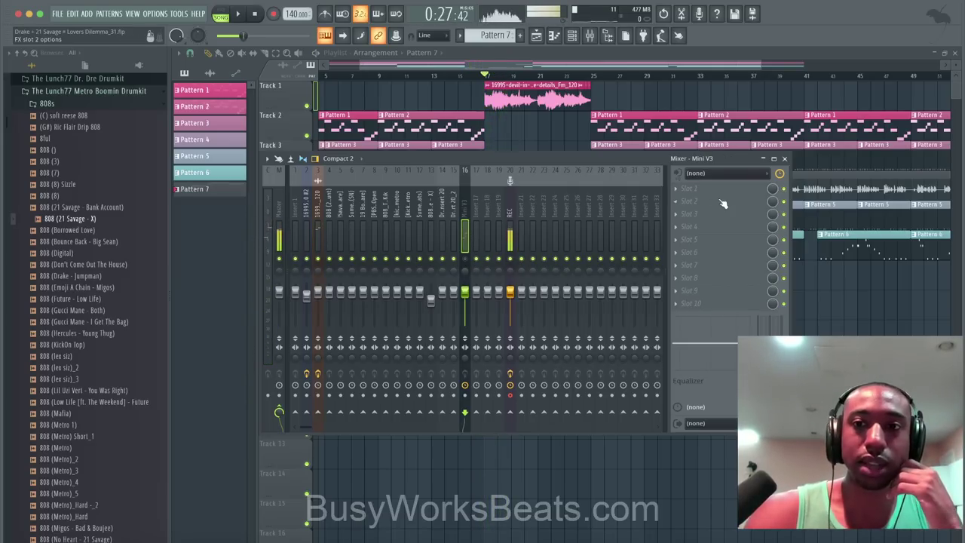
click(783, 159)
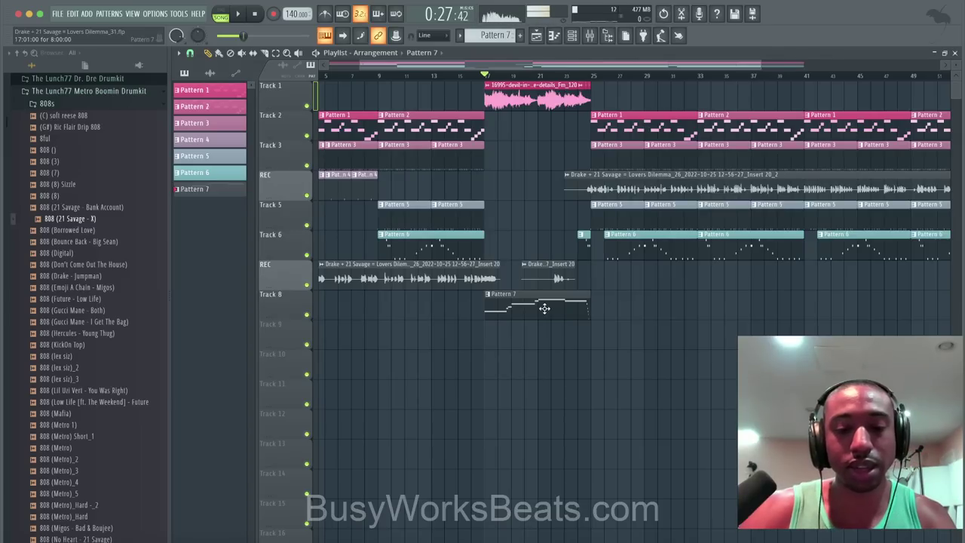
key(space)
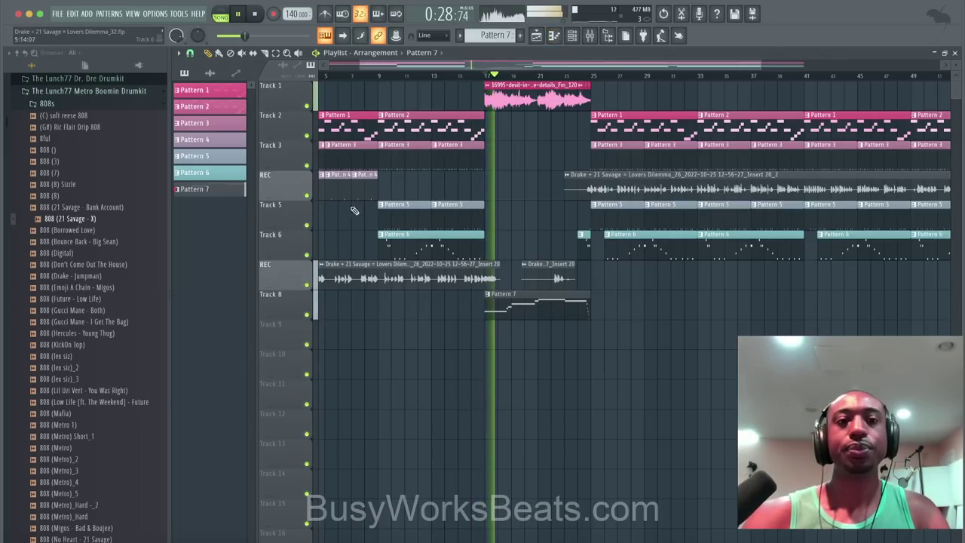
Move the long vocal recording from the upper REC track down onto the lower REC track with the other vocal clips.
scroll(389, 169, down, 4)
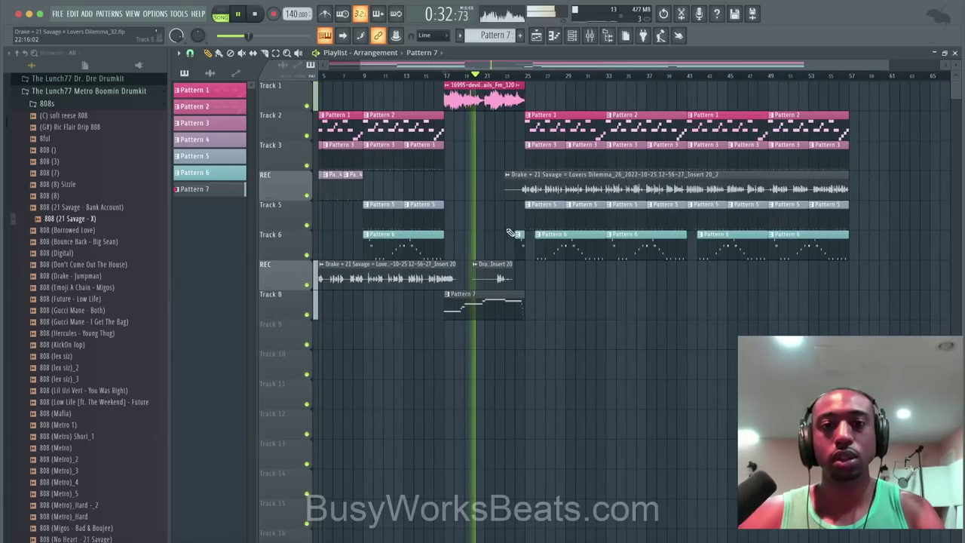
super+click(546, 186)
key(shift+Down)
key(shift+Down)
key(shift+Down)
key(shift+Down)
key(shift+Down)
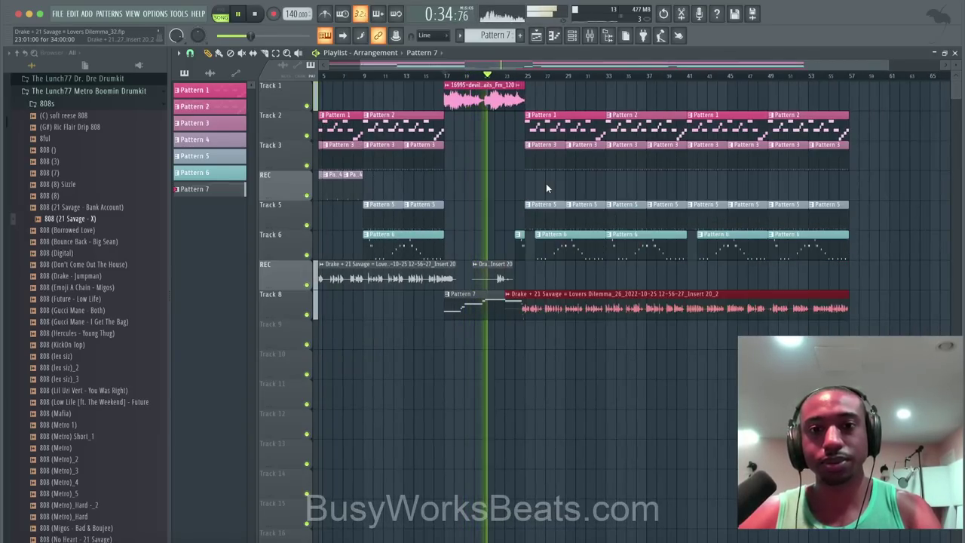
key(shift+Up)
key(shift+Up)
Mute the lower REC playlist track holding the vocals and save the project as new version Lovers Dilemma_33.
click(306, 284)
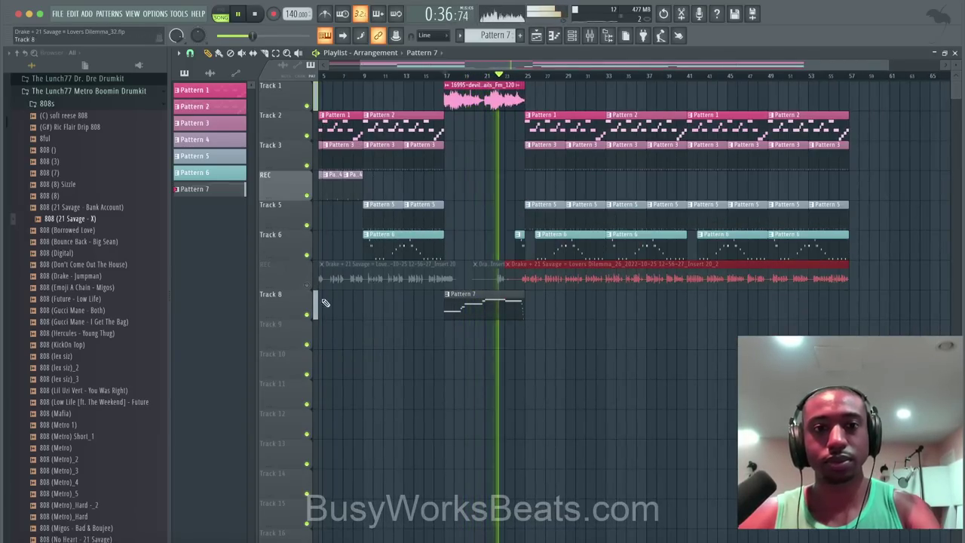
super+click(391, 361)
key(super+n)
scroll(397, 359, left, 2)
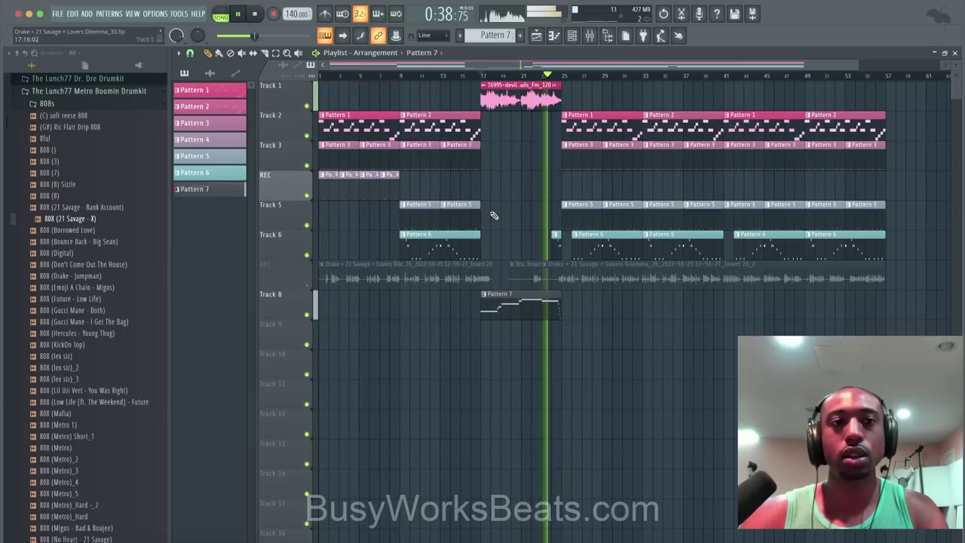
Mute the REC mixer track while the song plays.
click(590, 36)
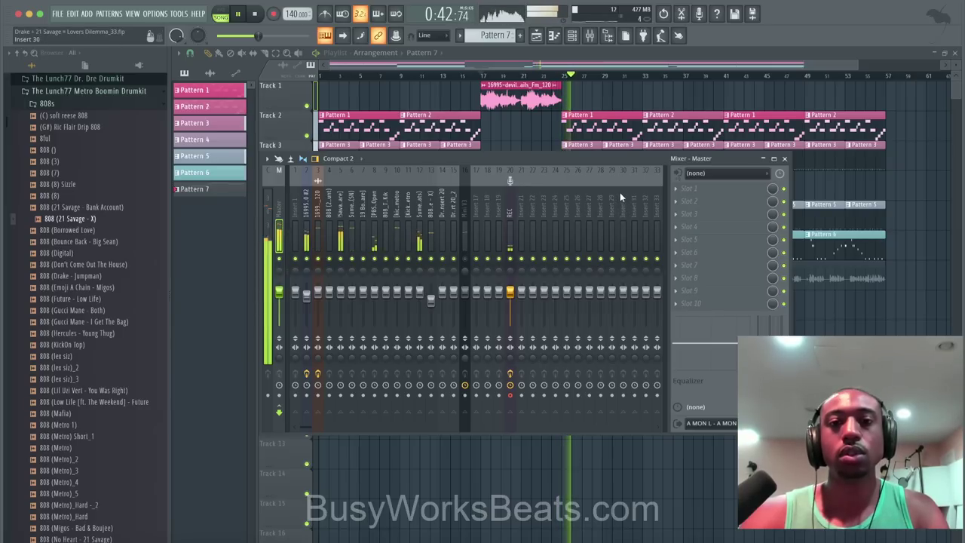
click(511, 230)
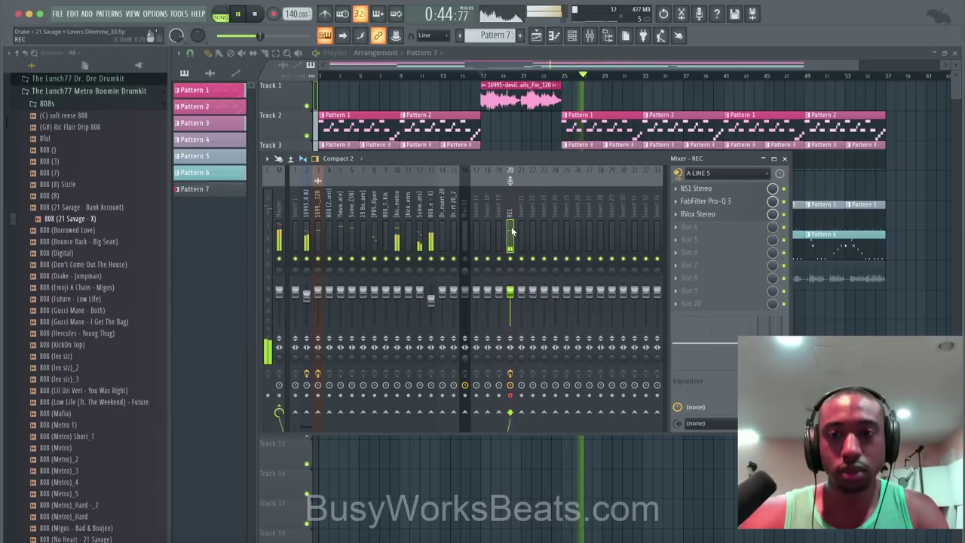
click(785, 159)
click(590, 36)
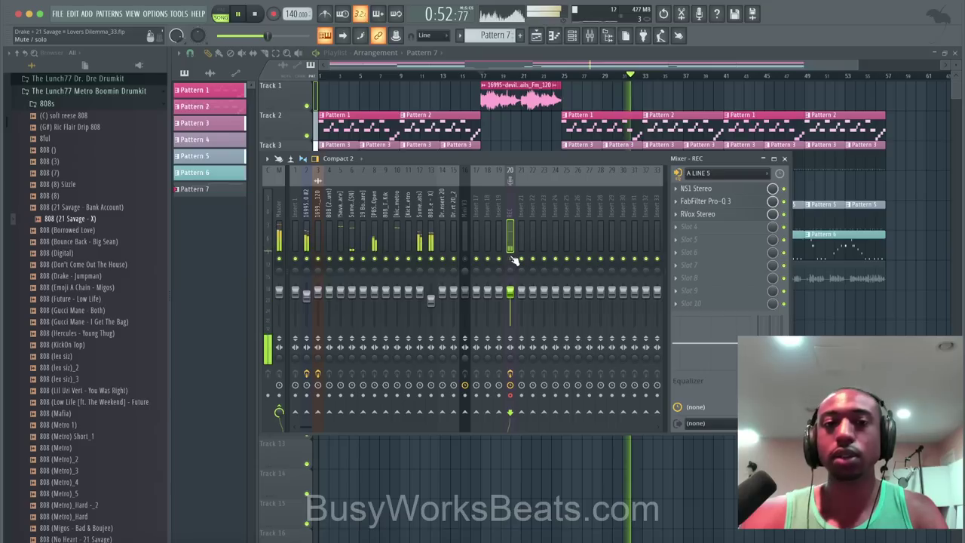
Raise the 808 (21 Savage - X) mixer track to about -3.6 dB and balance the kick track's level against it.
click(430, 238)
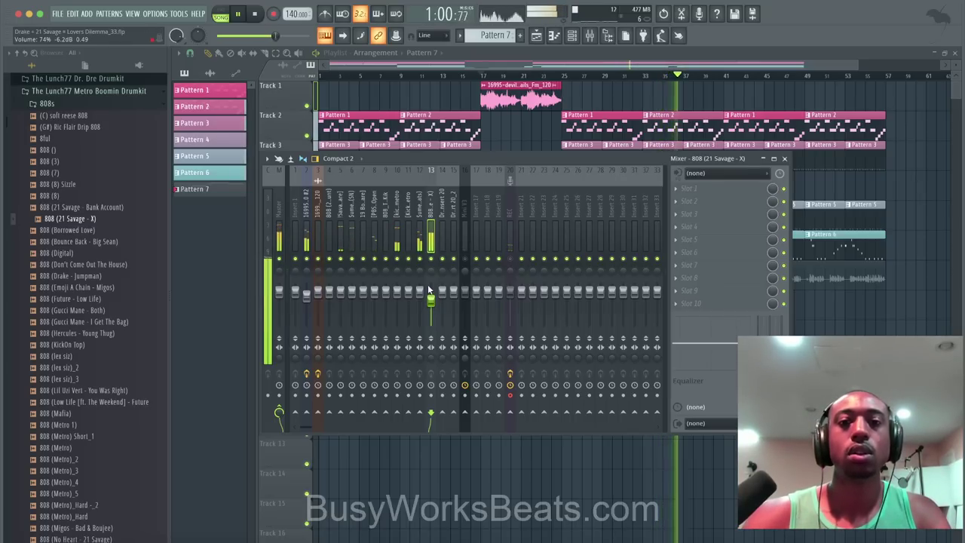
drag(393, 288, 431, 295)
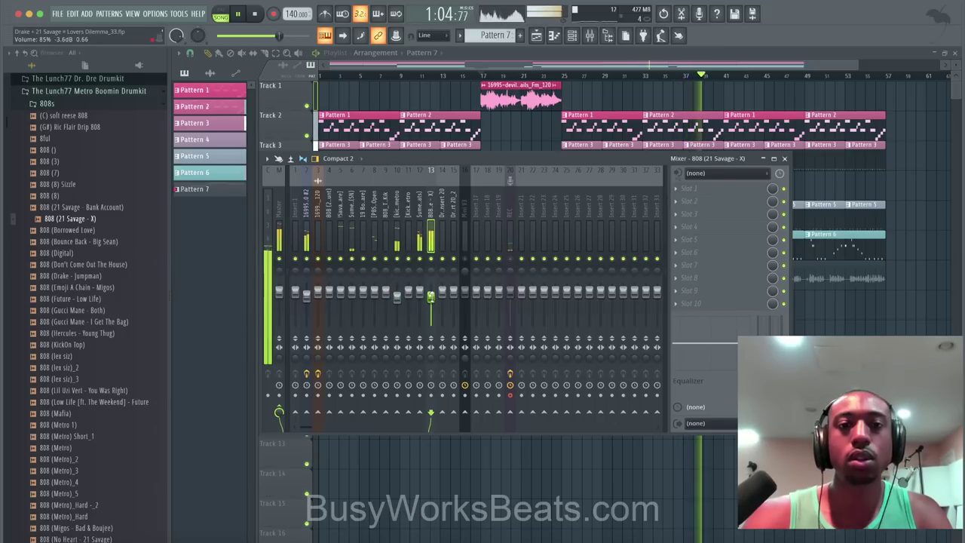
click(397, 296)
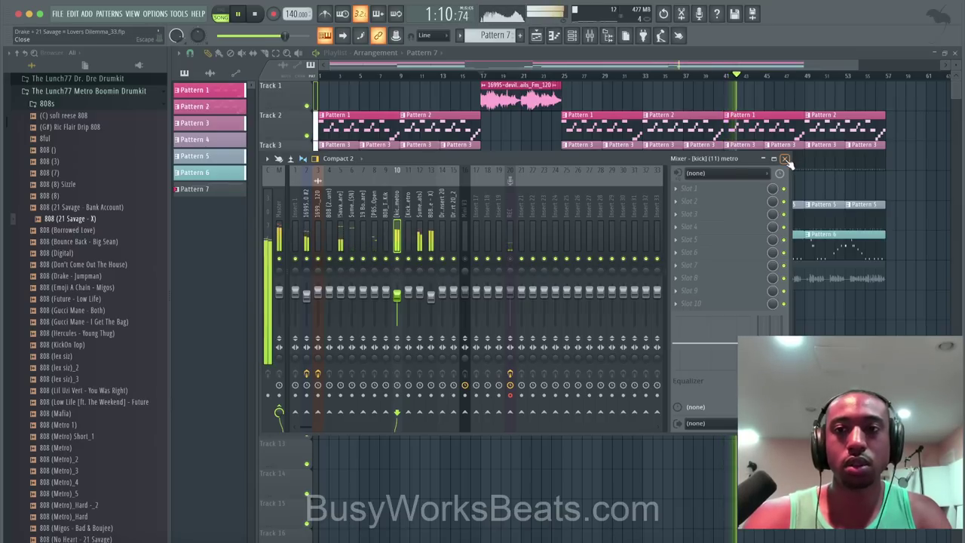
drag(678, 157, 675, 271)
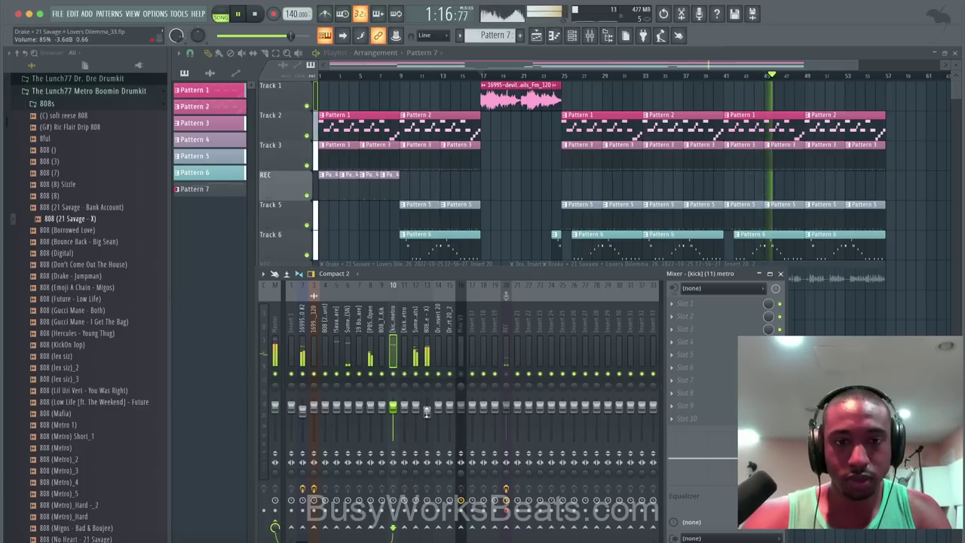
Add TR5 Classic Clipper to the Master track's first effect slot and set its Slope to -12.0.
click(278, 328)
click(703, 303)
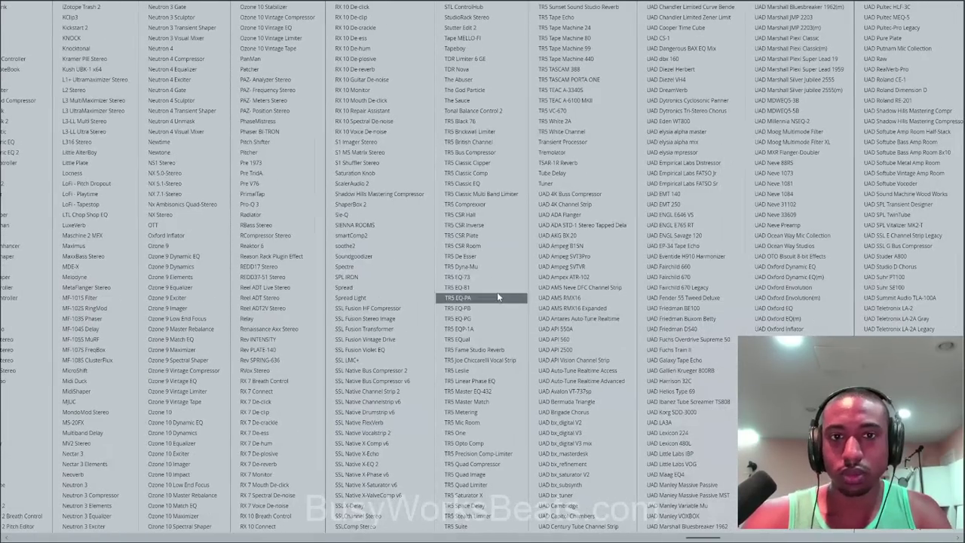
click(493, 162)
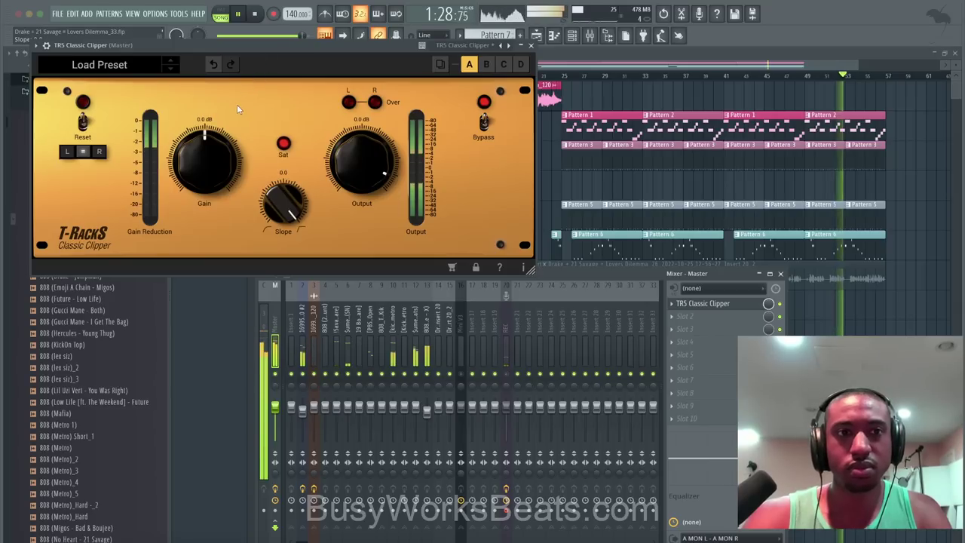
drag(287, 203, 281, 215)
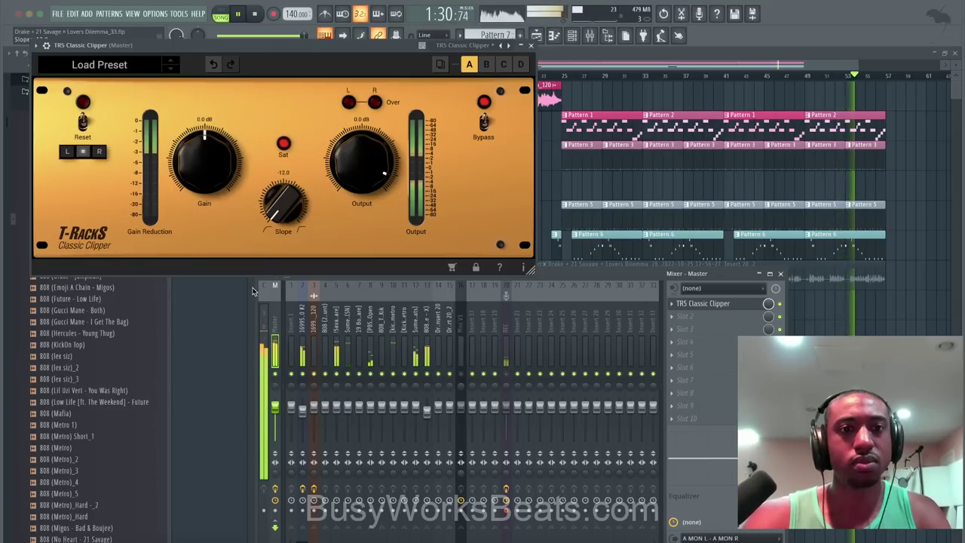
Add Gullfoss Master to the Master track's second effect slot and set Tame to 11.2%.
click(716, 322)
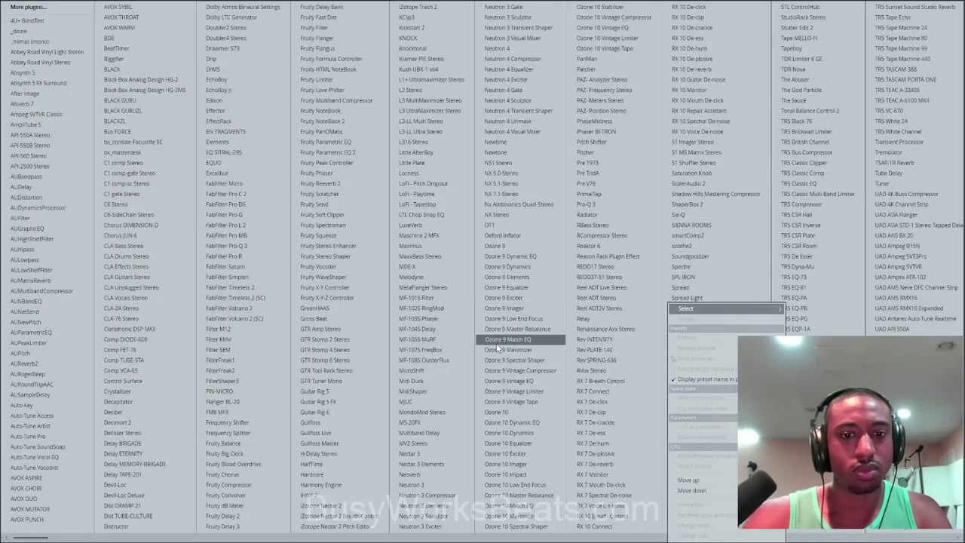
scroll(415, 372, right, 1)
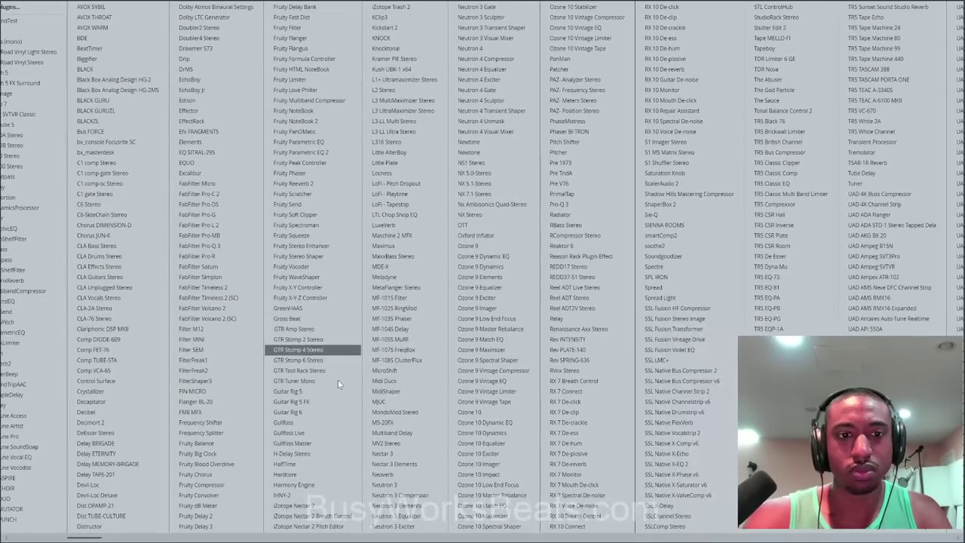
click(325, 445)
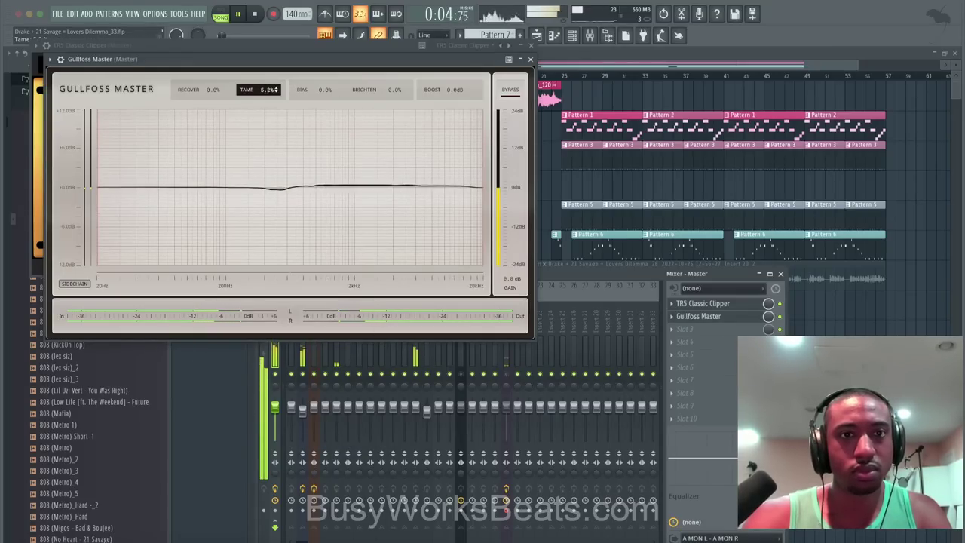
drag(438, 58, 612, 137)
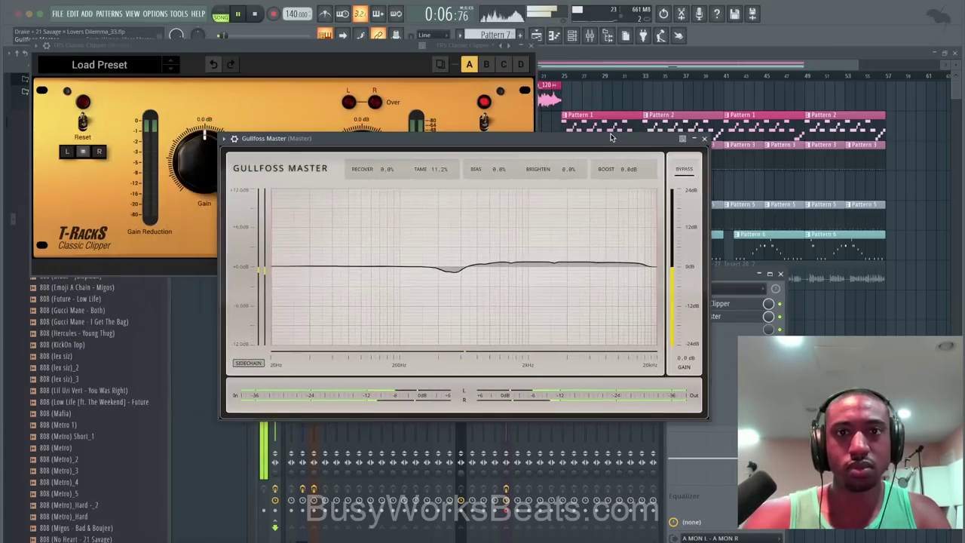
click(531, 46)
drag(527, 140, 578, 145)
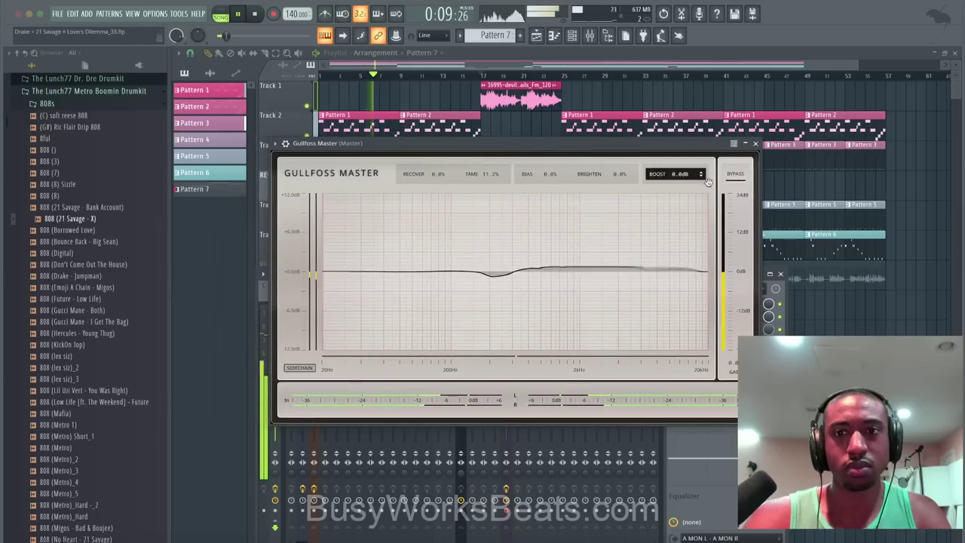
Set Gullfoss Master's Tame to 41.4% and Recover to about 14.2%, and close the plugin.
click(781, 274)
drag(615, 141, 632, 143)
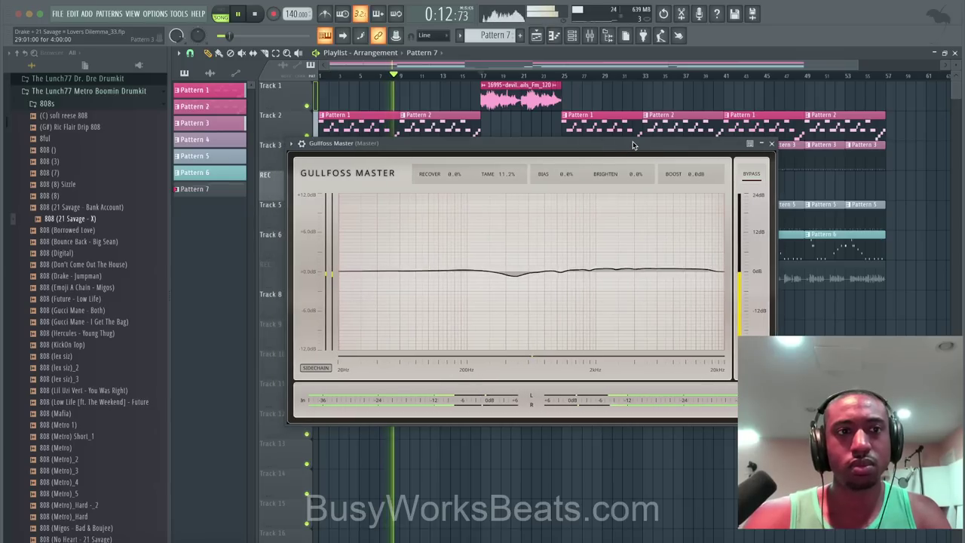
click(595, 36)
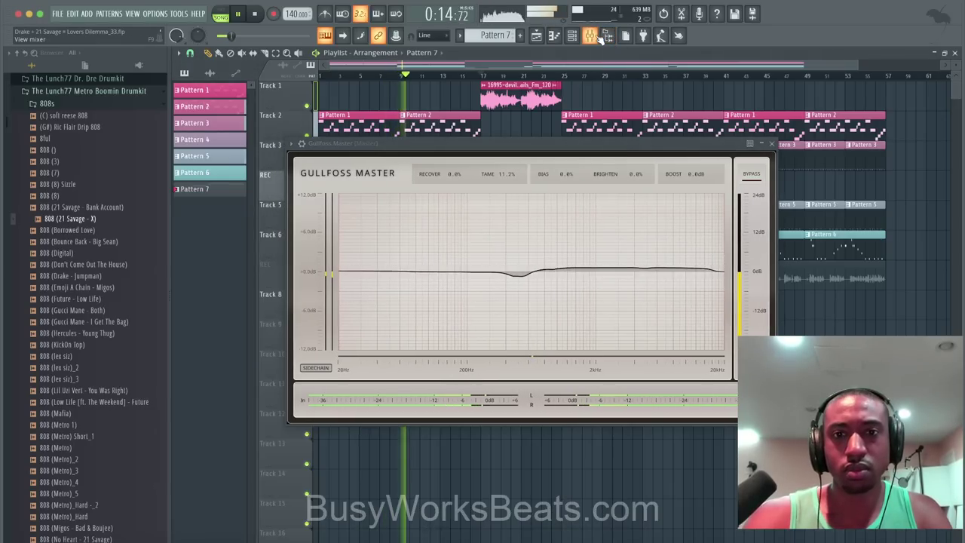
drag(628, 145, 629, 167)
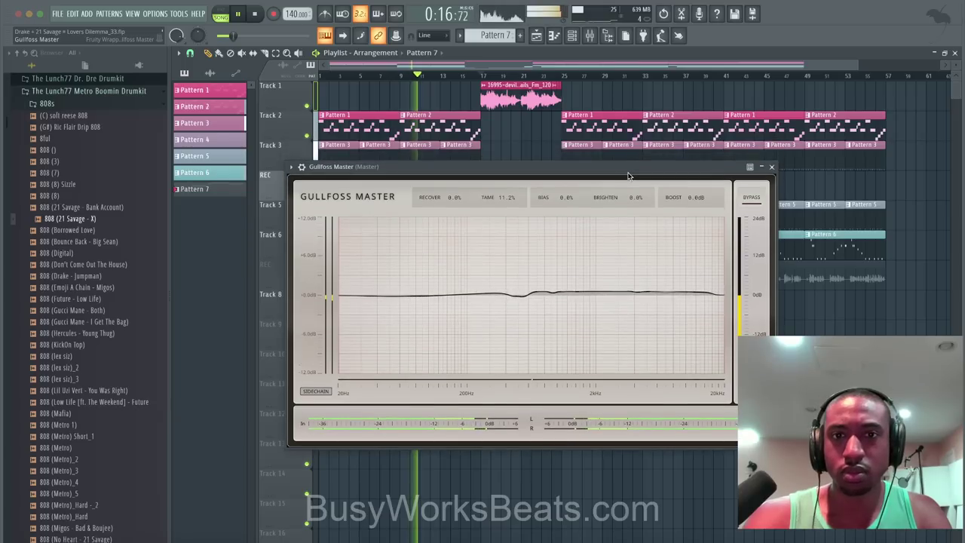
drag(508, 202, 508, 160)
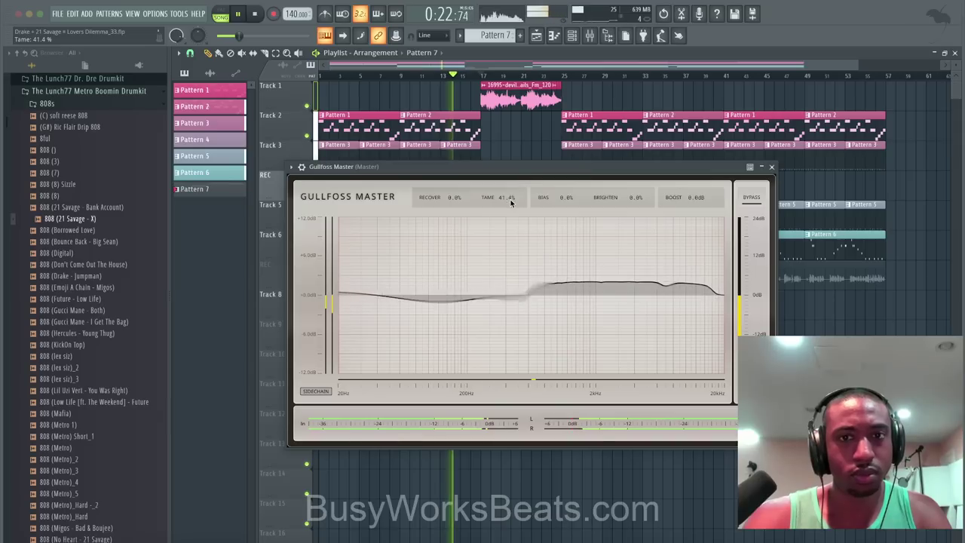
drag(510, 170, 496, 205)
drag(450, 231, 441, 214)
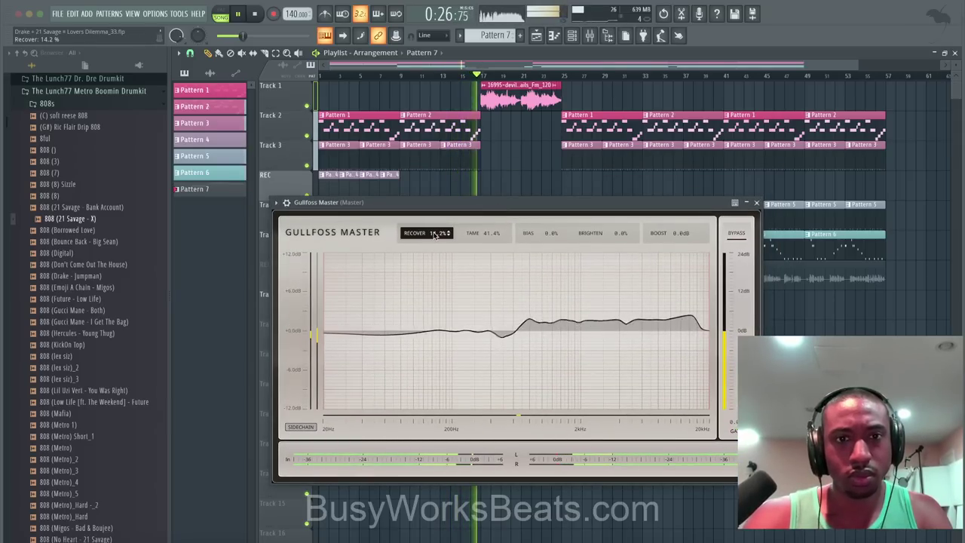
click(756, 202)
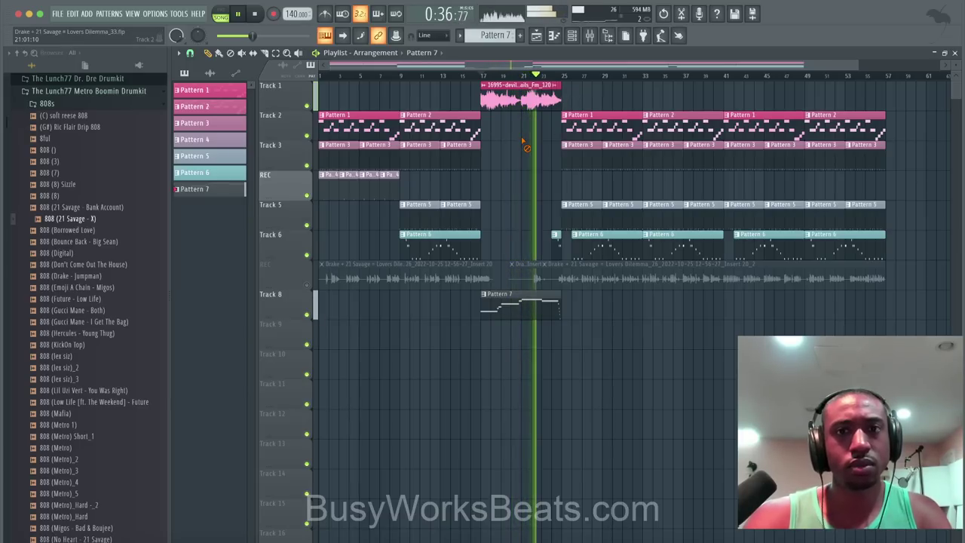
Listen through the arrangement and save the project as new version Lovers Dilemma_34.
scroll(528, 151, down, 2)
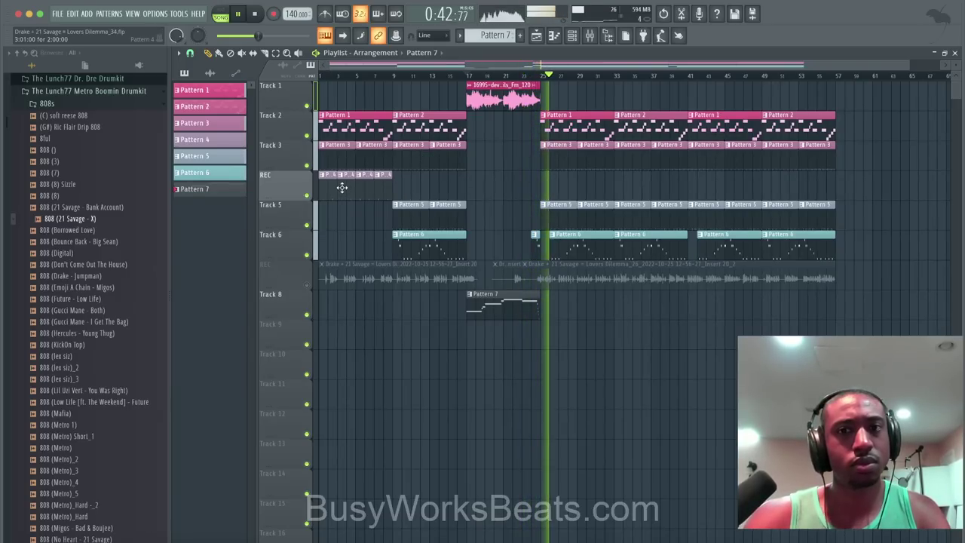
scroll(342, 185, up, 2)
scroll(343, 183, down, 3)
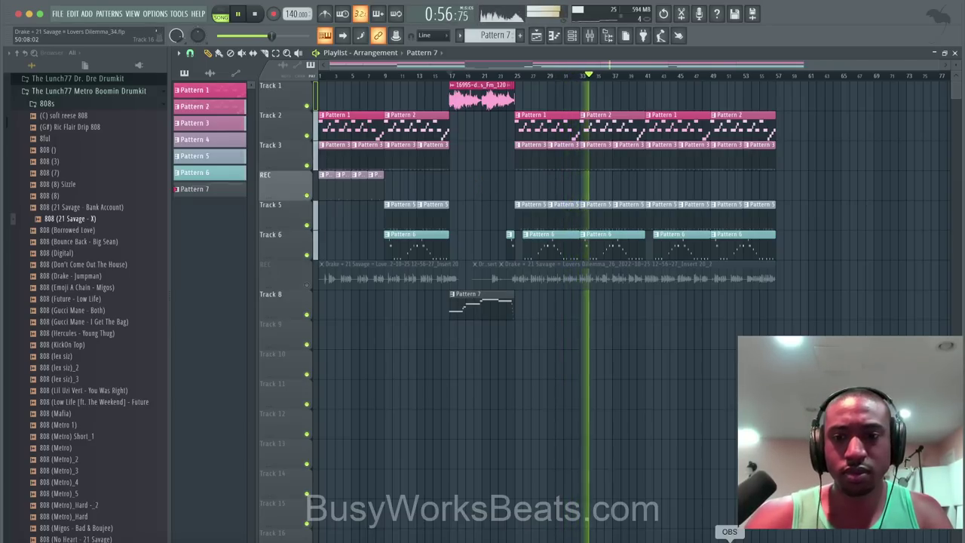
click(729, 538)
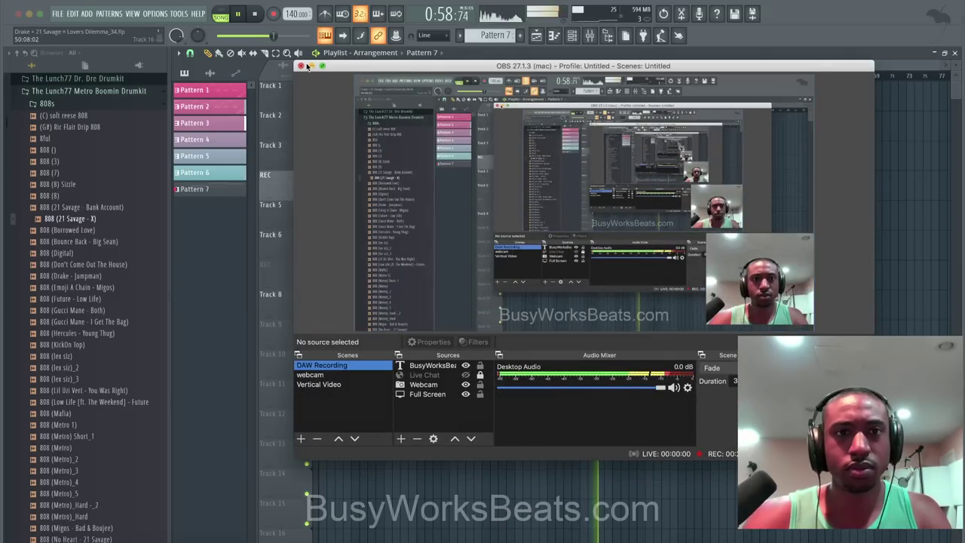
click(310, 66)
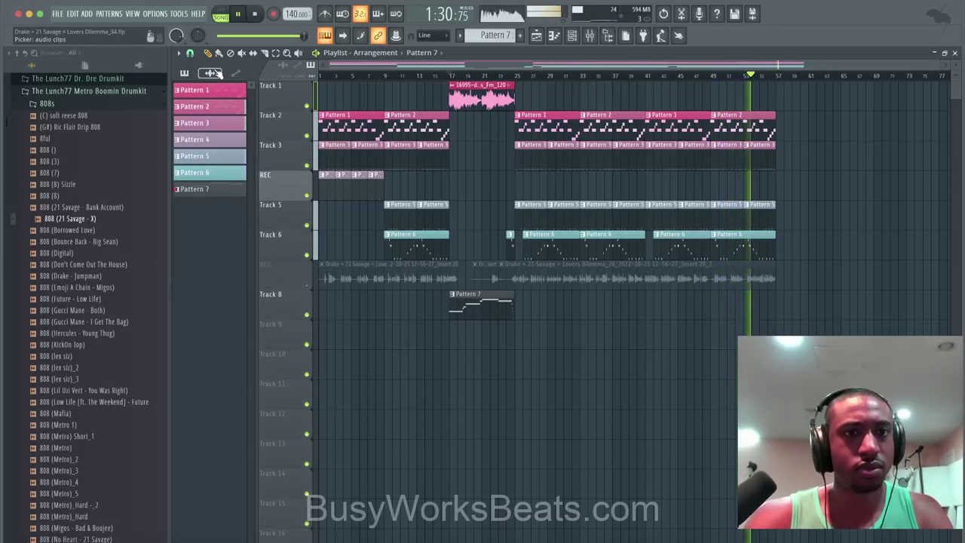
Select Pattern 1 and close the playlist and channel rack, leaving the mixer open.
click(203, 90)
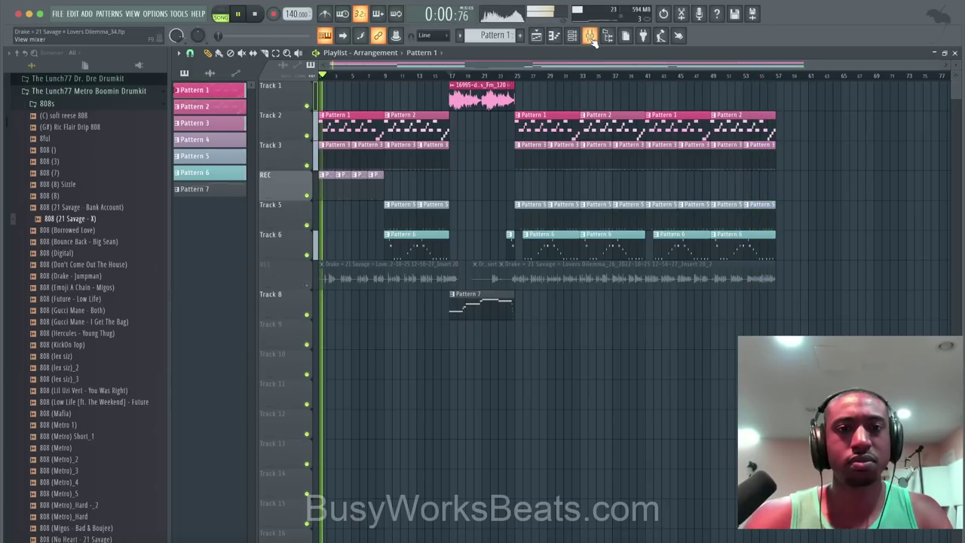
click(956, 55)
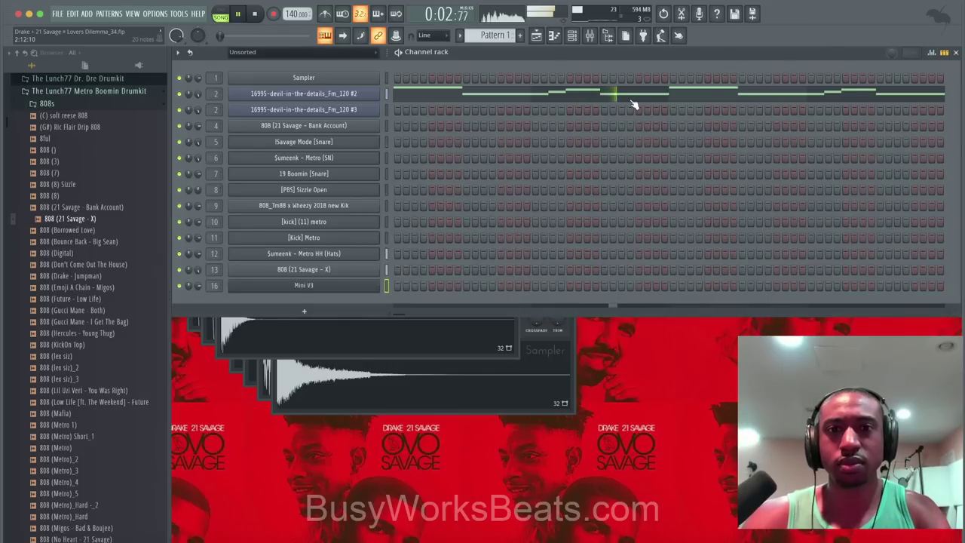
click(537, 36)
click(590, 36)
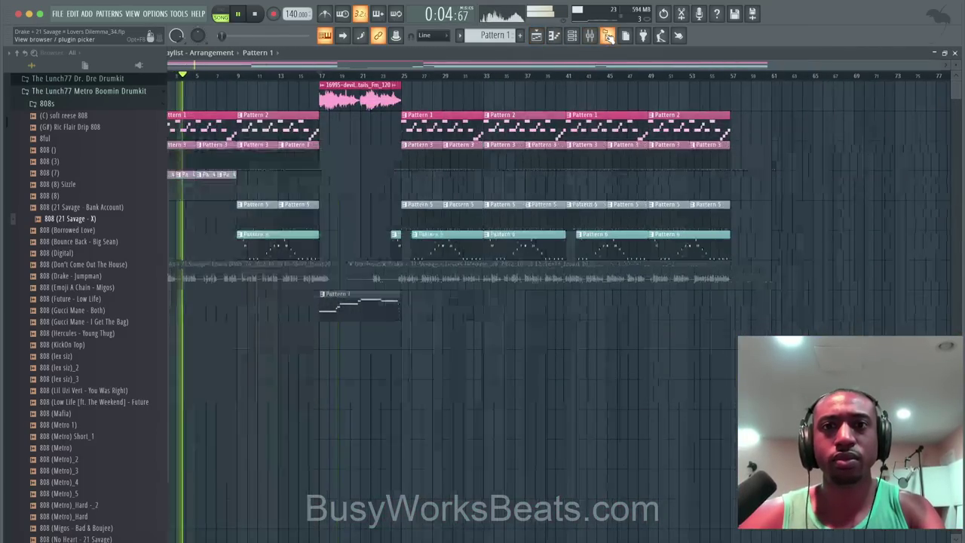
click(954, 53)
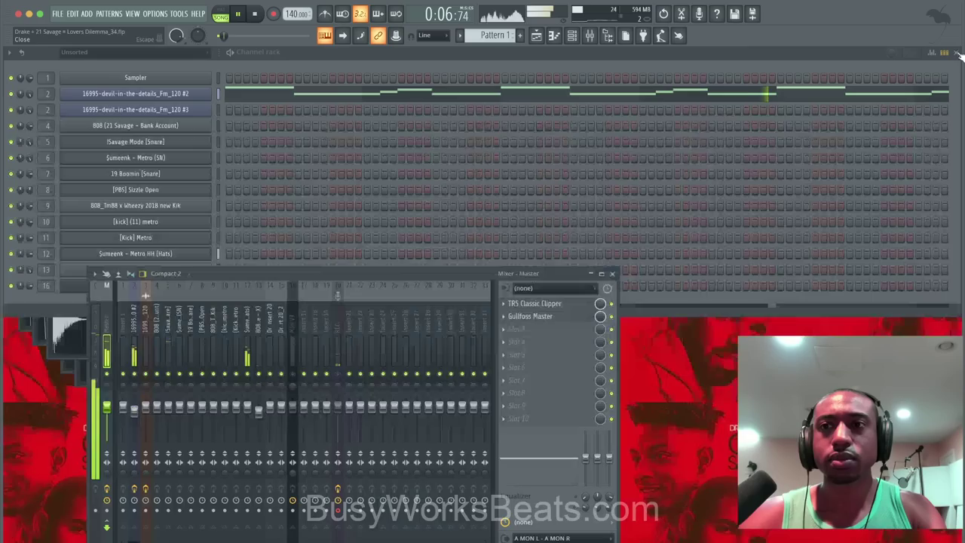
click(571, 36)
click(575, 38)
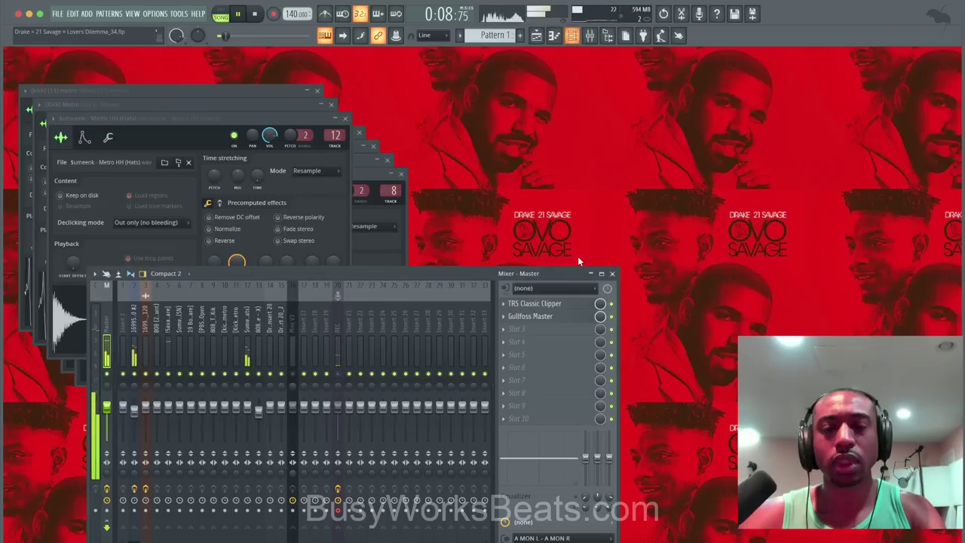
Close all the open channel sampler windows, stop playback, and close the mixer.
click(387, 159)
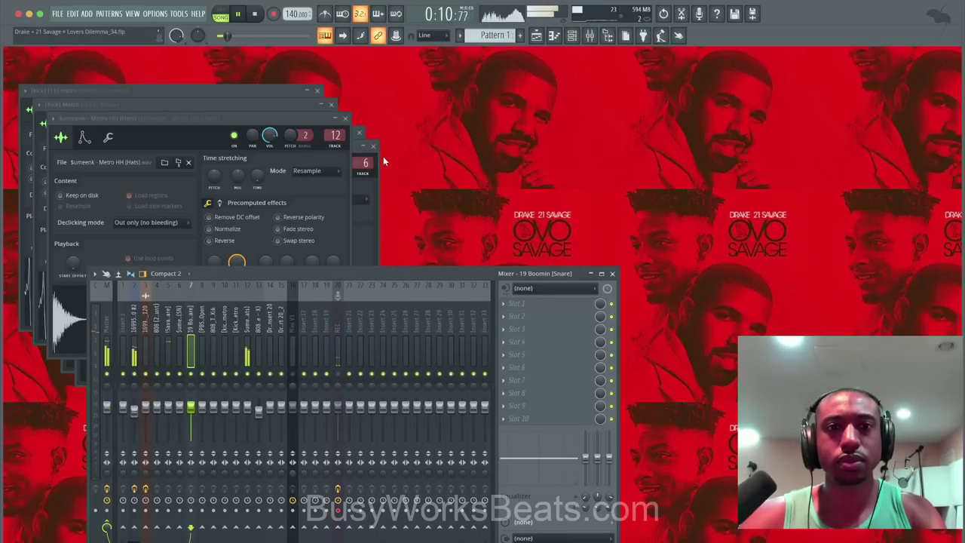
click(373, 146)
click(359, 131)
click(344, 120)
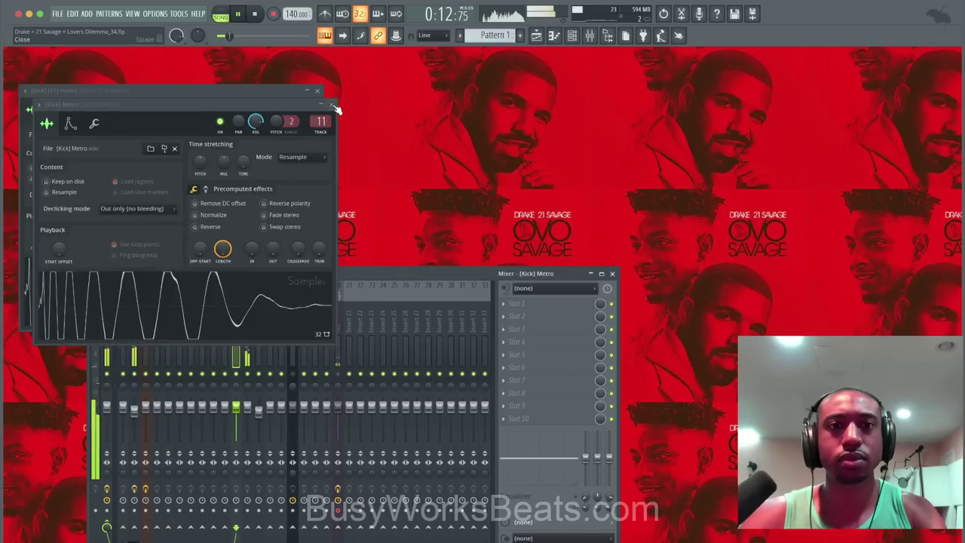
click(331, 104)
click(317, 91)
key(space)
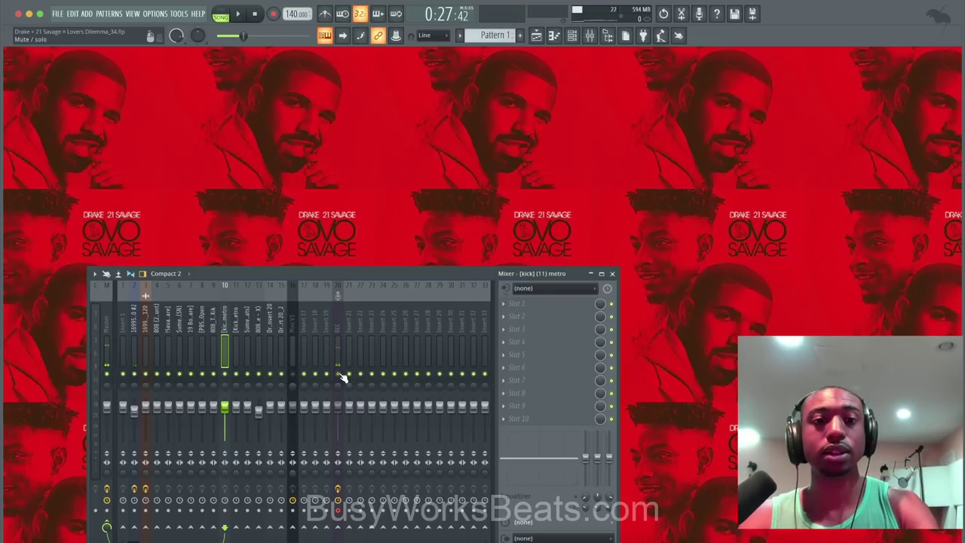
click(611, 274)
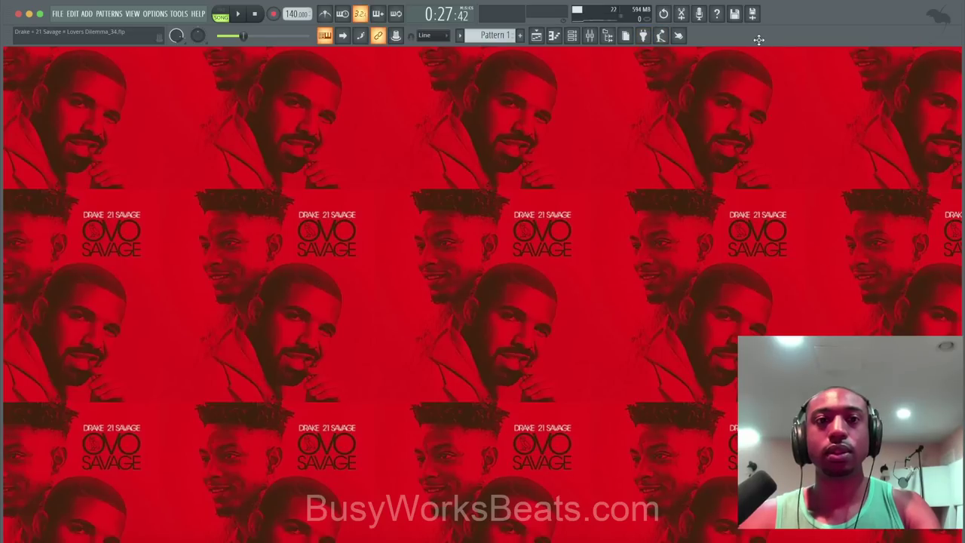
Play the song from the start, lower the !Savage Mode [Snare] mixer level slightly, and save the project.
click(256, 14)
key(space)
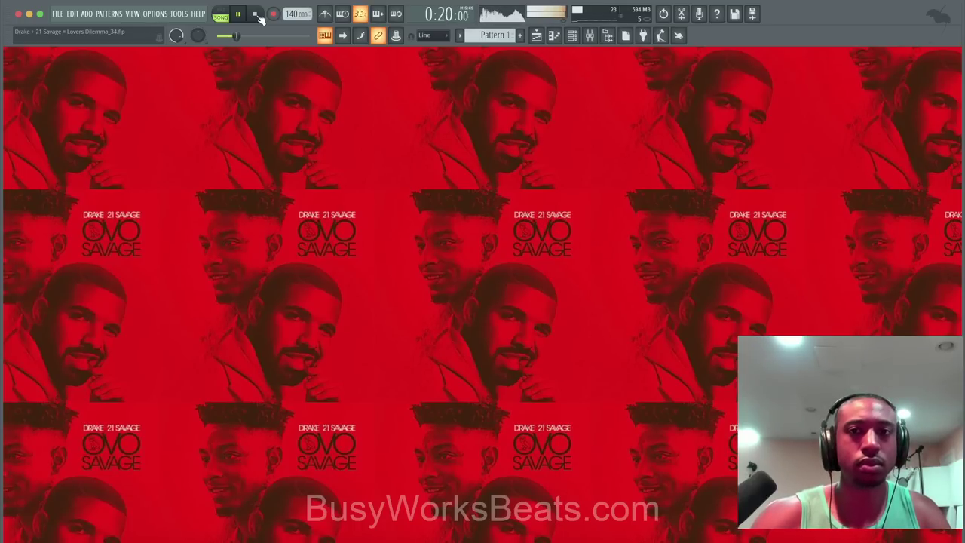
click(591, 36)
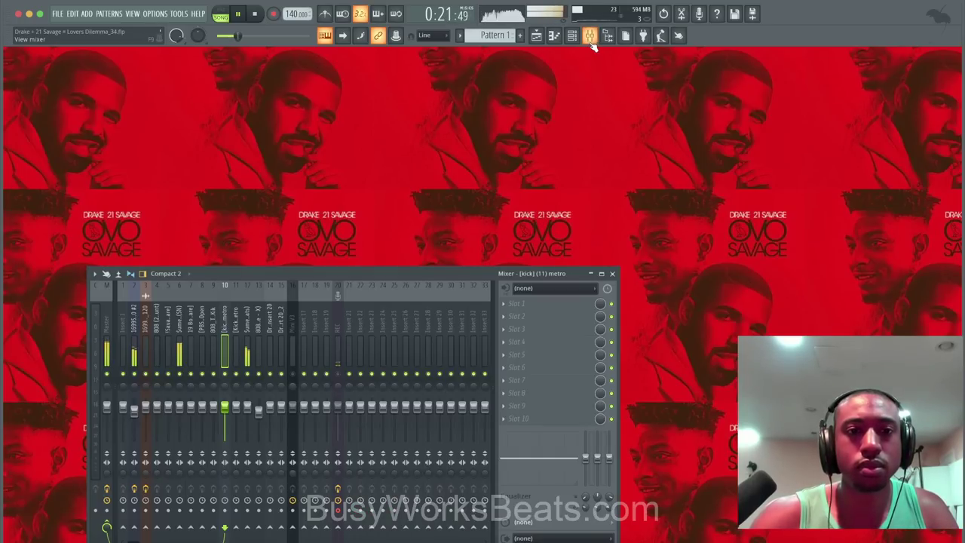
click(168, 353)
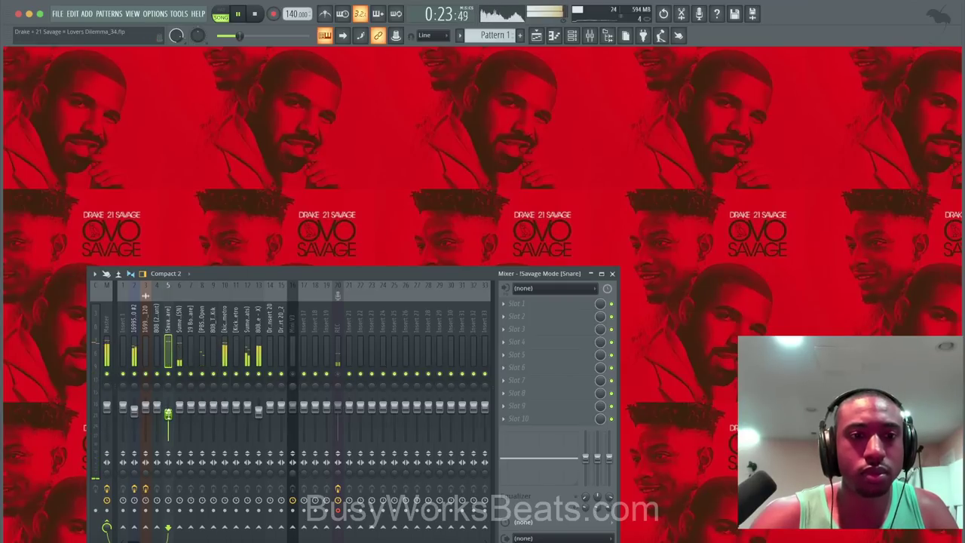
click(612, 274)
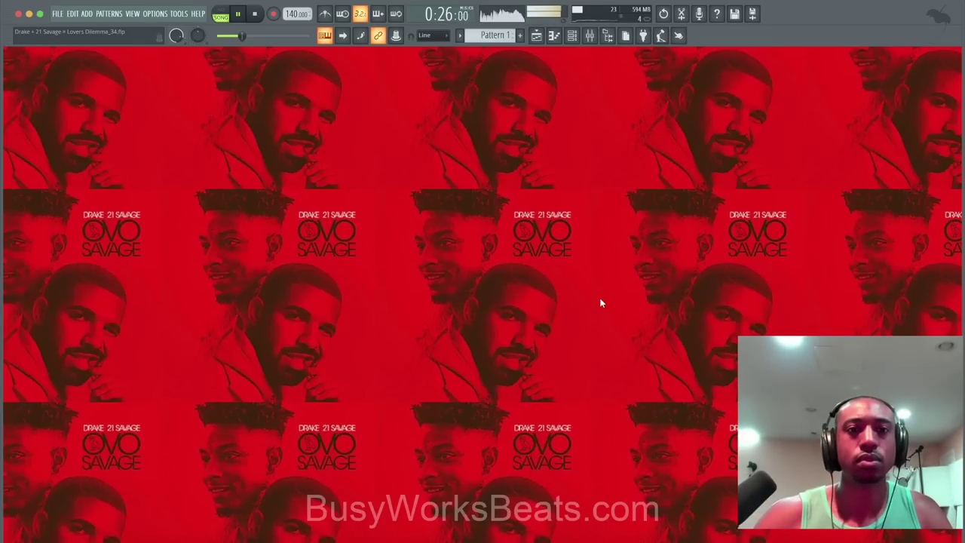
key(ctrl+s)
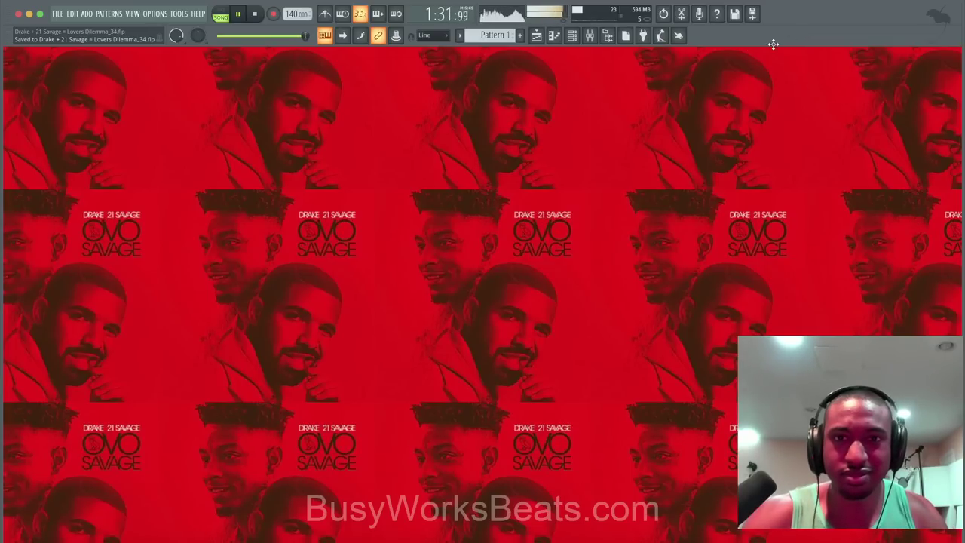
Unmute the REC mixer insert, stop playback, close the mixer, and save the project.
click(599, 45)
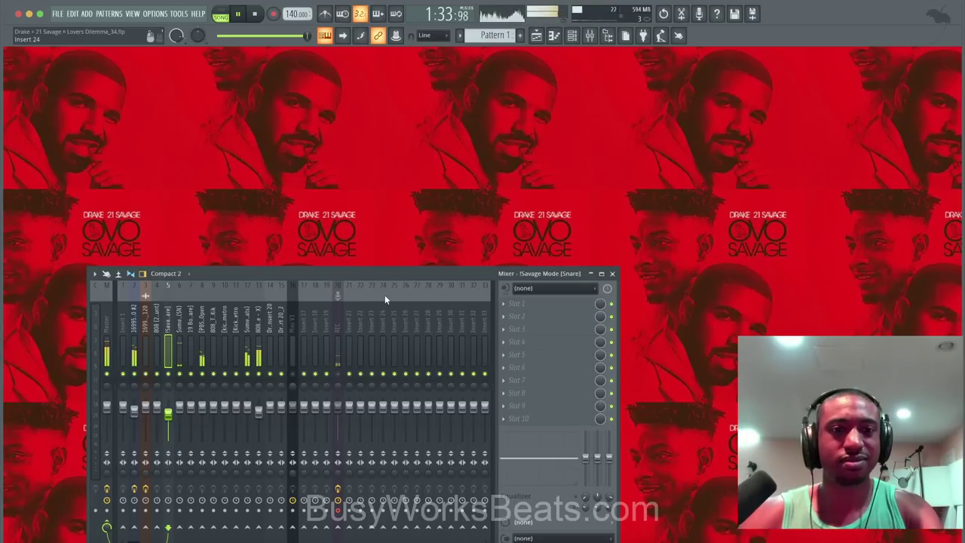
click(339, 375)
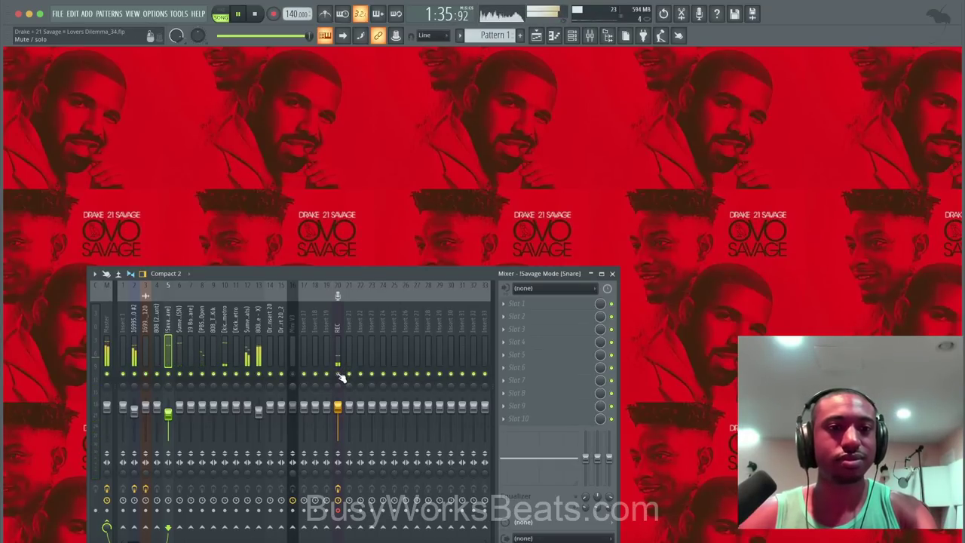
key(space)
click(612, 274)
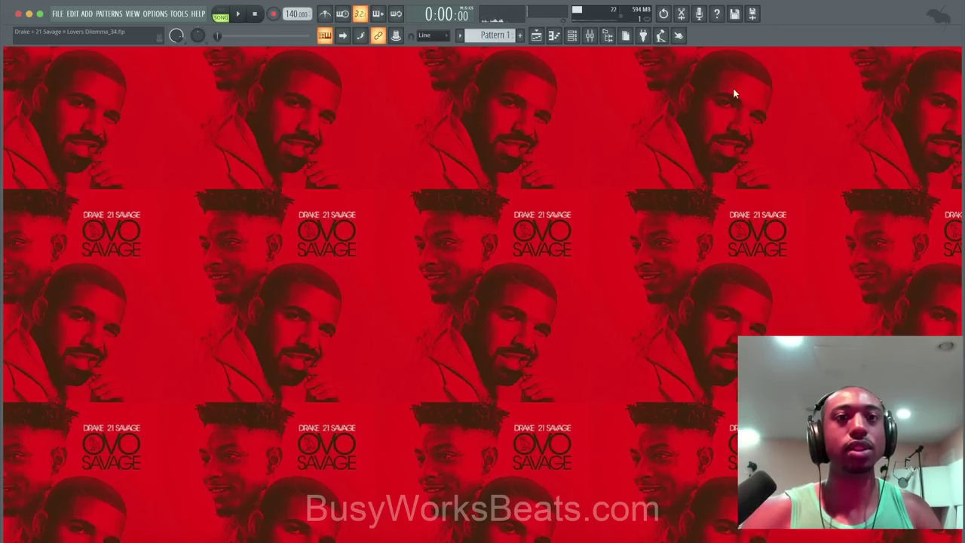
key(ctrl+s)
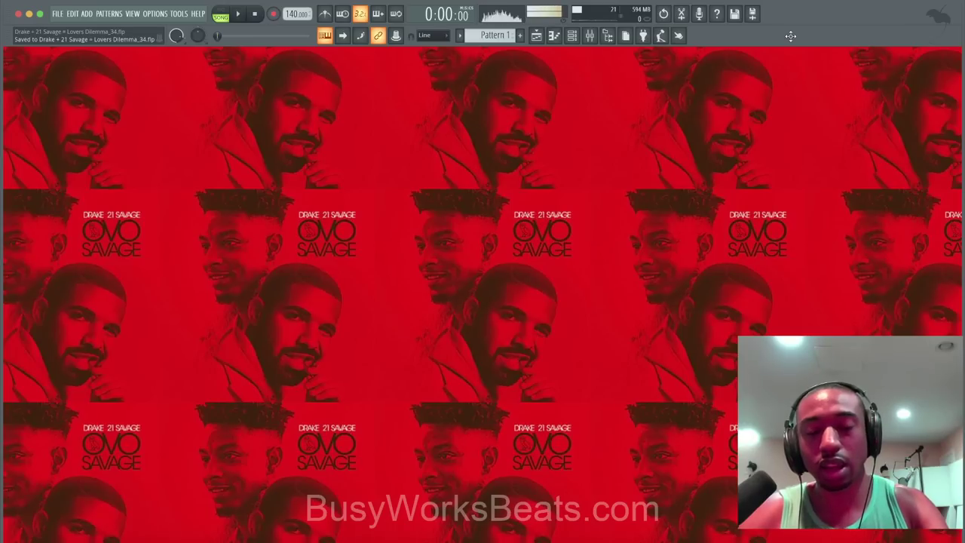